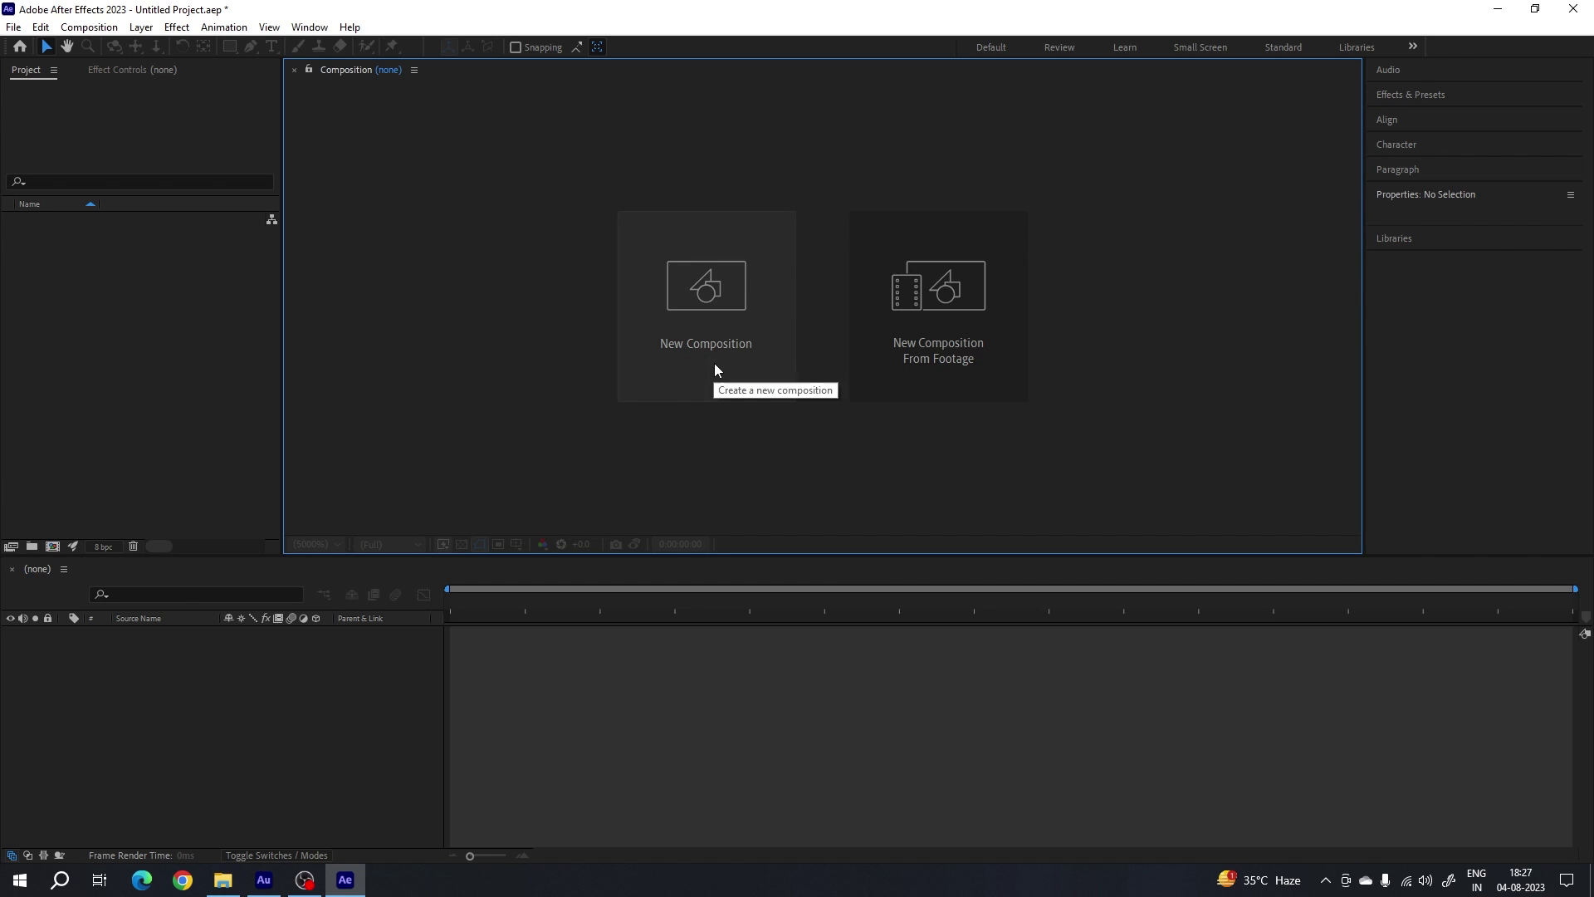
# - Create a 1920 x 1080 composition named Main at 60 frames per second with a duration of 6 seconds
pyautogui.click(102, 27)
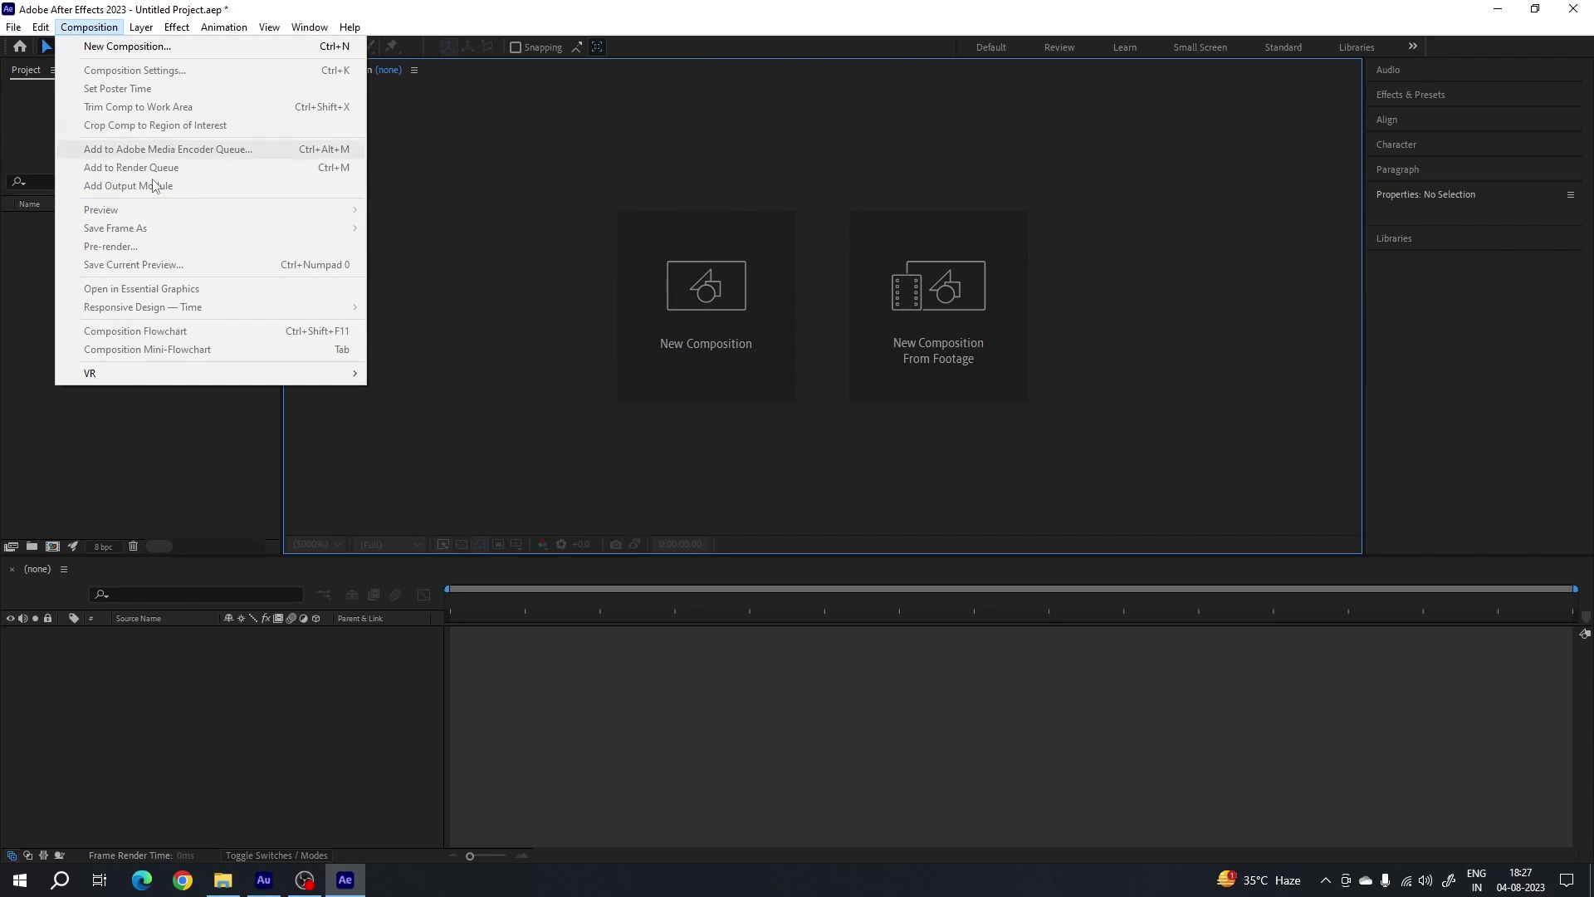
pyautogui.click(150, 48)
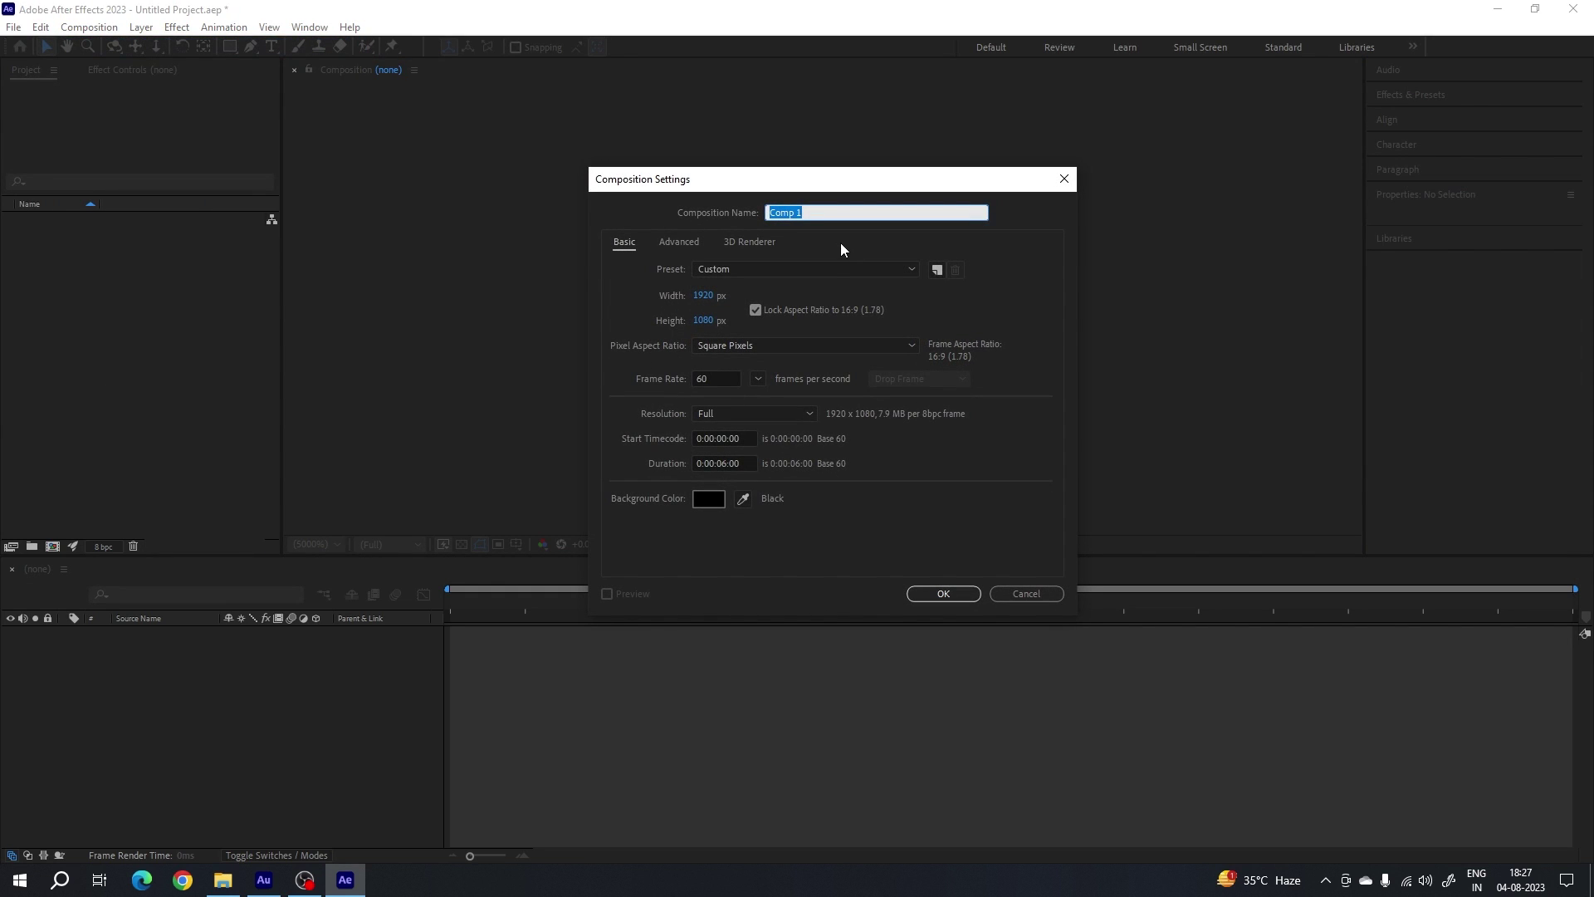
pyautogui.write('Main')
pyautogui.click(931, 593)
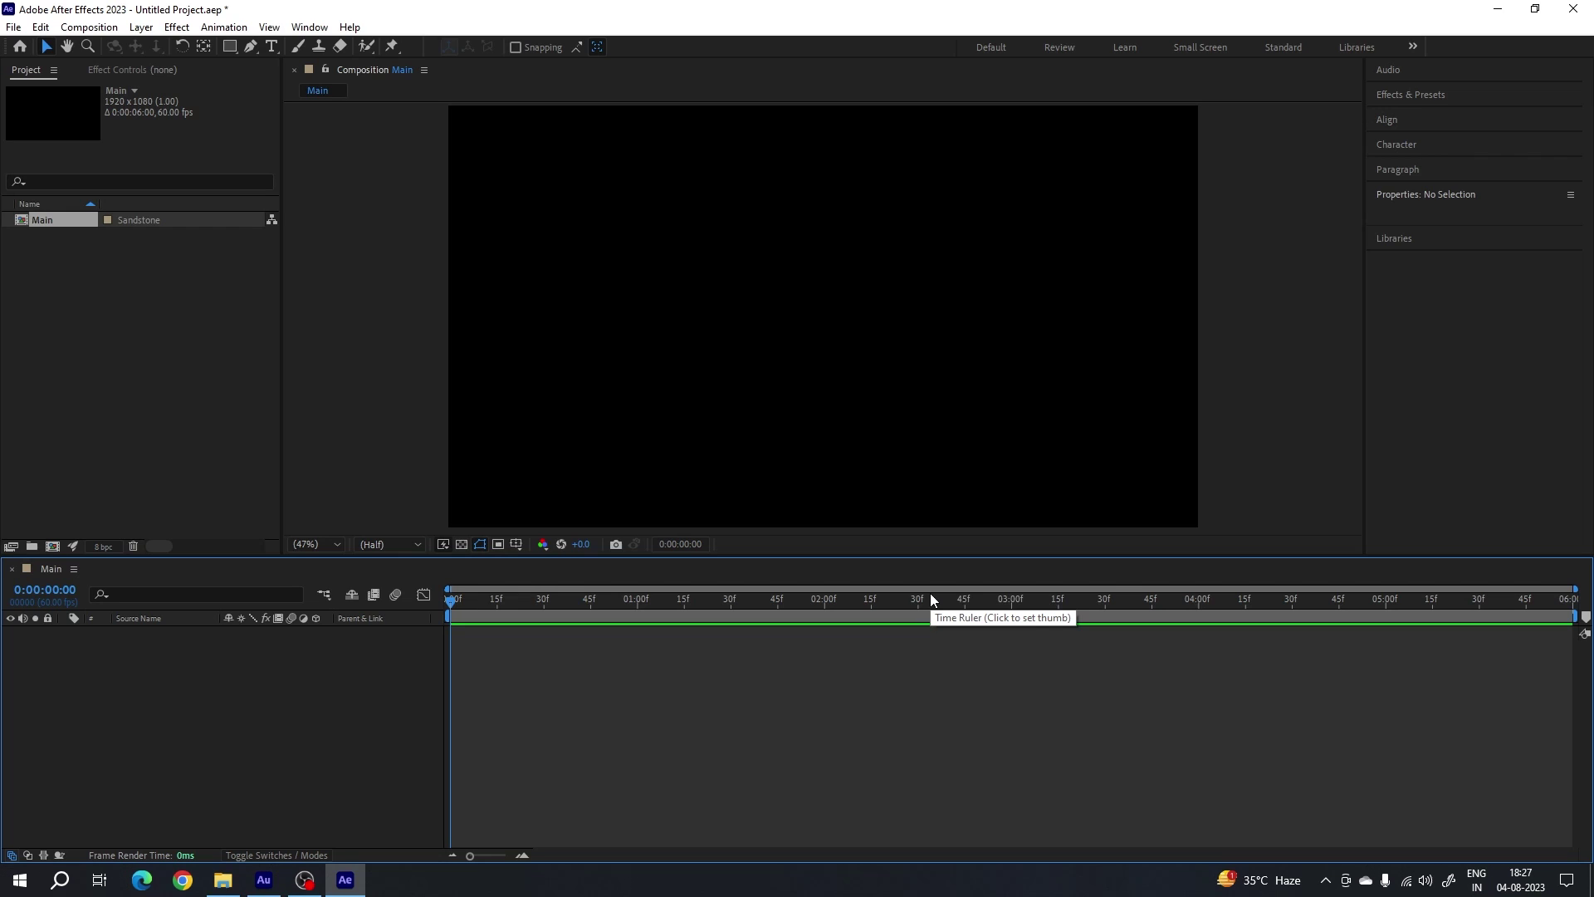
# - Add a black 1920 x 1080 solid layer named Black BG to the Main composition
pyautogui.click(143, 33)
pyautogui.moveTo(166, 43)
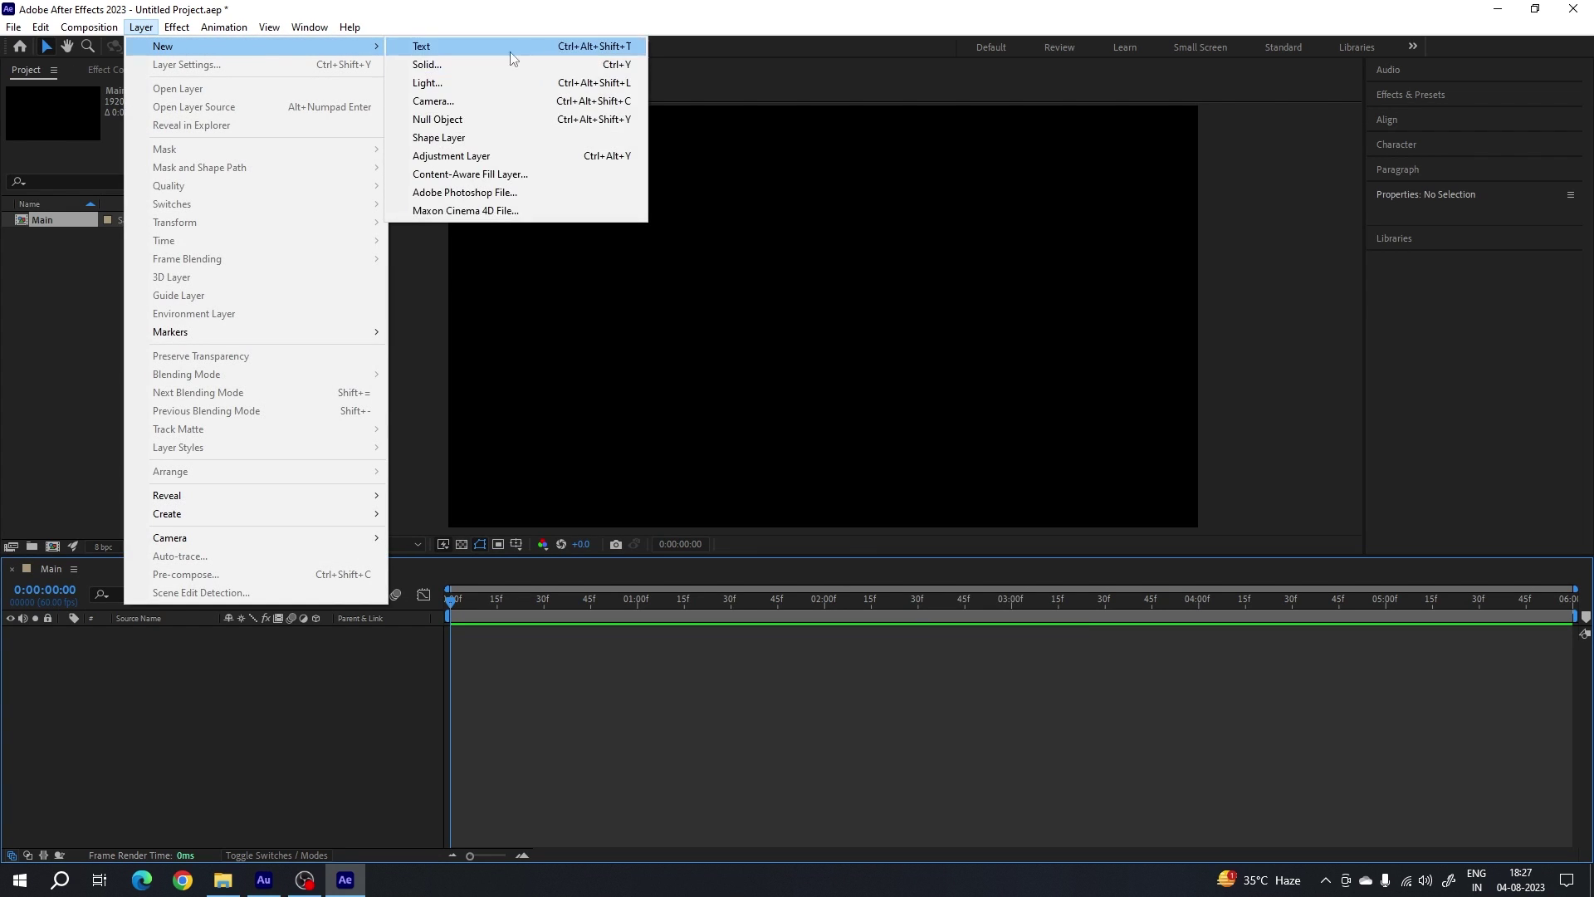
pyautogui.click(456, 65)
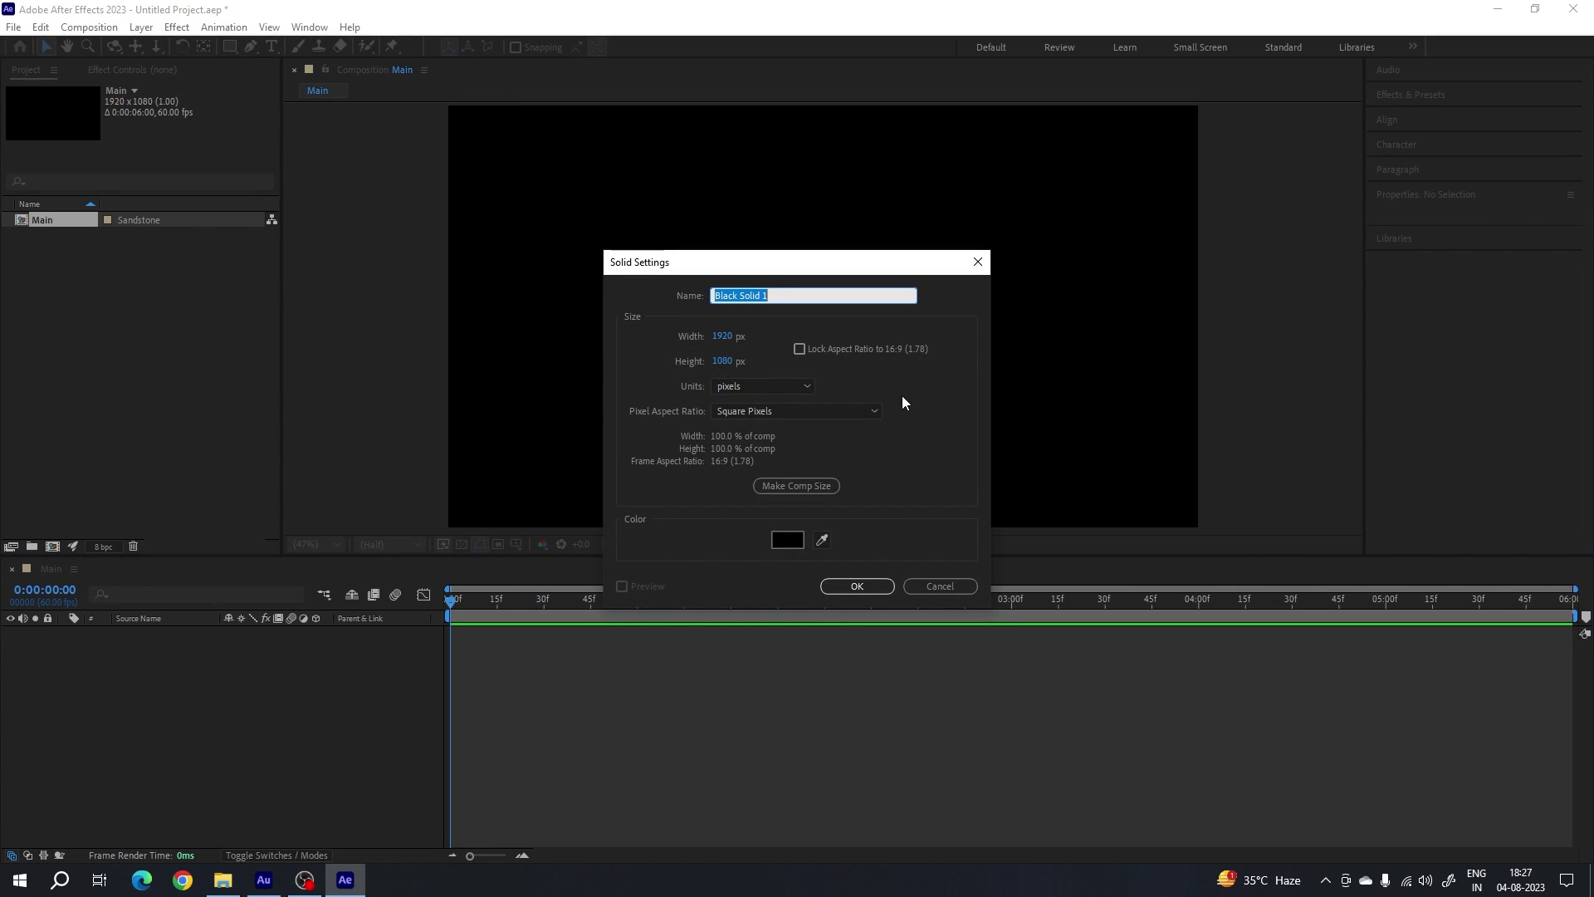
pyautogui.press('End')
pyautogui.press('BackSpace')
pyautogui.press('BackSpace')
pyautogui.press('BackSpace')
pyautogui.press('BackSpace')
pyautogui.press('BackSpace')
pyautogui.write('BG')
pyautogui.click(848, 584)
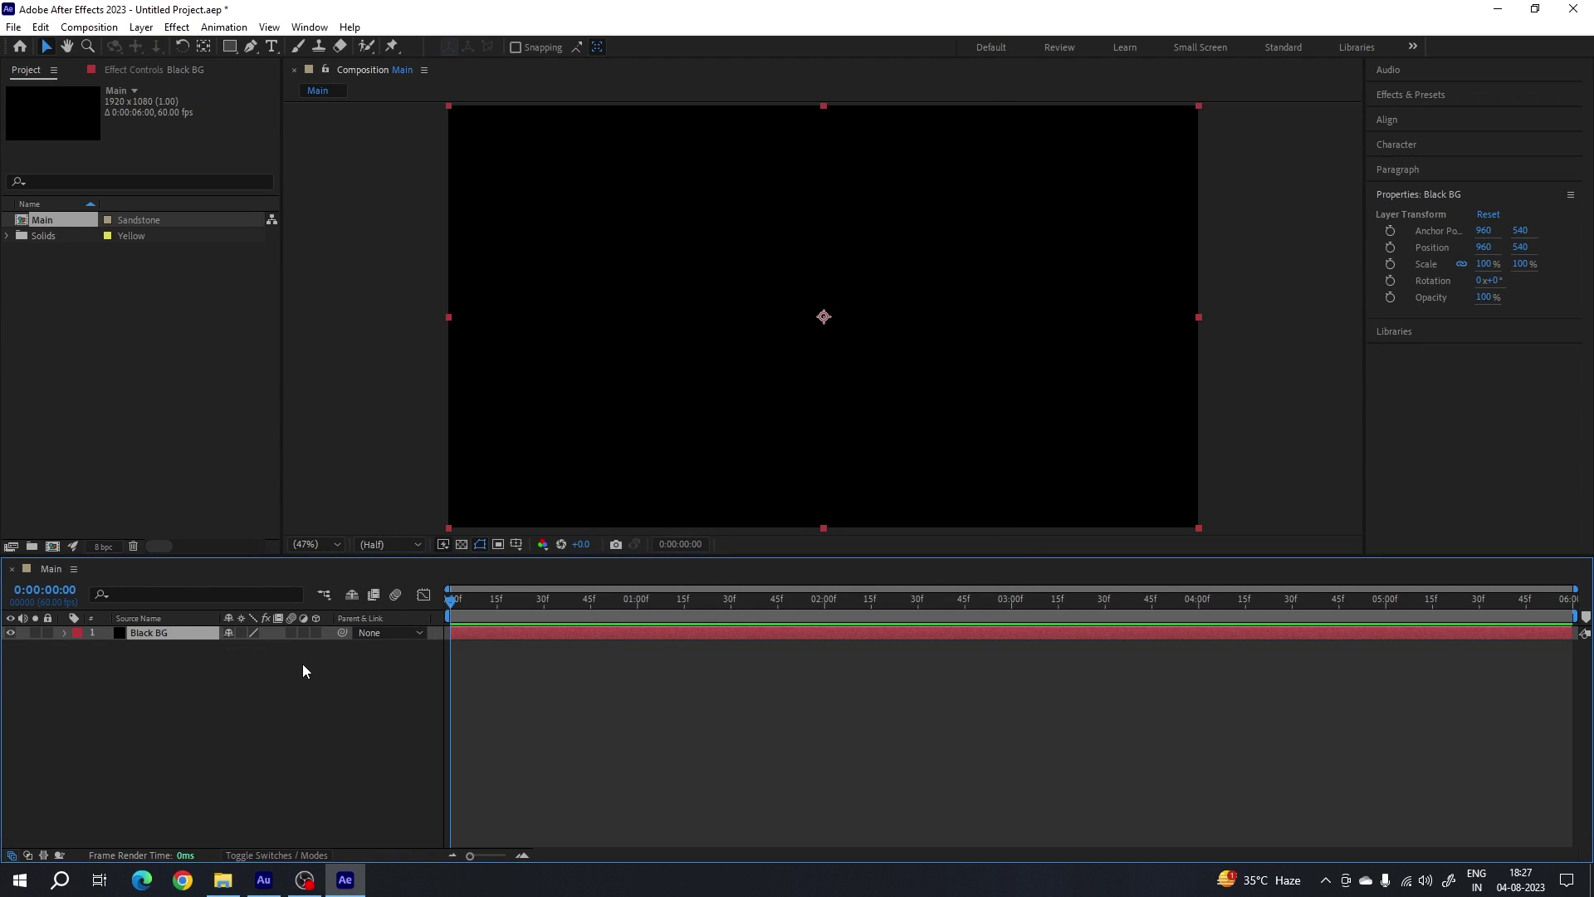
# - With no layer selected, draw a blue rectangle shape without stroke, about 1716 x 461 px, across the middle of the composition
pyautogui.click(302, 664)
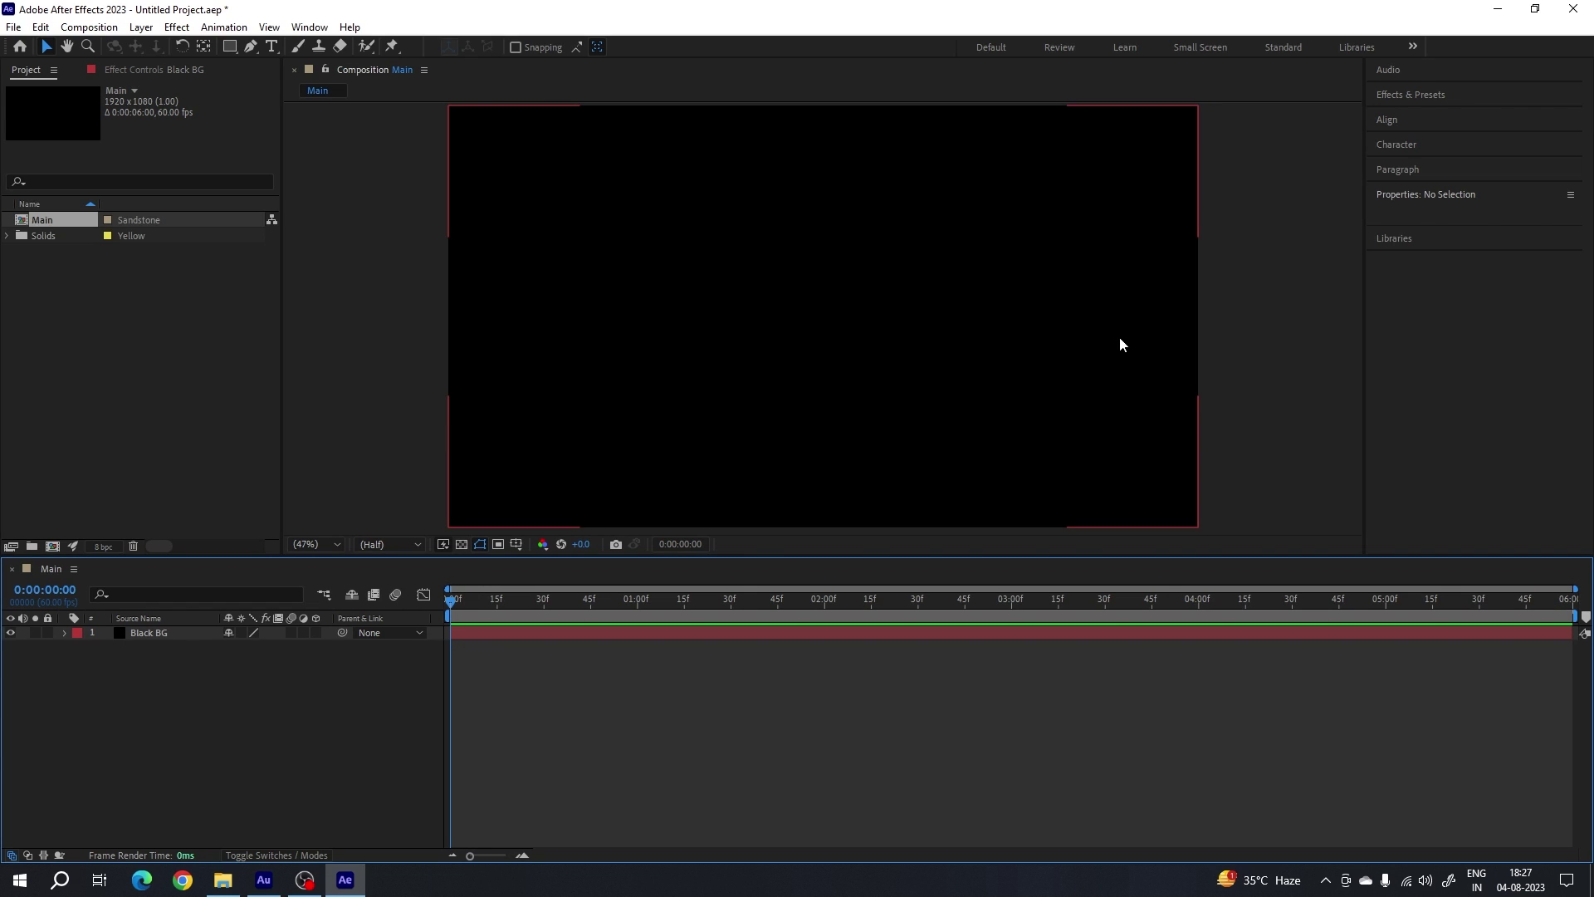
pyautogui.click(230, 46)
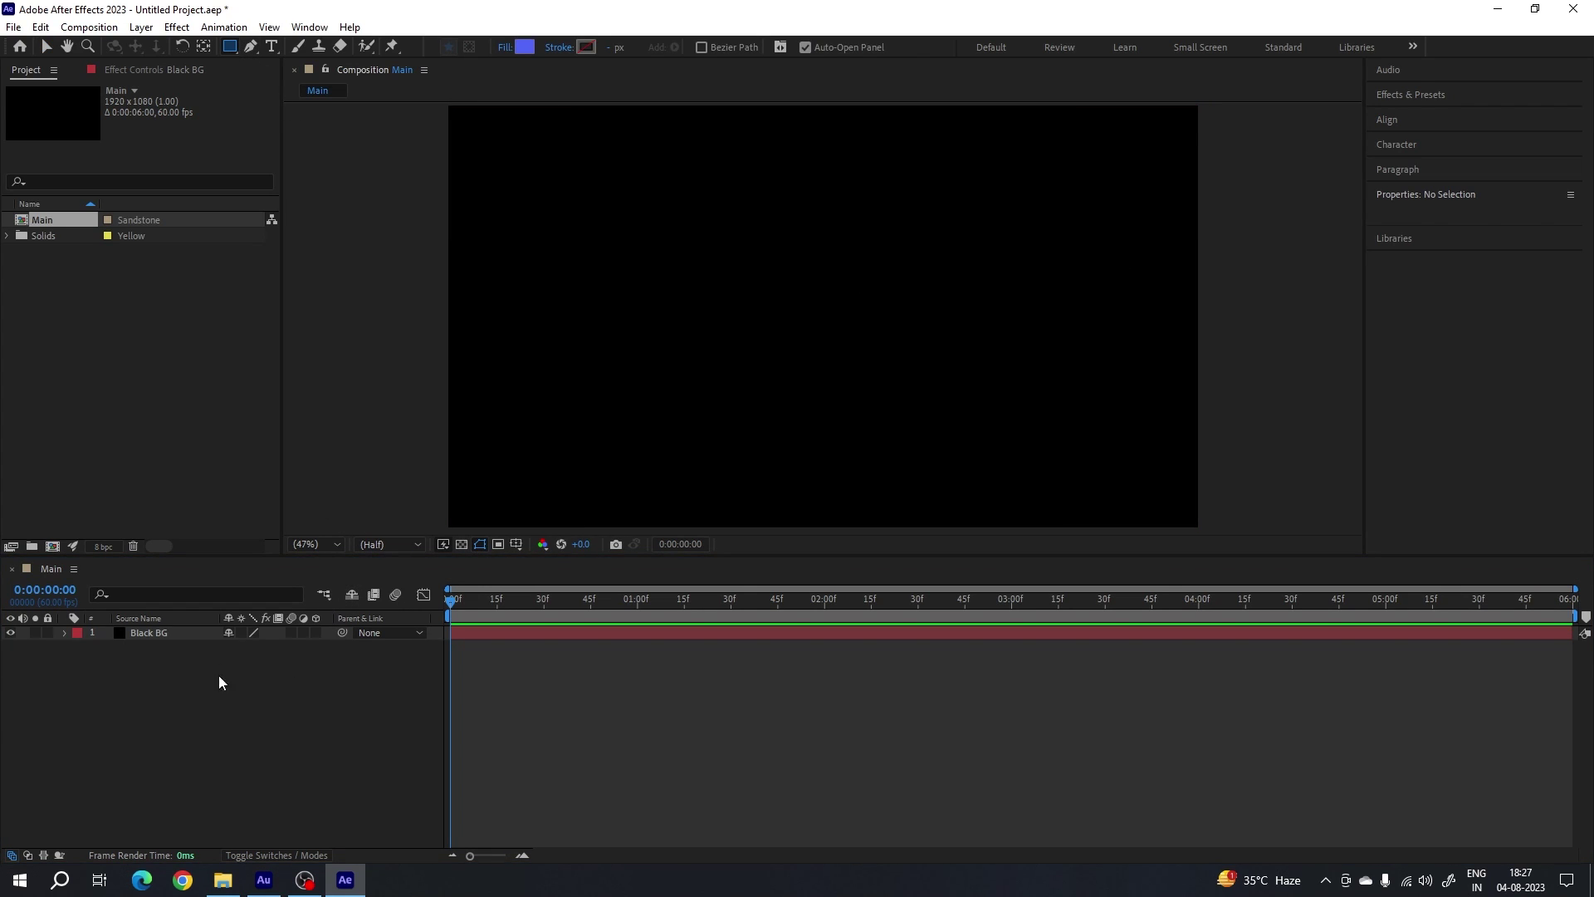
pyautogui.click(271, 680)
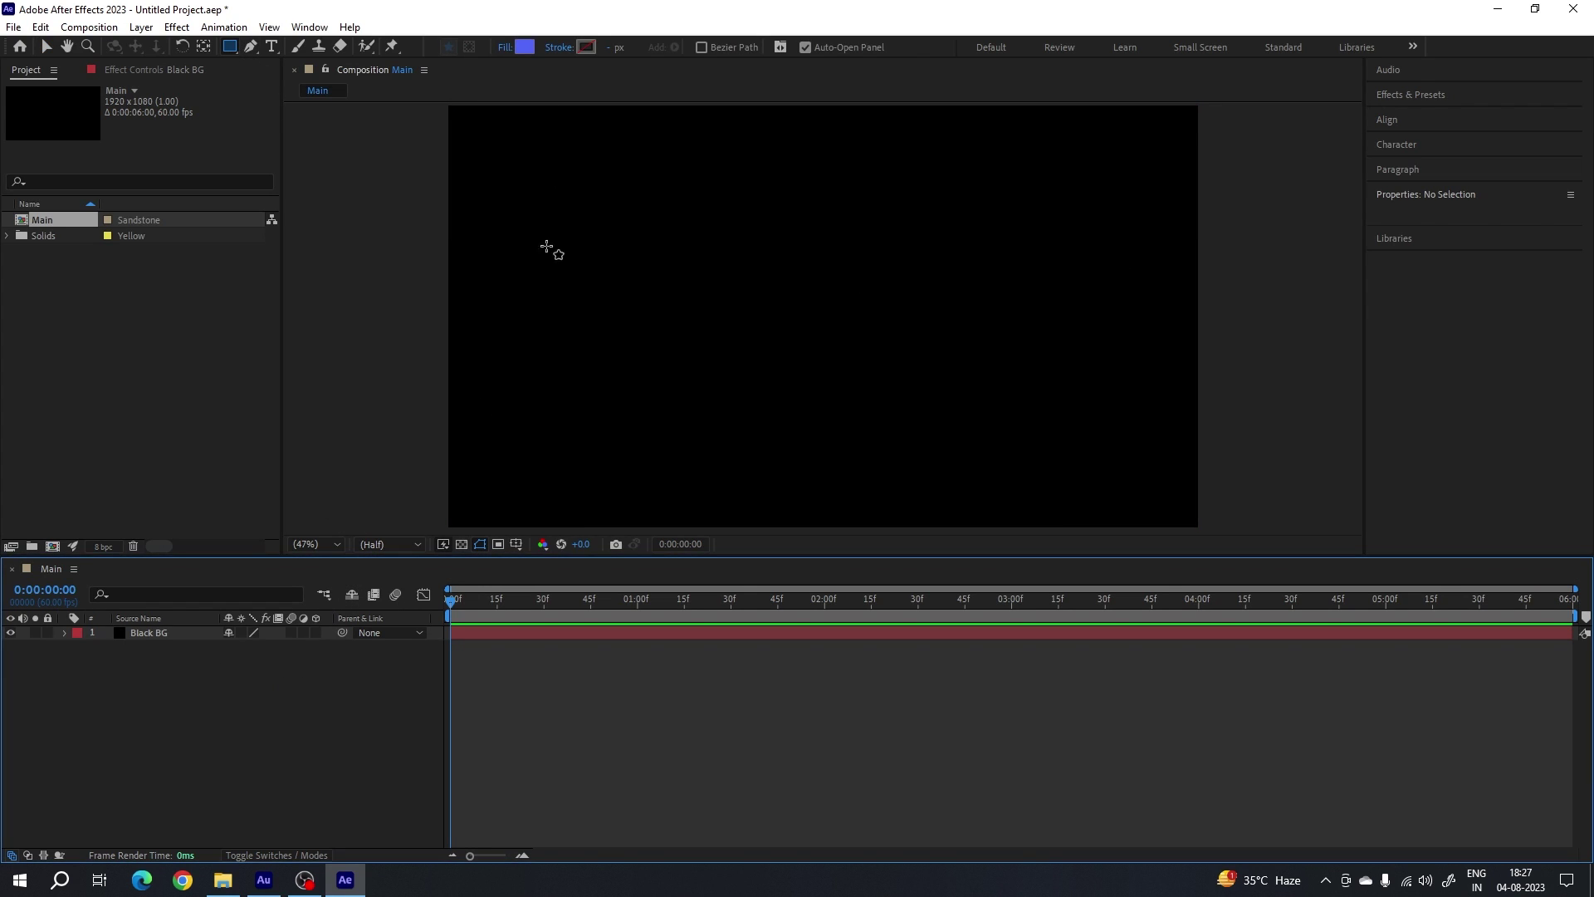
pyautogui.click(505, 47)
pyautogui.click(768, 484)
pyautogui.click(559, 50)
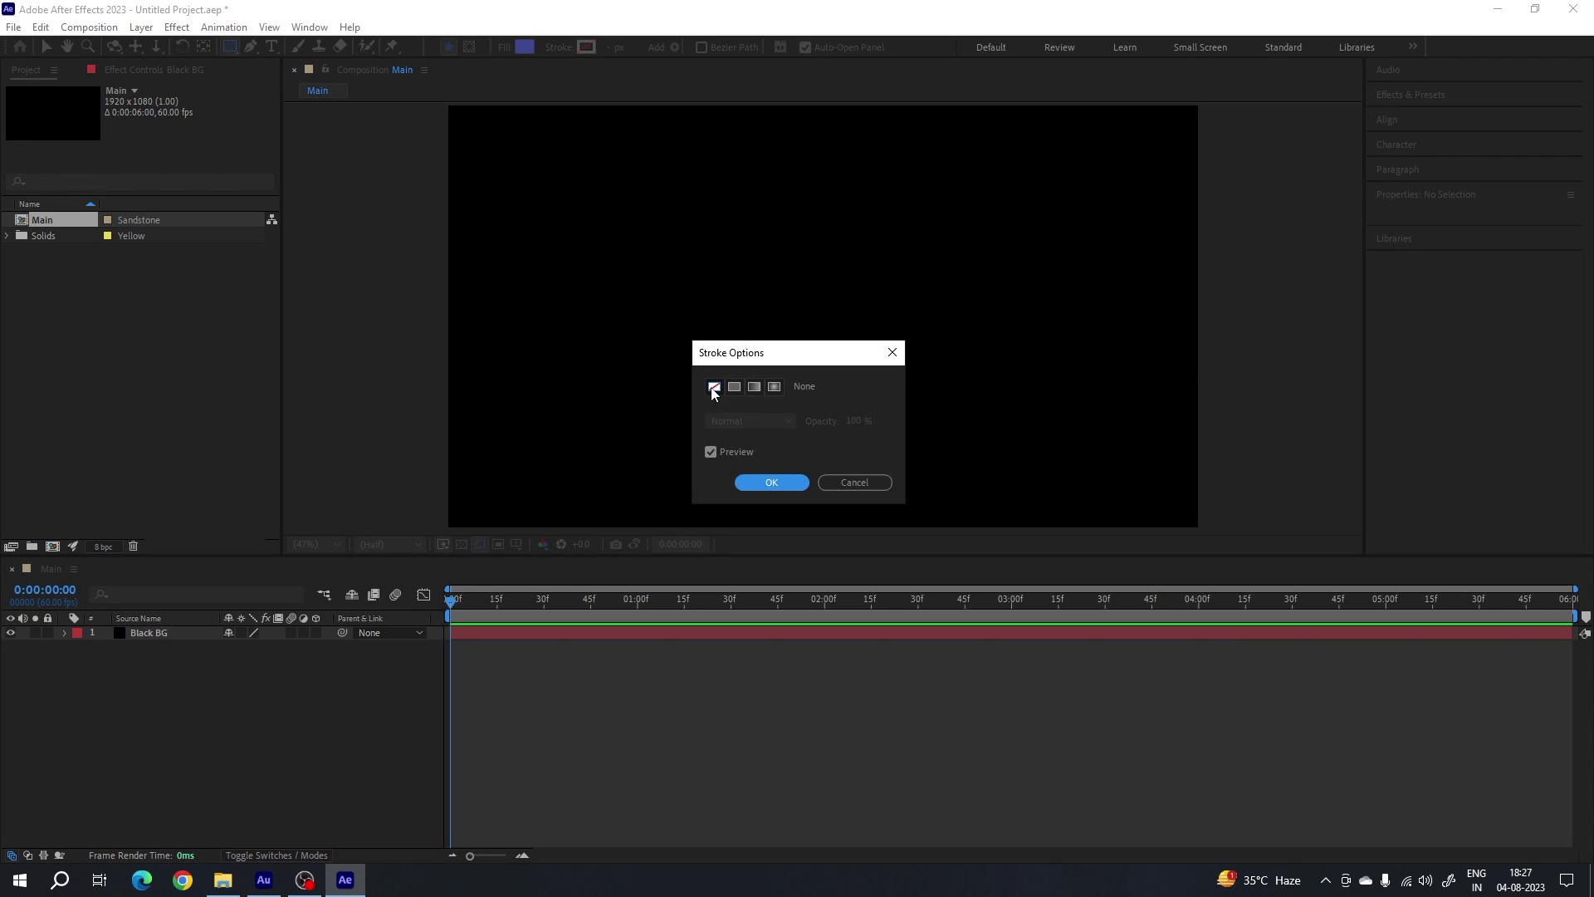
pyautogui.click(758, 482)
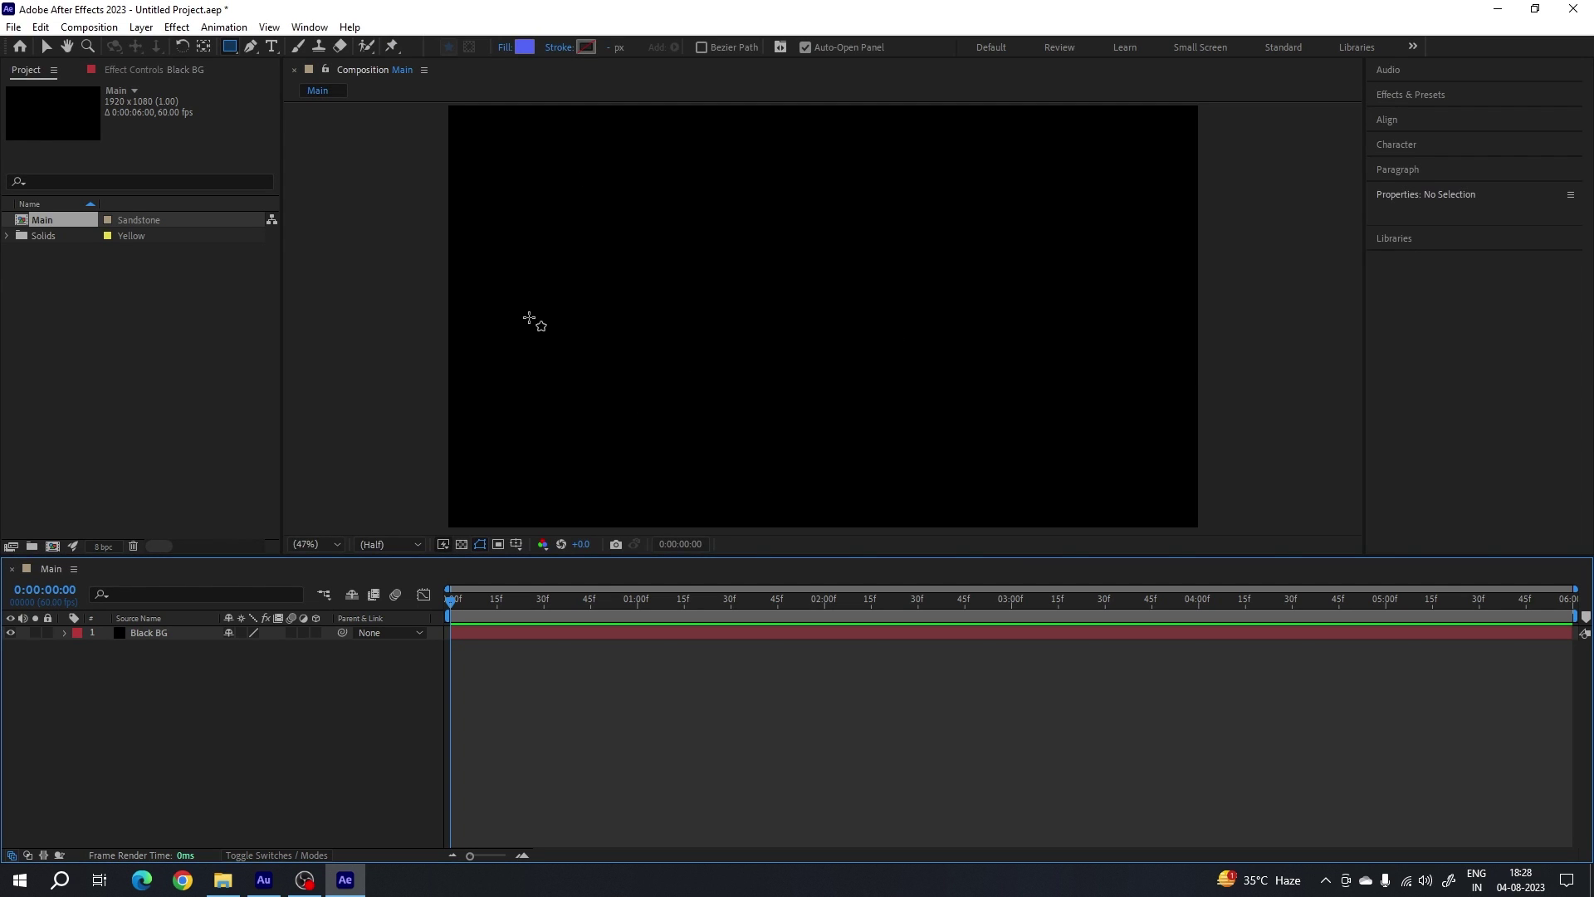
pyautogui.moveTo(488, 226); pyautogui.dragTo(1159, 406)
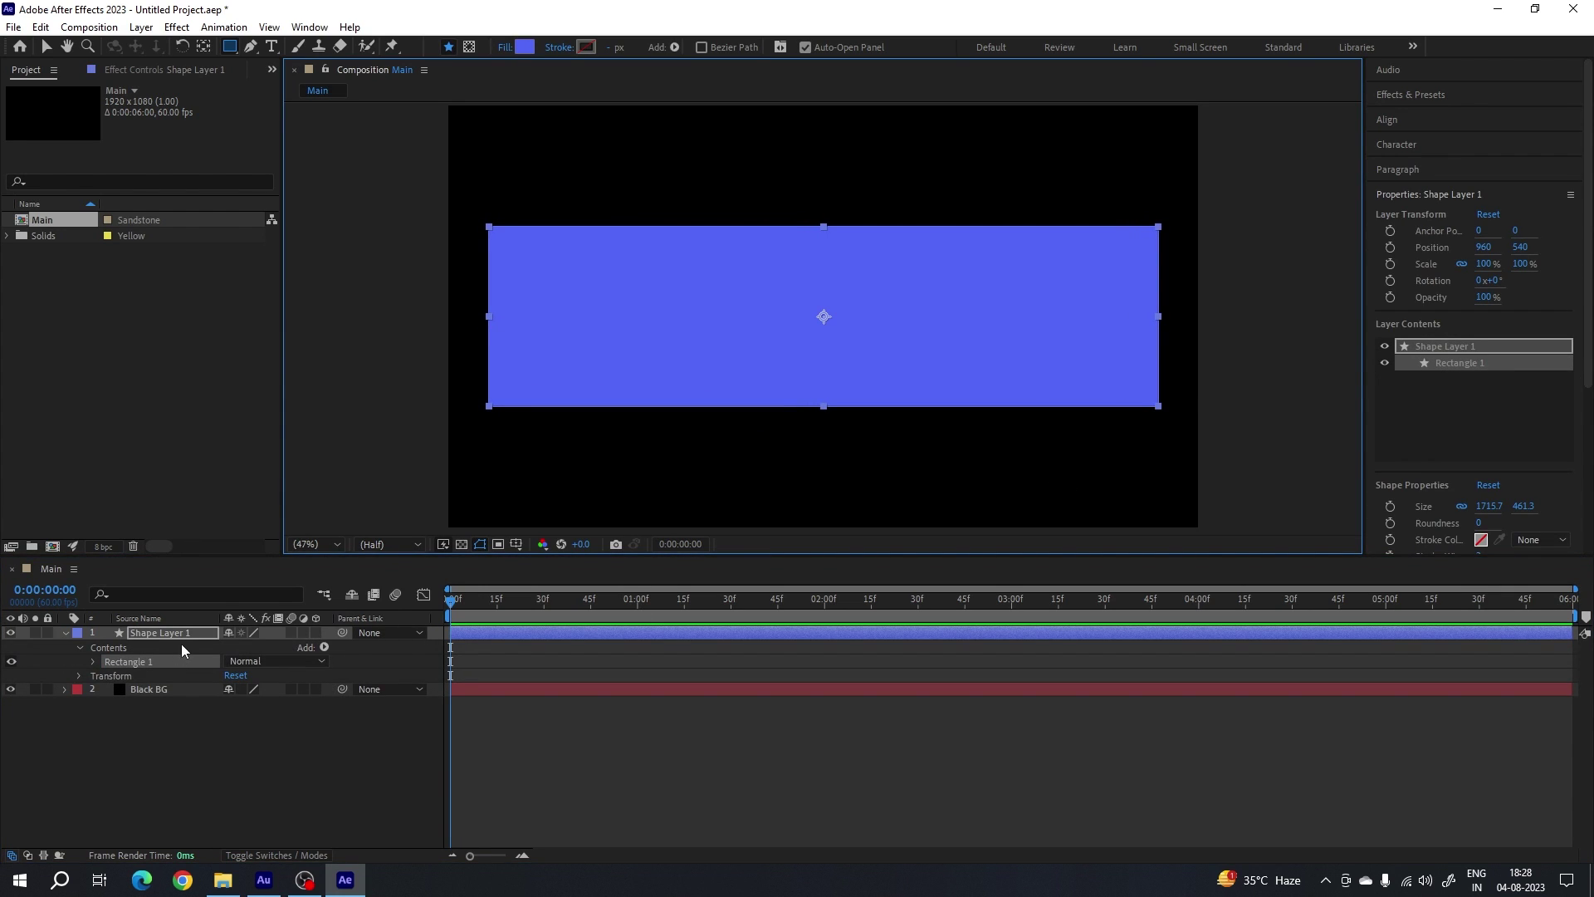
# - Rename the rectangle's shape layer as Color
pyautogui.rightClick(196, 629)
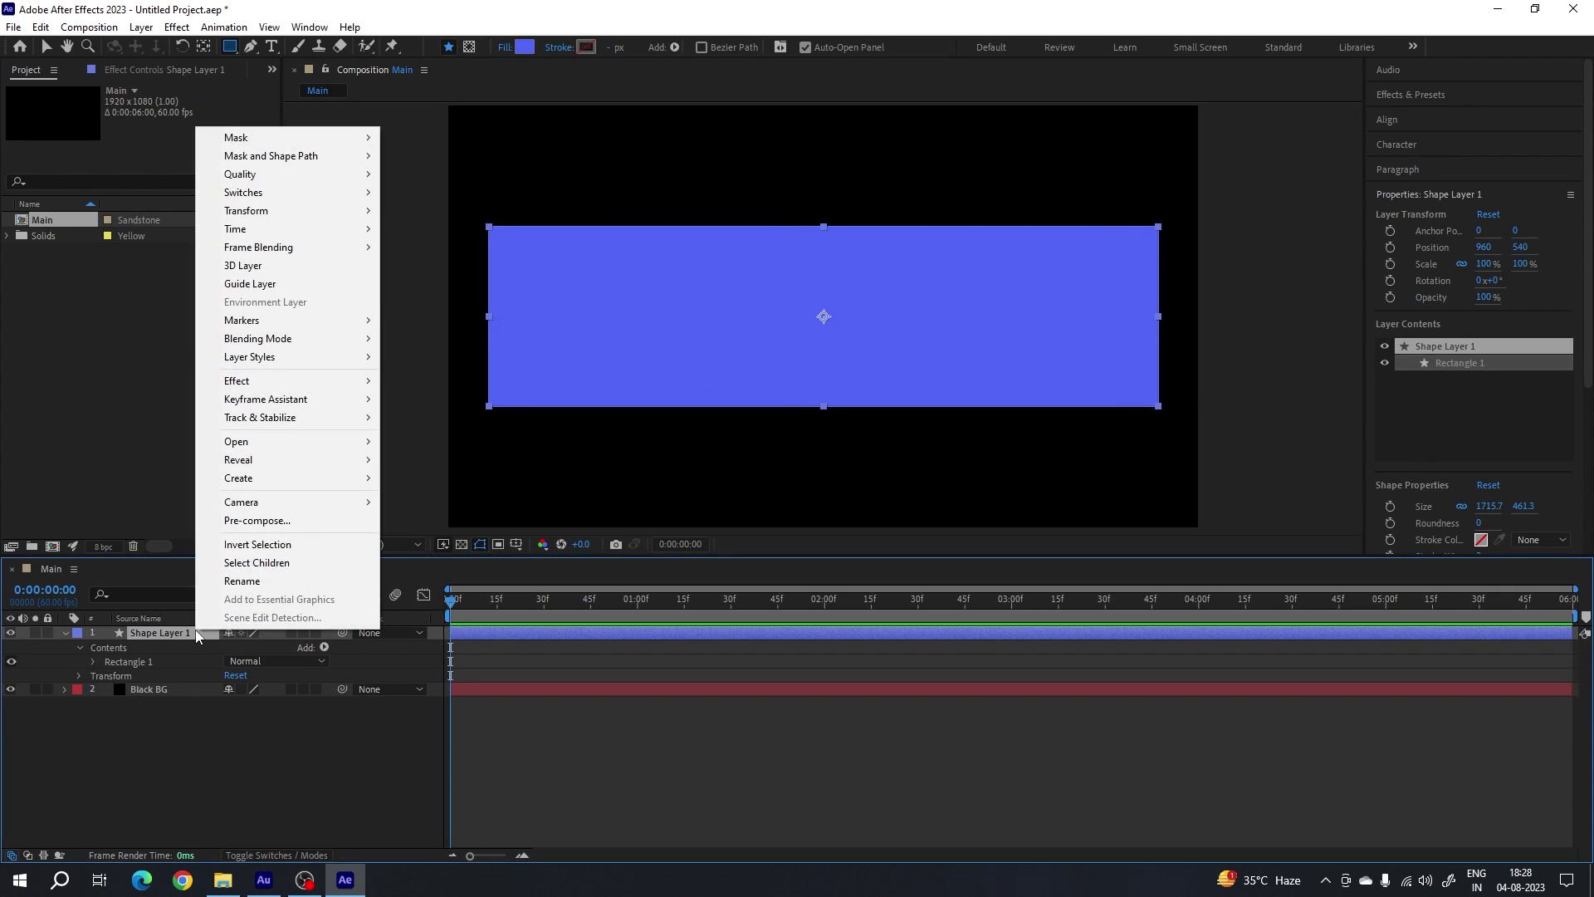
pyautogui.click(262, 582)
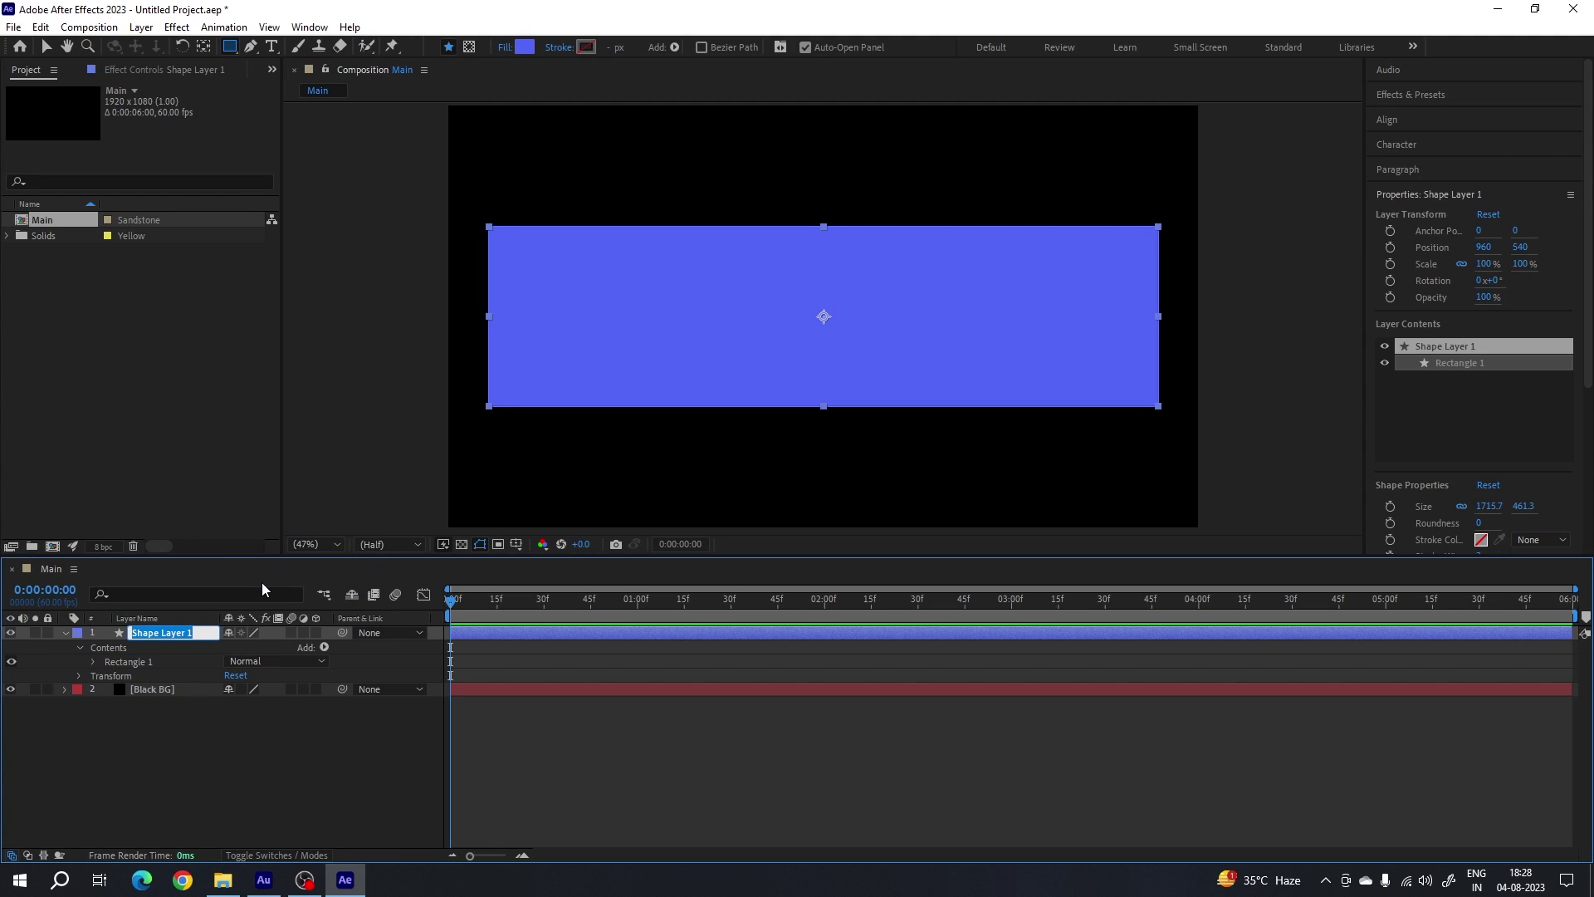
pyautogui.write('Clor')
pyautogui.press('BackSpace')
pyautogui.press('BackSpace')
pyautogui.press('BackSpace')
pyautogui.write('olor')
pyautogui.press('Return')
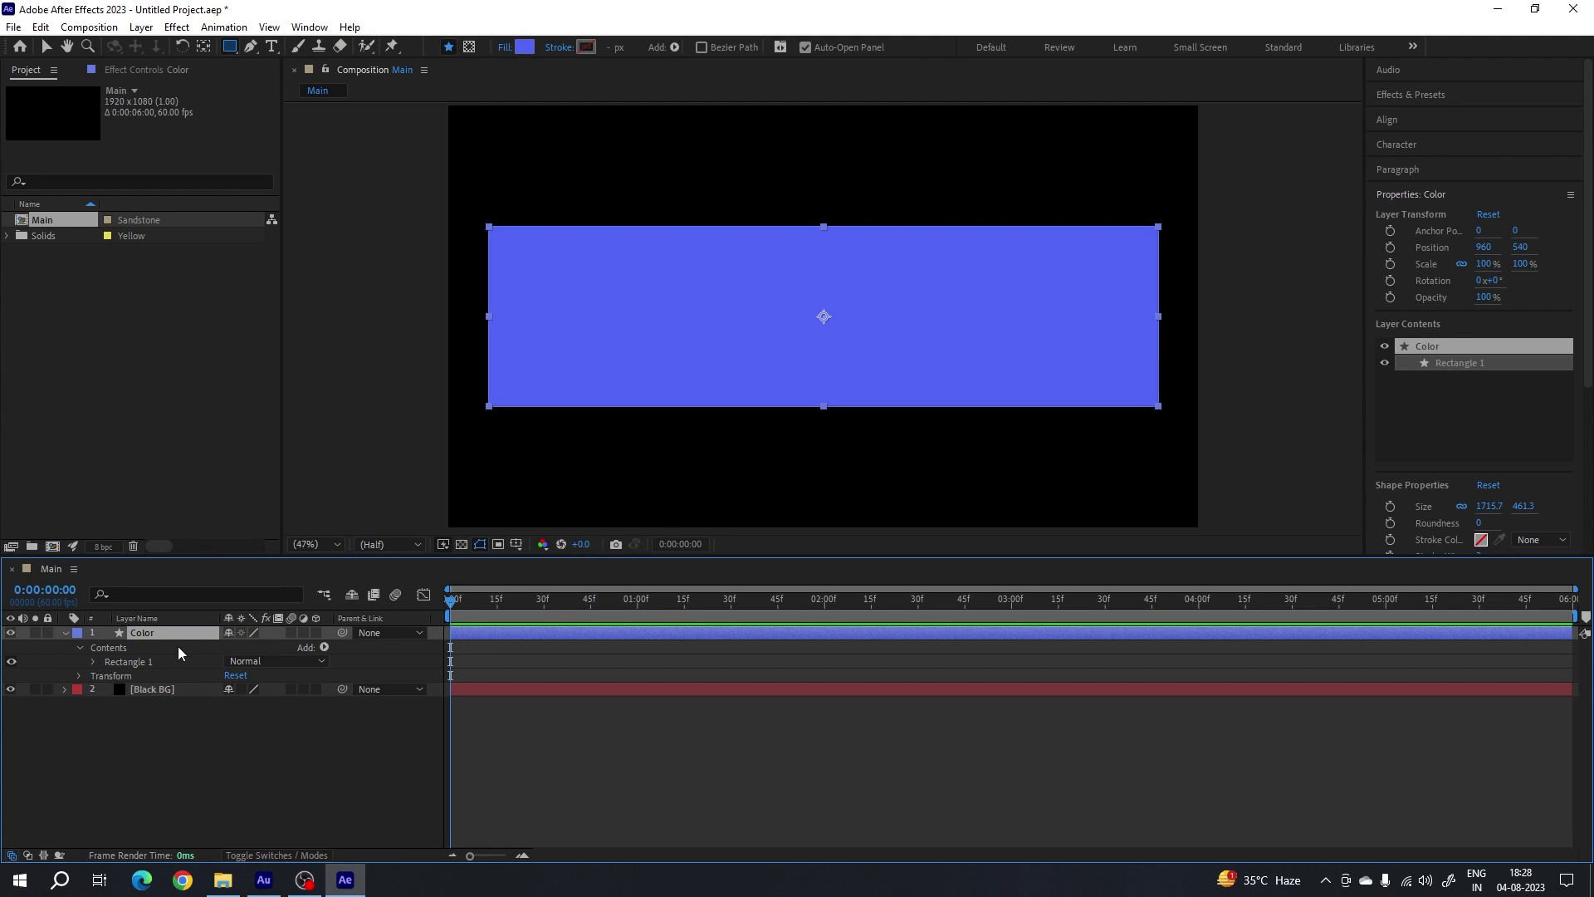
# - Unlink the rectangle path's size proportions and set its size to 1500 by 350
pyautogui.click(146, 665)
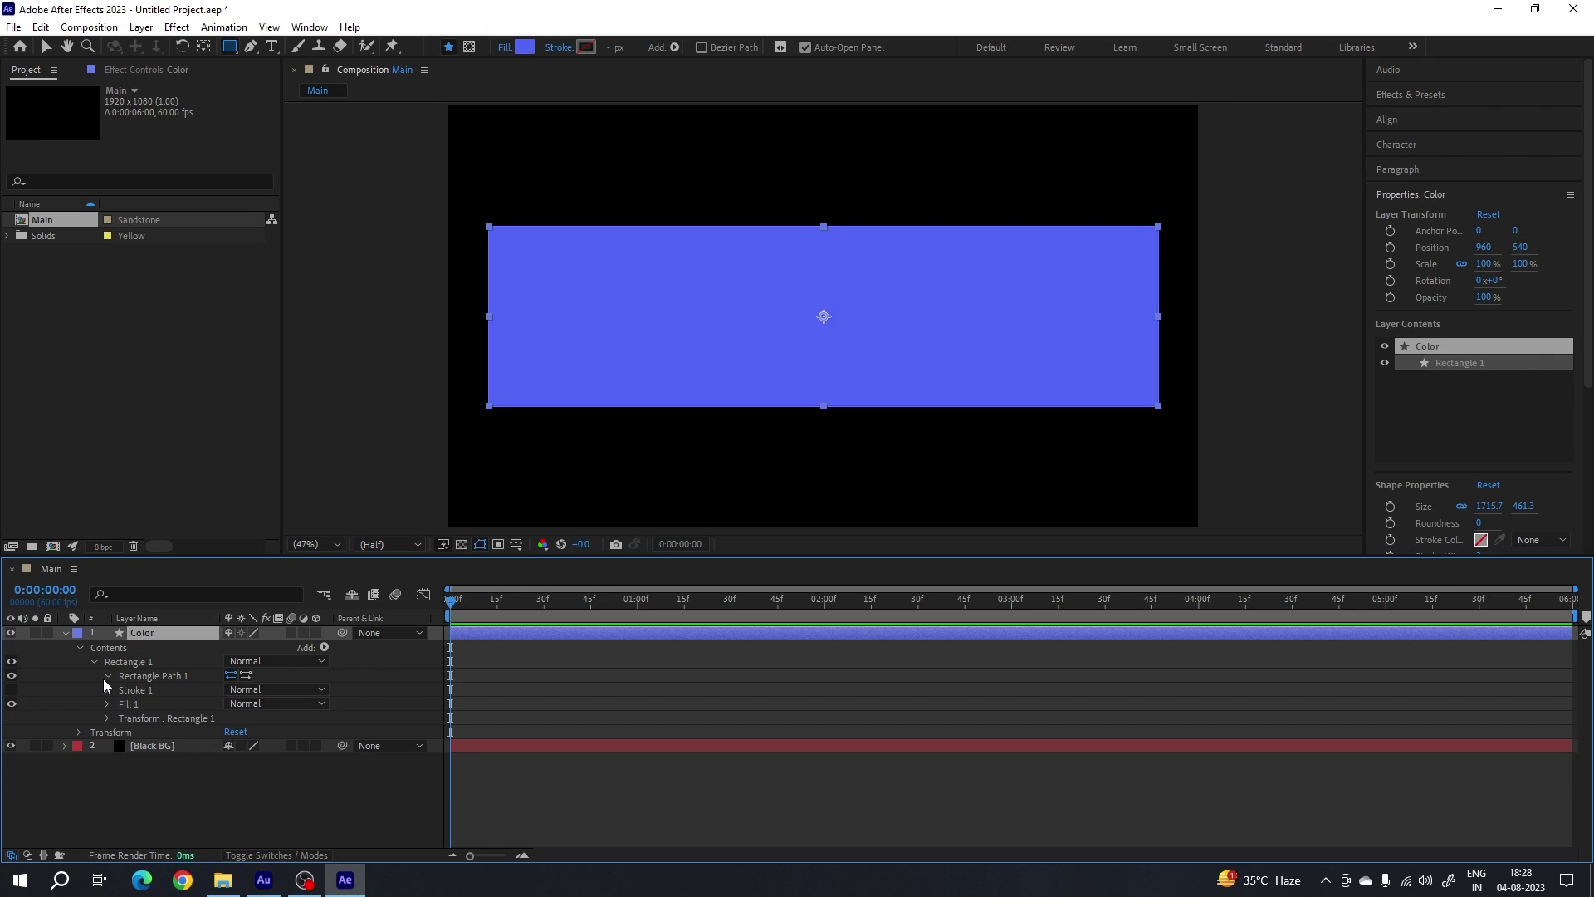
pyautogui.click(103, 678)
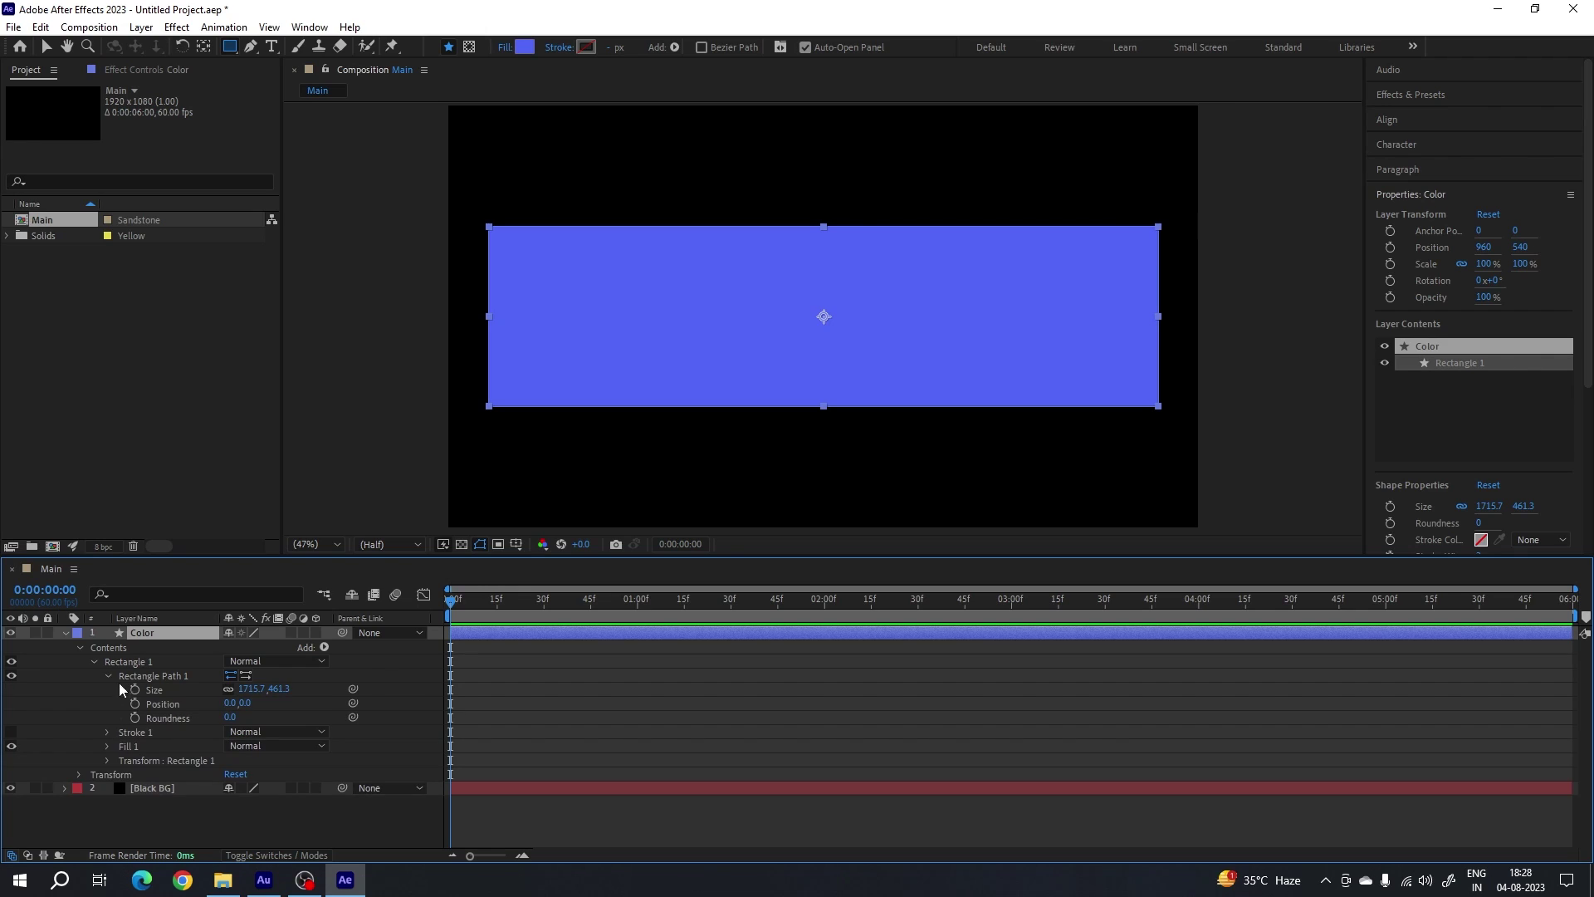
pyautogui.click(228, 689)
pyautogui.click(257, 689)
pyautogui.write('1500')
pyautogui.press('Return')
pyautogui.click(279, 689)
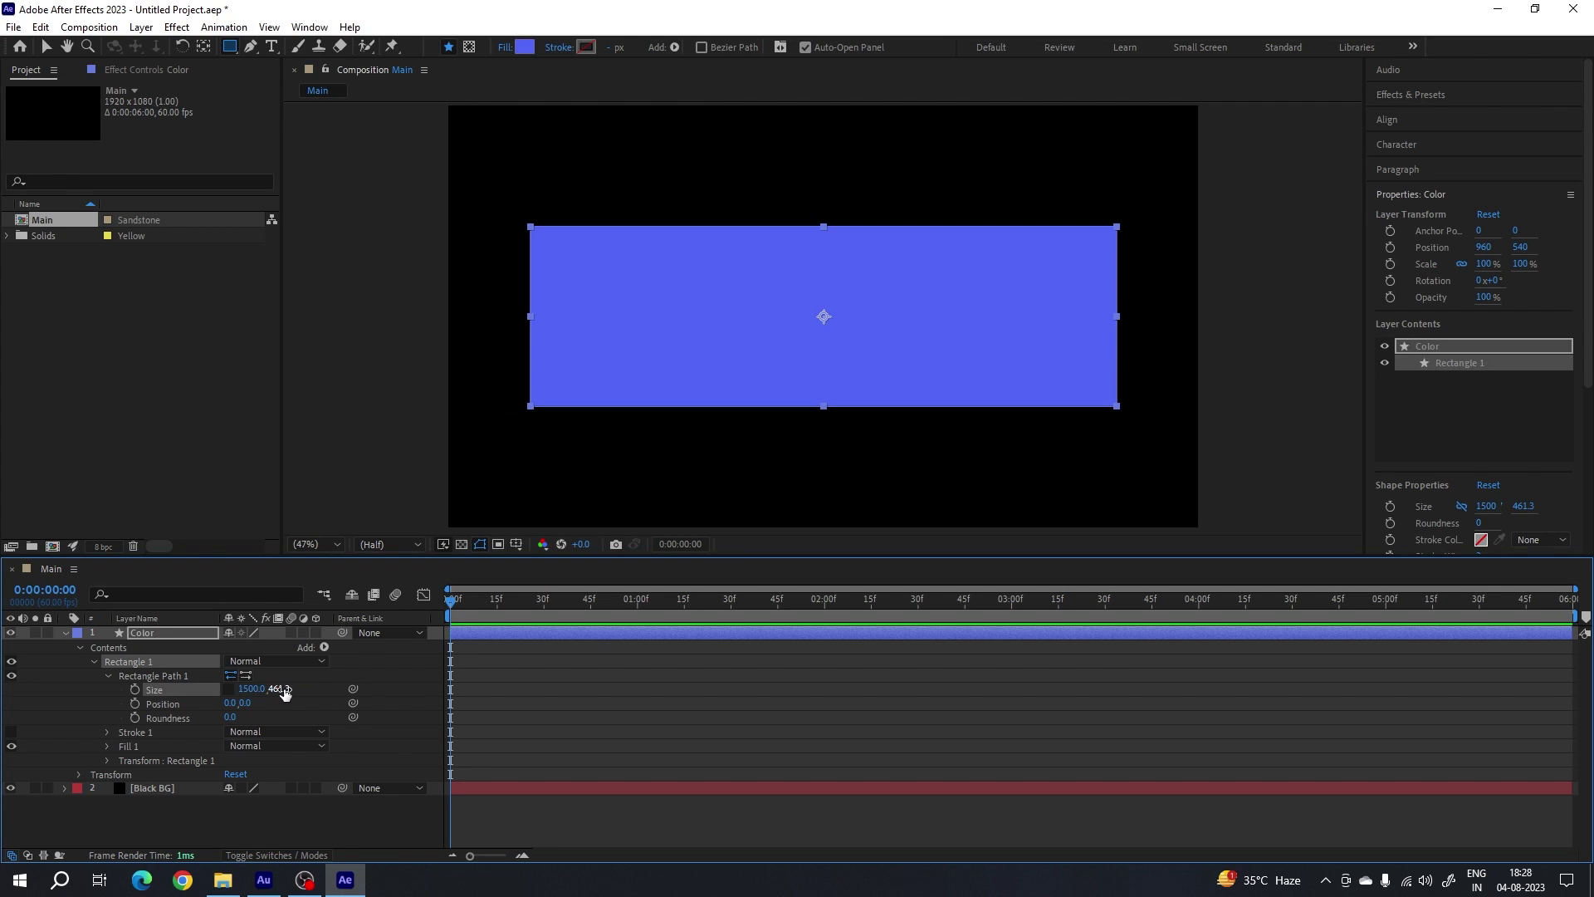
pyautogui.write('350')
pyautogui.press('Return')
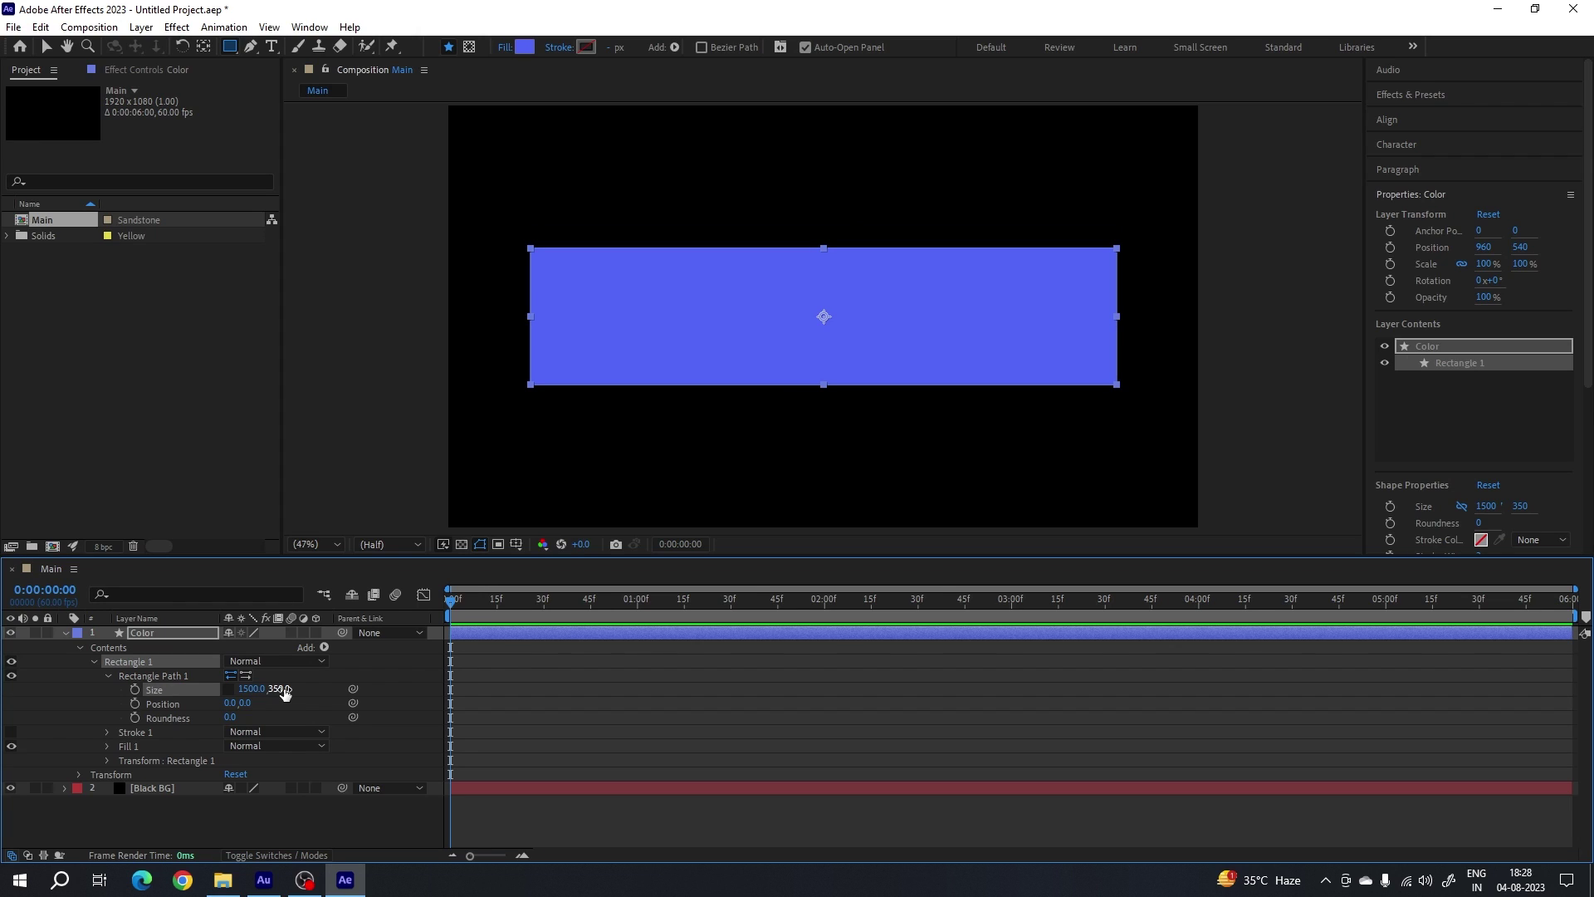
pyautogui.click(64, 634)
# - Align the Color layer to the horizontal and vertical center of the composition
pyautogui.click(170, 633)
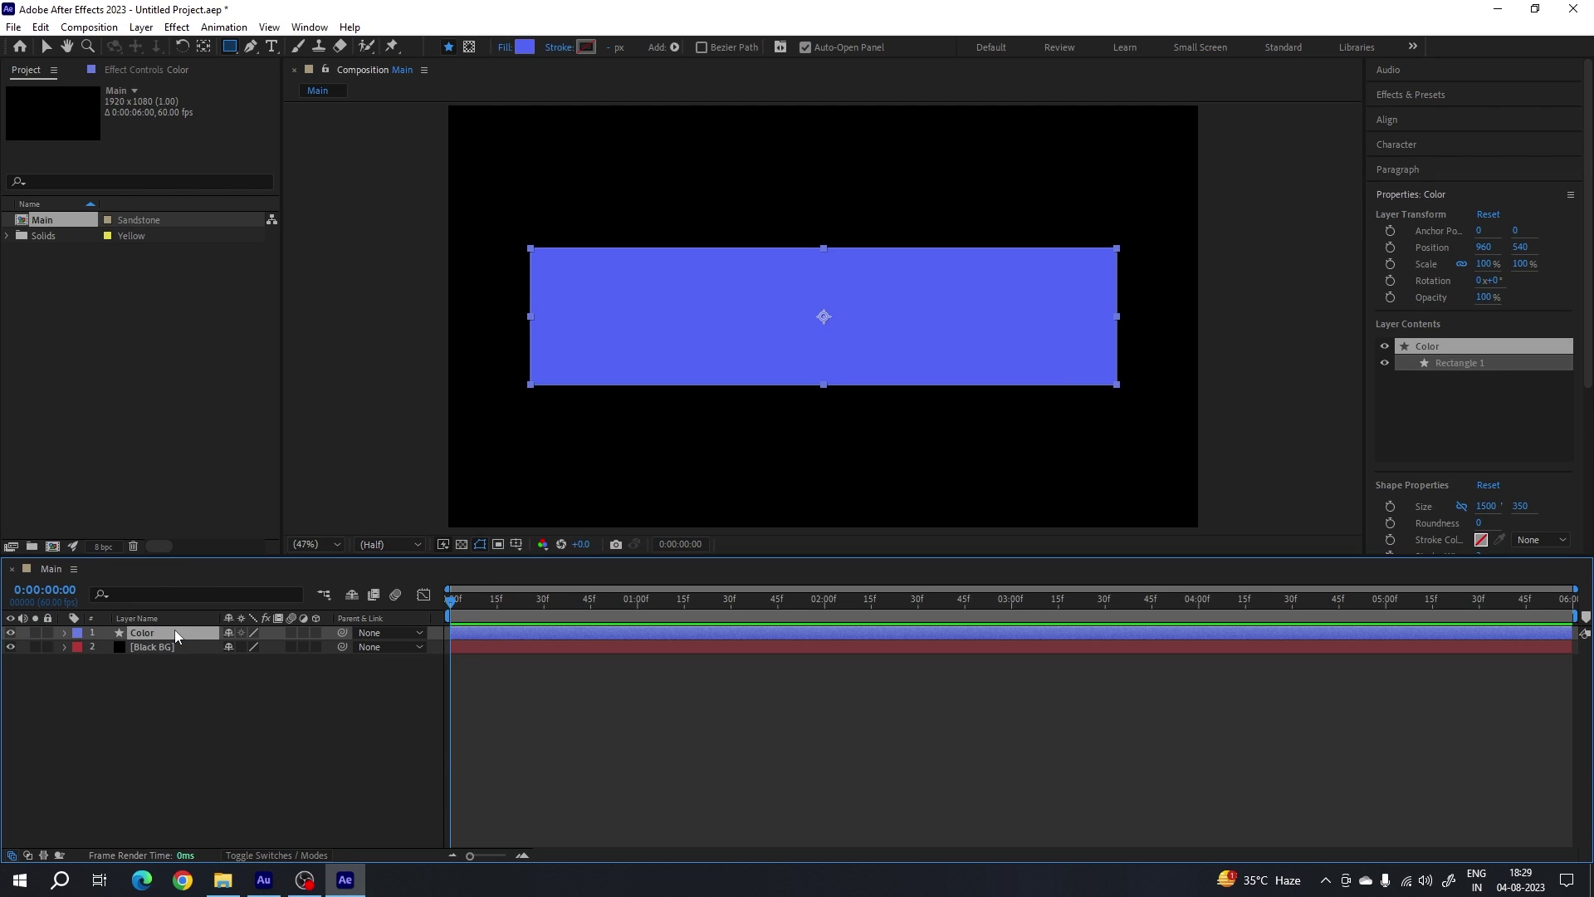
pyautogui.click(1411, 120)
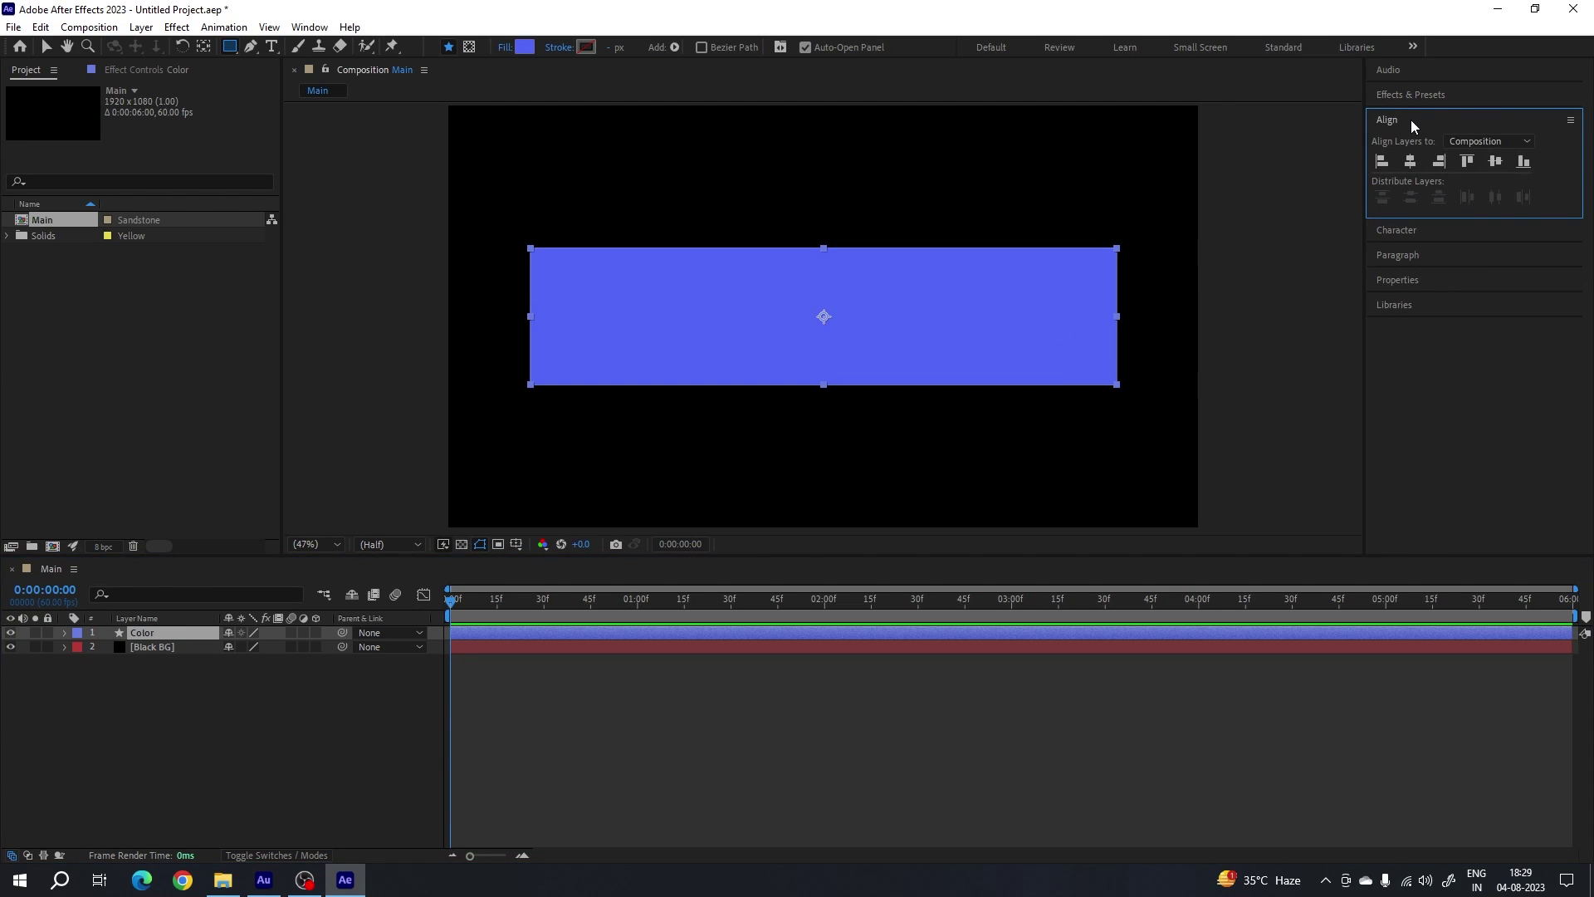
pyautogui.click(311, 27)
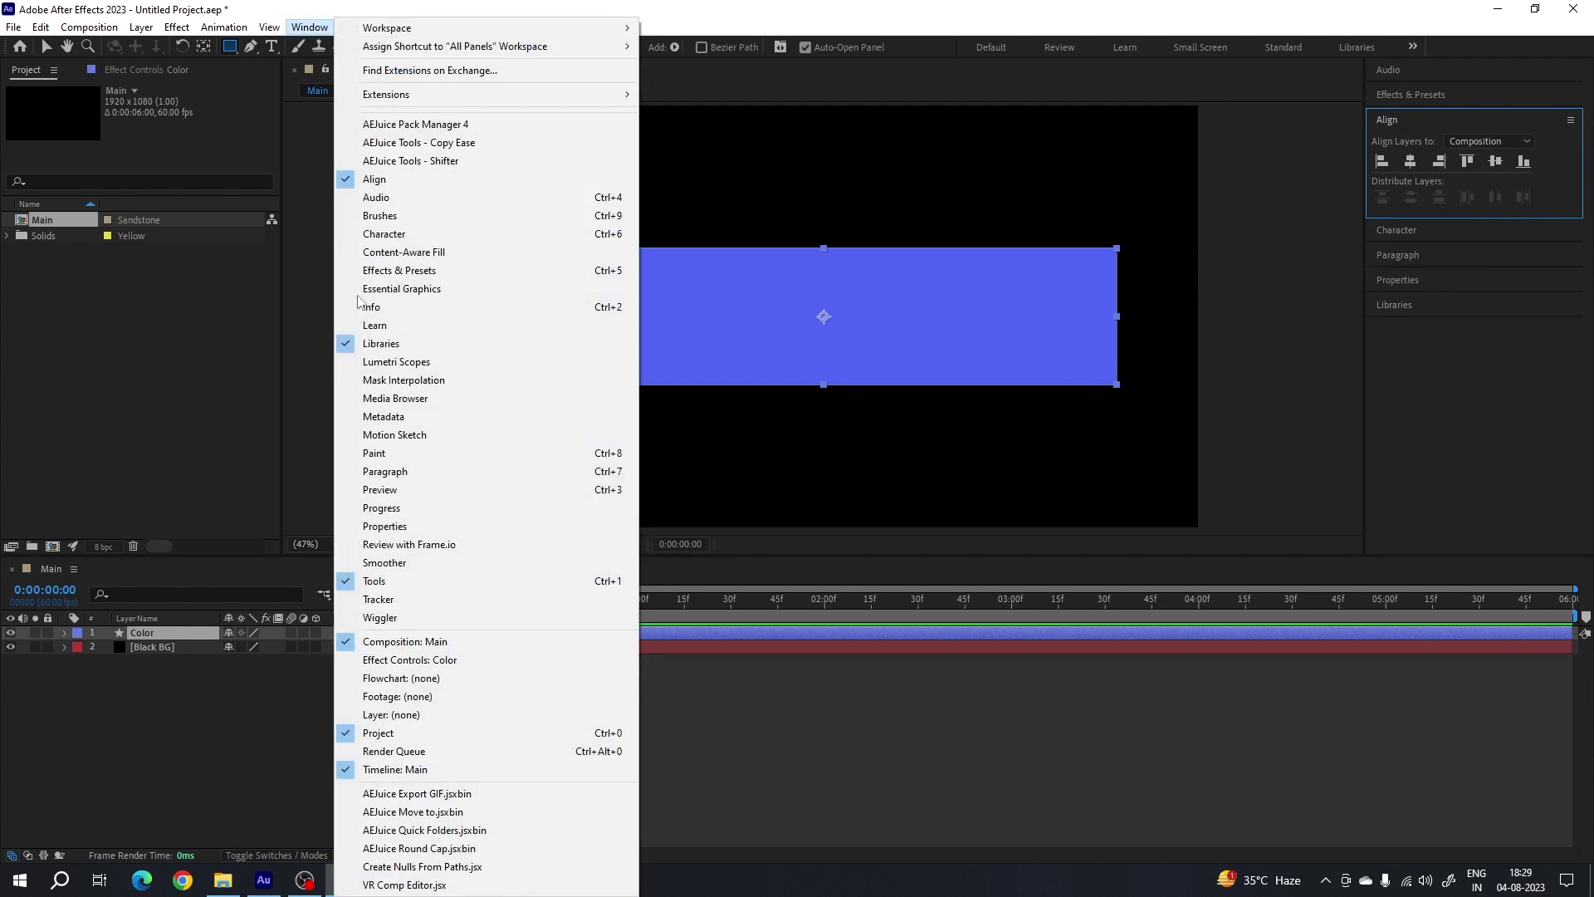
pyautogui.click(1283, 92)
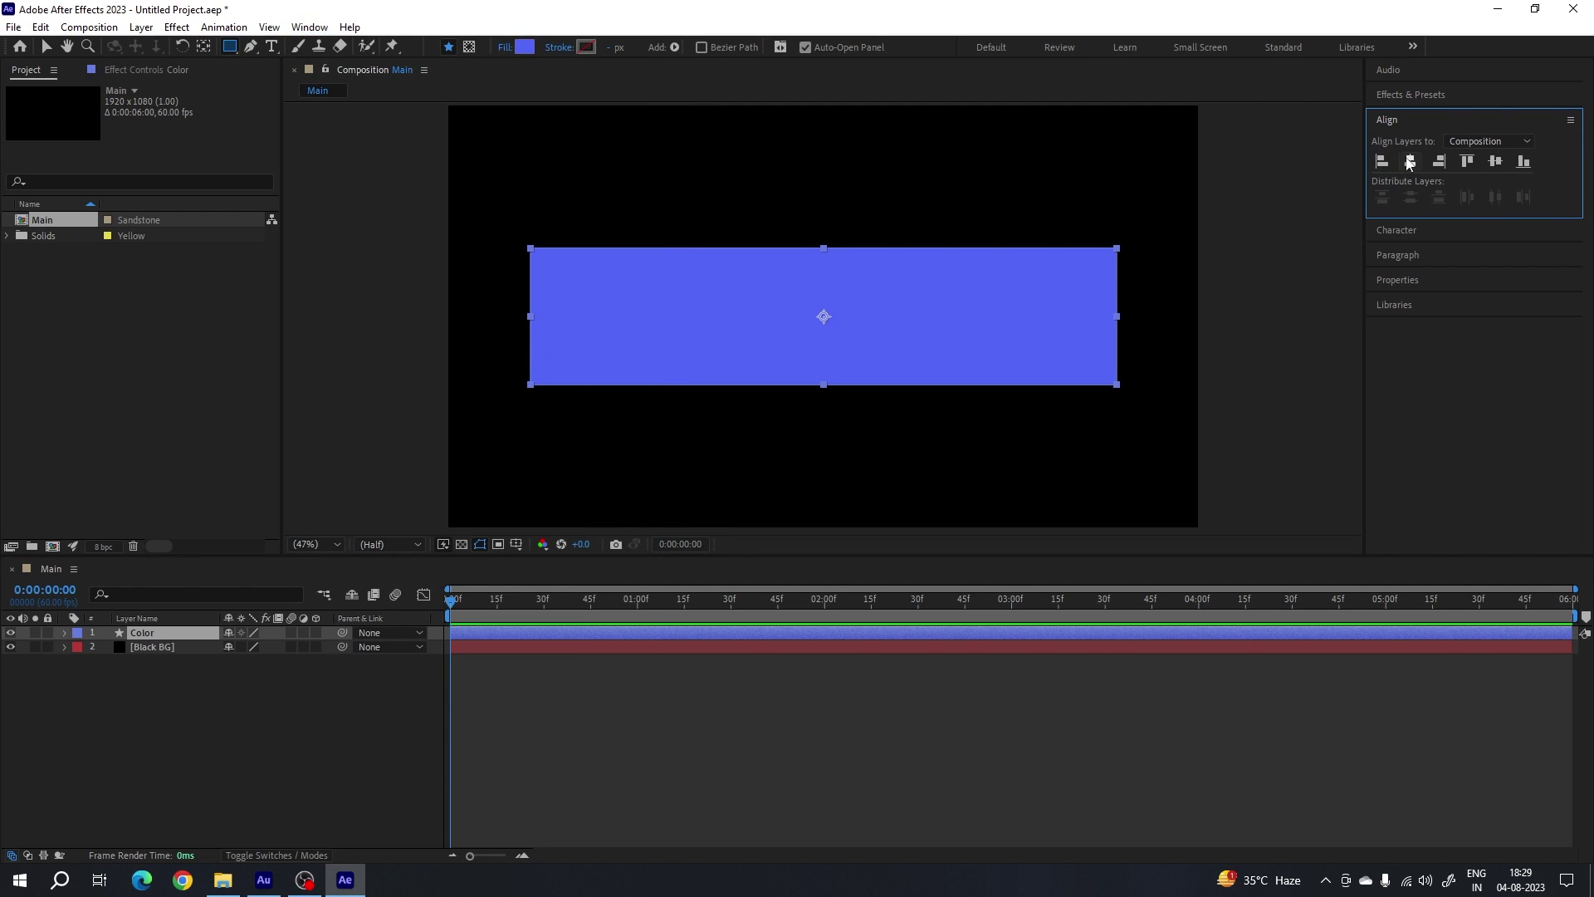
pyautogui.click(1494, 163)
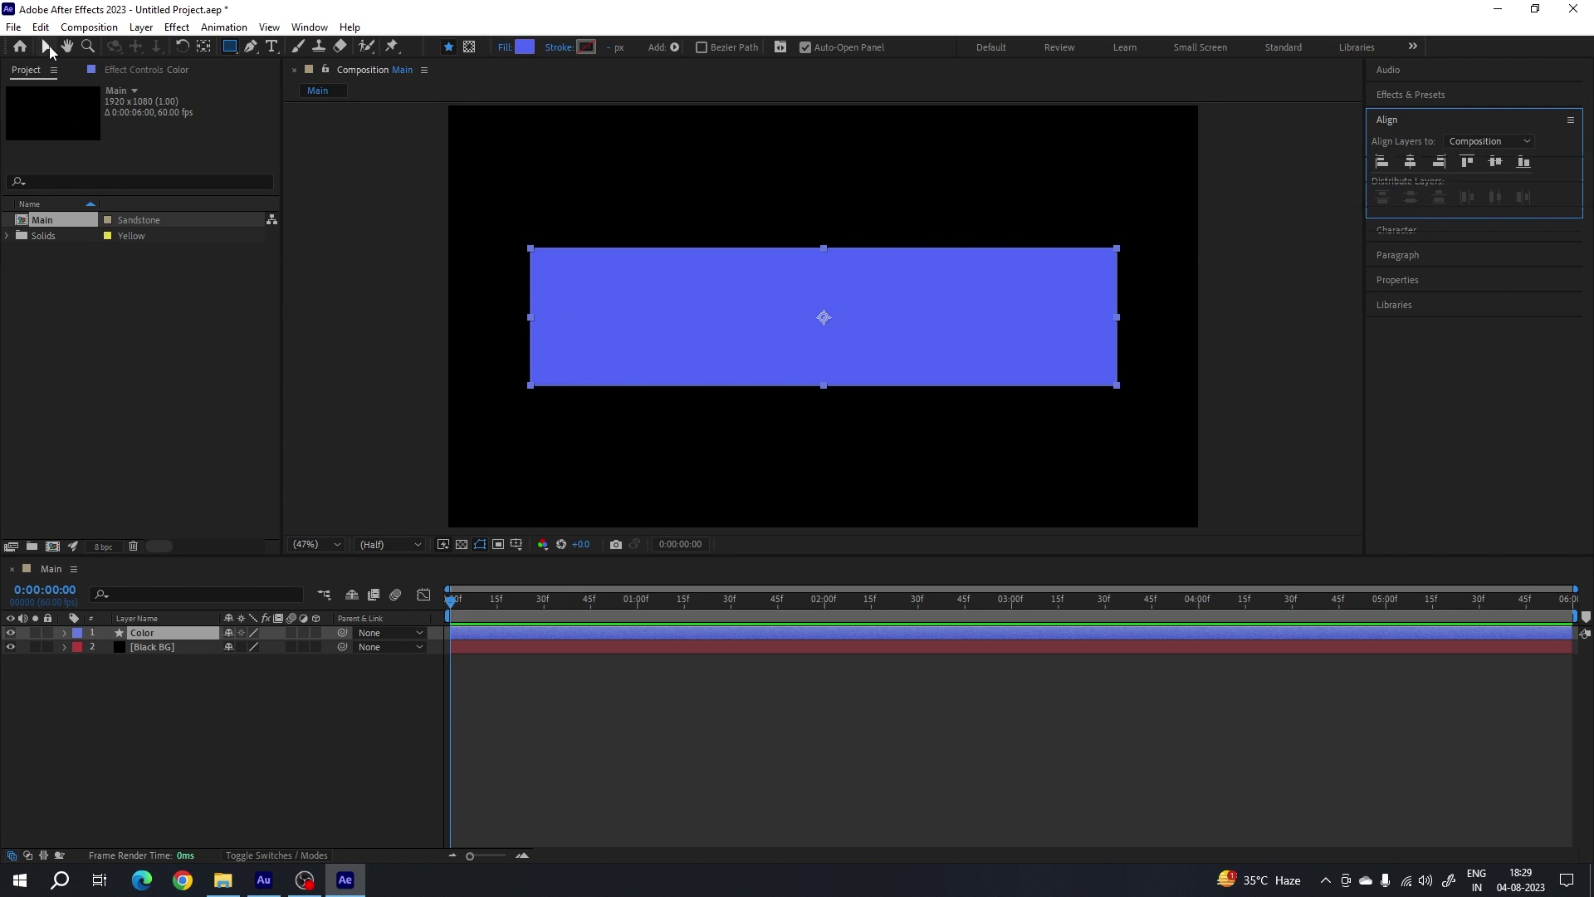
# - Center the anchor point of the Color layer on its rectangle and return to the Selection tool
pyautogui.click(48, 49)
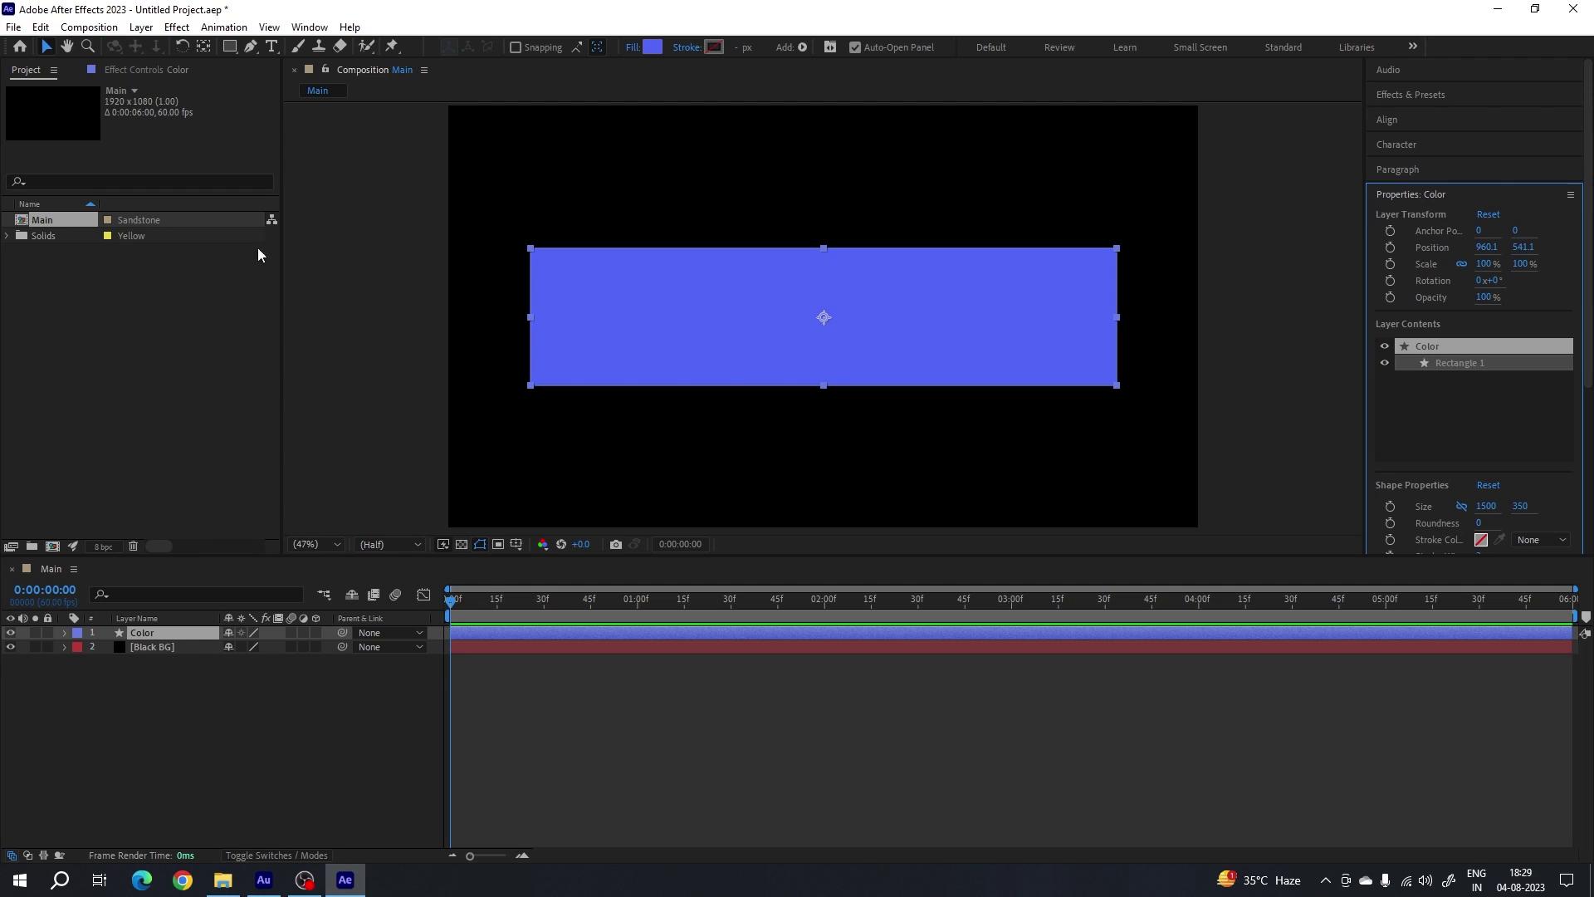
pyautogui.doubleClick(205, 52)
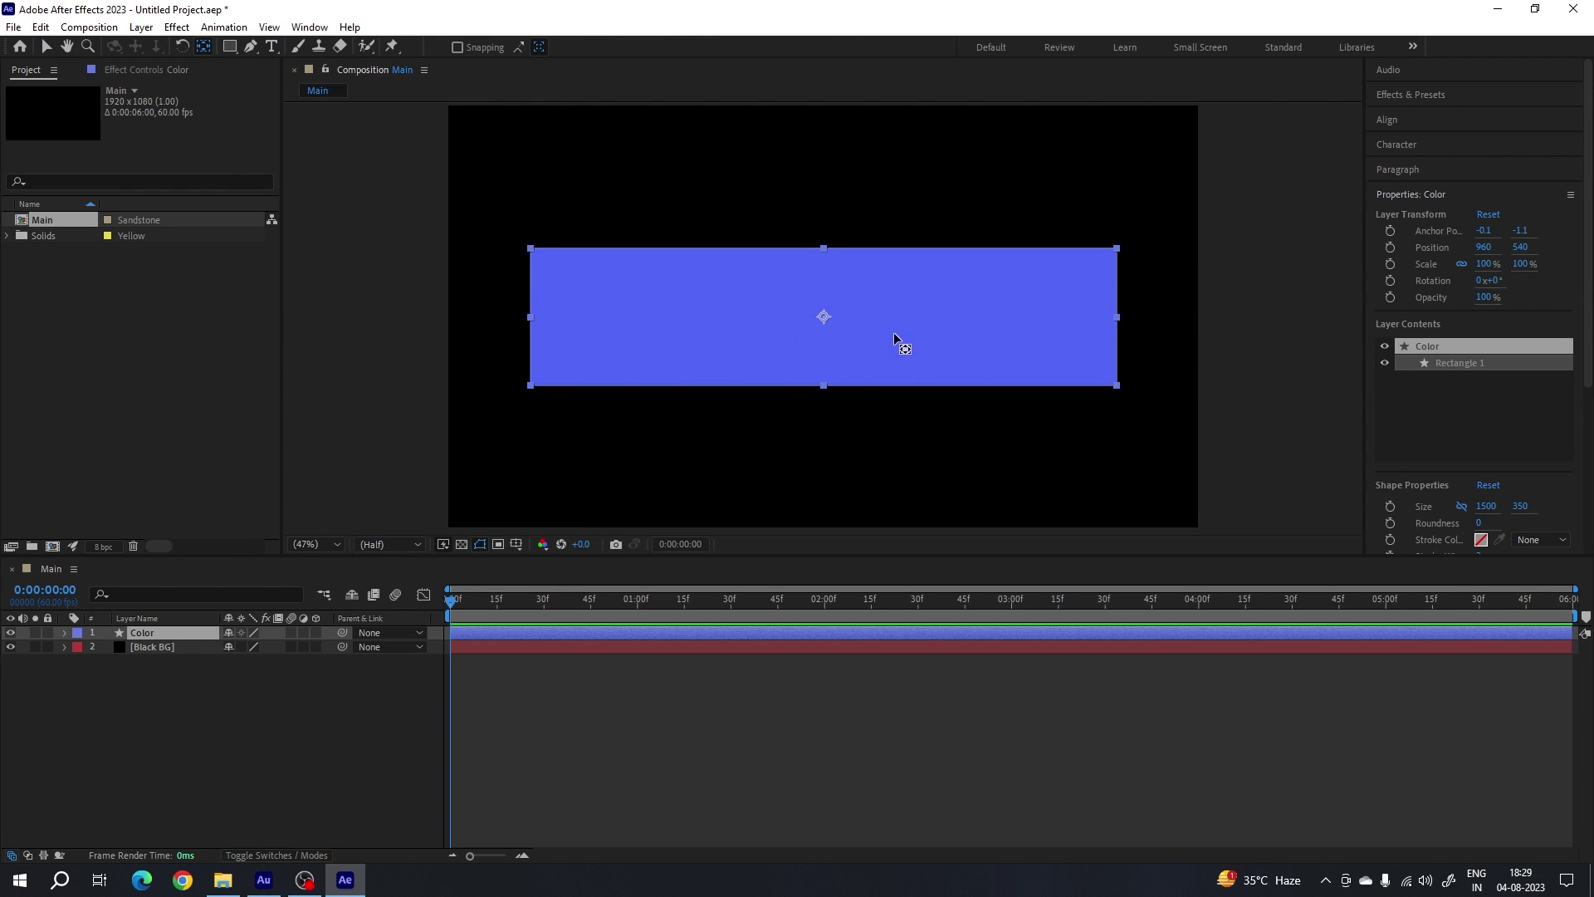
pyautogui.click(46, 47)
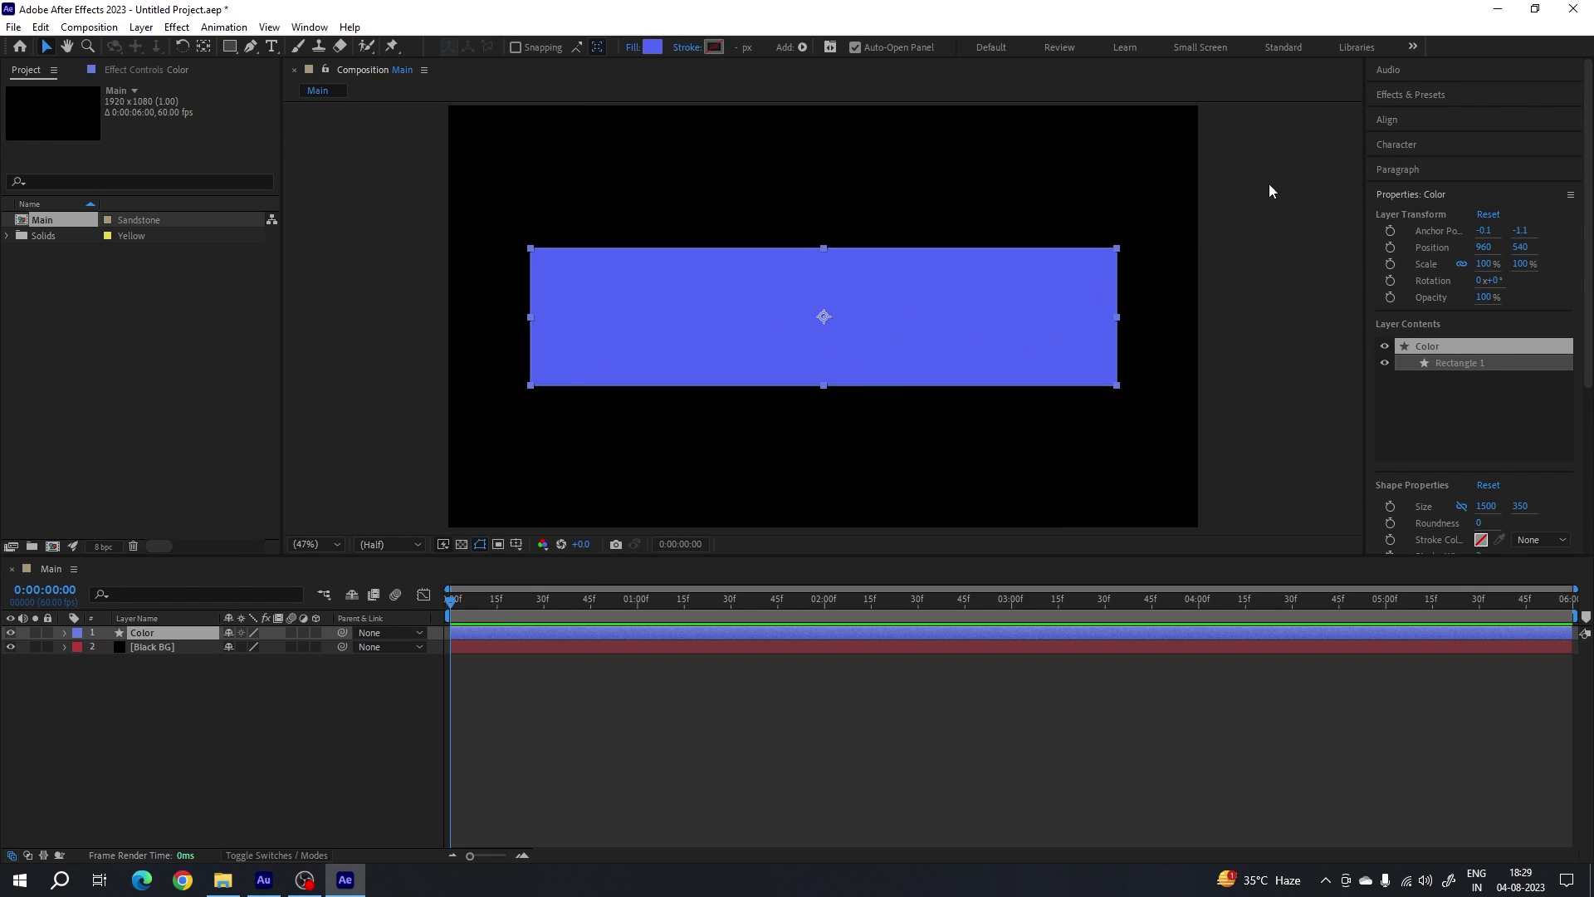
# - Find the 4-Color Gradient effect and apply it to the Color layer's rectangle
pyautogui.click(1413, 97)
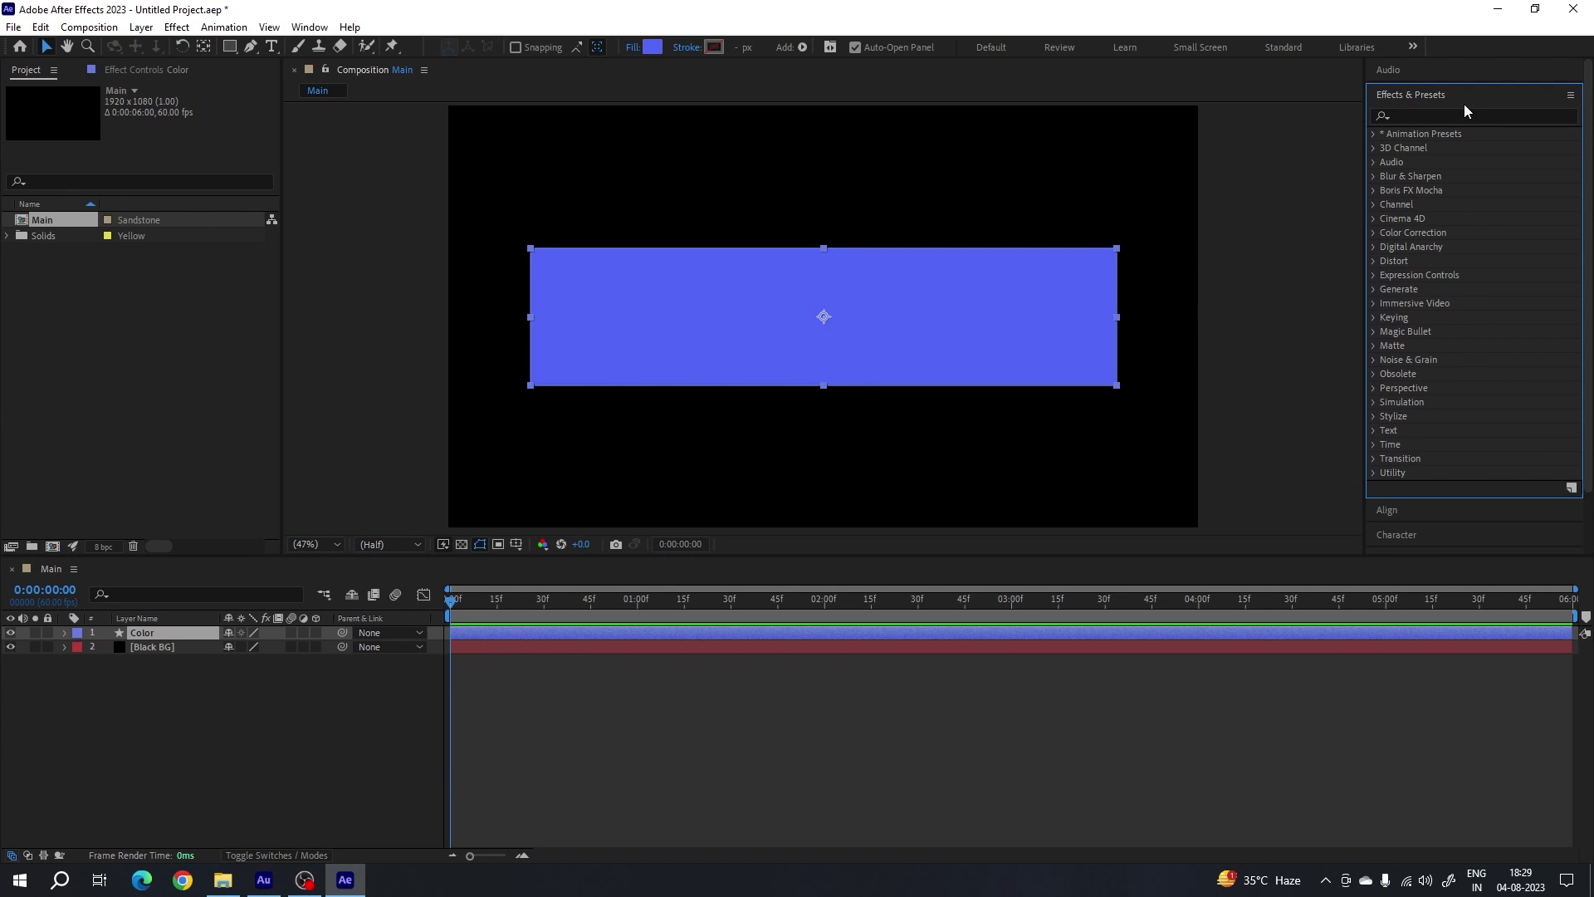
pyautogui.click(309, 26)
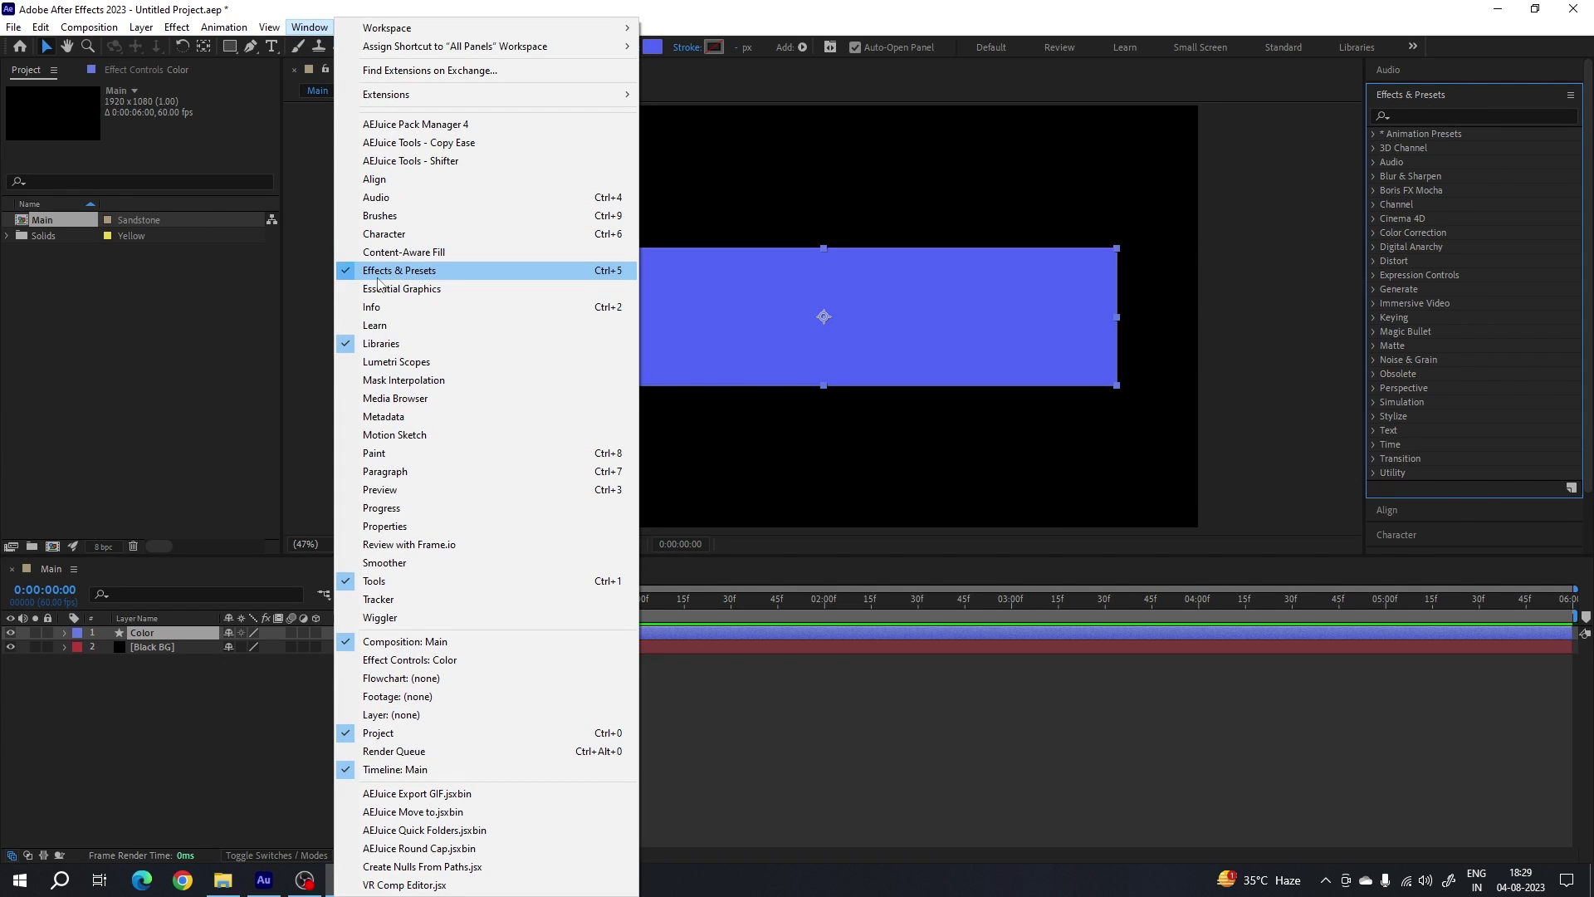
pyautogui.click(789, 8)
pyautogui.click(1442, 115)
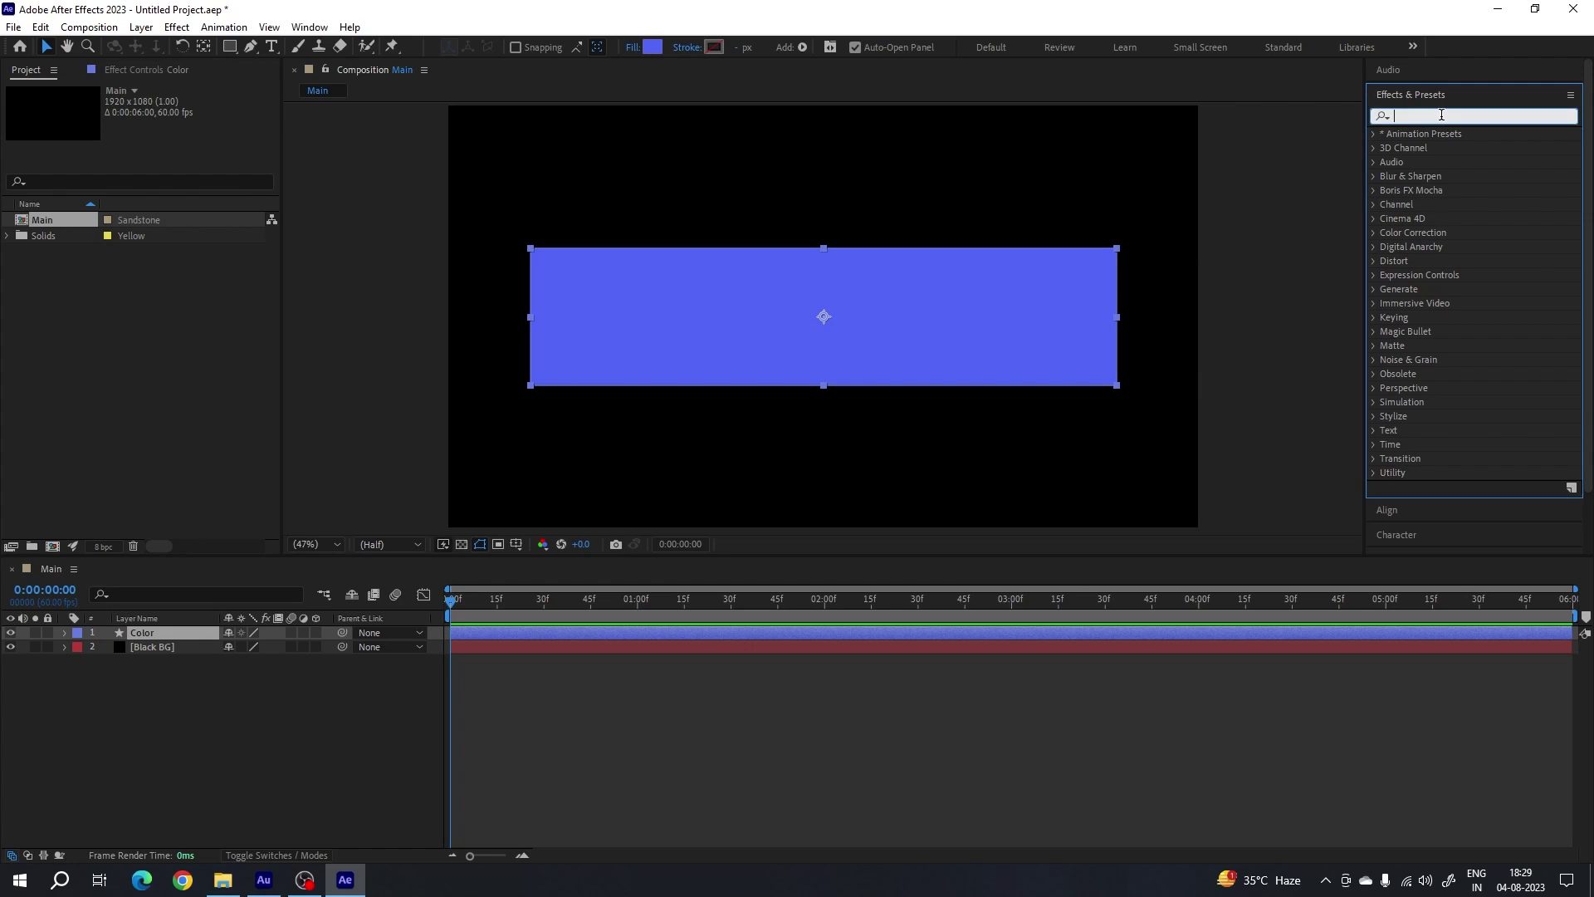
pyautogui.write('4')
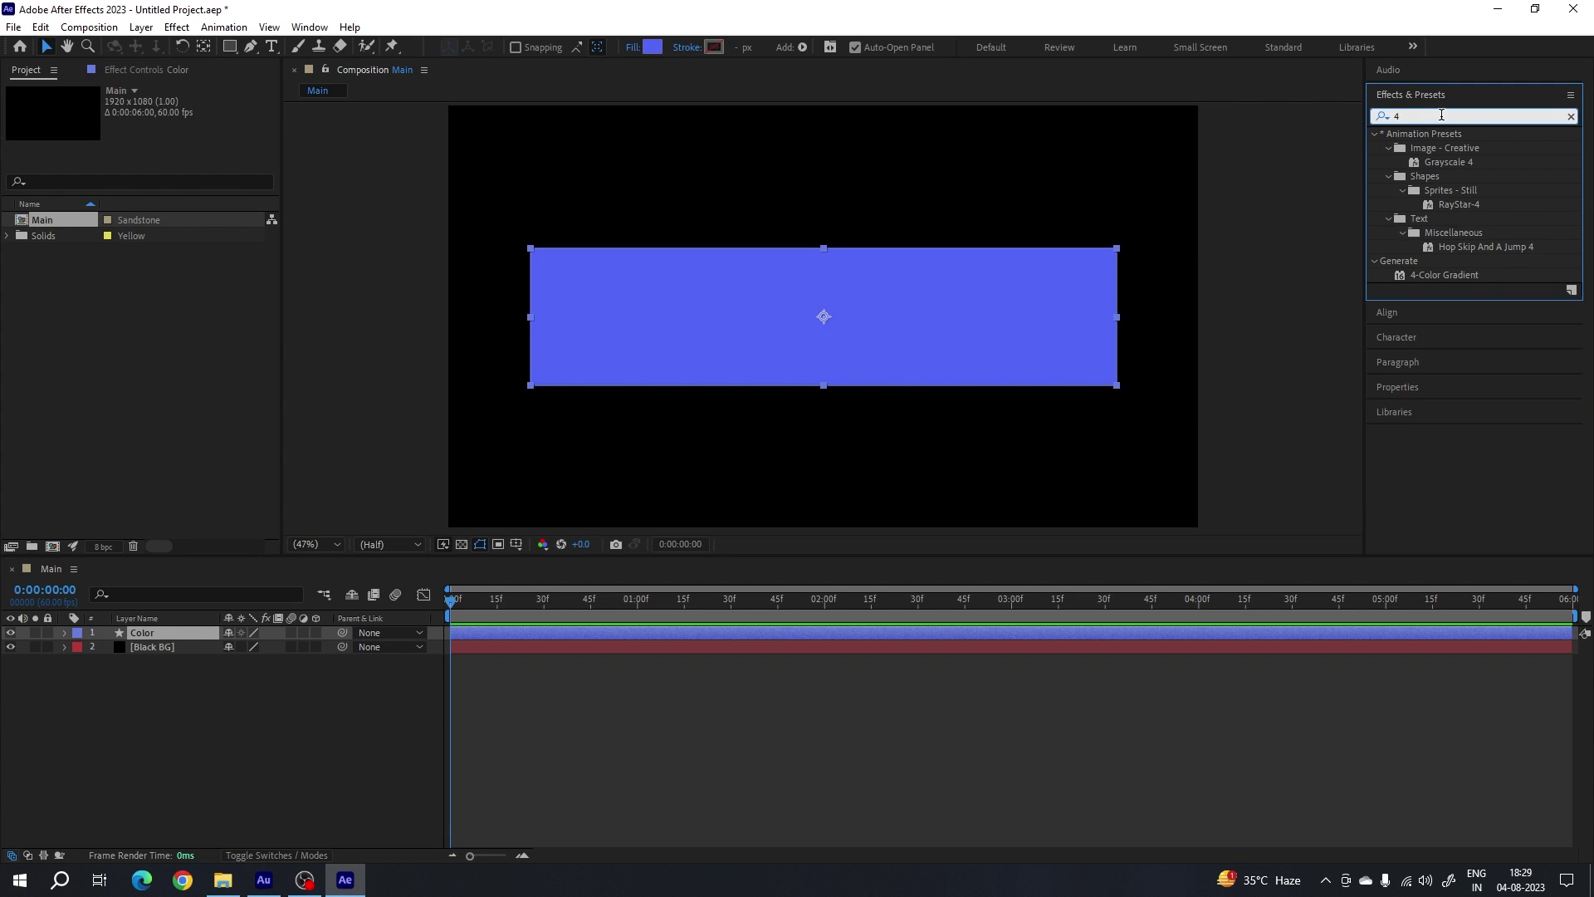
pyautogui.click(1447, 277)
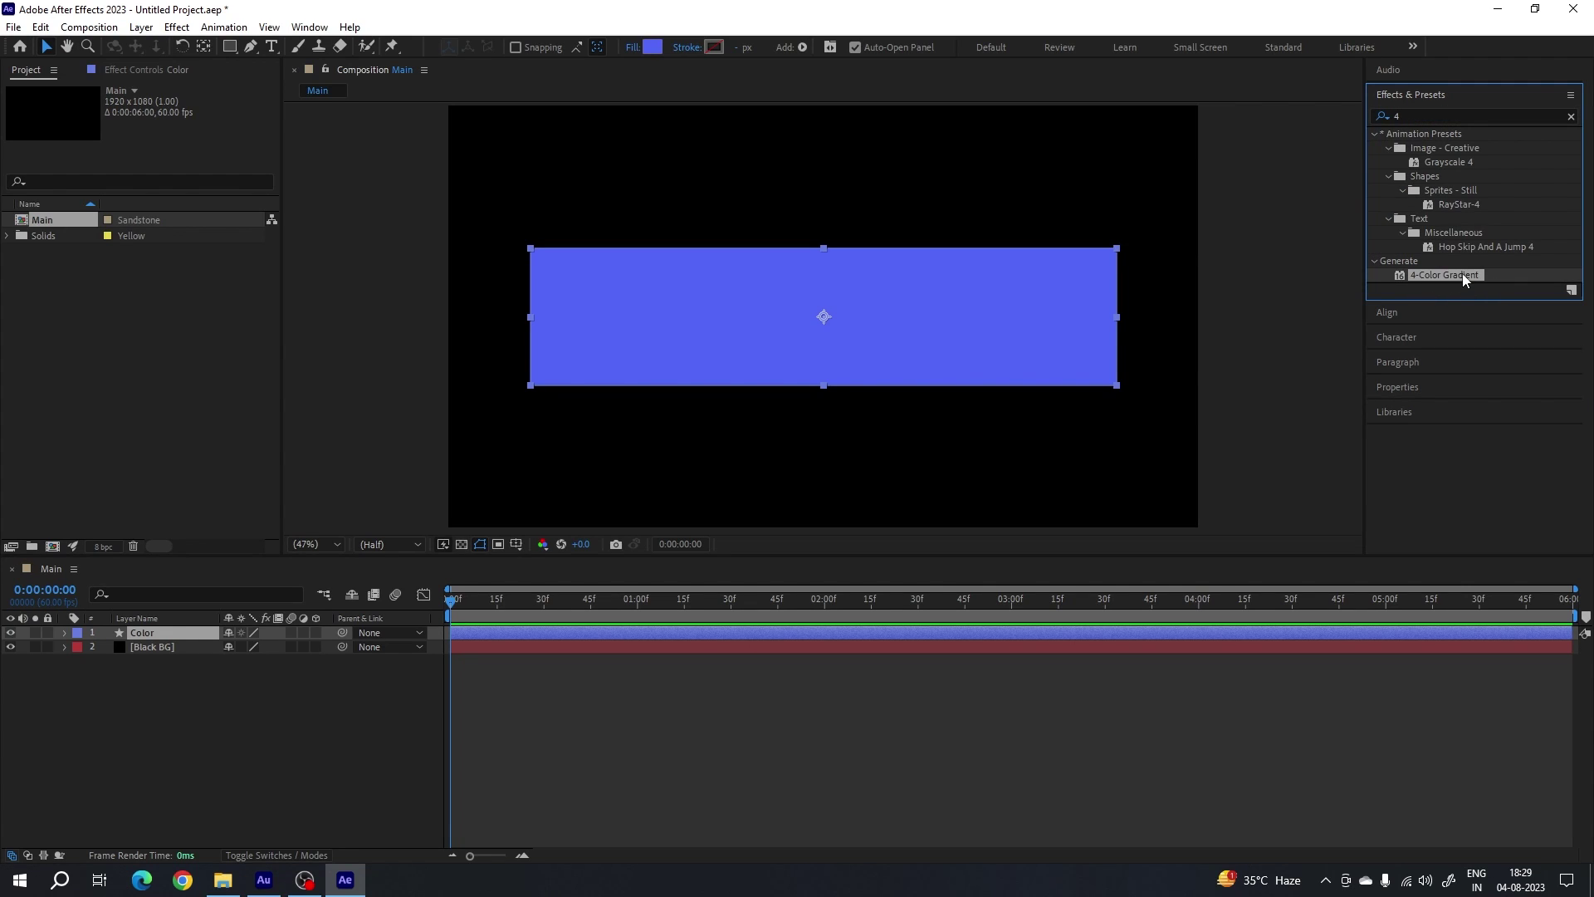
pyautogui.moveTo(1446, 274); pyautogui.dragTo(831, 350)
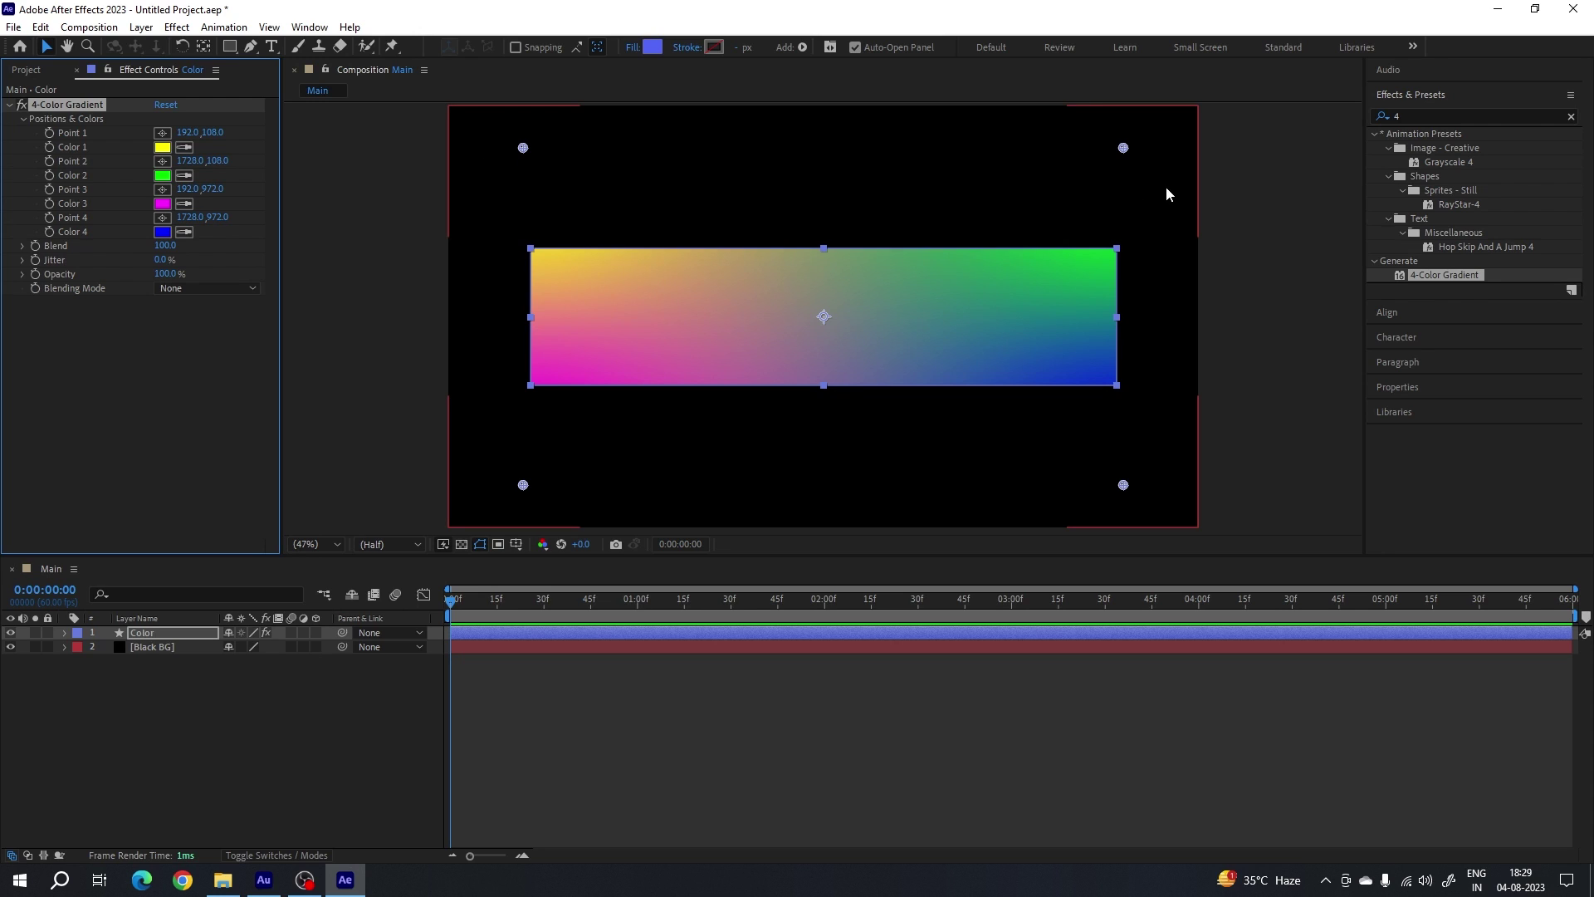
# - Move gradient points 1 to 4 closer around the rectangle, to about (407, 287), (1575, 293), (634, 779) and (1320, 789), and deselect the layer
pyautogui.moveTo(522, 148); pyautogui.dragTo(628, 162)
pyautogui.moveTo(522, 485); pyautogui.dragTo(565, 454)
pyautogui.moveTo(1122, 148); pyautogui.dragTo(1007, 152)
pyautogui.moveTo(1123, 486); pyautogui.dragTo(977, 404)
pyautogui.moveTo(1006, 151); pyautogui.dragTo(1063, 221)
pyautogui.moveTo(976, 405); pyautogui.dragTo(964, 414)
pyautogui.moveTo(627, 162); pyautogui.dragTo(607, 217)
pyautogui.moveTo(566, 453); pyautogui.dragTo(695, 411)
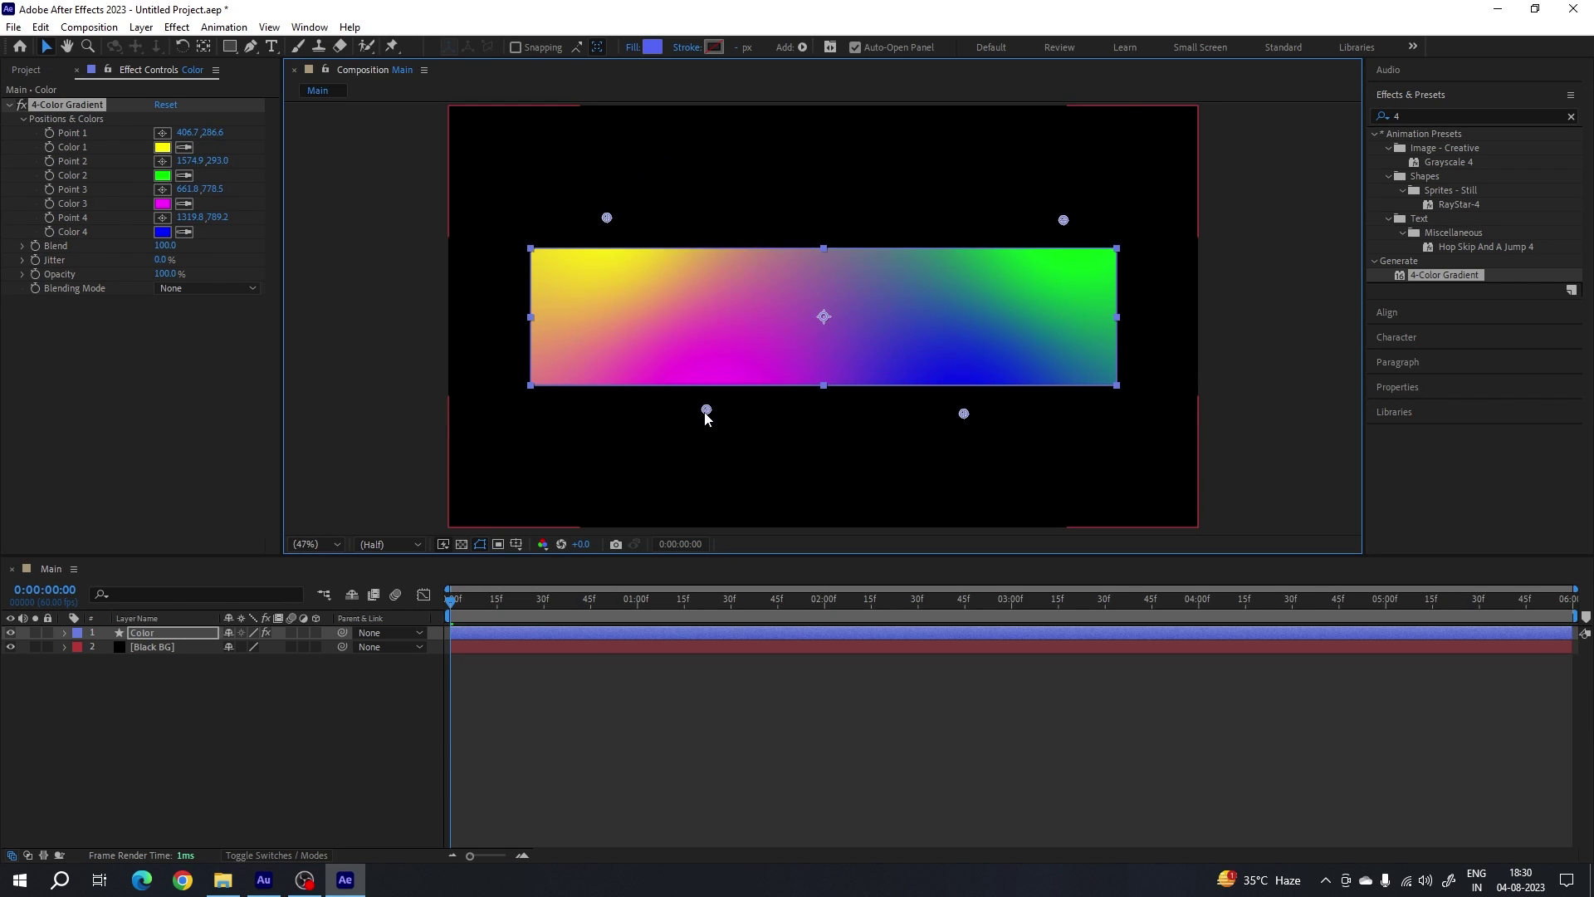
pyautogui.press('F2')
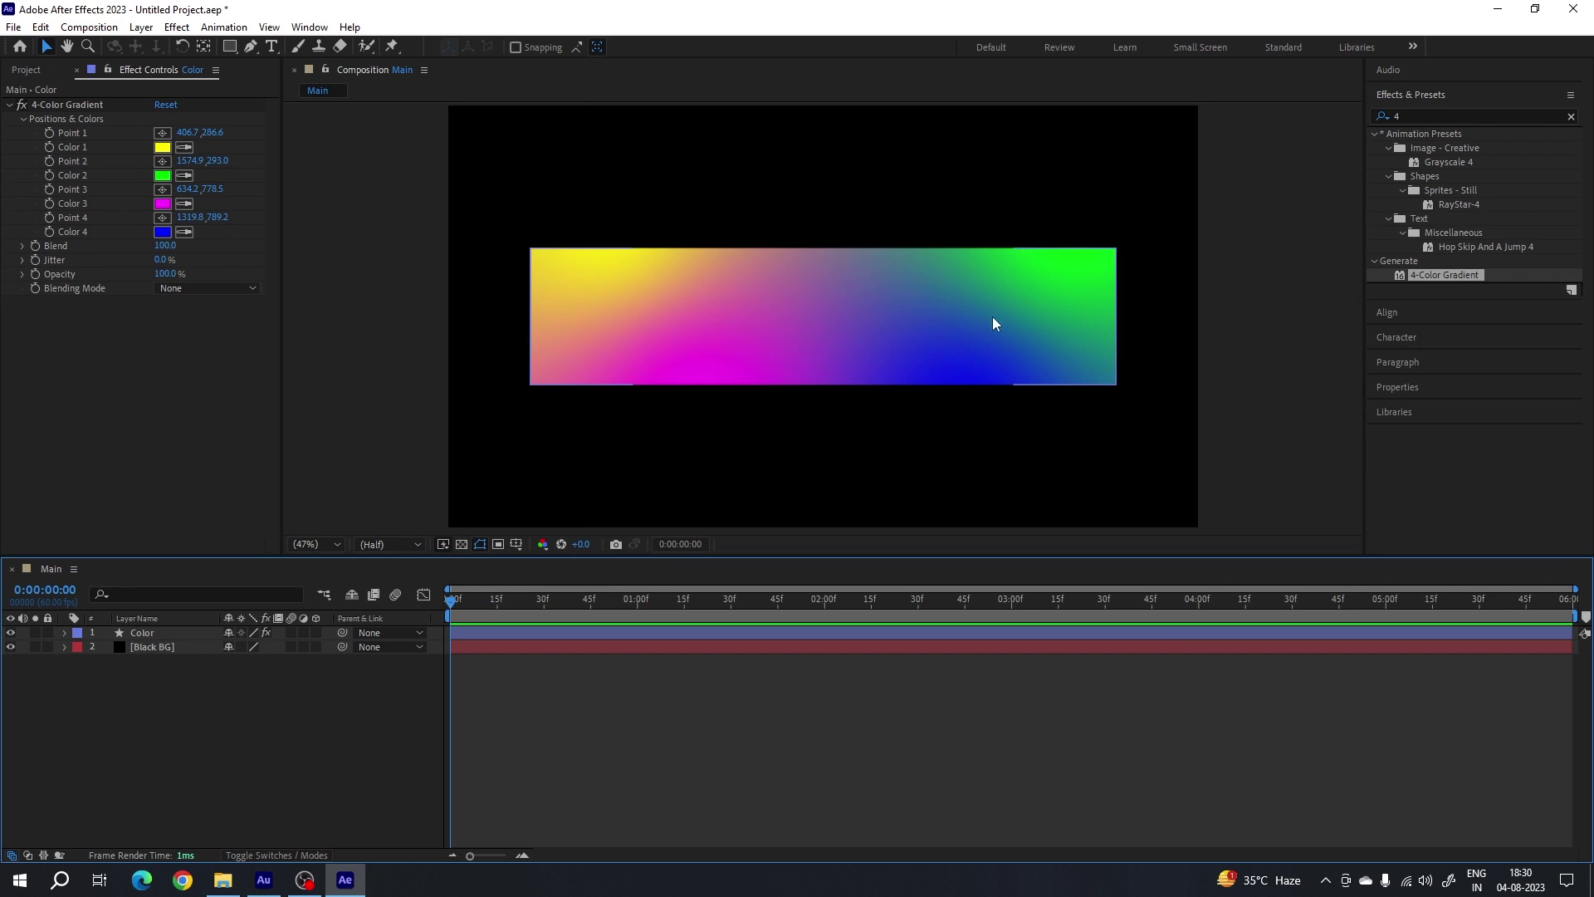
# - Activate the Type tool and set the font to Gotham Black, Regular, at 200 px
pyautogui.click(271, 48)
pyautogui.click(1395, 145)
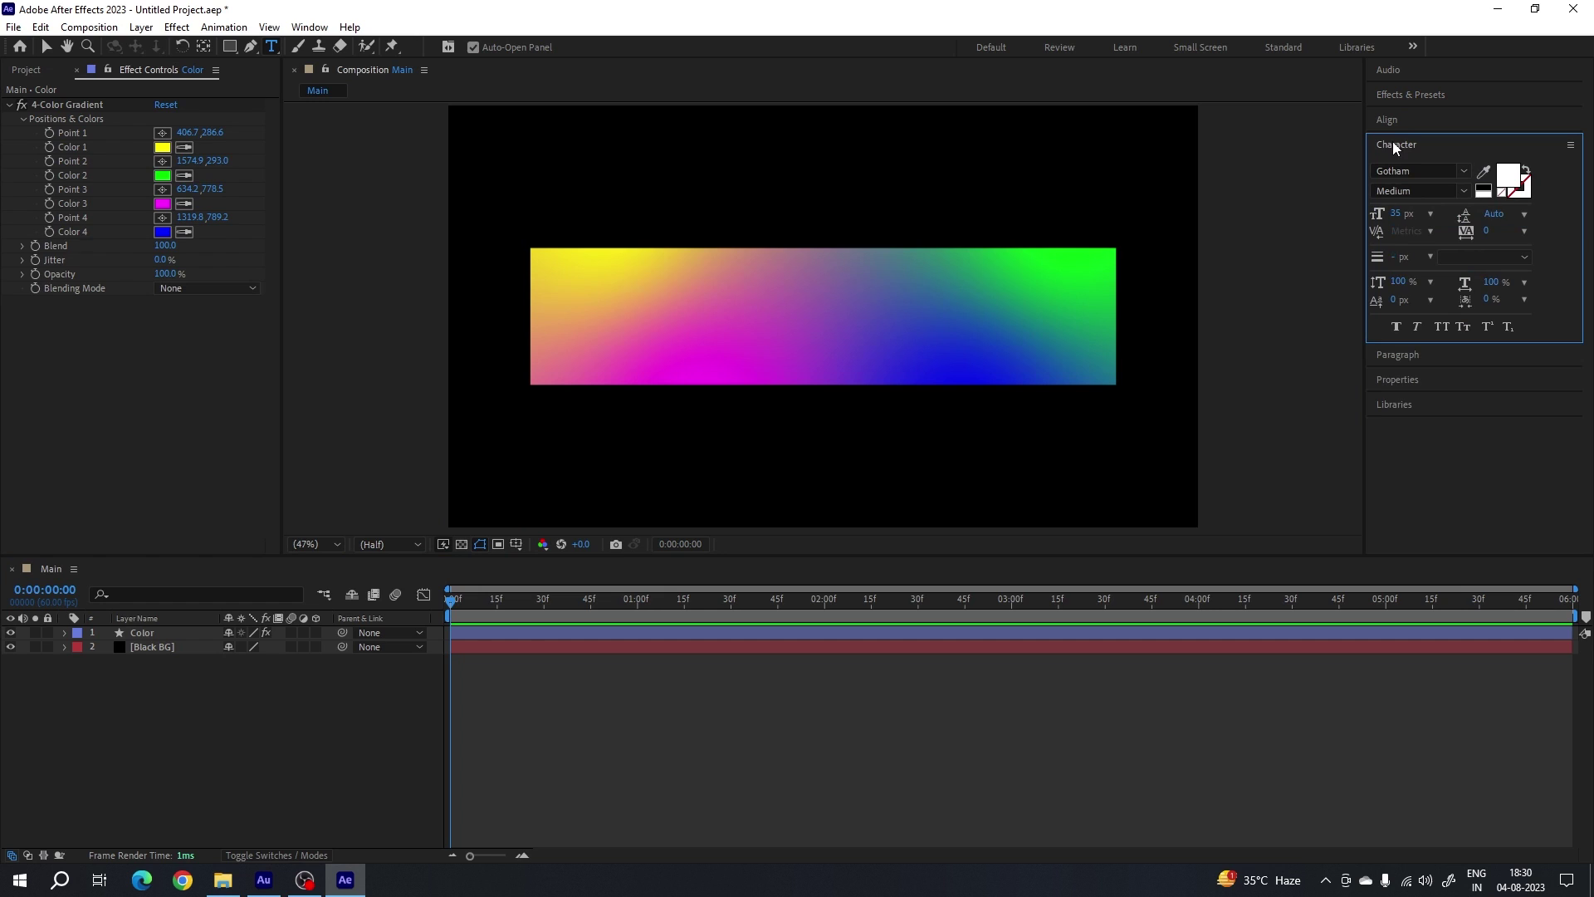
pyautogui.click(312, 30)
pyautogui.click(498, 235)
pyautogui.click(1440, 170)
pyautogui.write('Gotham B')
pyautogui.press('Escape')
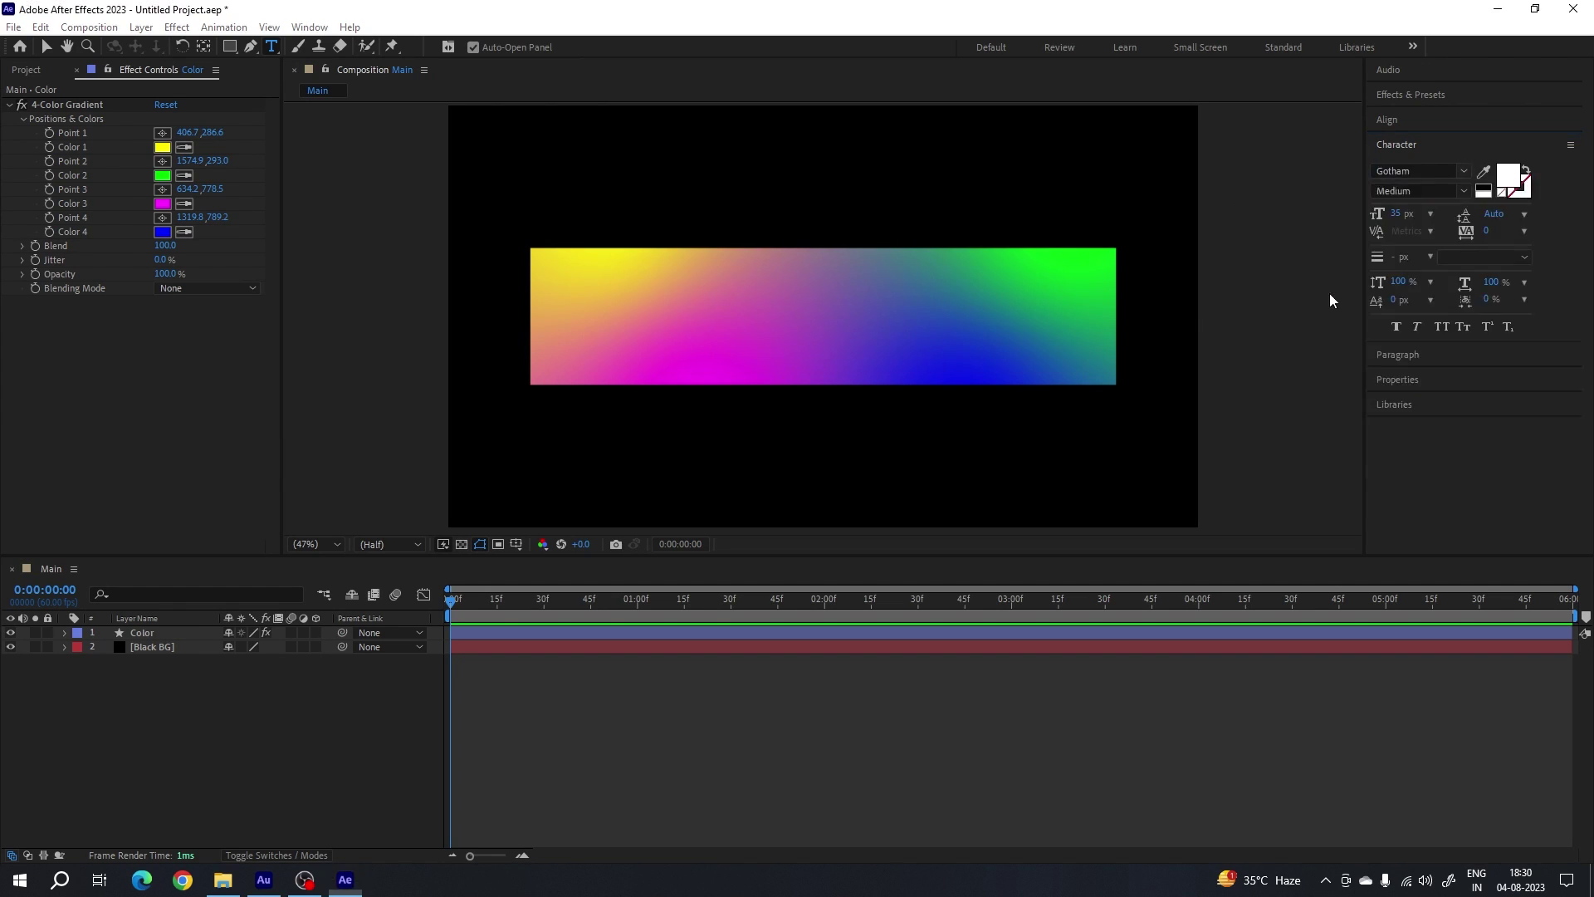
pyautogui.click(1453, 193)
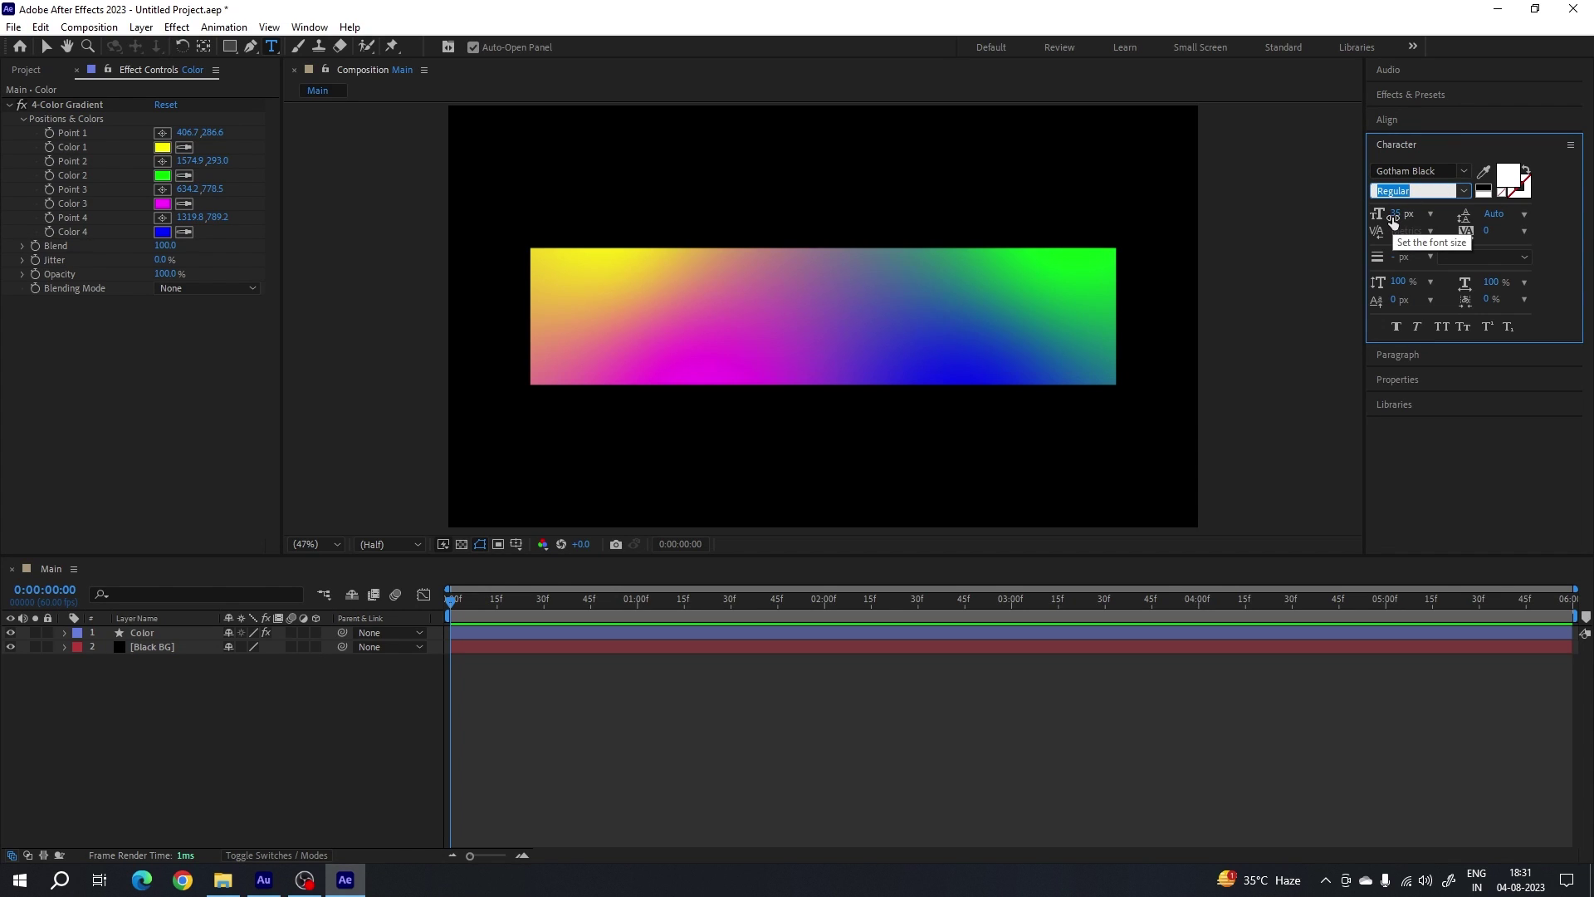
pyautogui.click(1393, 216)
pyautogui.write('200')
pyautogui.press('Return')
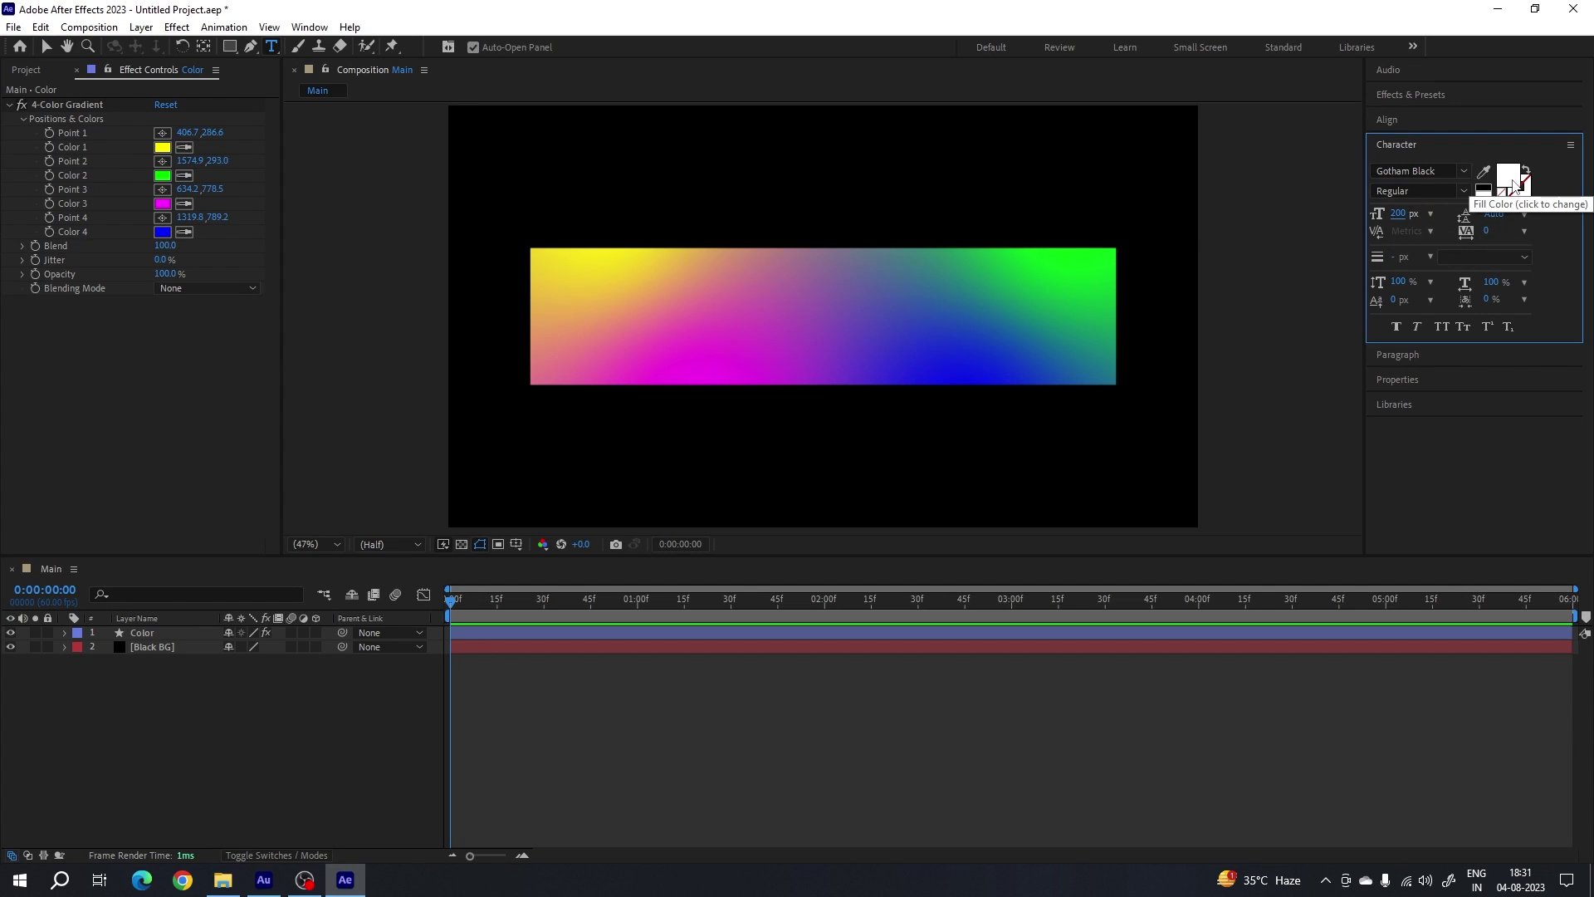
# - Add a five-line text layer reading ALL NEW / COLOR / GRADIANT / TITLE / ANIMATION and return to the Selection tool
pyautogui.click(797, 342)
pyautogui.write('ALL NEW')
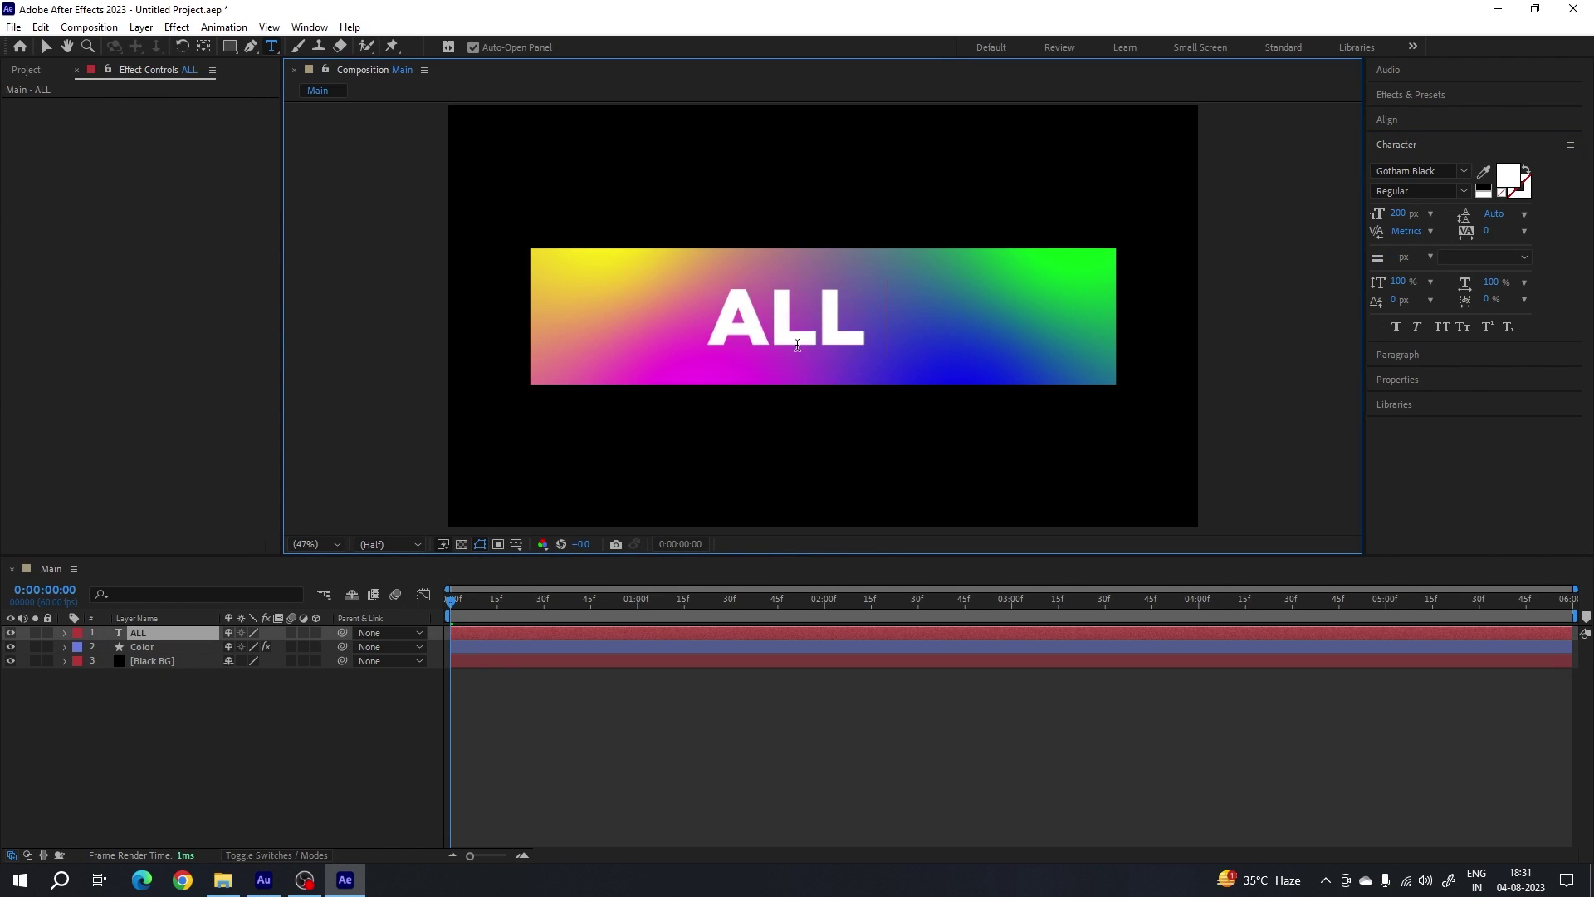
pyautogui.press('Return')
pyautogui.write('COLOR')
pyautogui.press('Return')
pyautogui.write('GRADIANT')
pyautogui.press('Return')
pyautogui.write('TITLE ANIMATION')
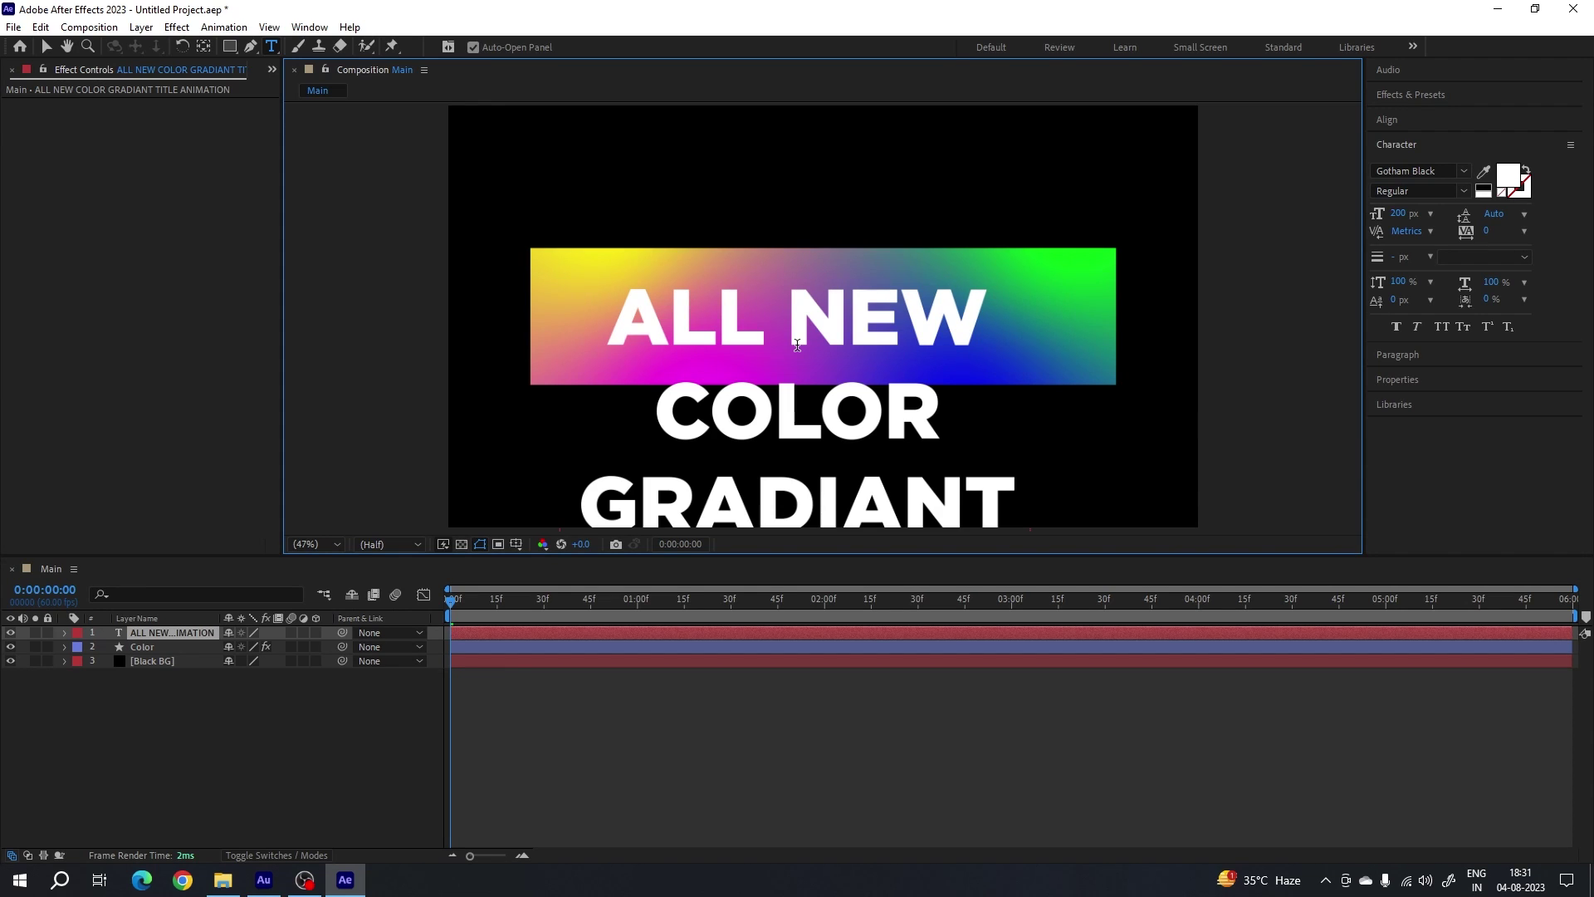
pyautogui.click(45, 46)
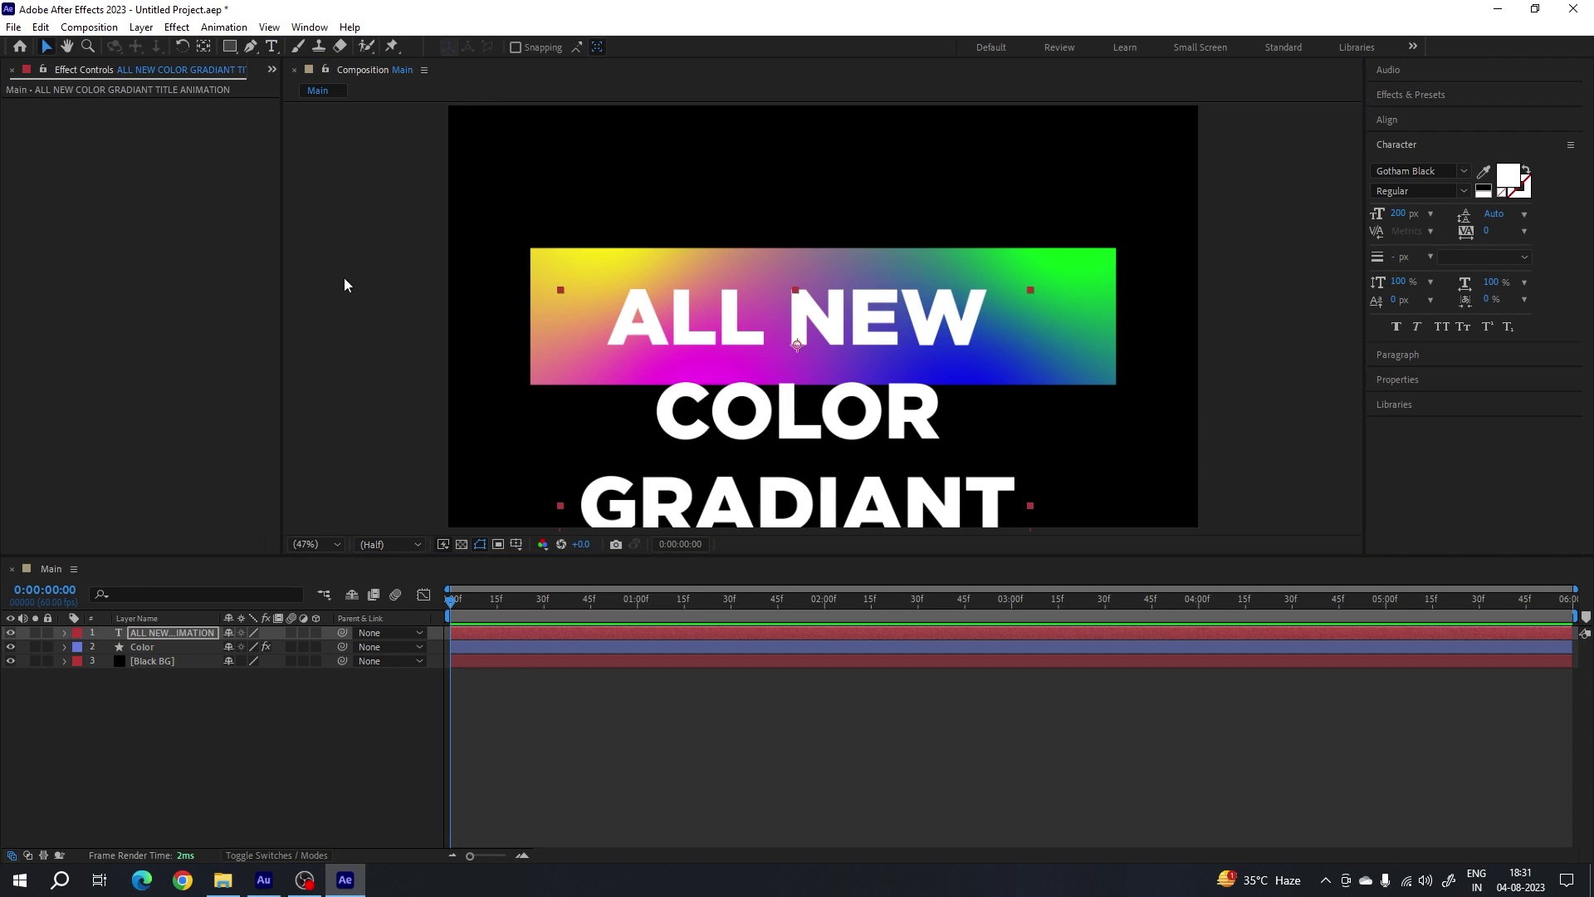
# - Center-align the title text's paragraph and align its layer to the horizontal and vertical center of the composition
pyautogui.moveTo(885, 434); pyautogui.dragTo(896, 232)
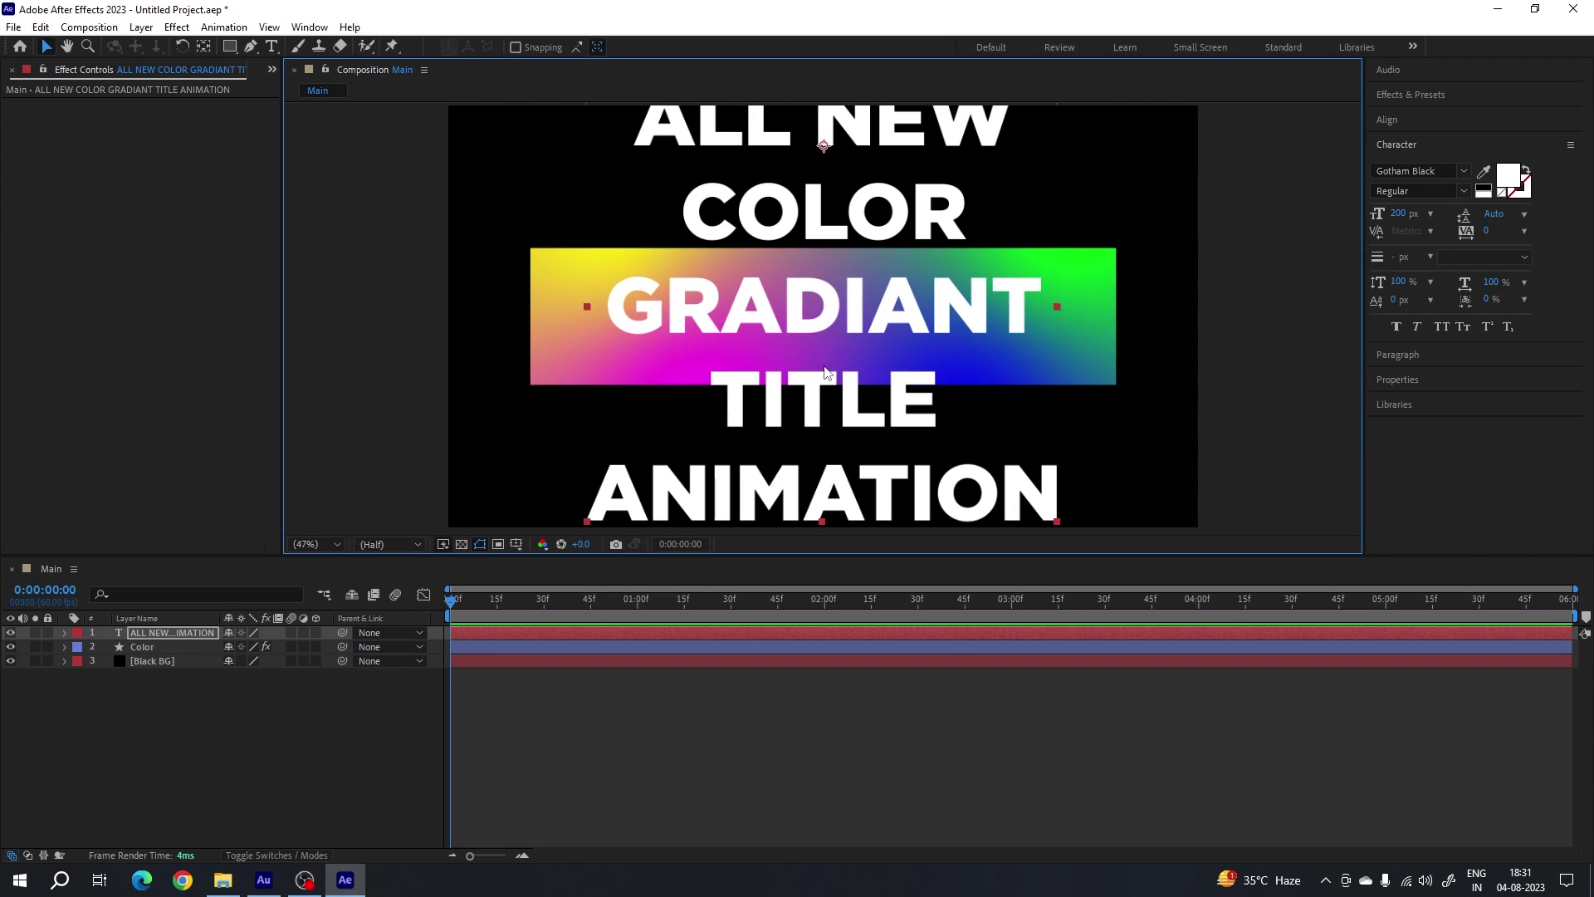
pyautogui.click(184, 634)
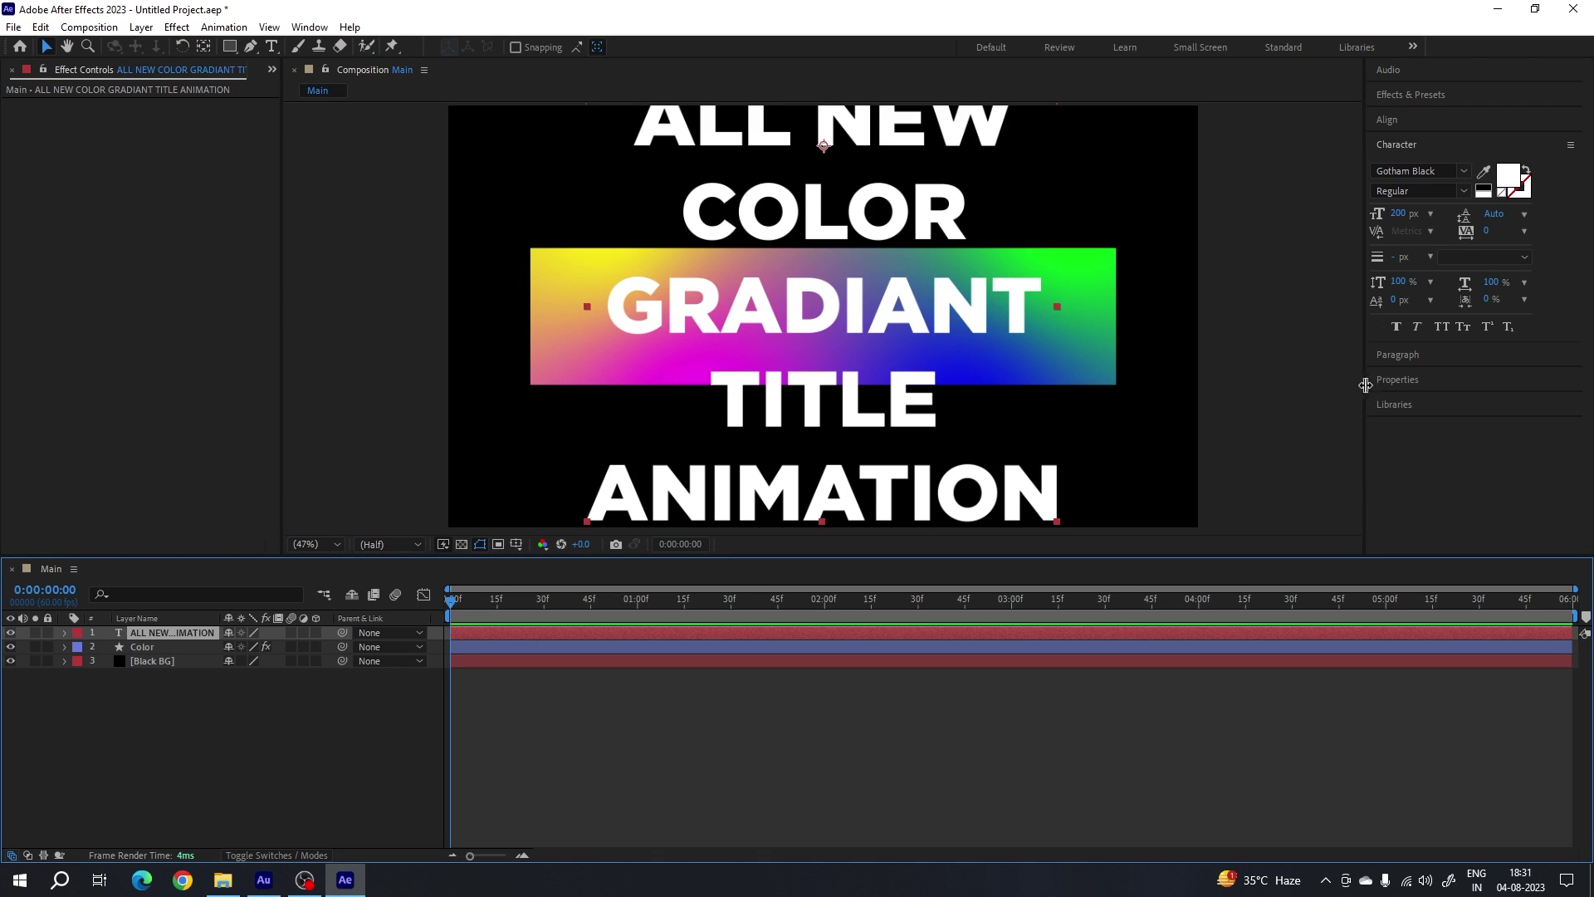
pyautogui.click(1401, 355)
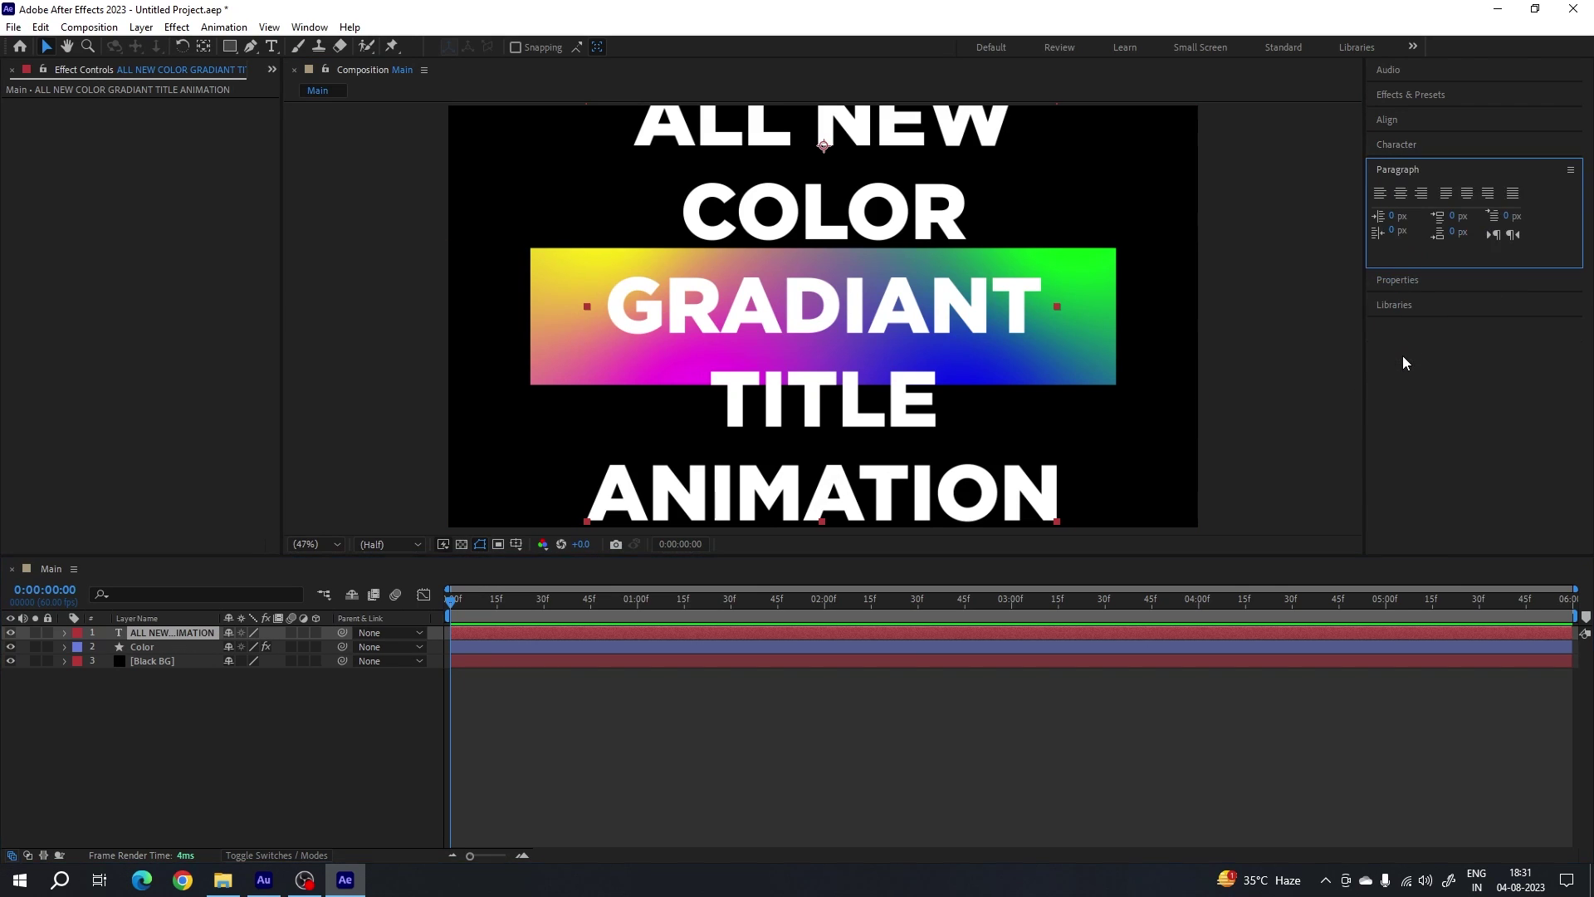
pyautogui.click(1401, 199)
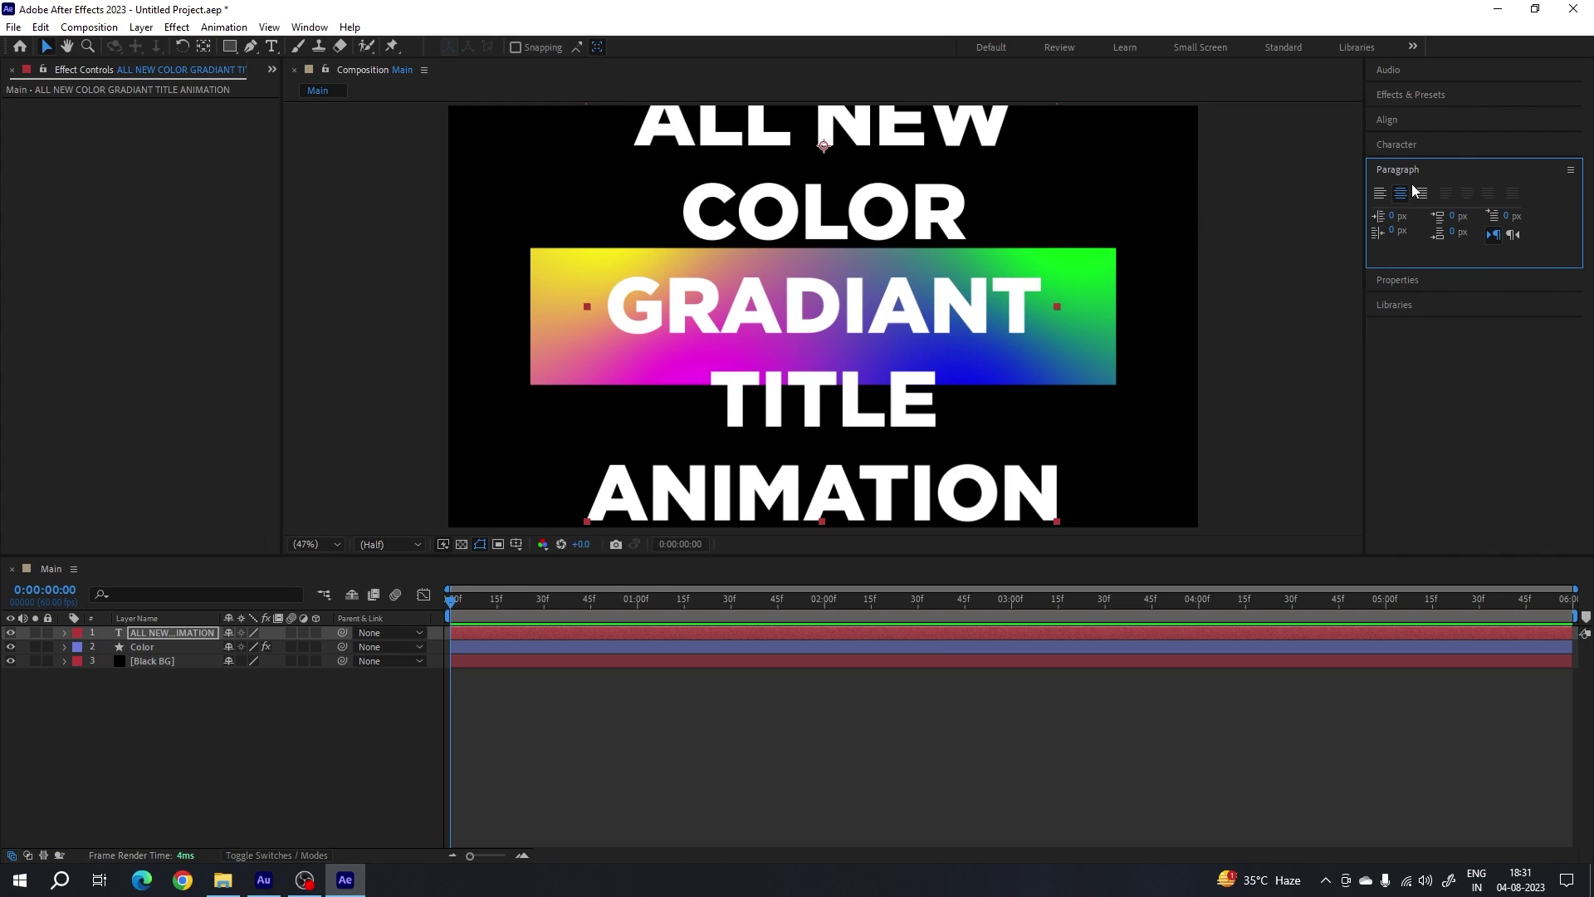
pyautogui.click(1406, 121)
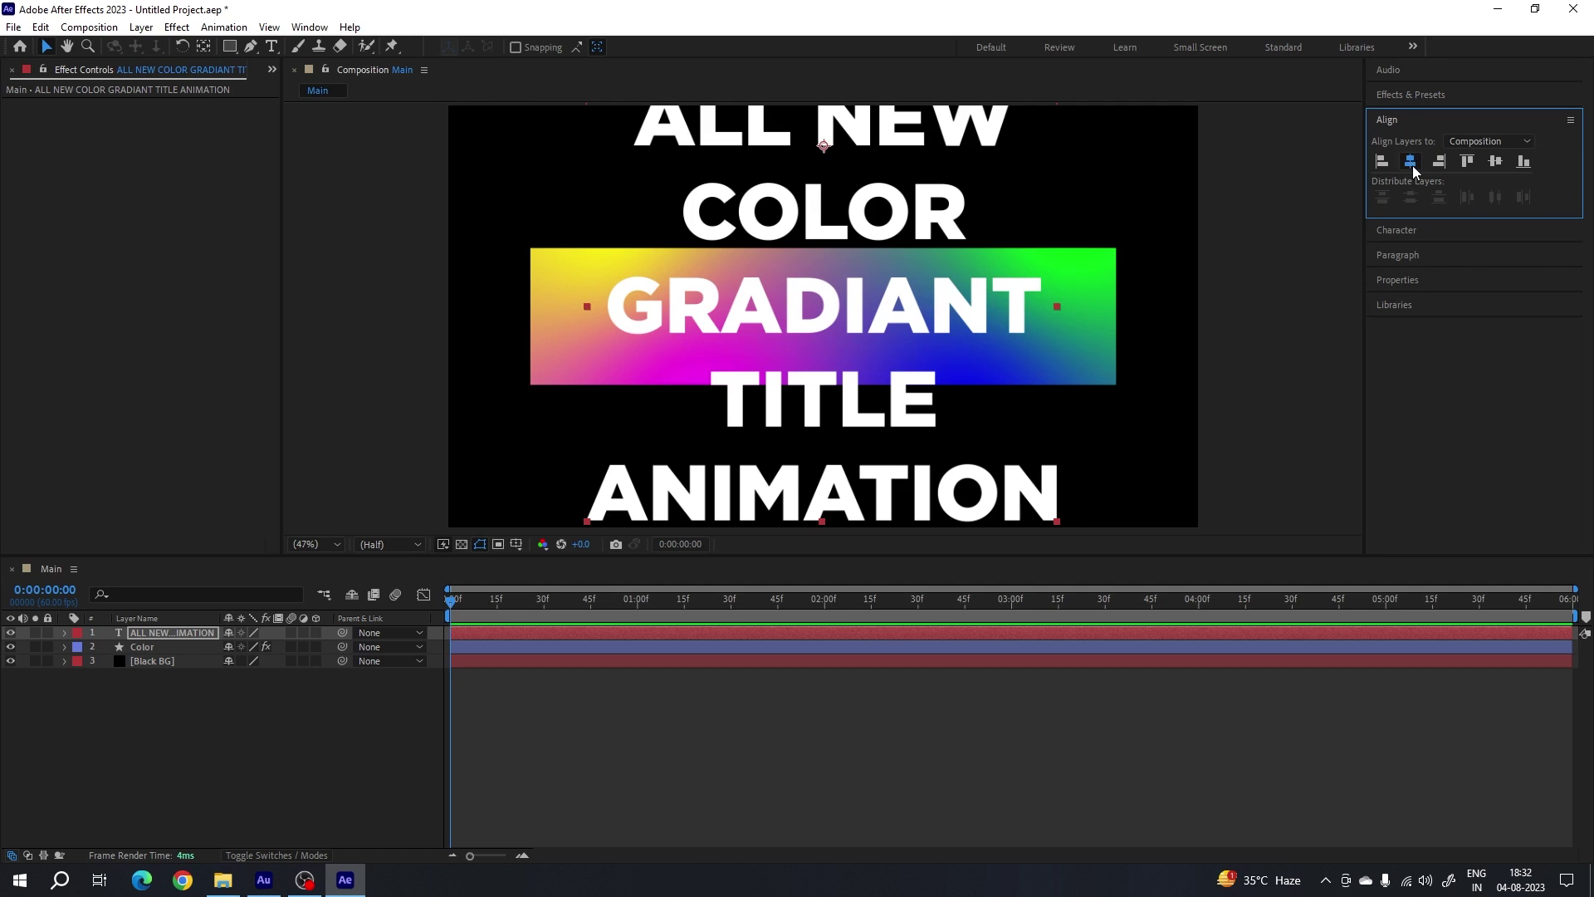
pyautogui.click(1493, 164)
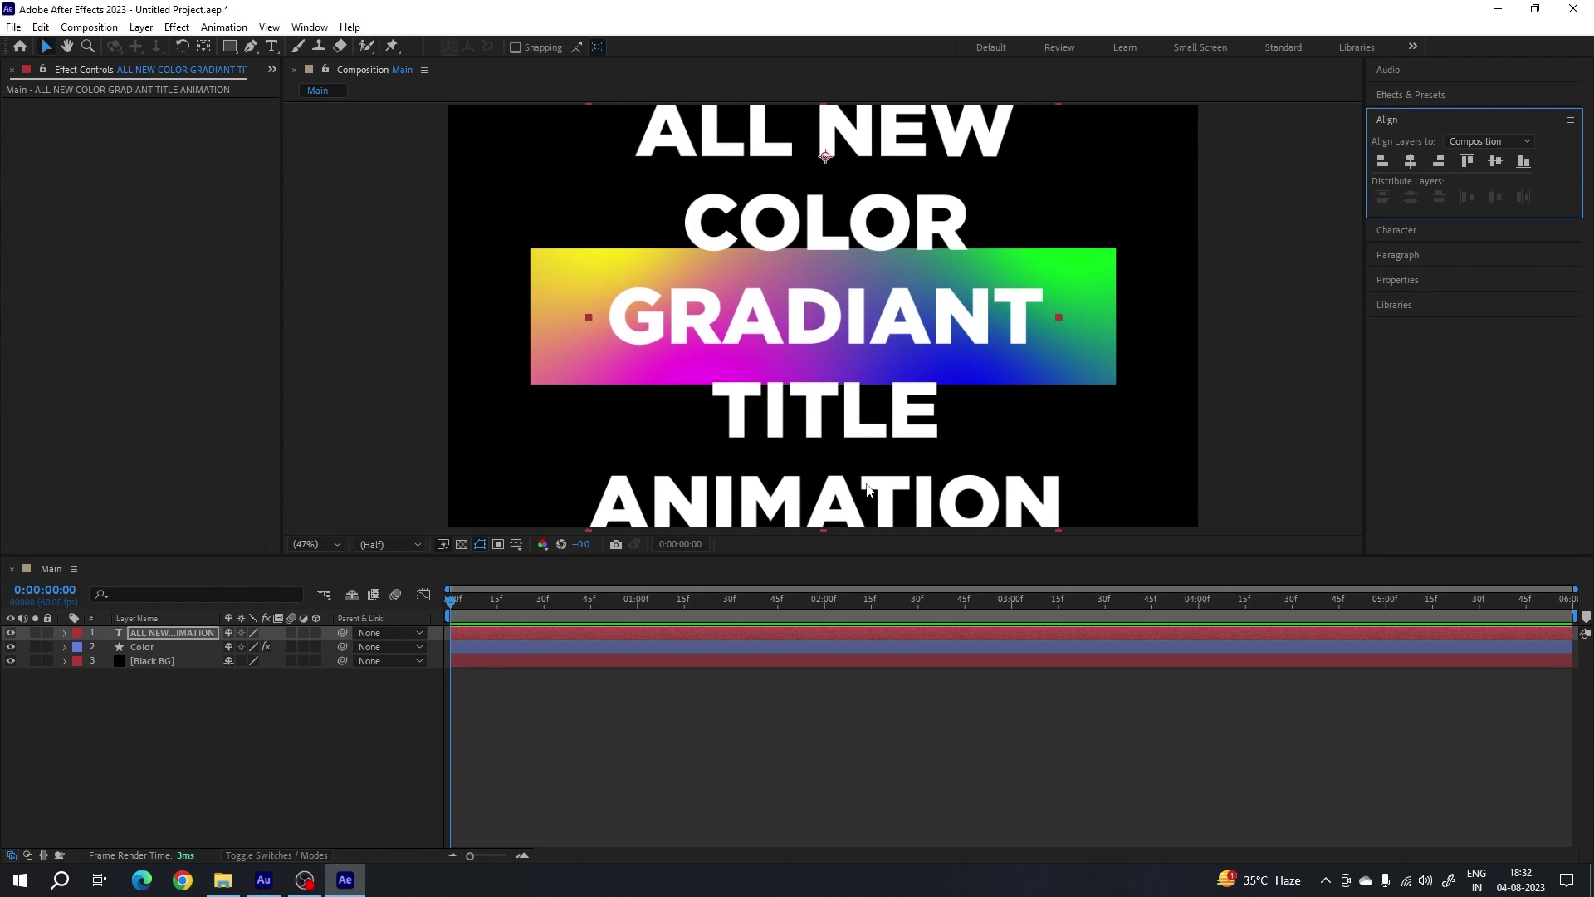
# - Rename the title text layer as Text 01
pyautogui.rightClick(167, 634)
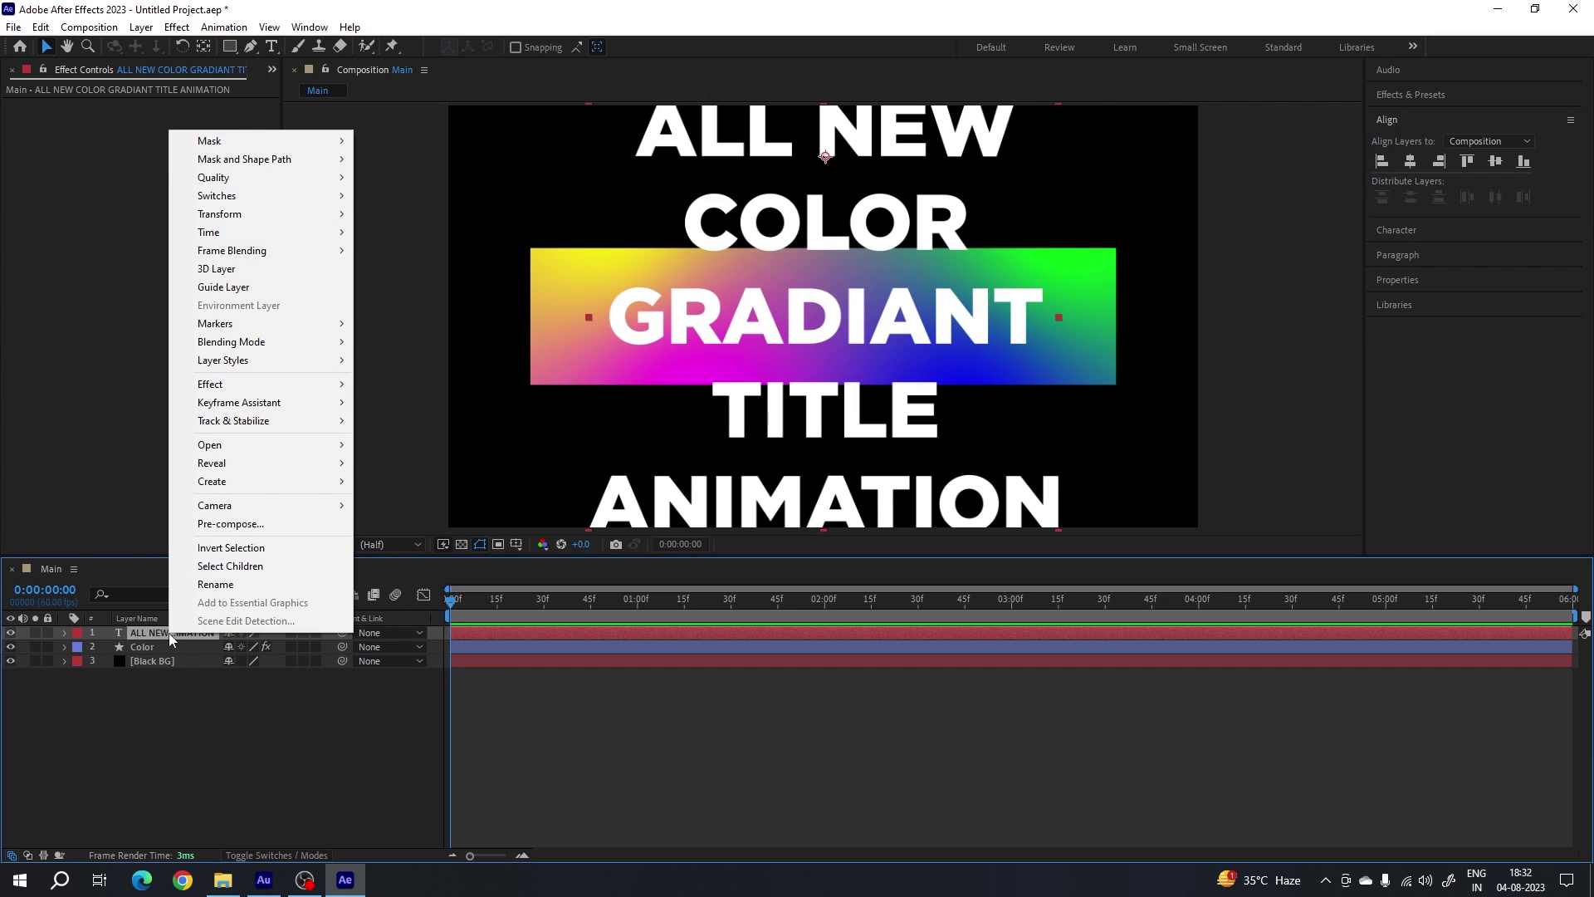
pyautogui.click(238, 586)
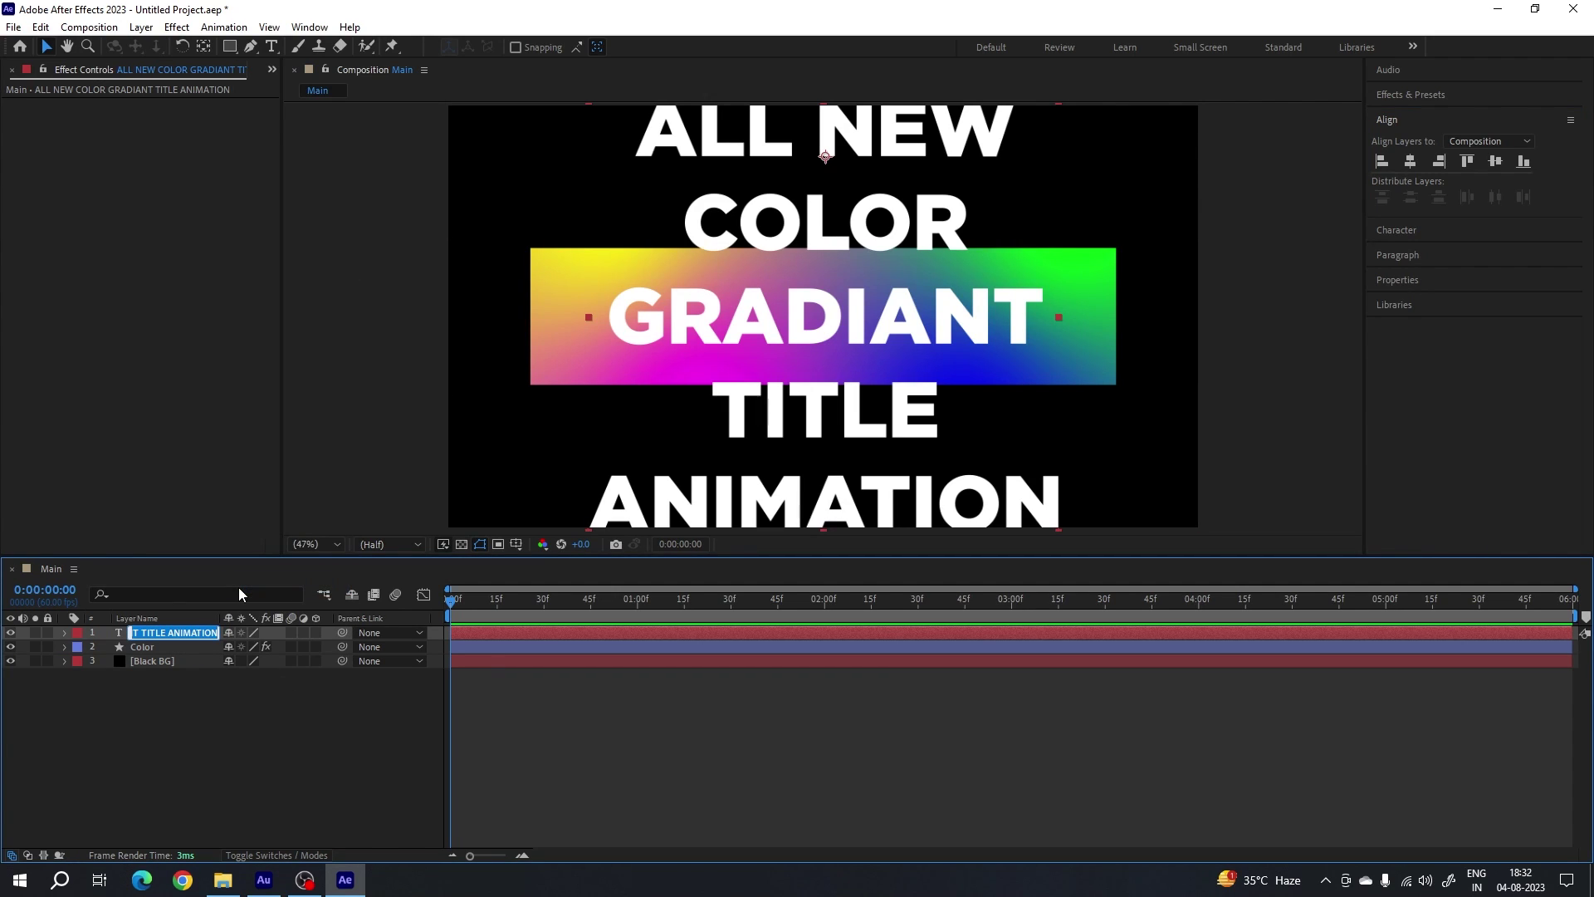
pyautogui.write('Text 01')
pyautogui.press('Return')
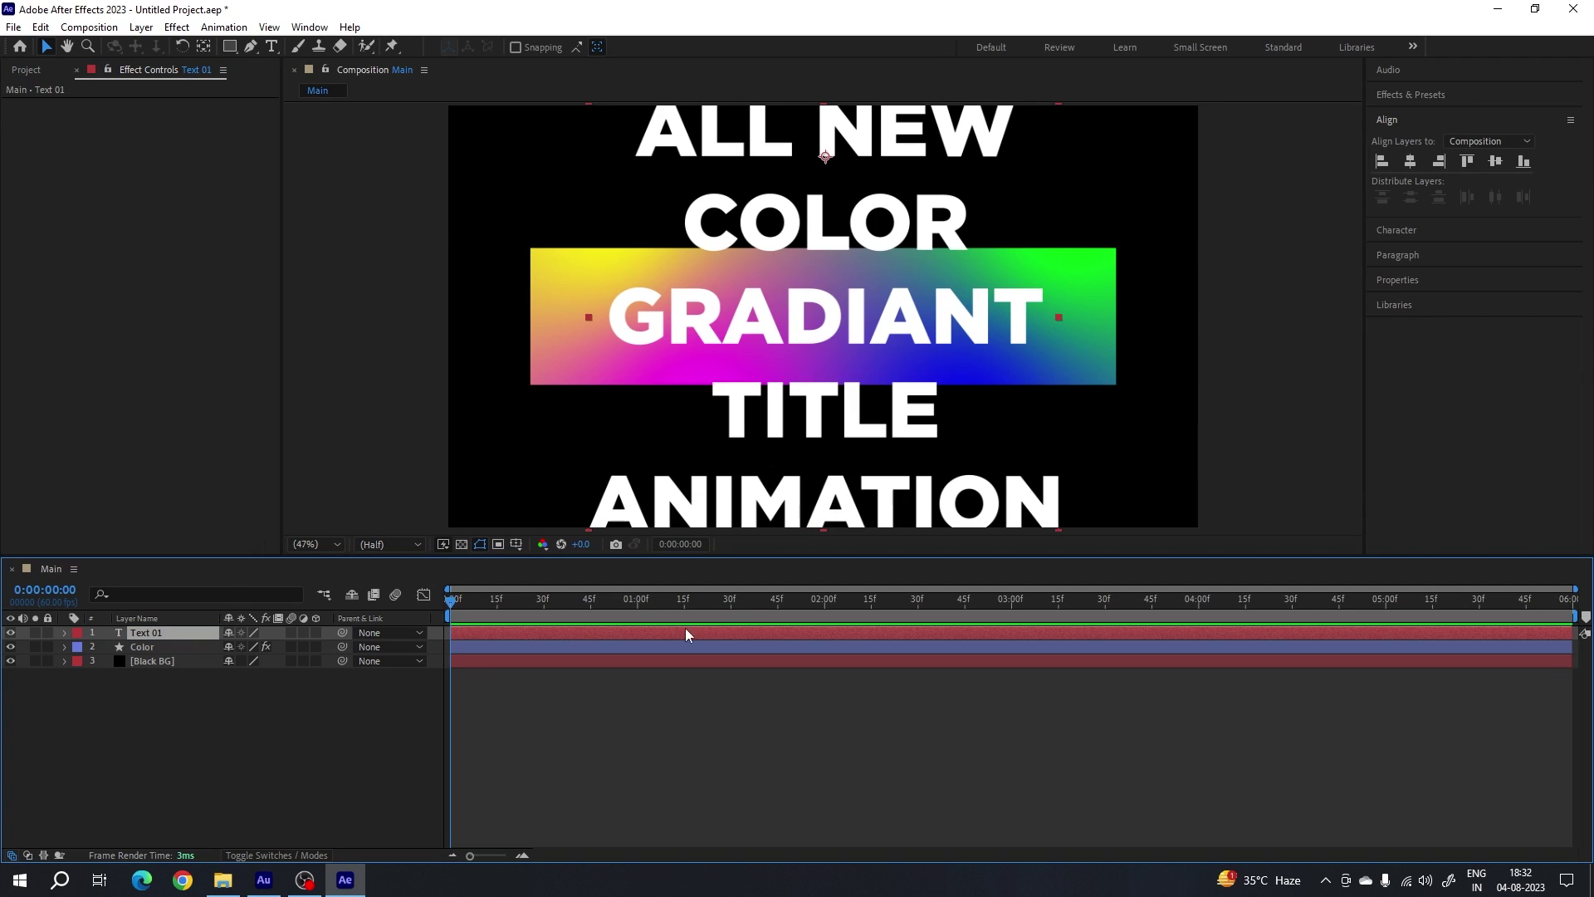
# - Keyframe the Color layer's Rectangle Path 1 size at 0:00:01:30, and set its width to 0 at 0:00:00:00
pyautogui.moveTo(615, 612); pyautogui.dragTo(731, 633)
pyautogui.click(143, 650)
pyautogui.click(63, 646)
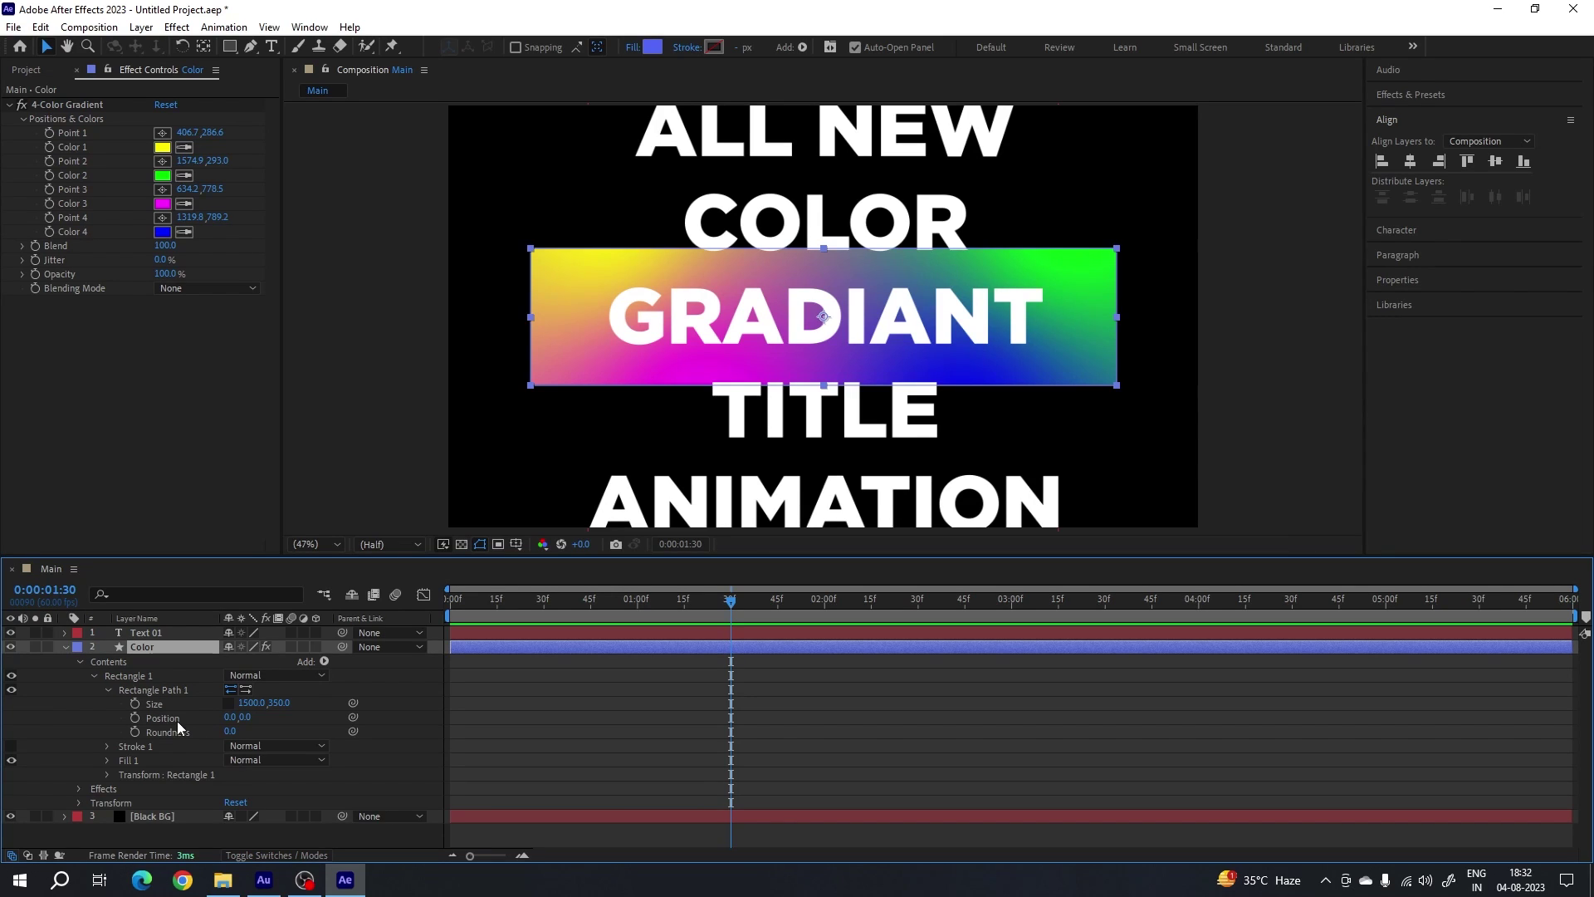
pyautogui.click(135, 704)
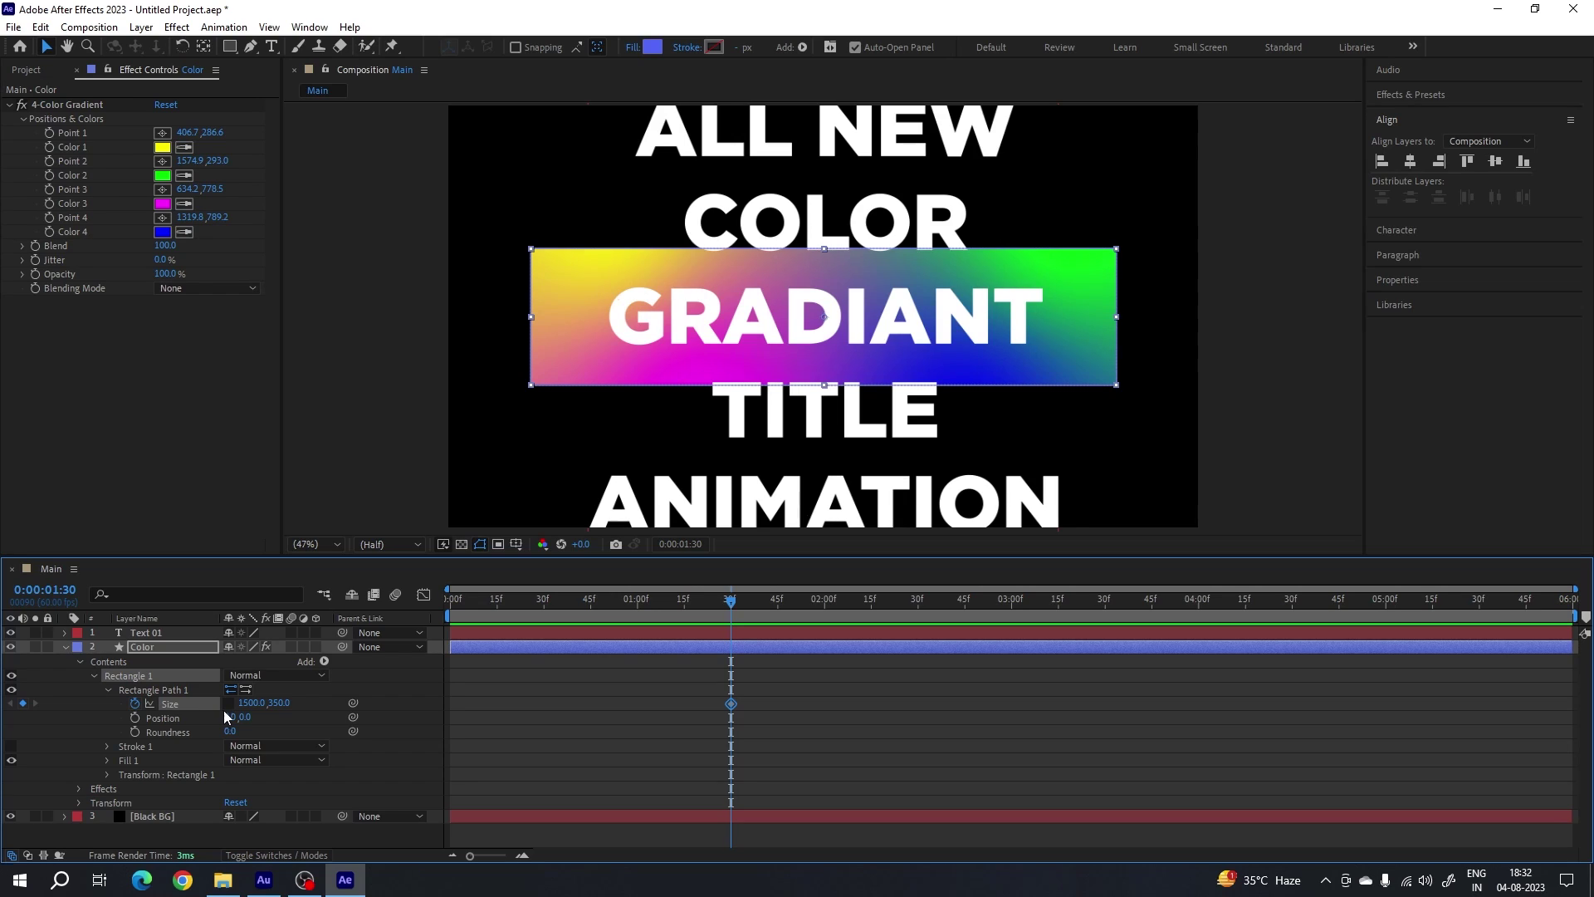
pyautogui.moveTo(709, 606); pyautogui.dragTo(430, 618)
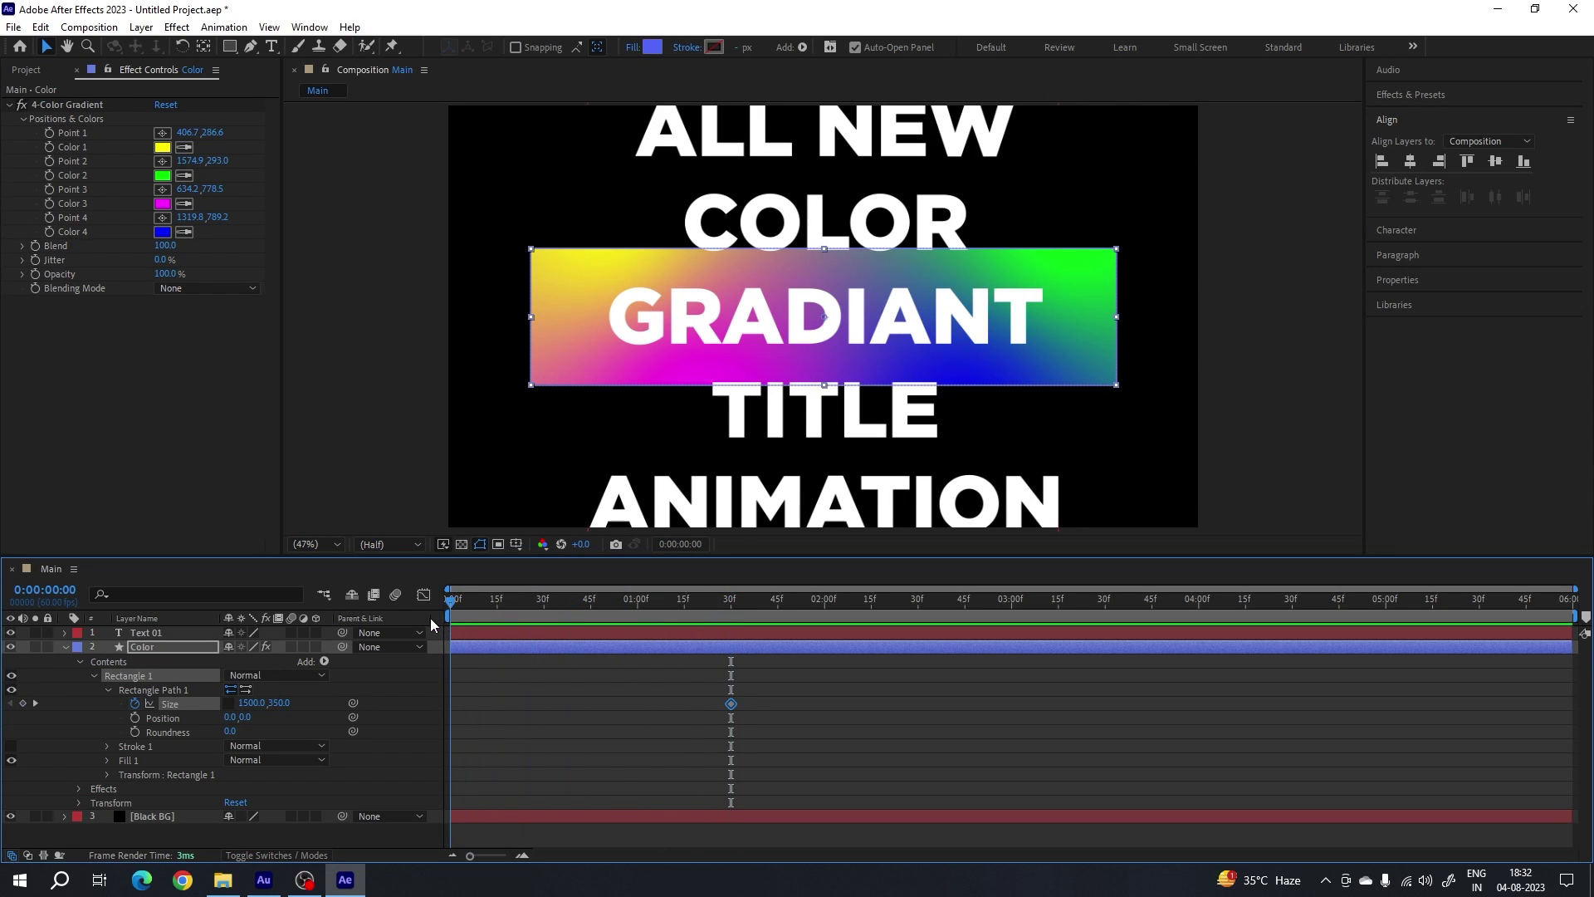
pyautogui.click(251, 703)
pyautogui.write('0')
pyautogui.press('Return')
# - Apply Easy Ease to both Size keyframes and reshape their speed graph to peak early and slow down gradually
pyautogui.moveTo(783, 694); pyautogui.dragTo(442, 724)
pyautogui.press('F9')
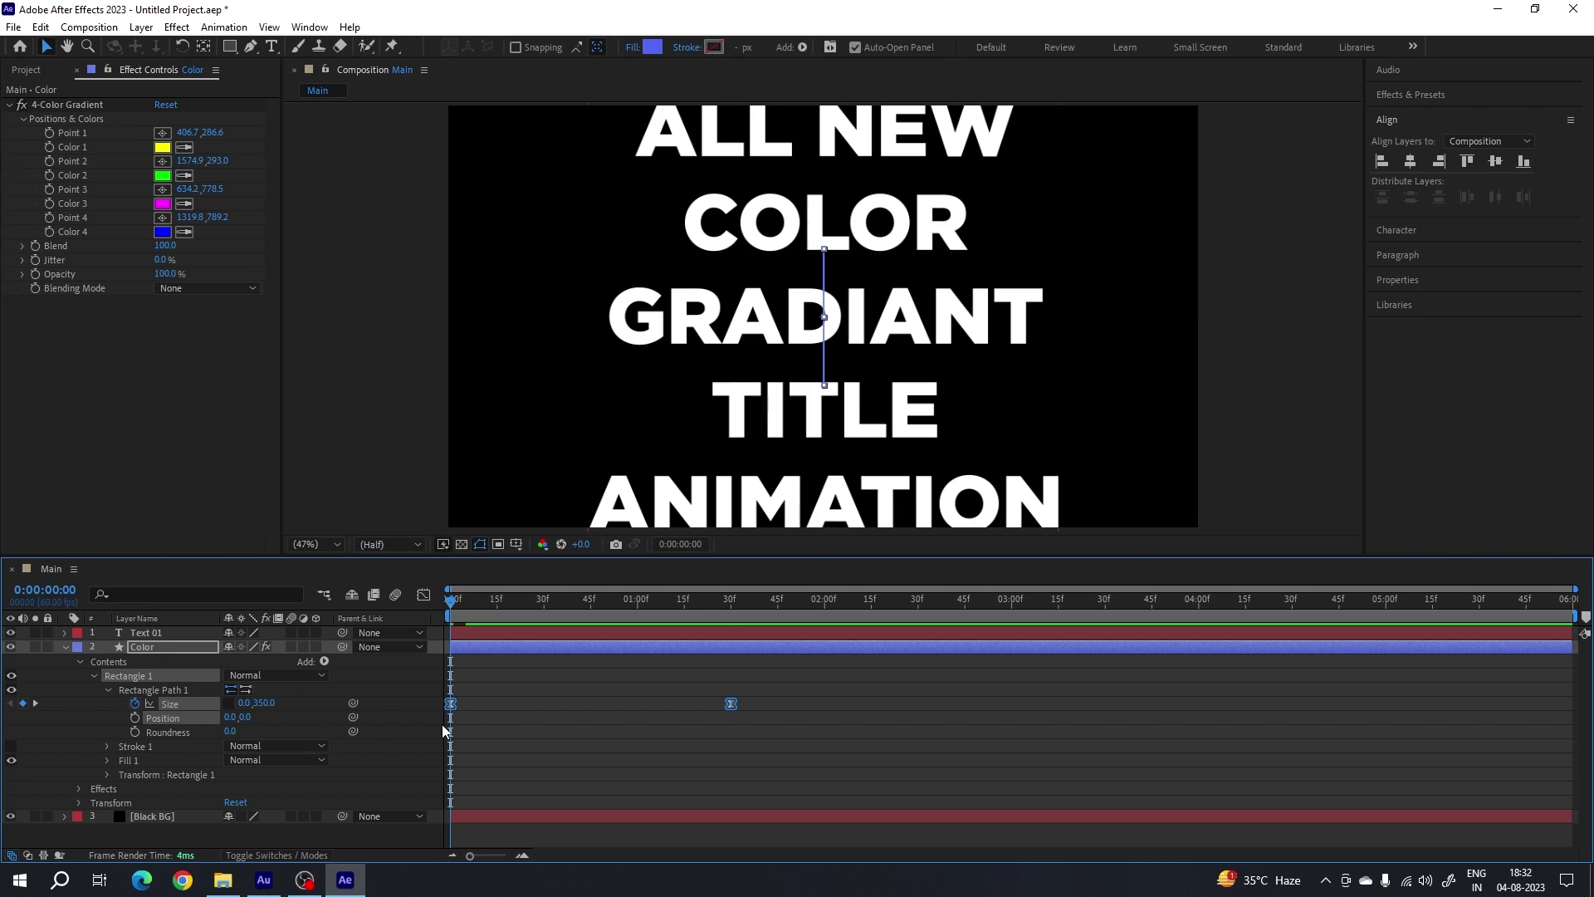
pyautogui.click(423, 594)
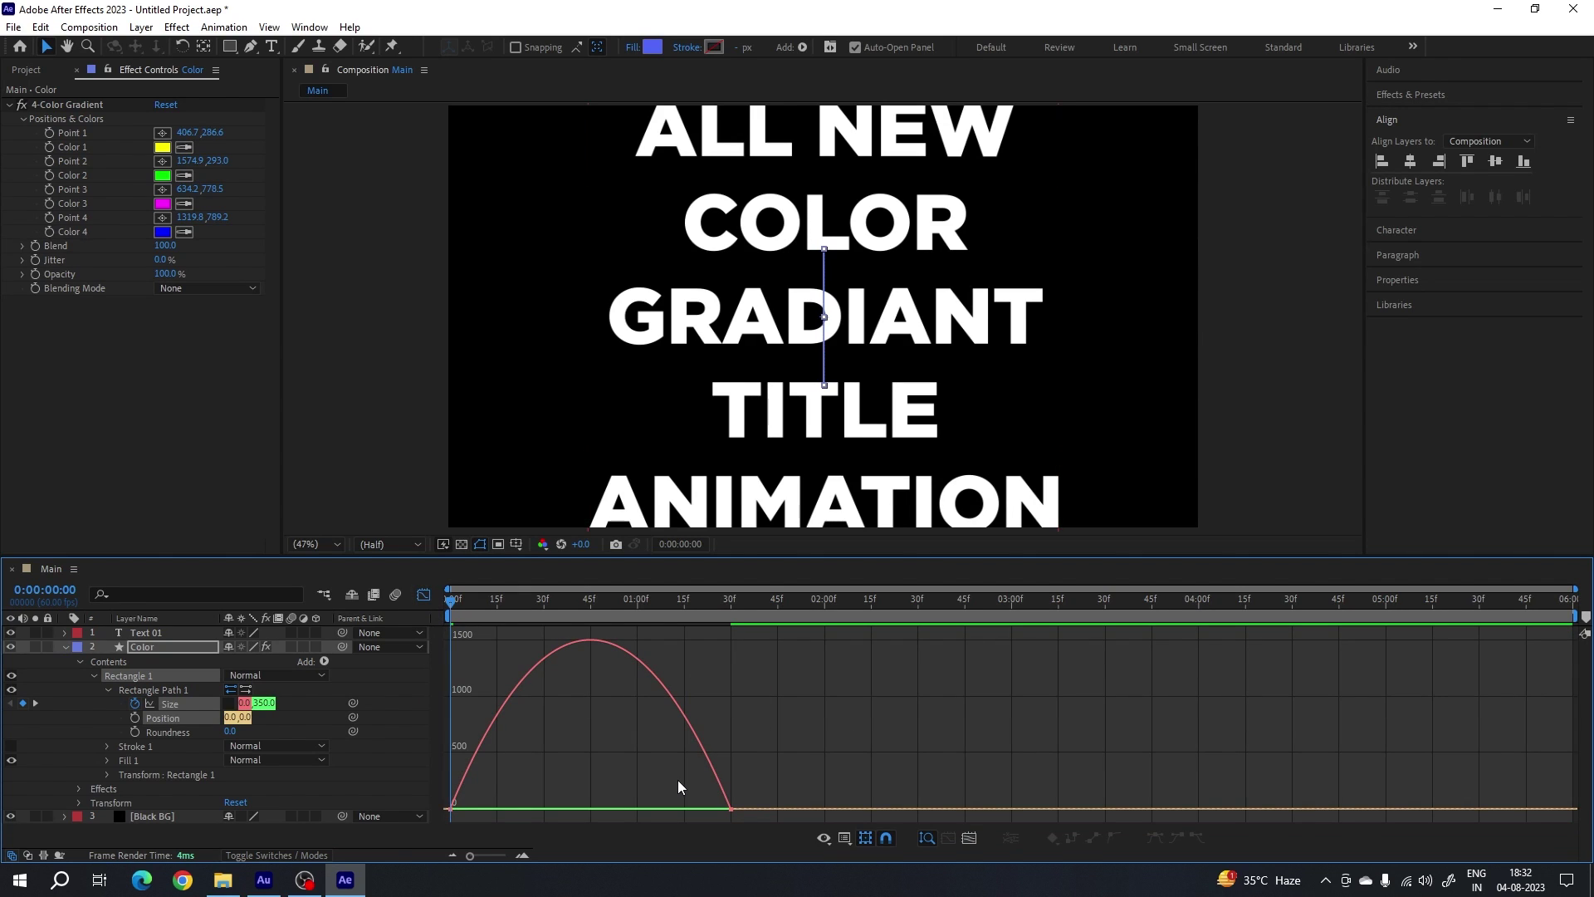
pyautogui.rightClick(605, 770)
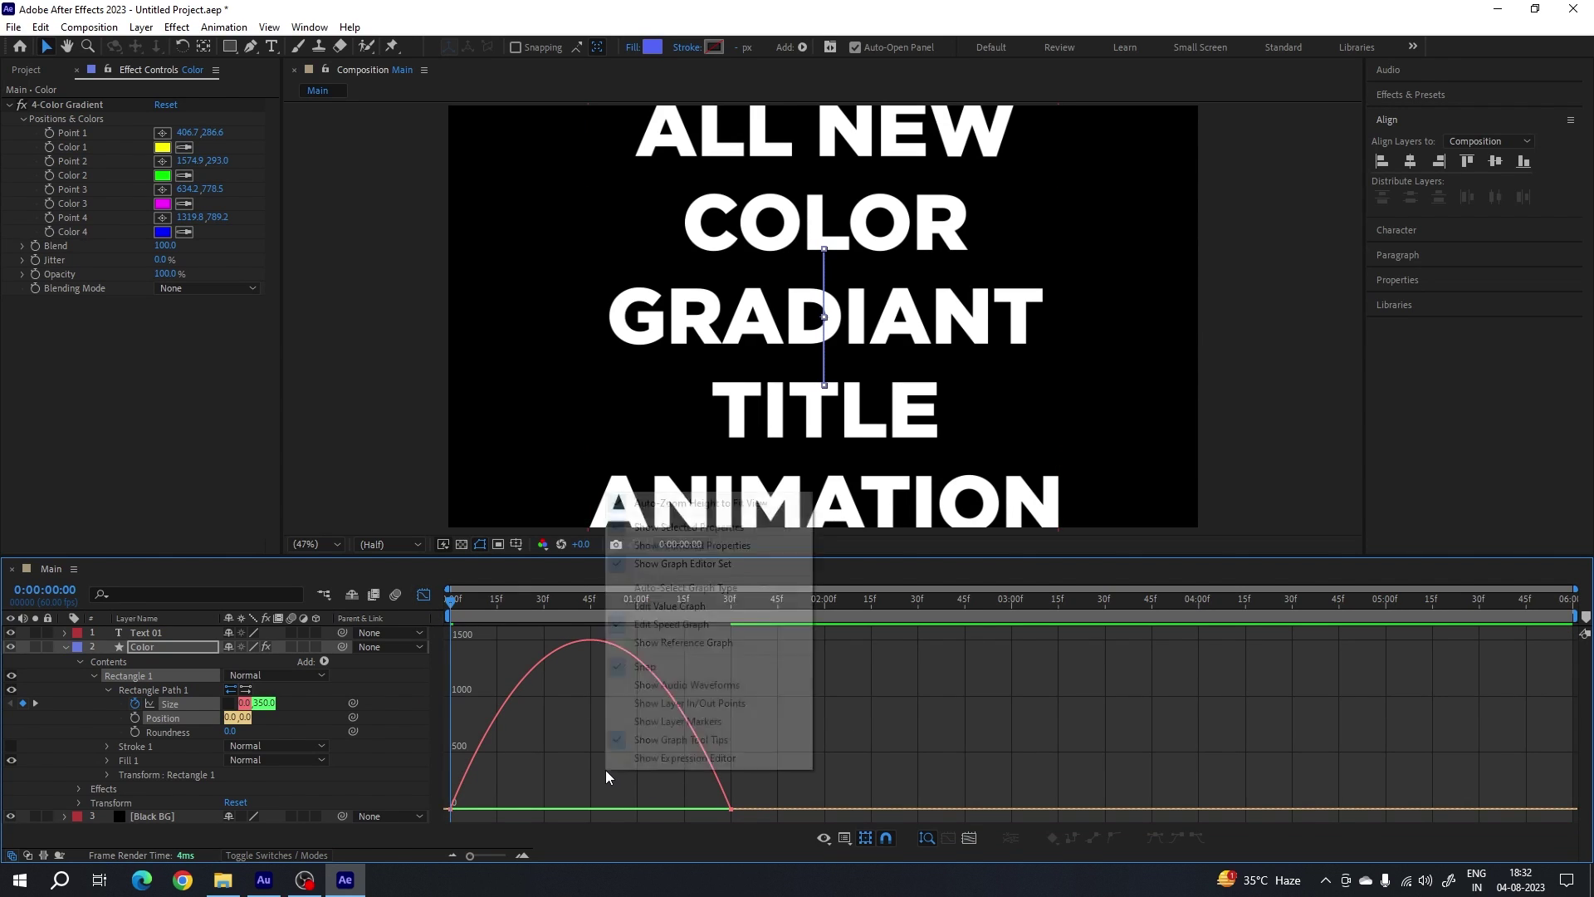
pyautogui.click(759, 790)
pyautogui.moveTo(759, 790); pyautogui.dragTo(583, 813)
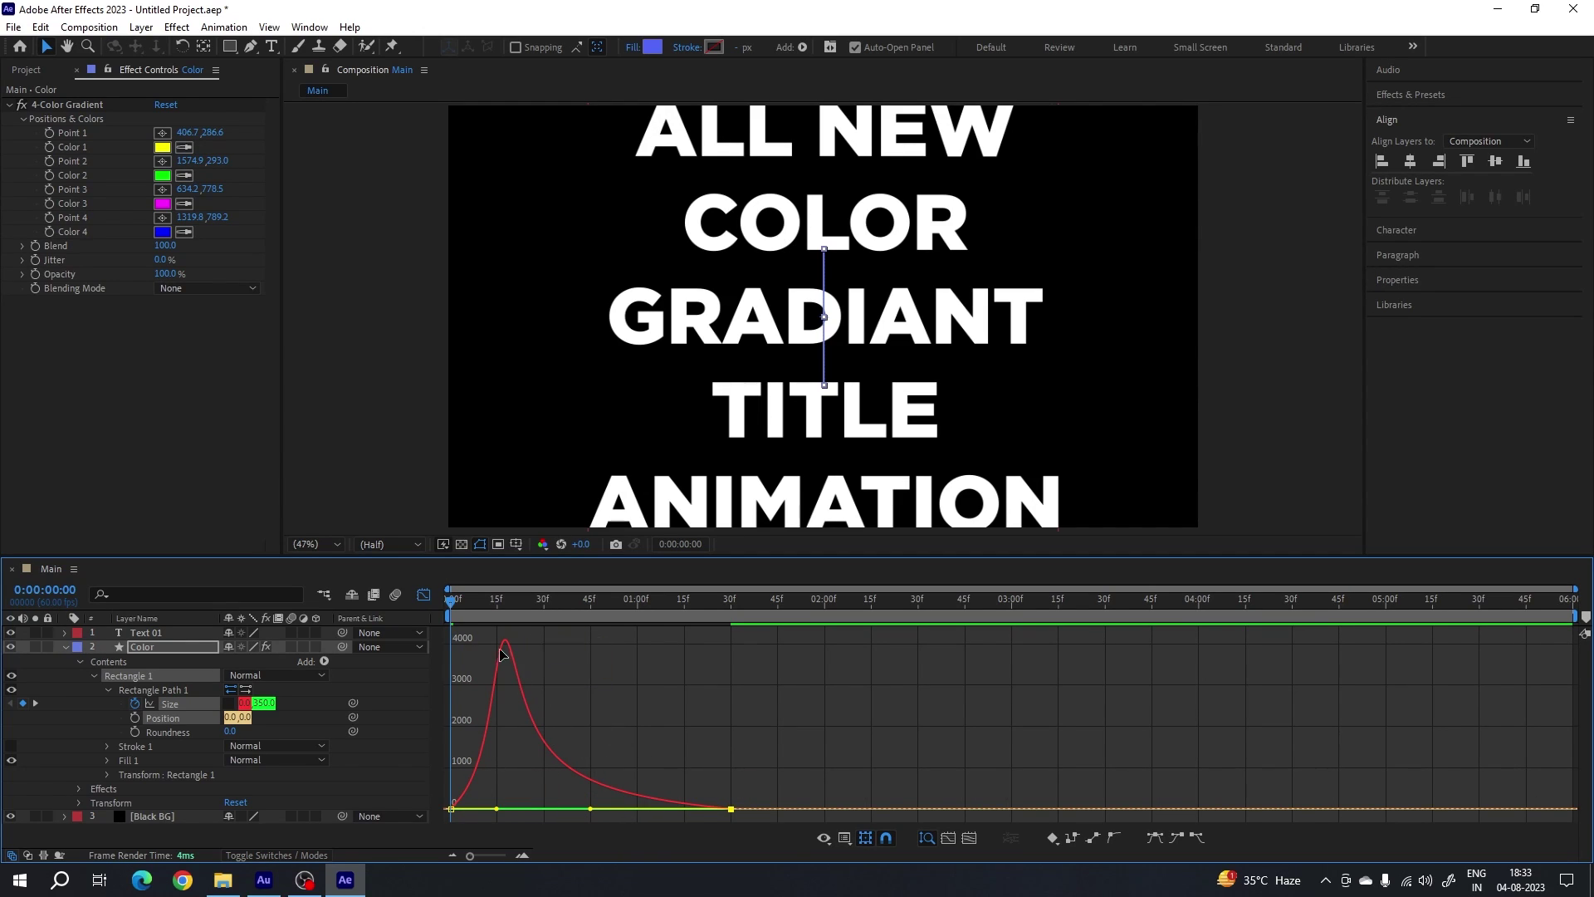
pyautogui.click(424, 596)
# - Preview the rectangle's opening animation and collapse the Color layer's properties
pyautogui.press('space')
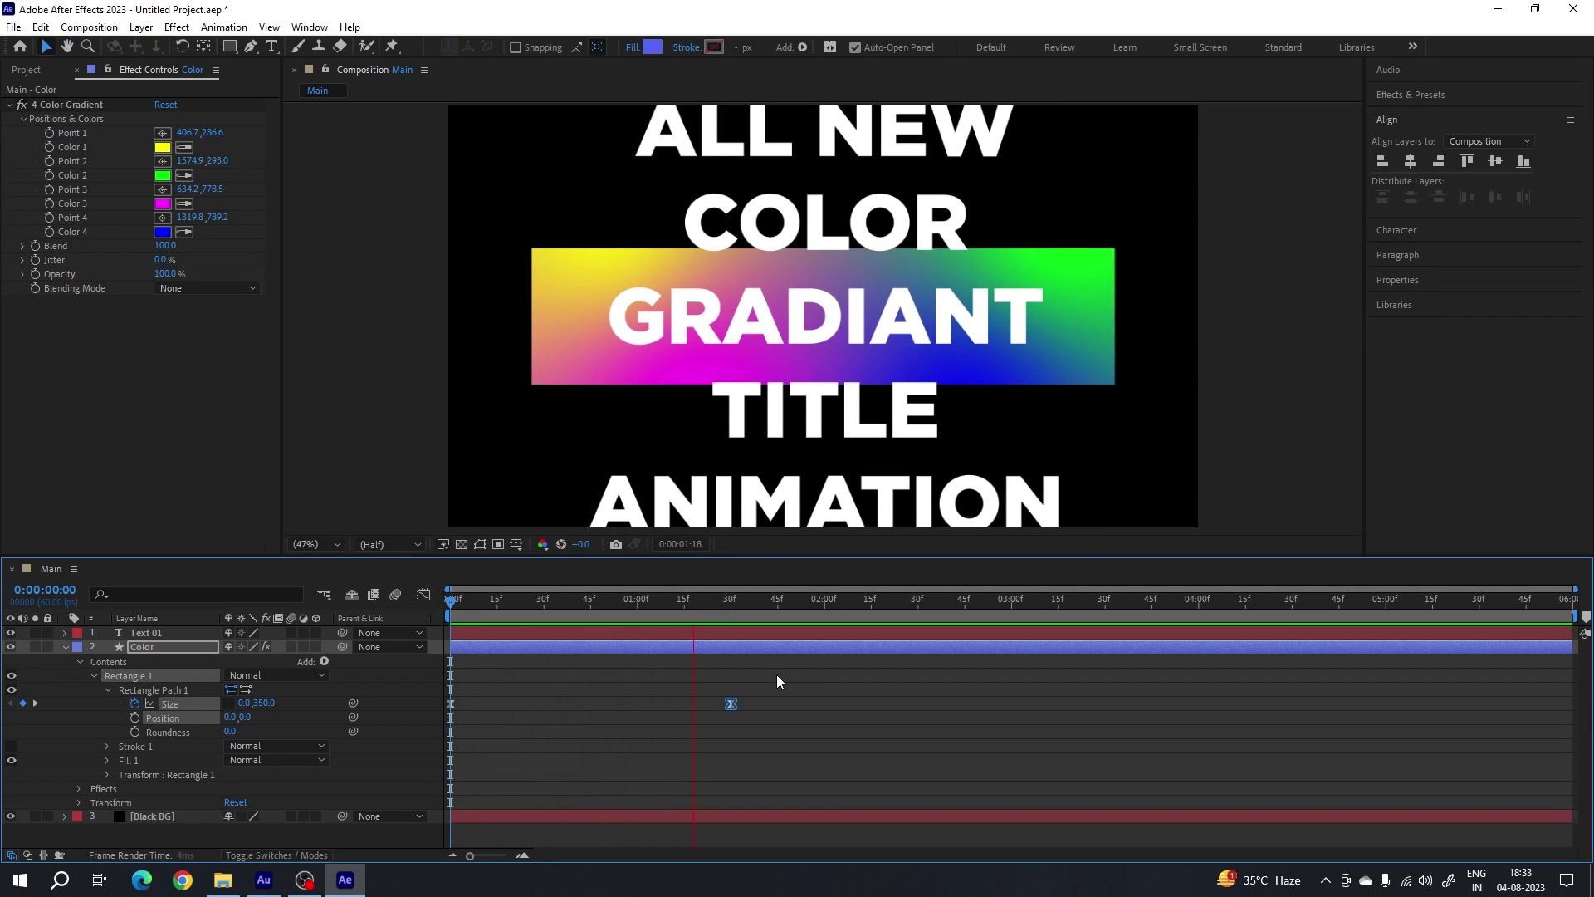
pyautogui.press('space')
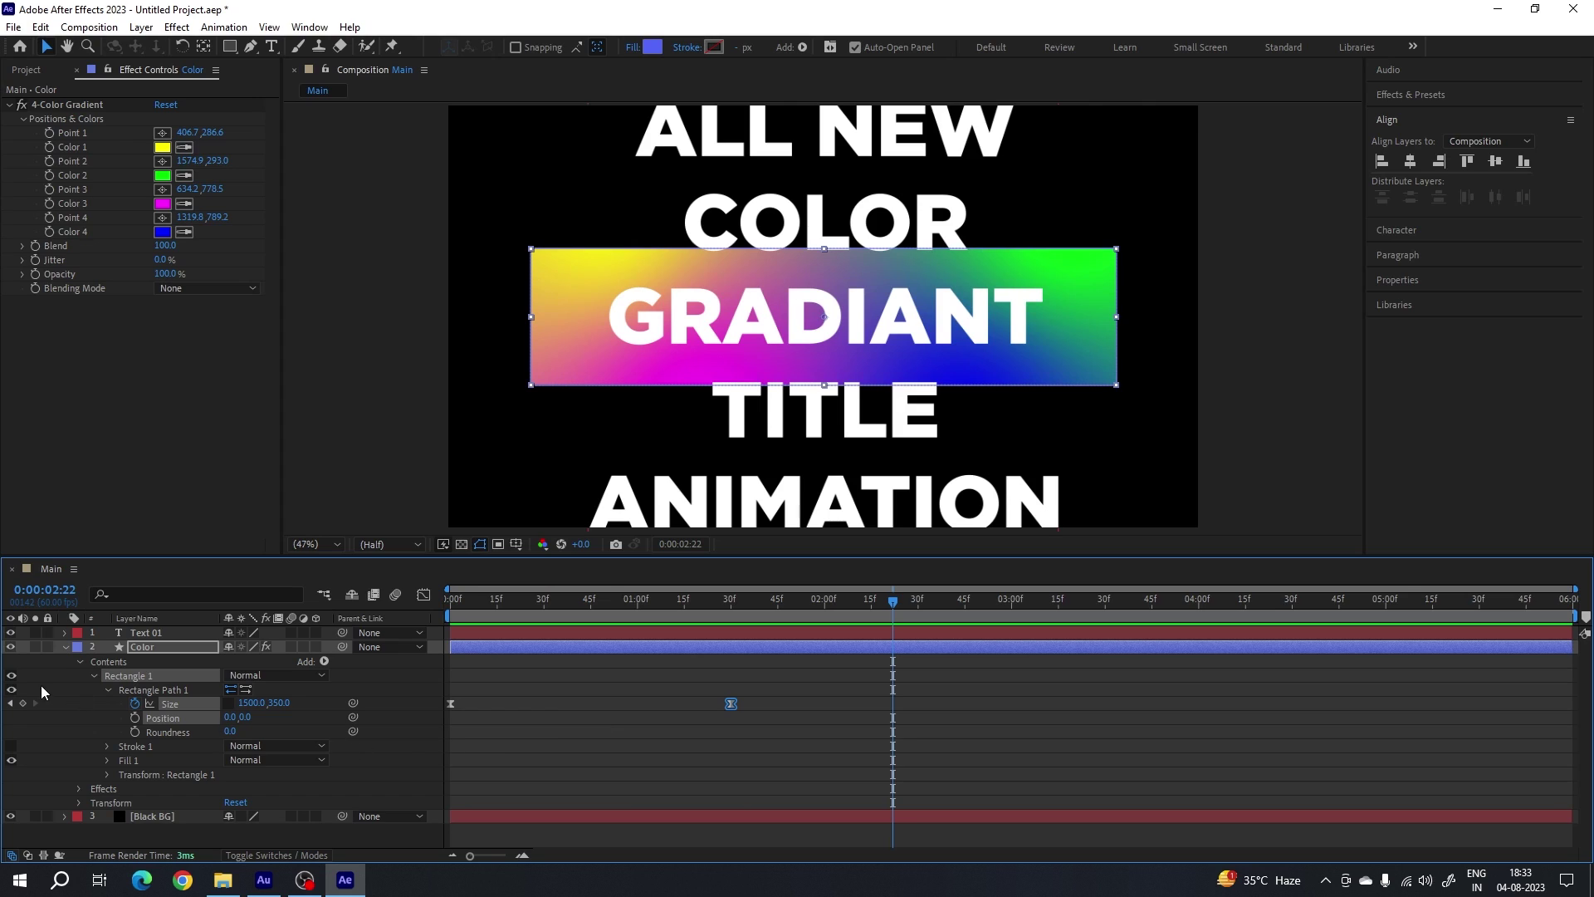
pyautogui.click(65, 649)
# - Keyframe Text 01's Y position at 880.6 below the rectangle at 0:00:01:00, and at 619.6 with ALL NEW on the rectangle at 0:00:01:30
pyautogui.click(152, 636)
pyautogui.moveTo(620, 611); pyautogui.dragTo(637, 609)
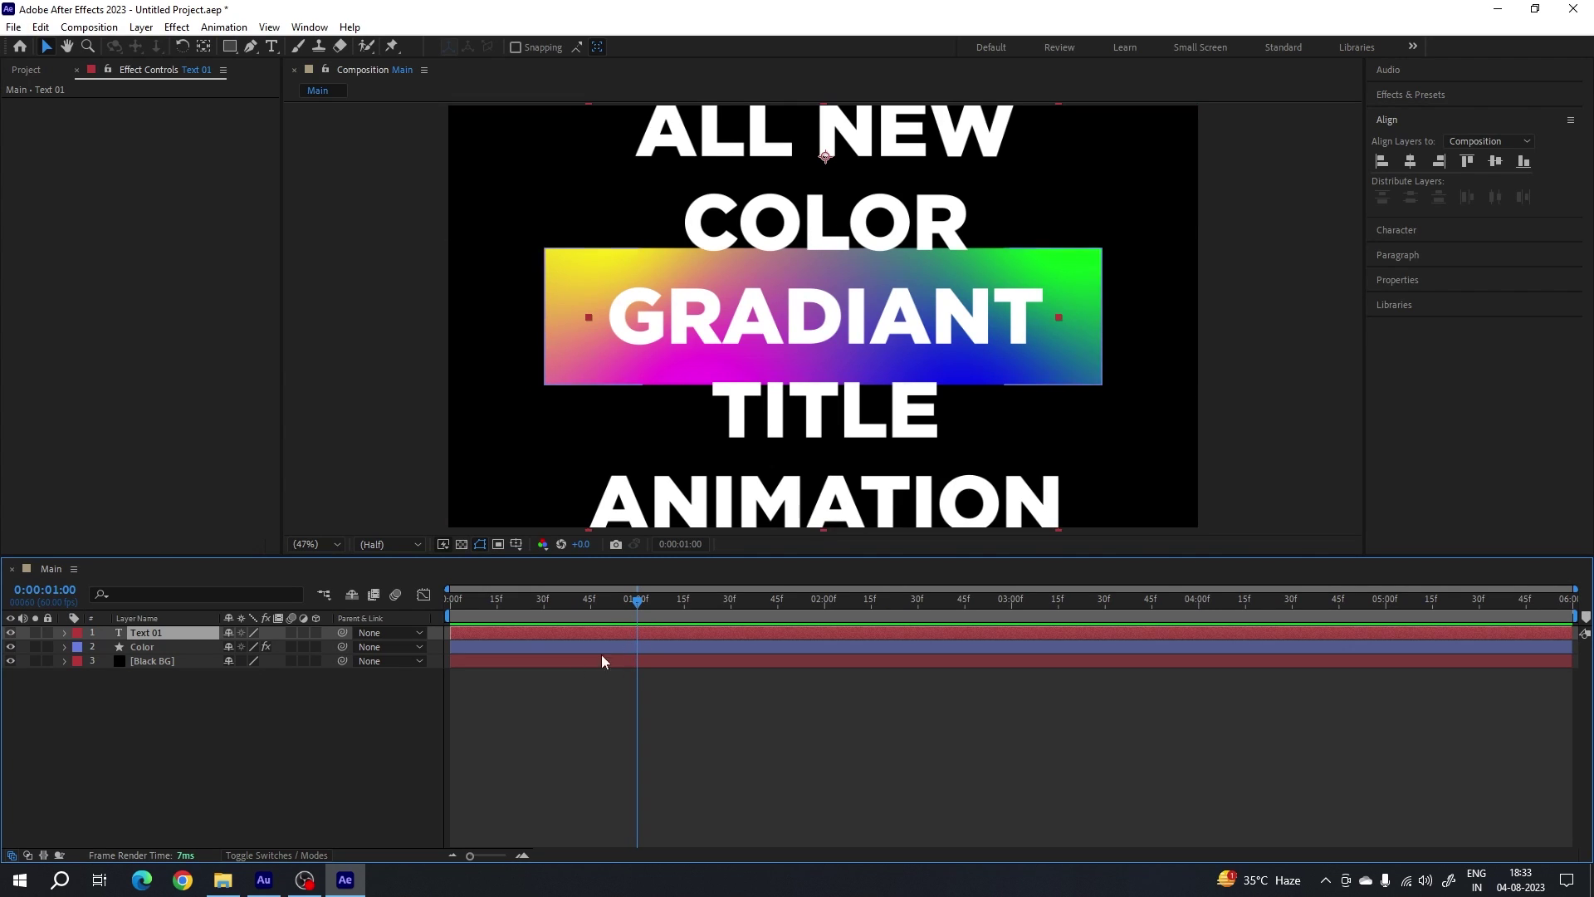
pyautogui.press('p')
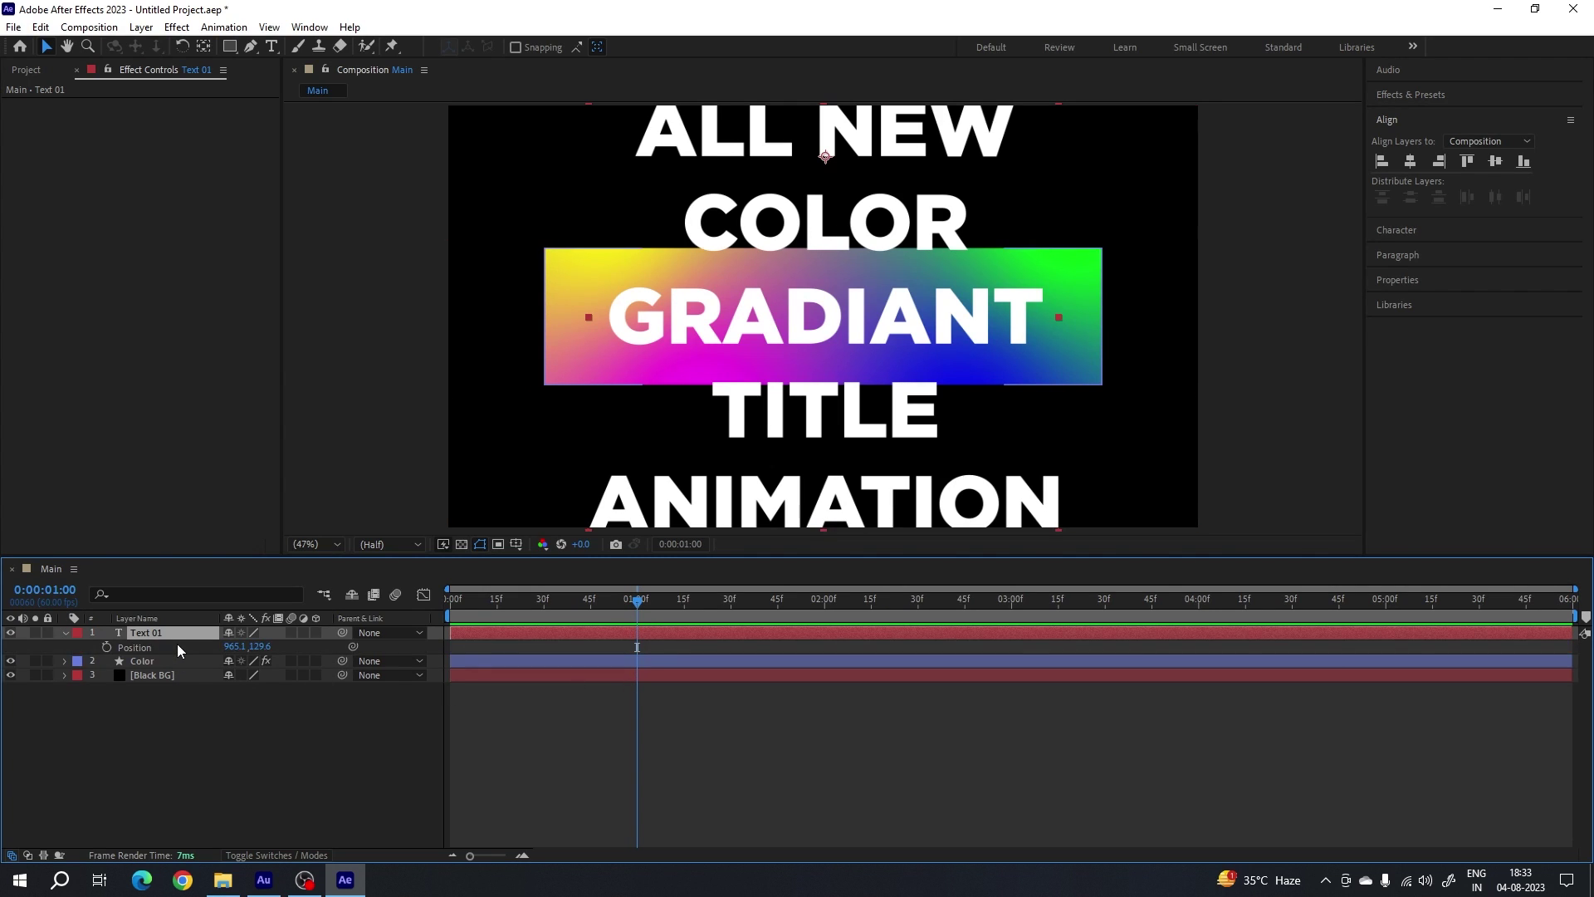
pyautogui.click(106, 648)
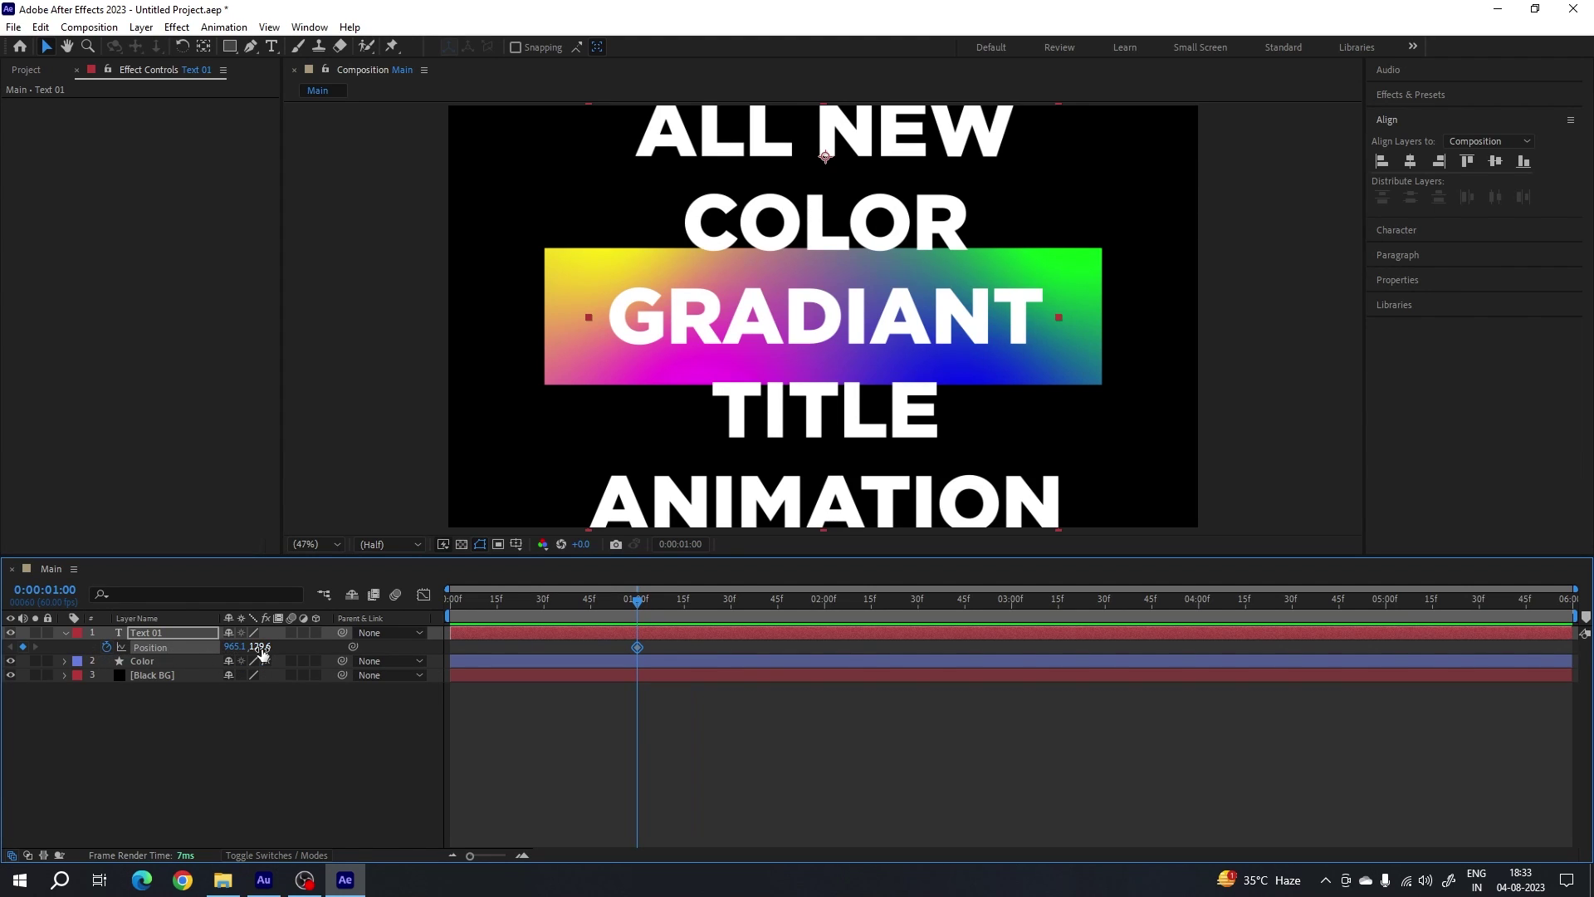
pyautogui.moveTo(262, 652); pyautogui.dragTo(651, 674)
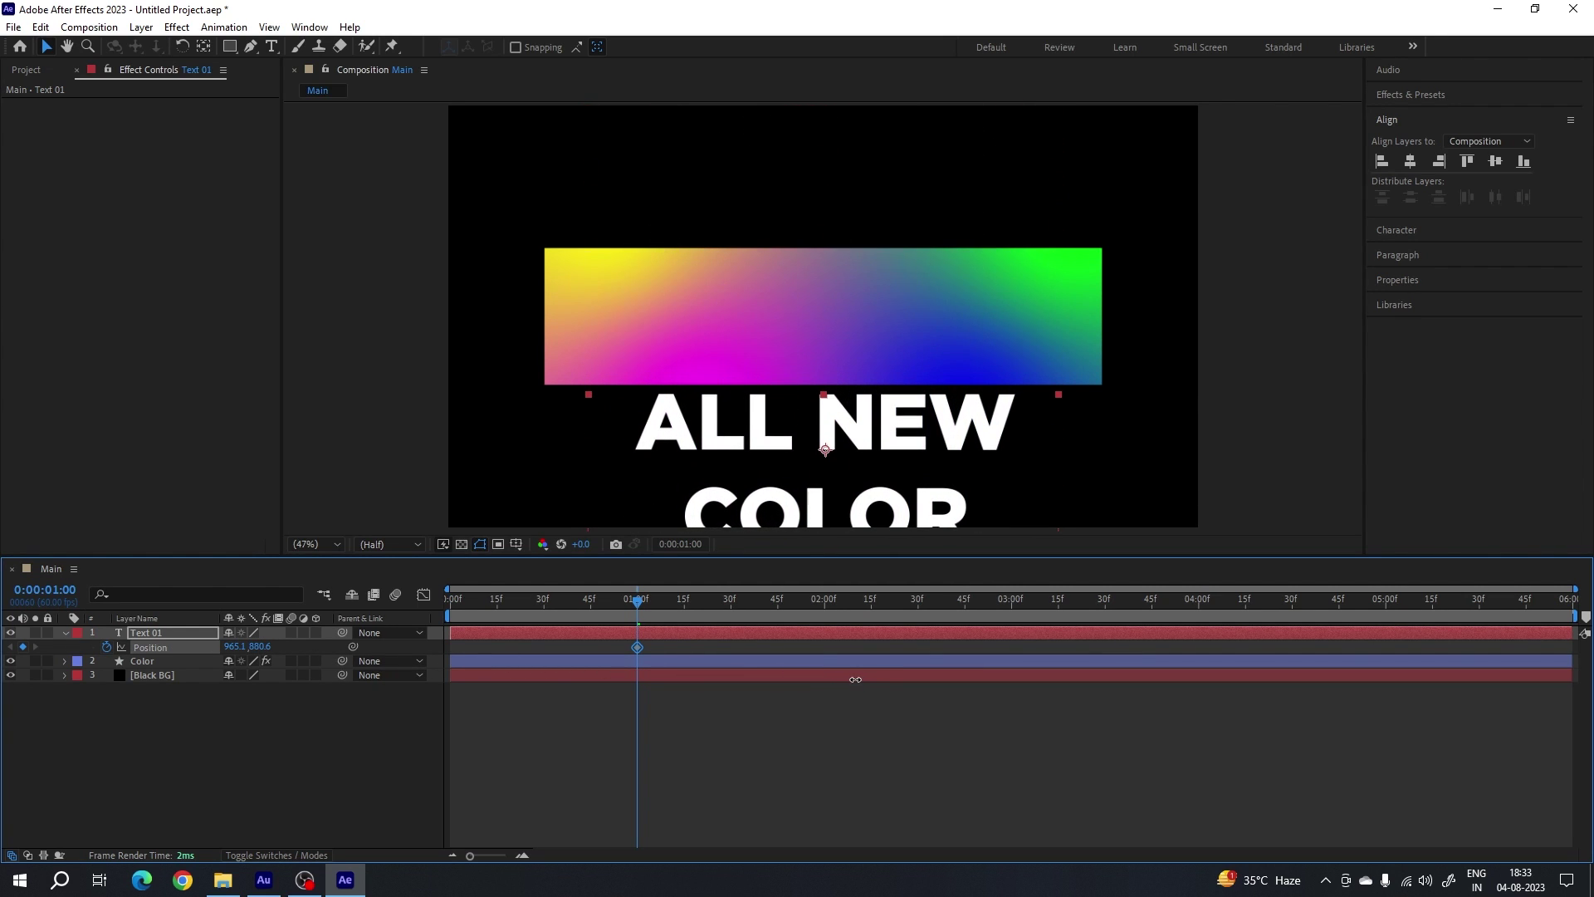
pyautogui.moveTo(648, 608); pyautogui.dragTo(731, 615)
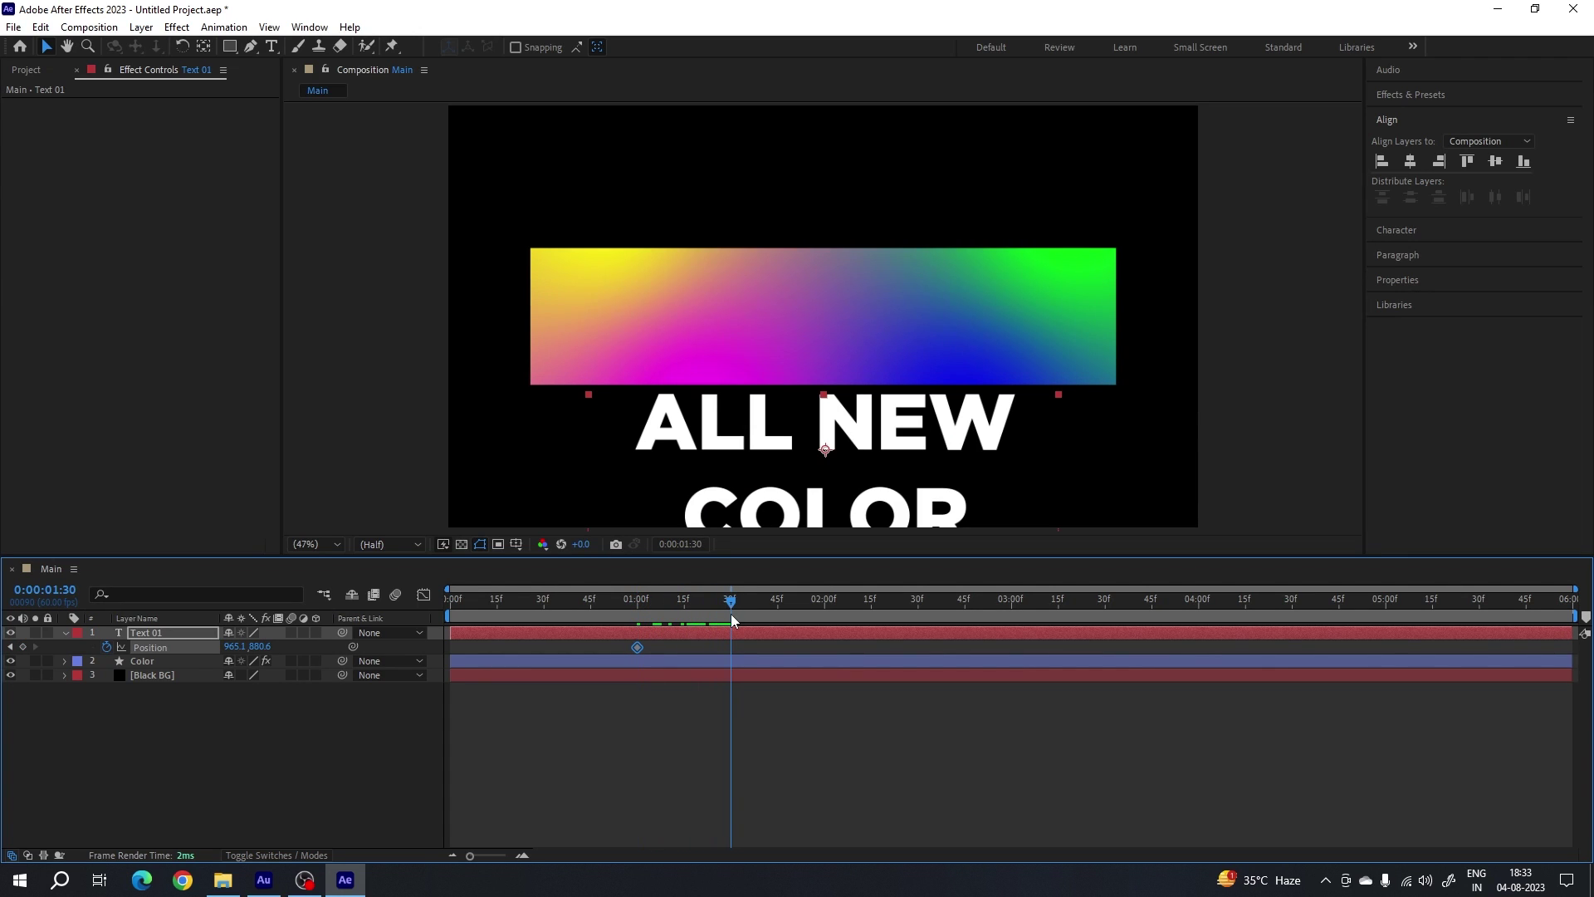
pyautogui.moveTo(278, 654); pyautogui.dragTo(43, 653)
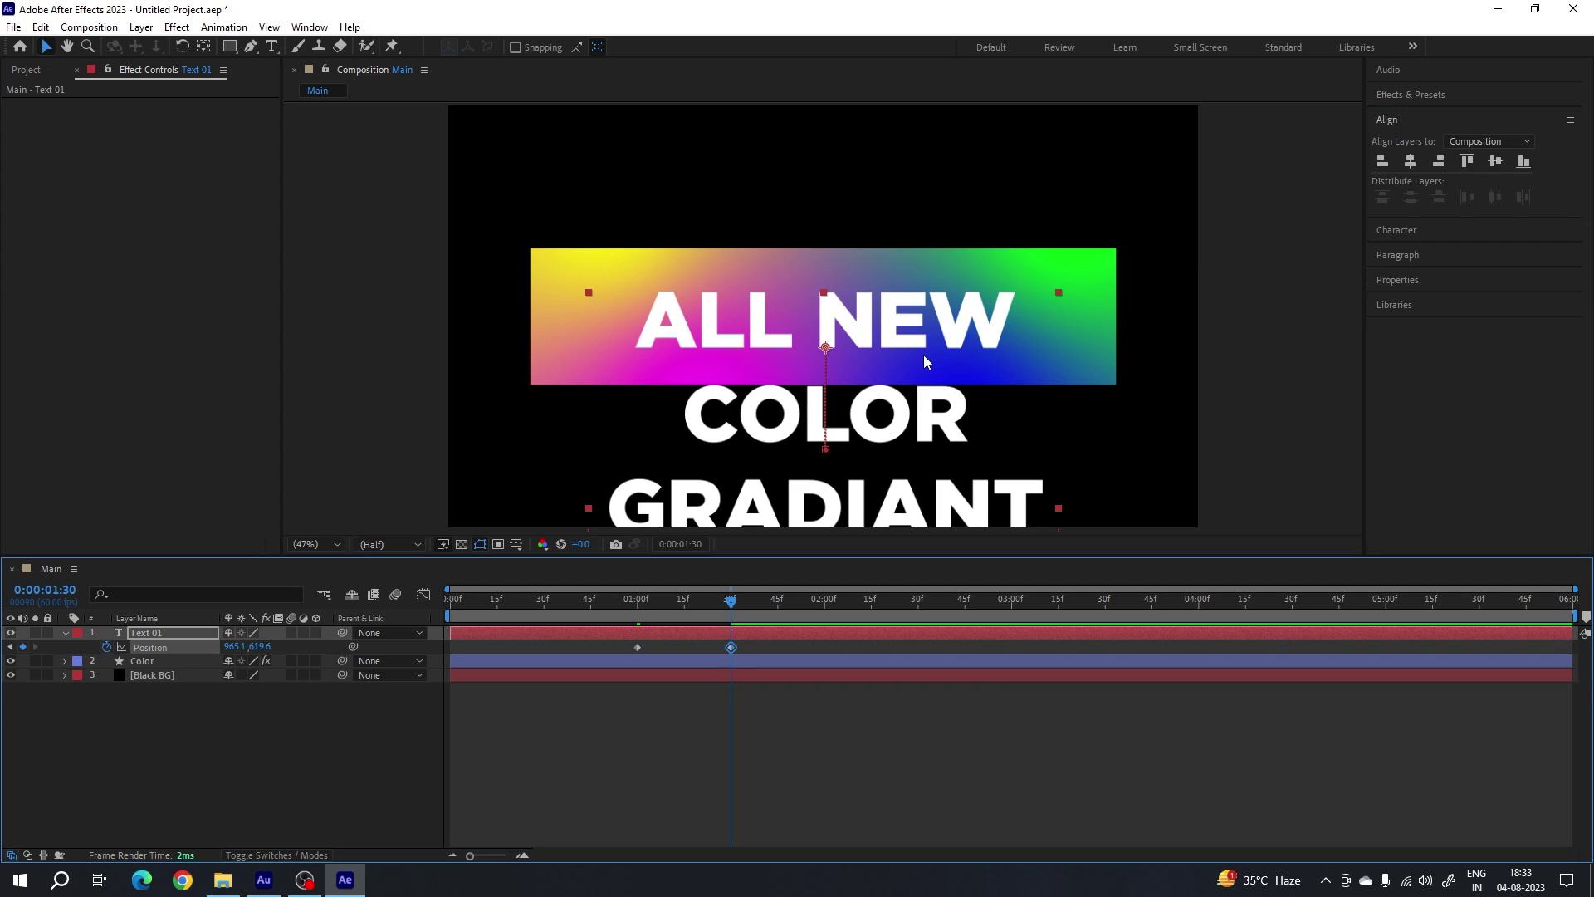
# - Add a Text 01 position hold keyframe at 0:00:02:00, and raise the text to Y 373.6 at 0:00:02:30 to center COLOR on the rectangle
pyautogui.moveTo(741, 606); pyautogui.dragTo(825, 626)
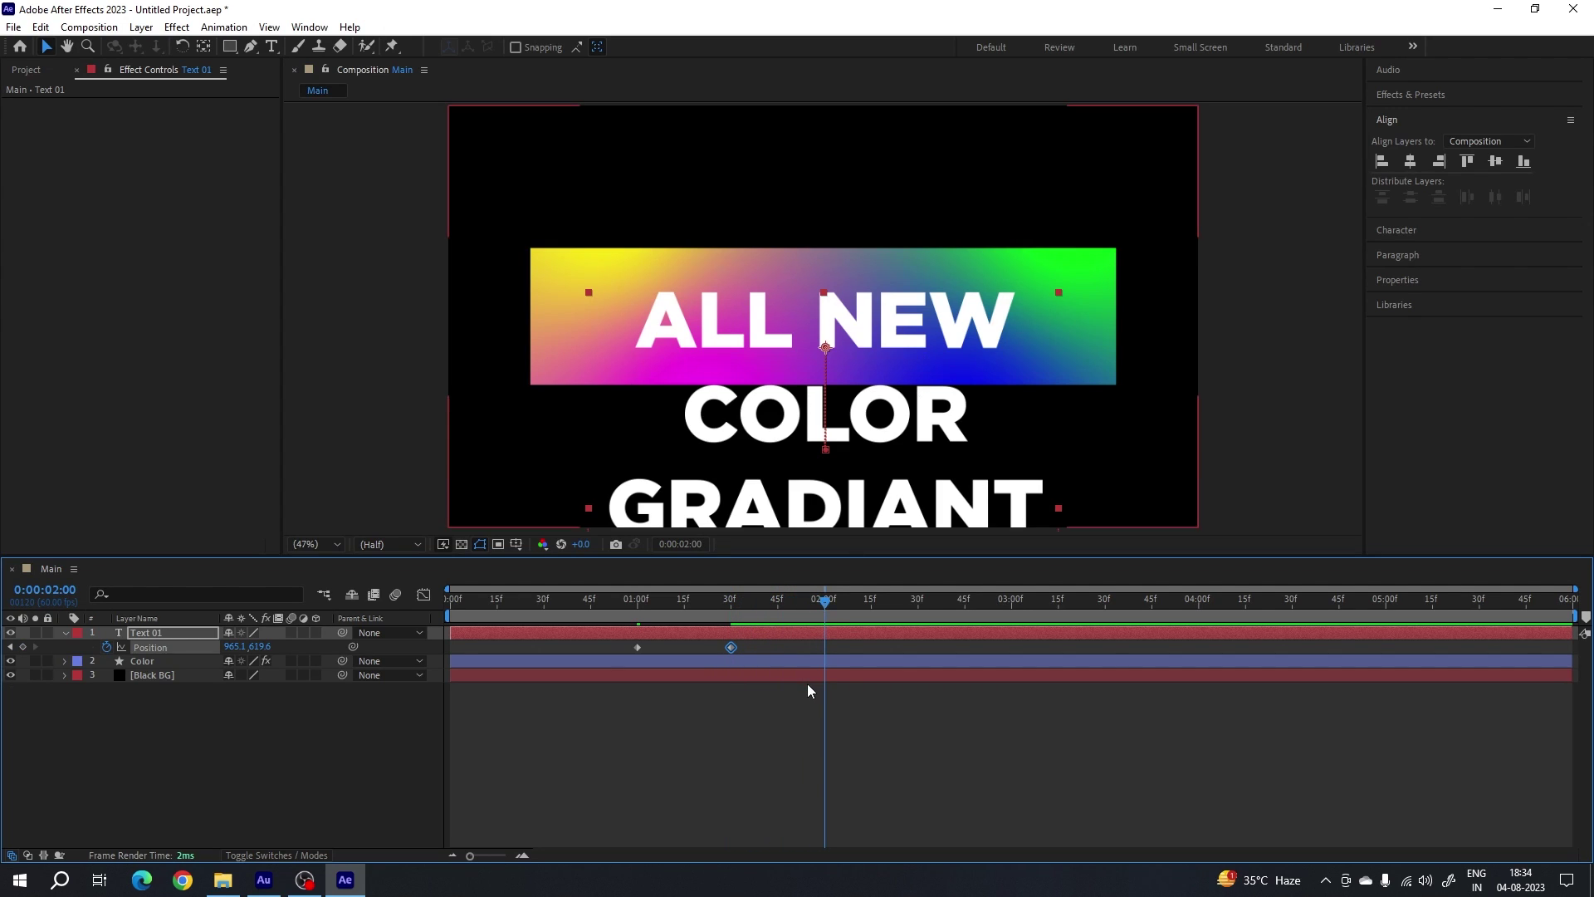
pyautogui.click(24, 647)
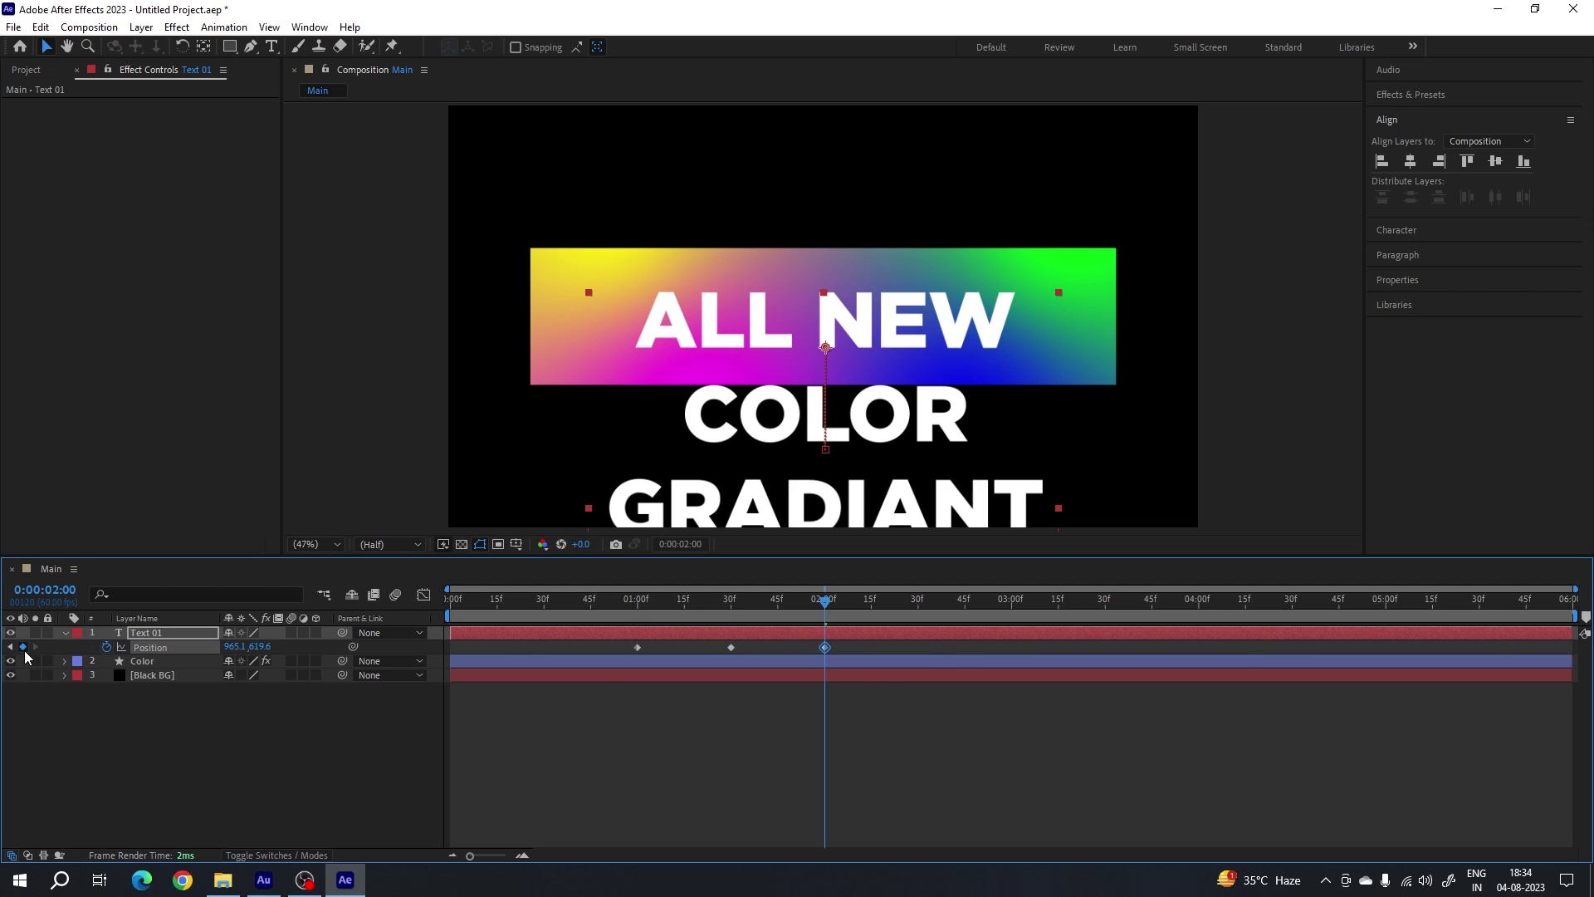
pyautogui.moveTo(830, 603); pyautogui.dragTo(918, 612)
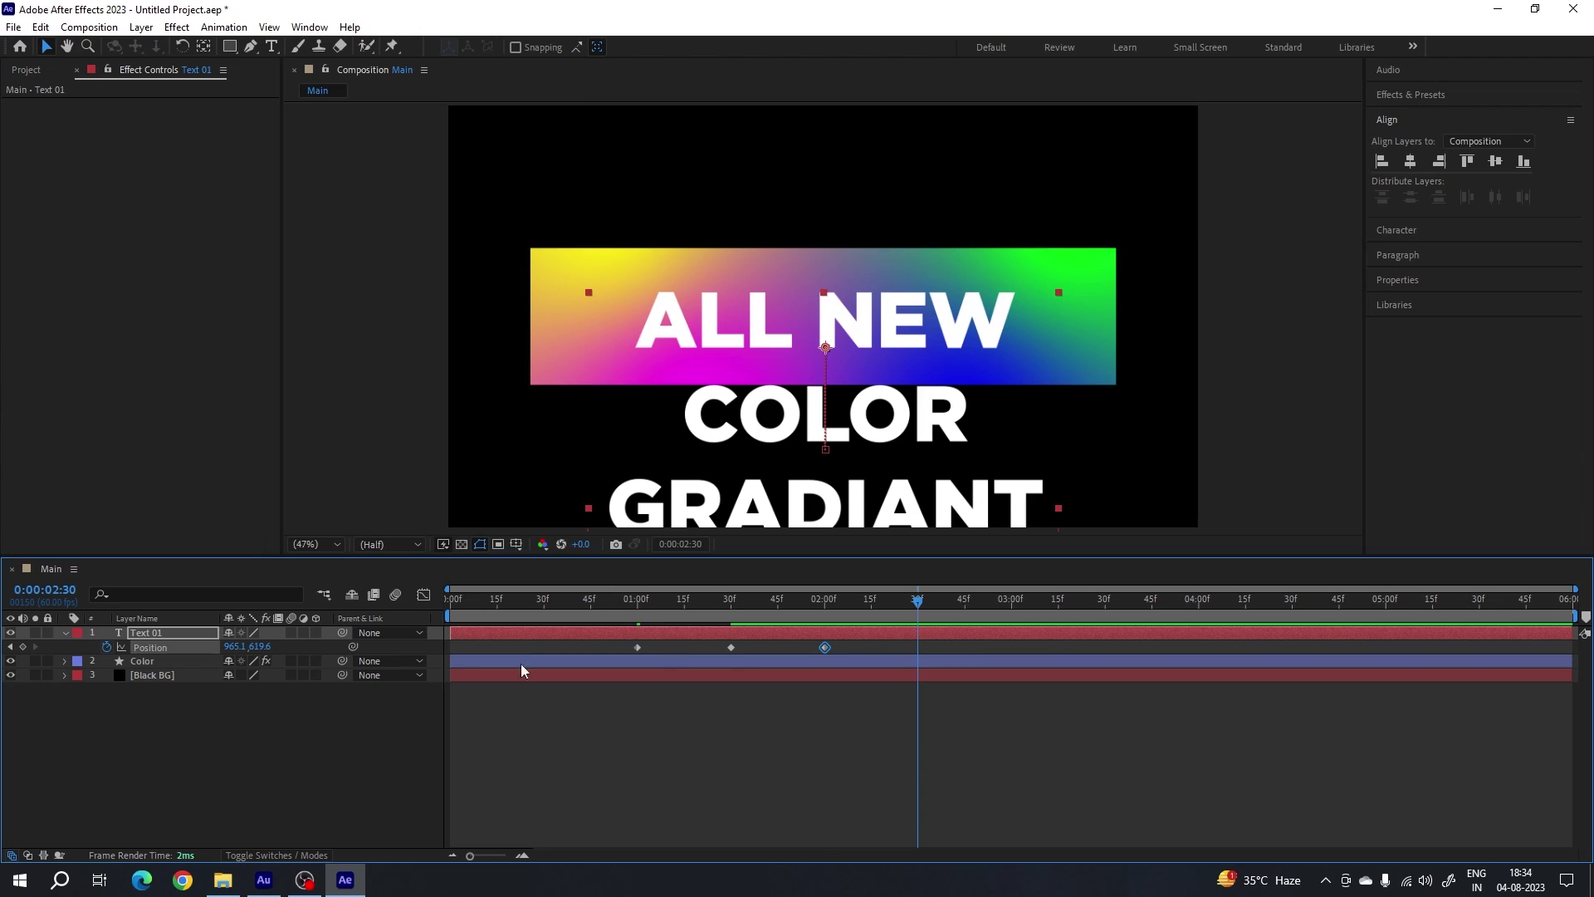
pyautogui.moveTo(267, 654); pyautogui.dragTo(83, 633)
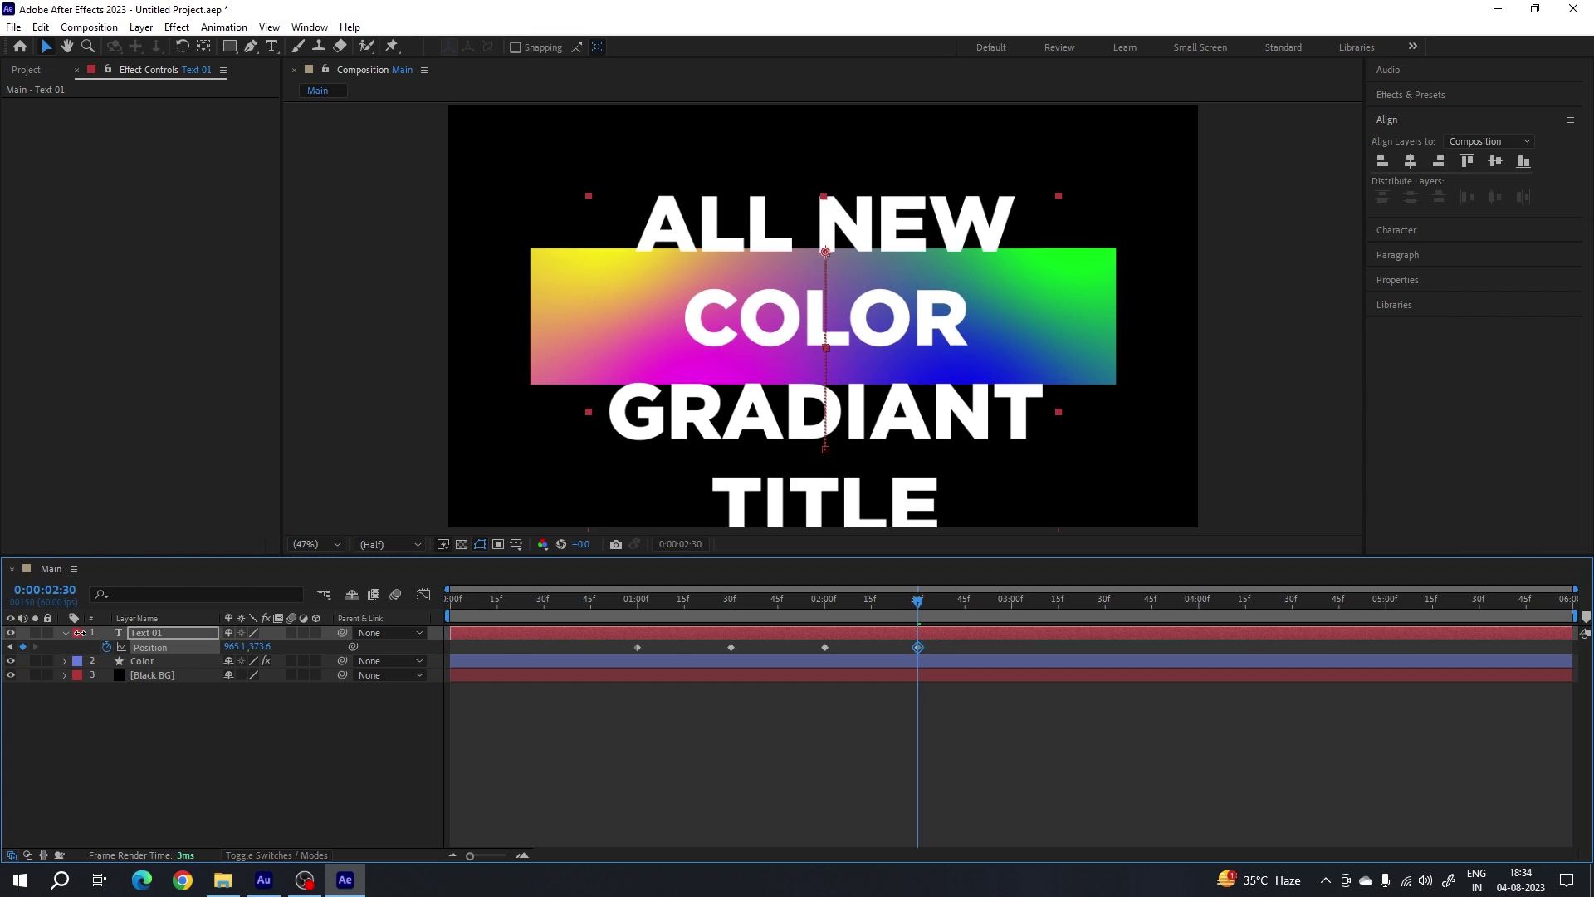
# - Add a Text 01 position hold keyframe at 0:00:02:59, and raise the text at 0:00:03:30 to center GRADIANT on the rectangle
pyautogui.moveTo(918, 619); pyautogui.dragTo(1010, 630)
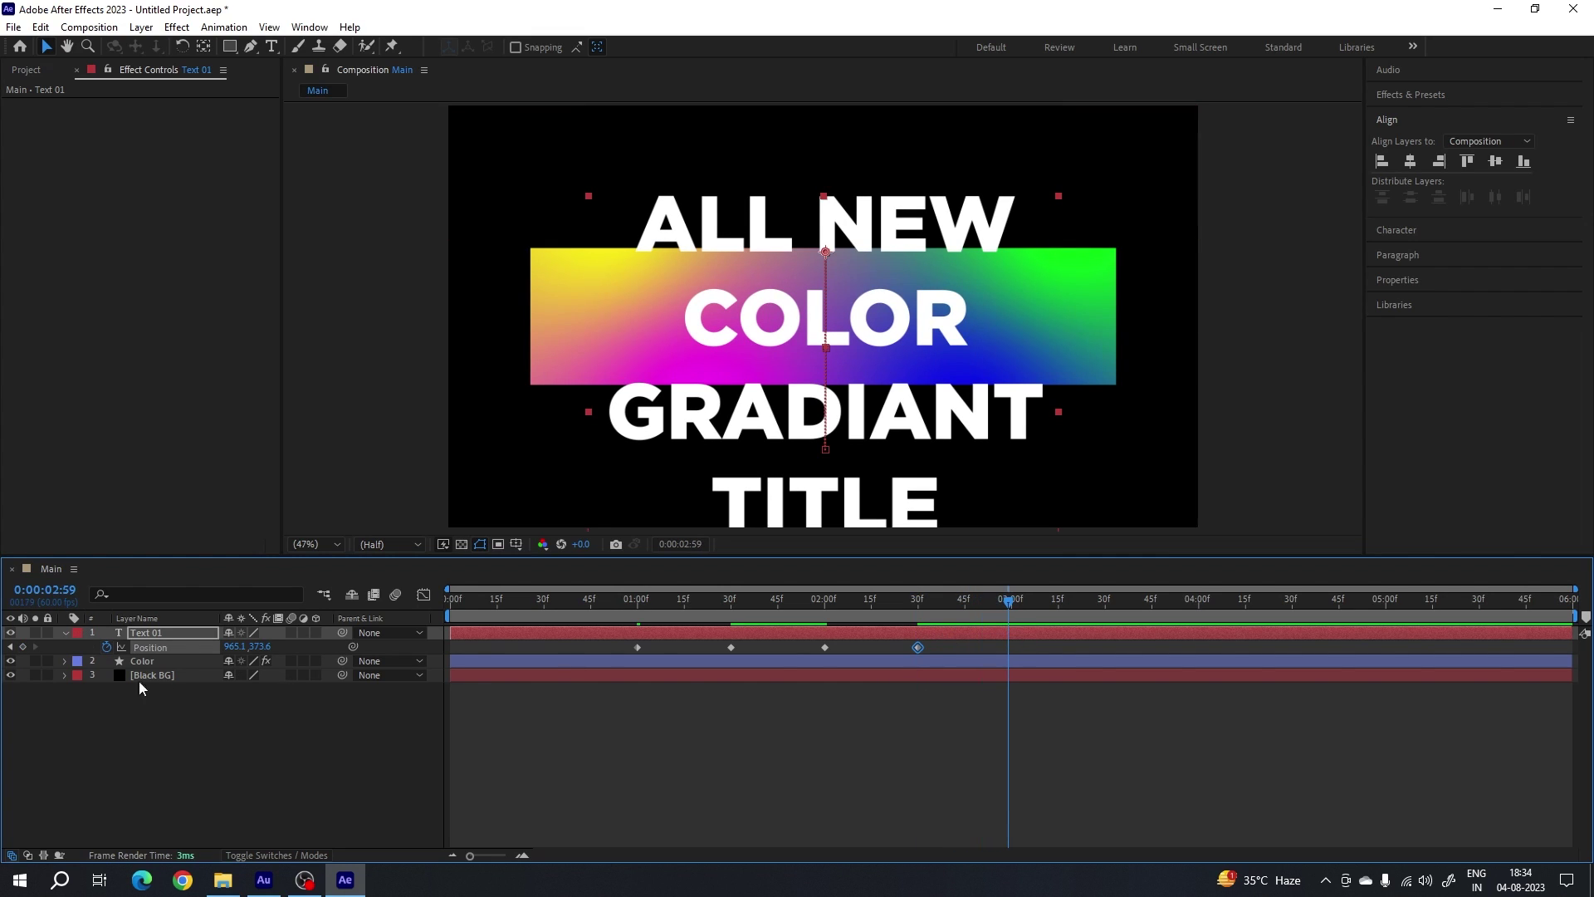
pyautogui.click(23, 646)
pyautogui.click(1104, 599)
pyautogui.moveTo(262, 646); pyautogui.dragTo(62, 646)
# - Add a Text 01 position hold keyframe at 0:00:04:00, and raise the text at 0:00:04:30 to center TITLE on the rectangle
pyautogui.click(1176, 611)
pyautogui.hotkey('shift', 'pagedown')
pyautogui.click(23, 647)
pyautogui.hotkey('shift', 'pagedown')
pyautogui.hotkey('shift', 'pagedown')
pyautogui.hotkey('shift', 'pagedown')
pyautogui.moveTo(260, 646); pyautogui.dragTo(66, 651)
# - Keyframe Text 01 holds at 0:00:05:00 and 0:00:05:59, raising the text to Y -346.4 at 0:00:05:30 to center ANIMATION on the rectangle
pyautogui.hotkey('shift', 'pagedown')
pyautogui.hotkey('shift', 'pagedown')
pyautogui.hotkey('shift', 'pagedown')
pyautogui.click(24, 647)
pyautogui.hotkey('shift', 'pagedown')
pyautogui.hotkey('shift', 'pagedown')
pyautogui.hotkey('shift', 'pagedown')
pyautogui.moveTo(260, 646); pyautogui.dragTo(98, 650)
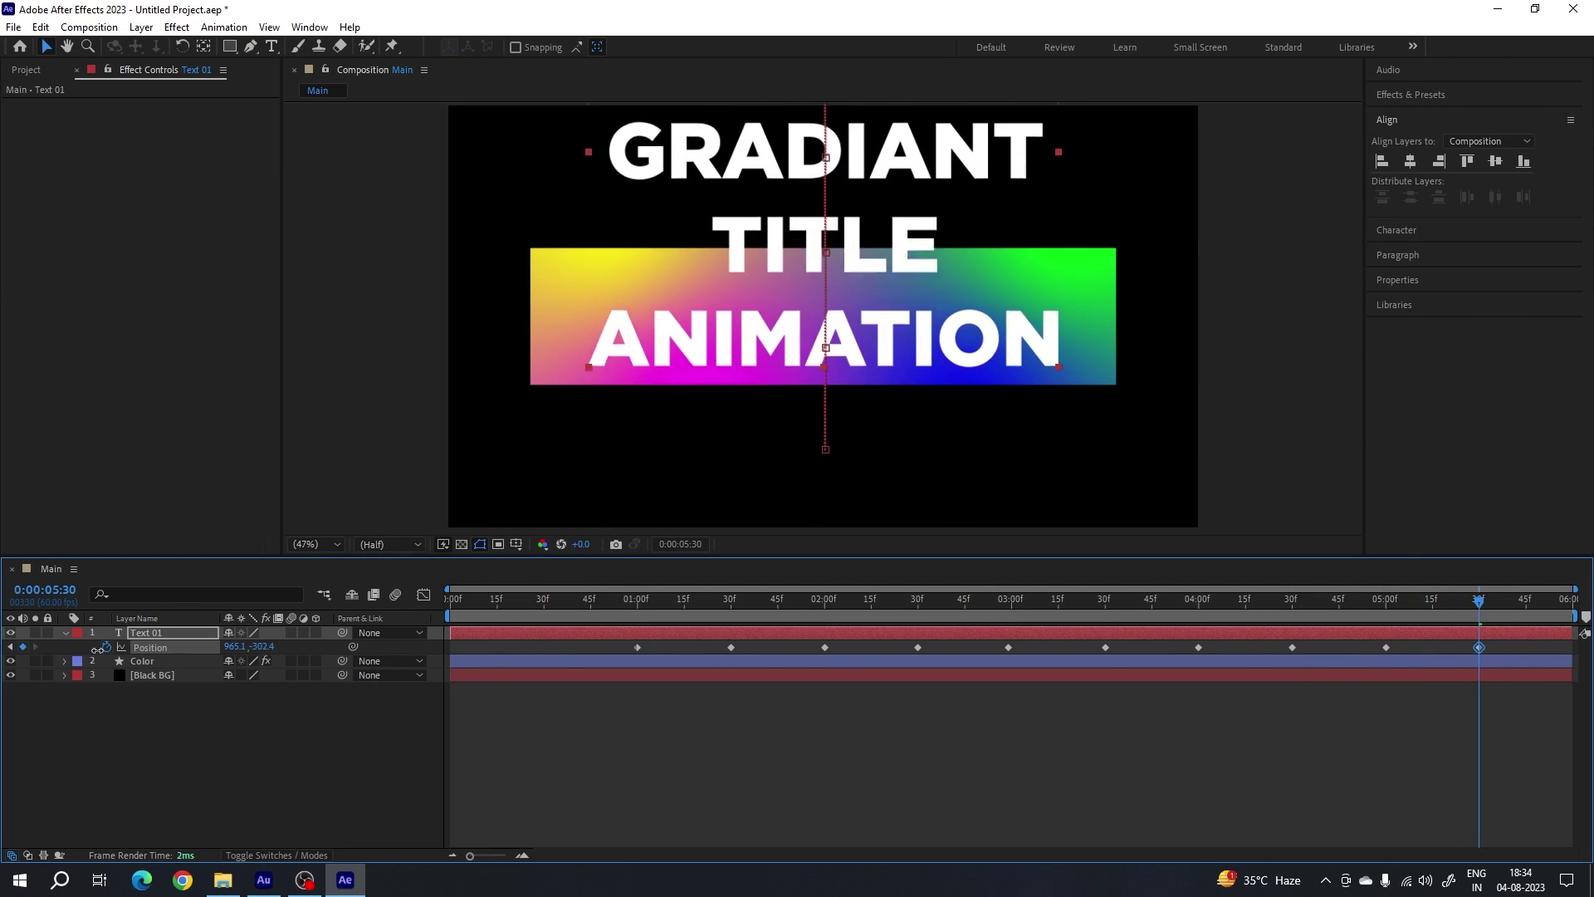
pyautogui.moveTo(721, 605); pyautogui.dragTo(1569, 633)
pyautogui.click(24, 648)
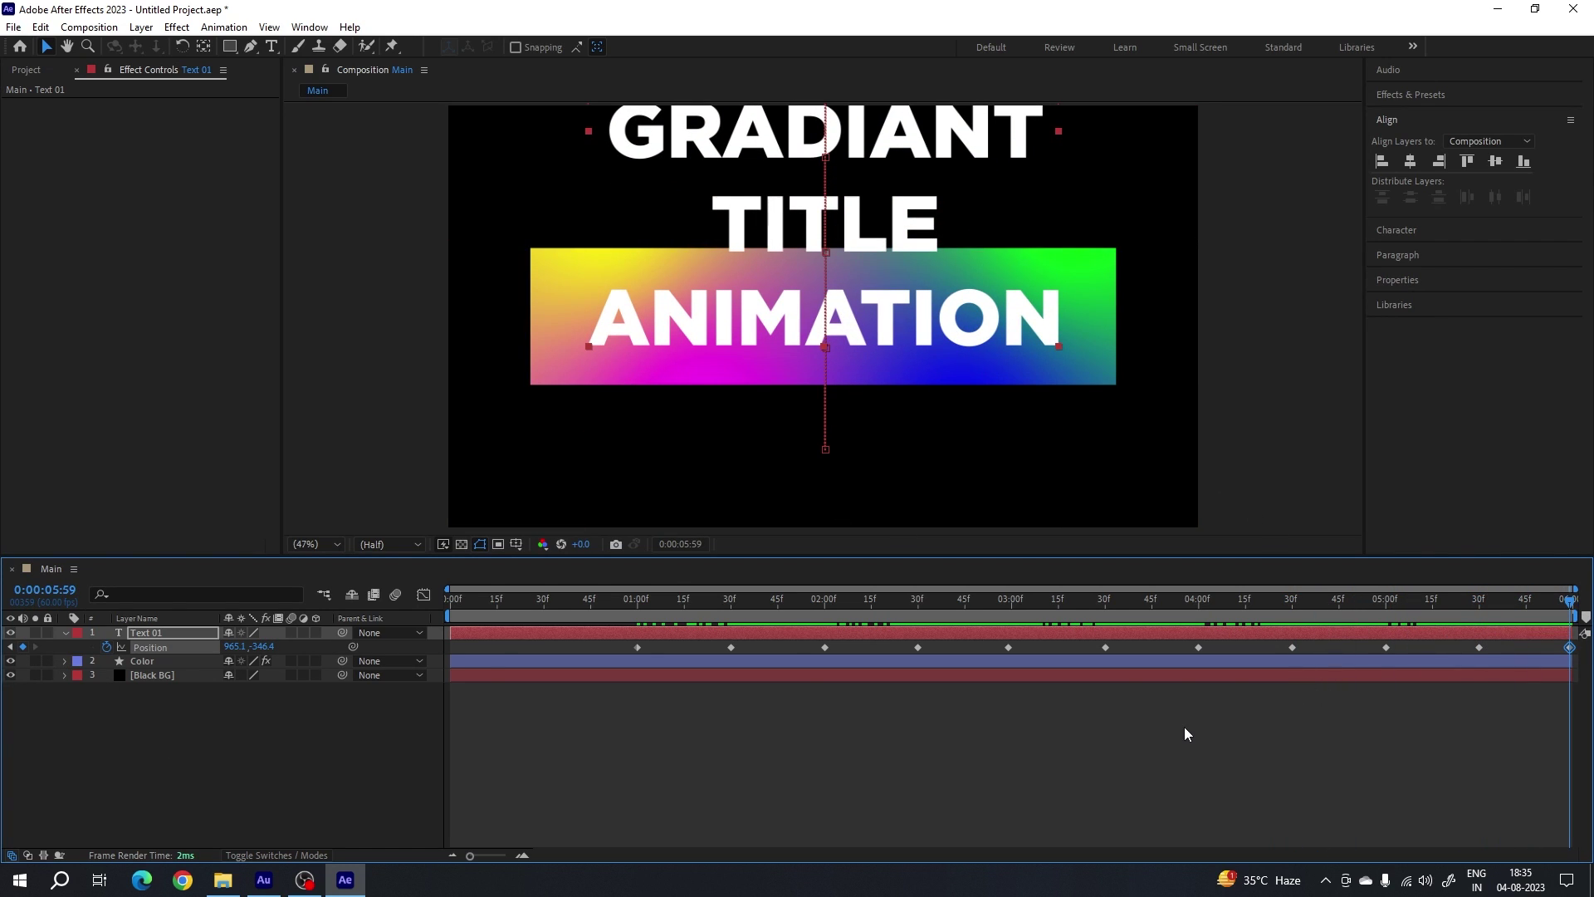
# - Set the Main composition's duration to 0:00:07:00
pyautogui.hotkey('ctrl', 'k')
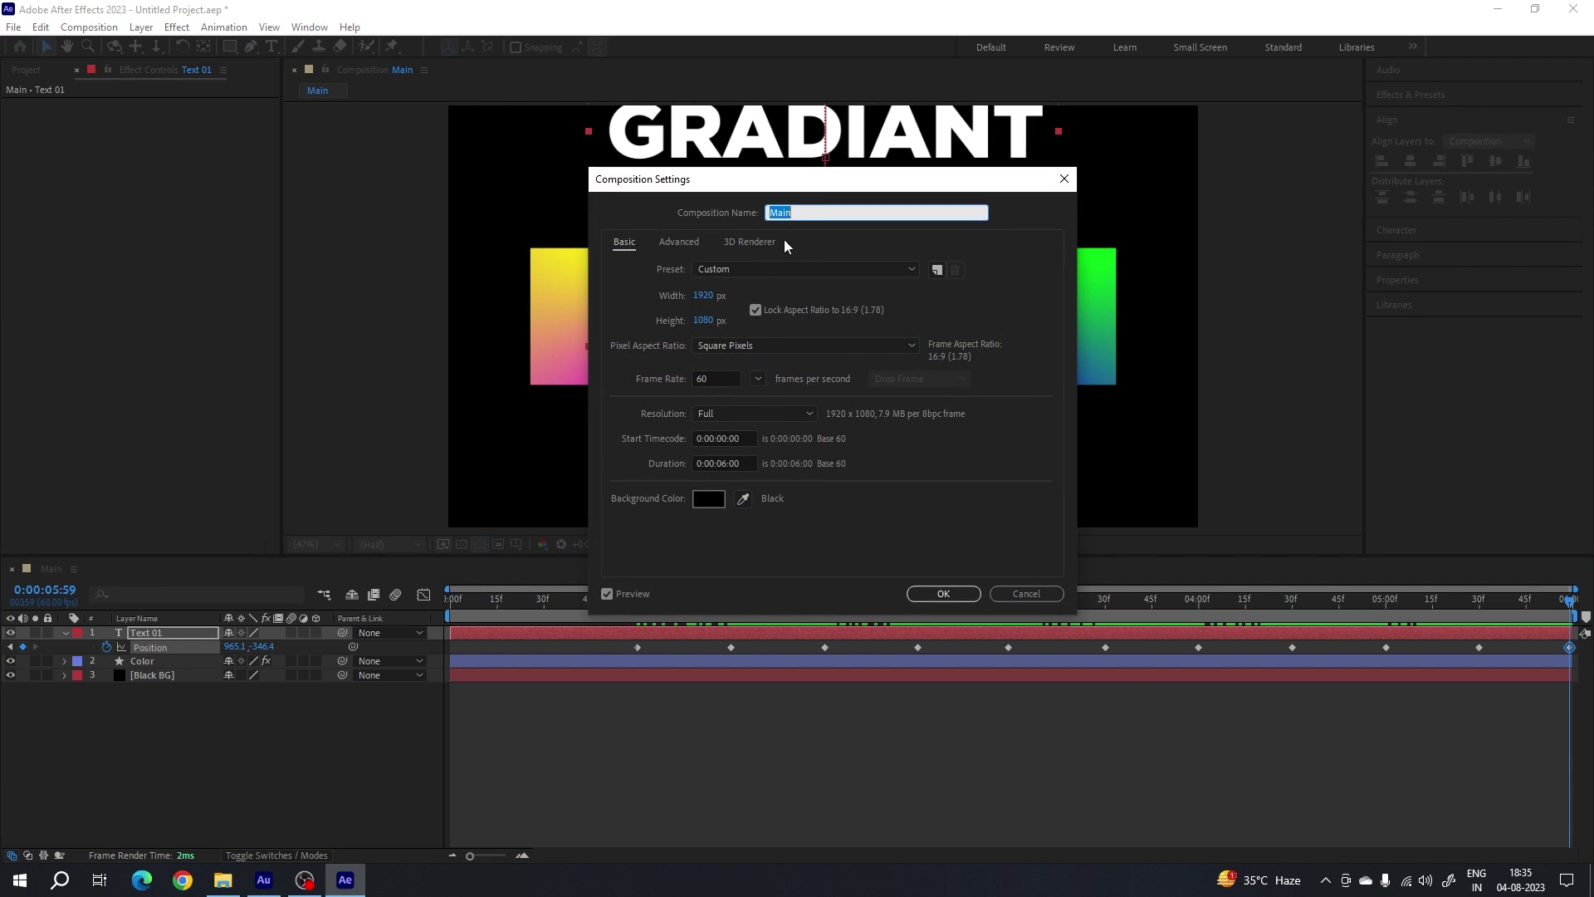
pyautogui.click(1026, 594)
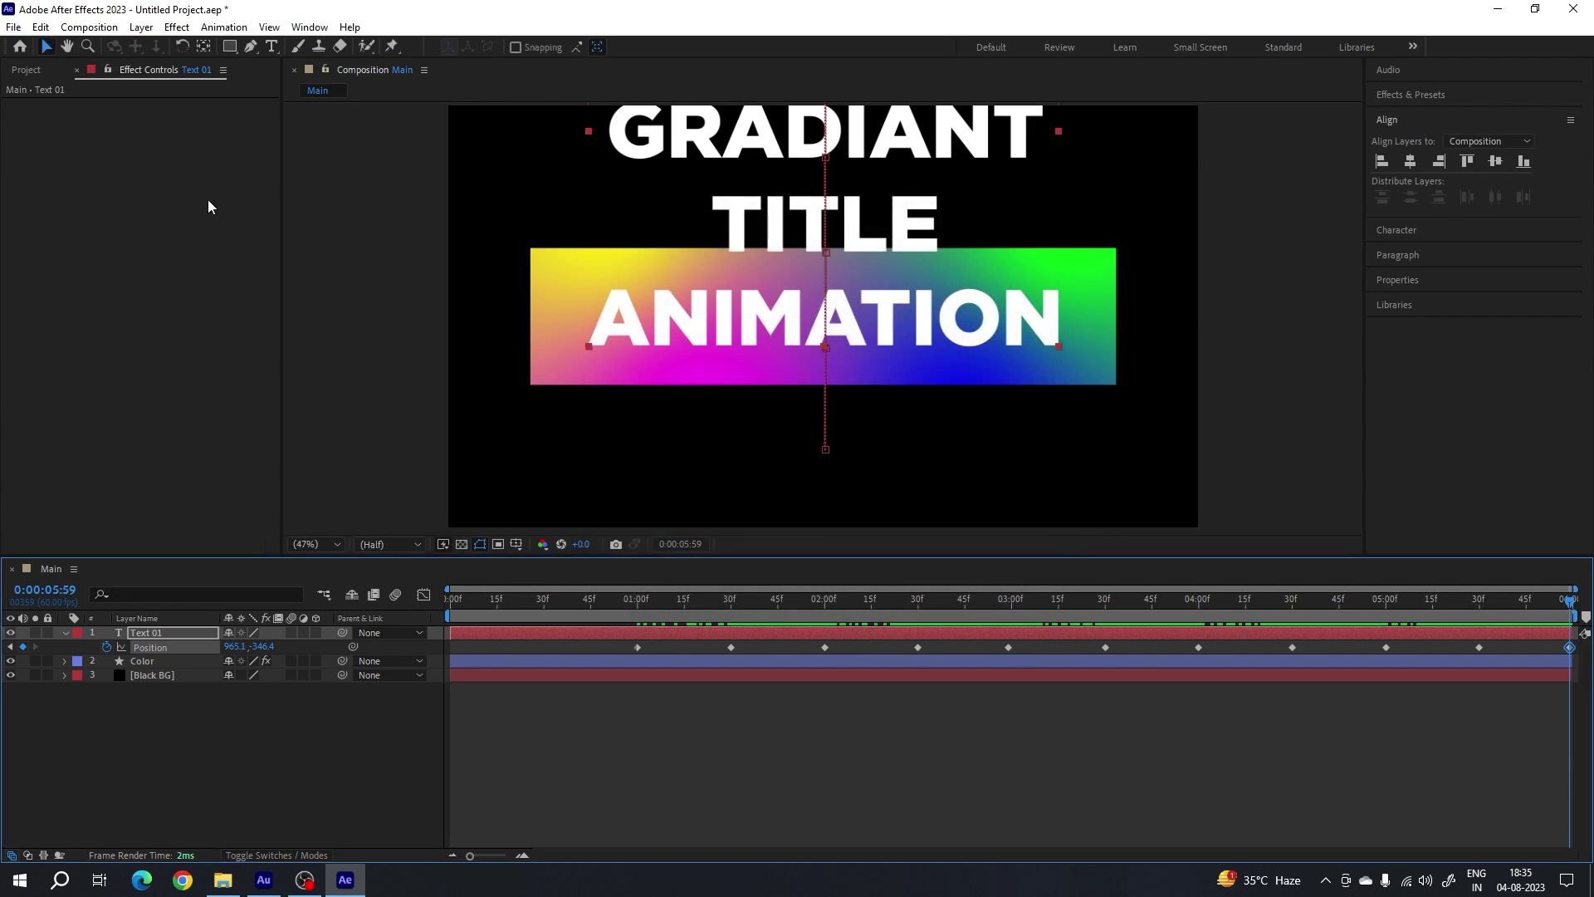
pyautogui.click(89, 27)
pyautogui.click(136, 70)
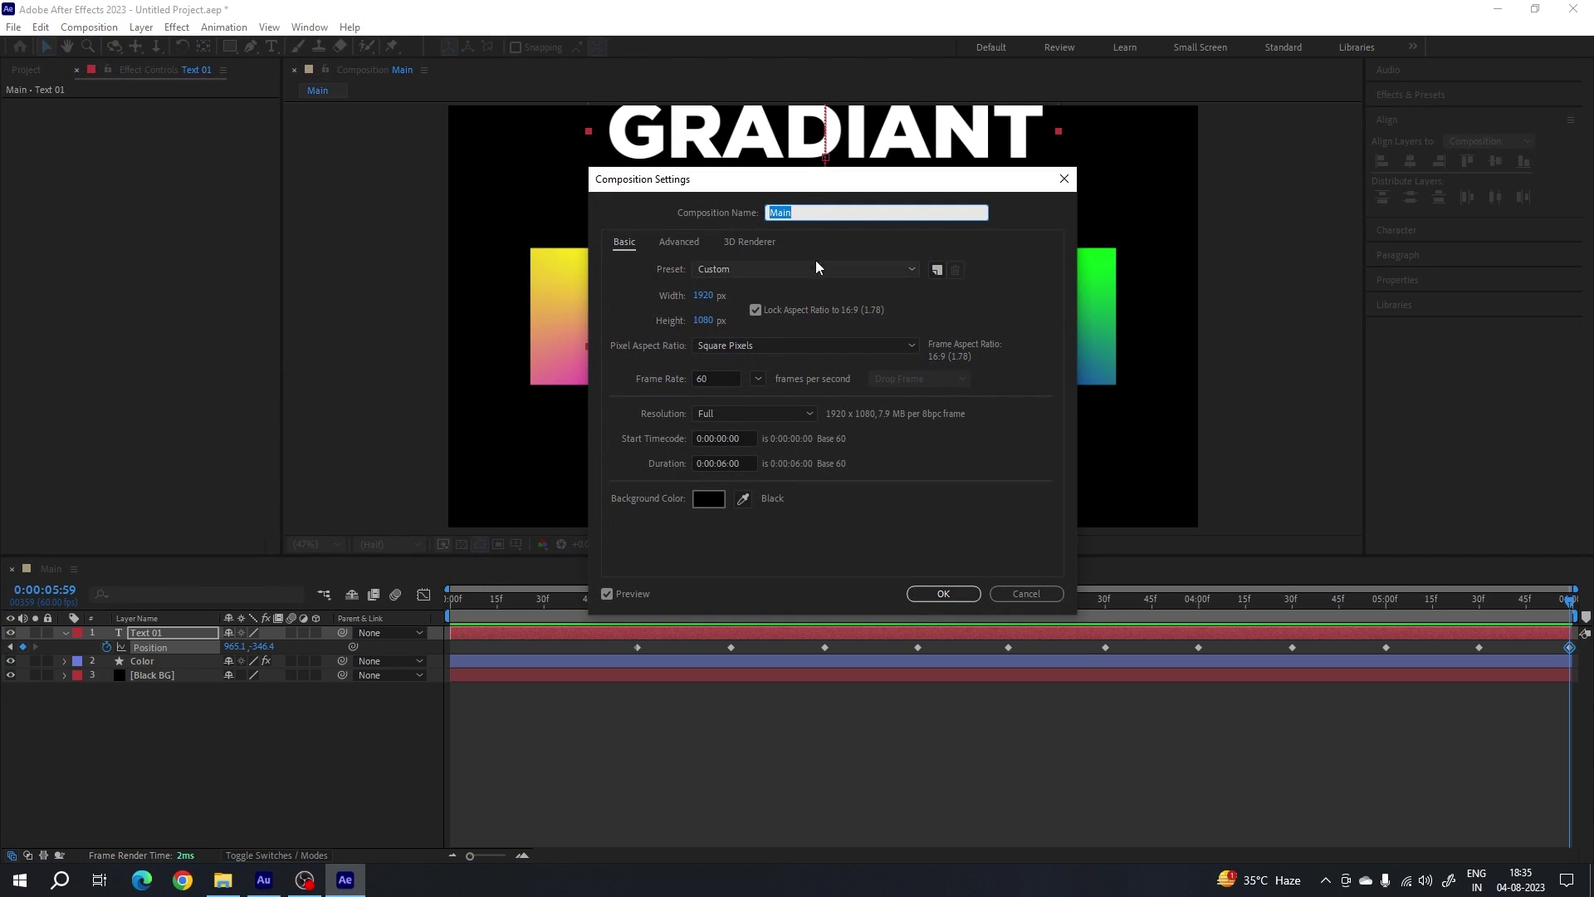
pyautogui.click(728, 463)
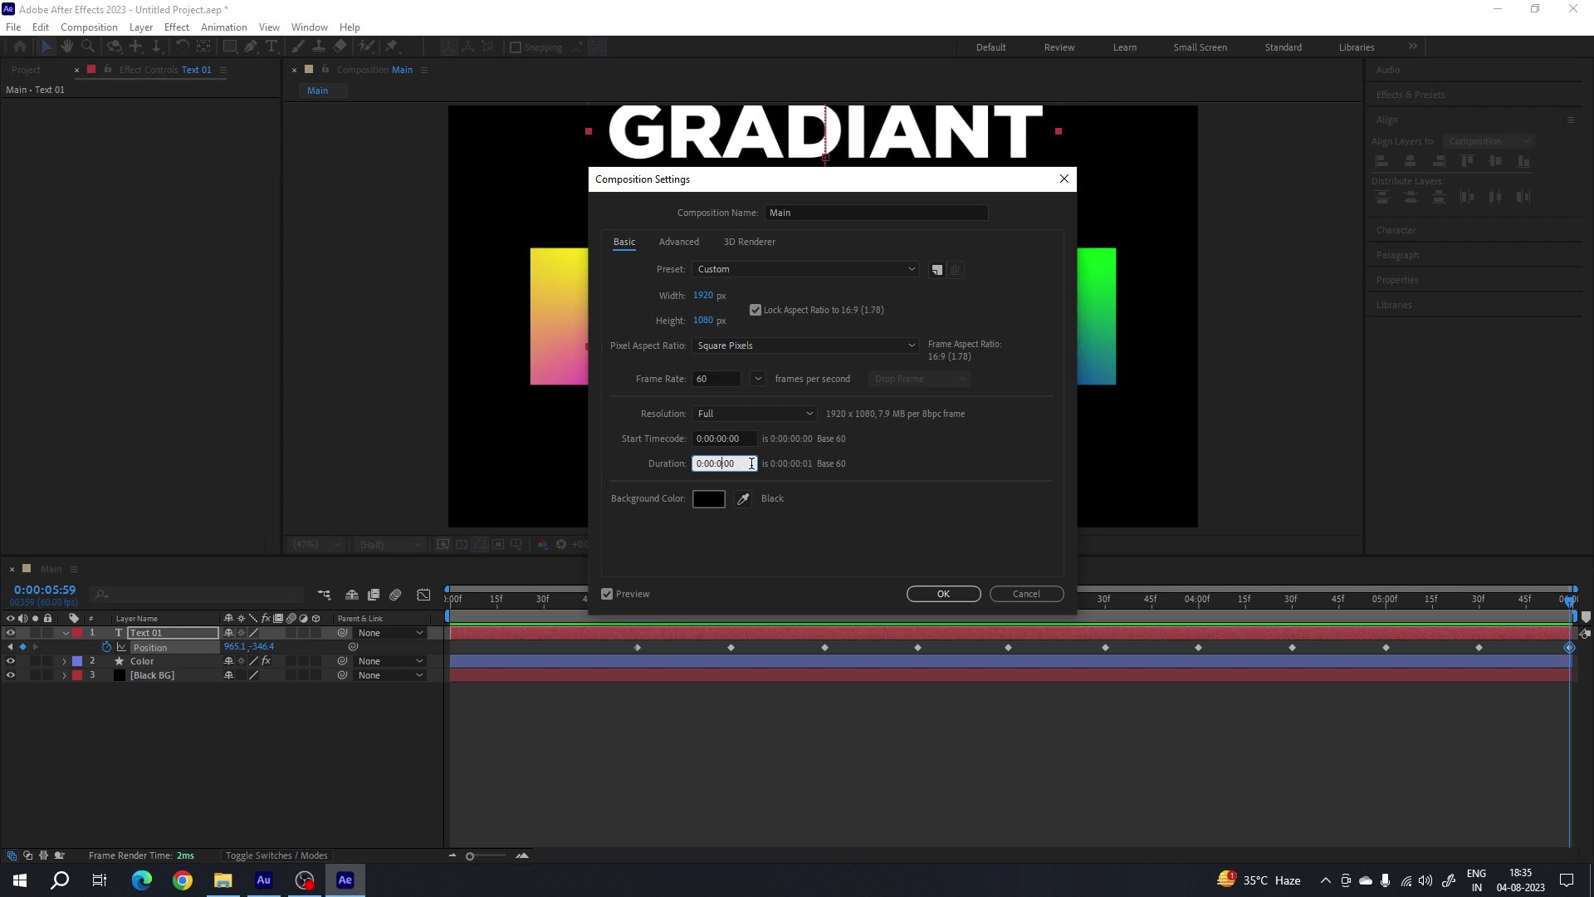
pyautogui.write('7')
pyautogui.press('Return')
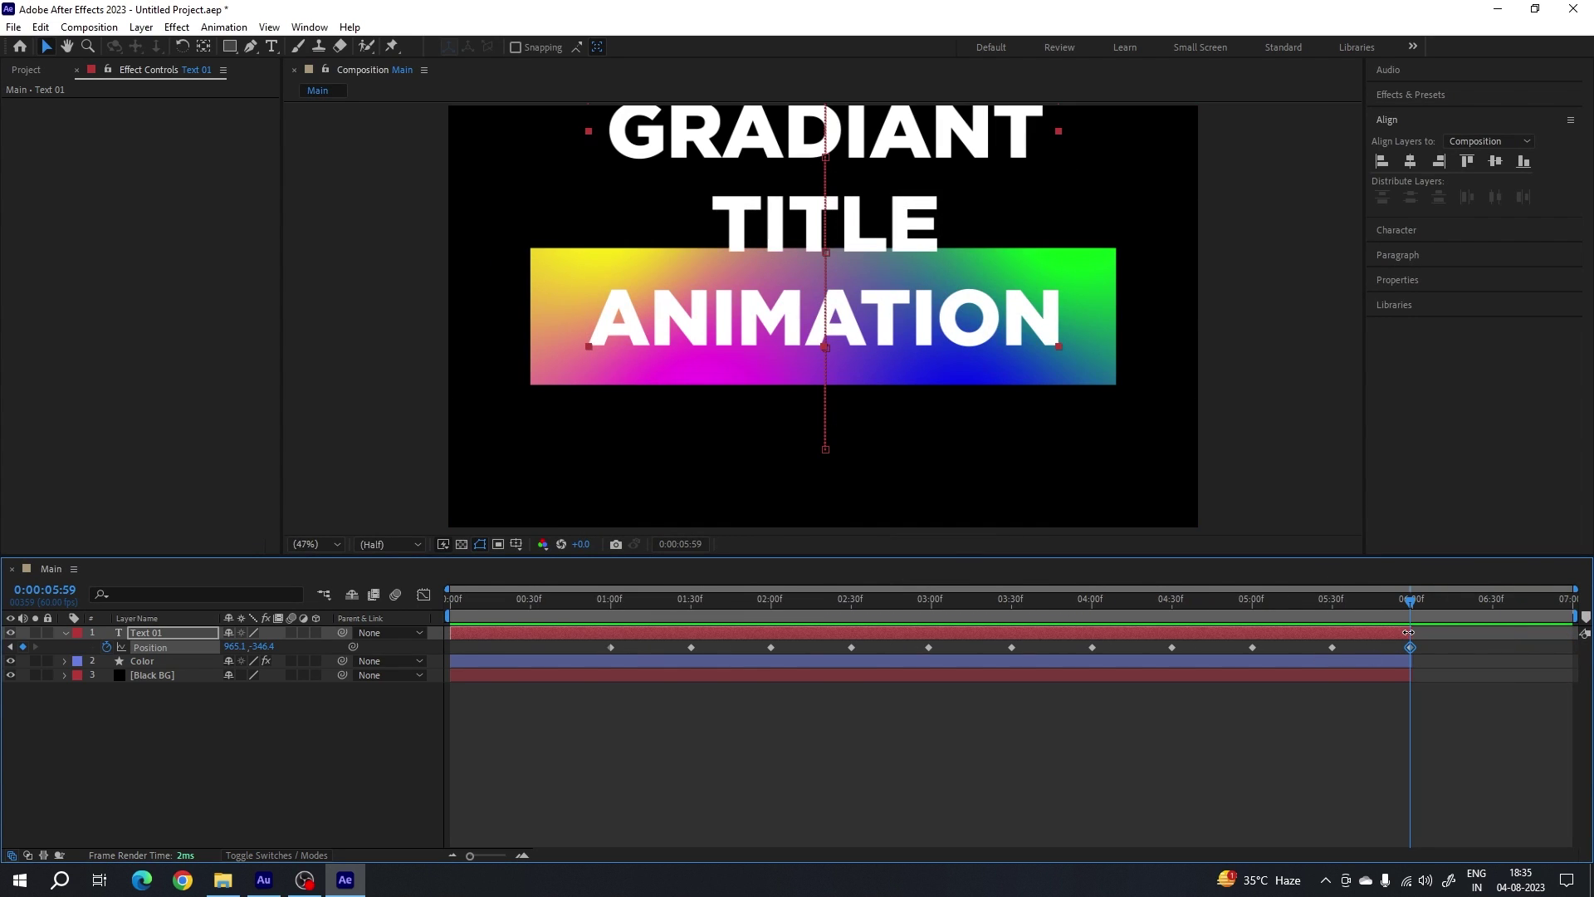
# - Extend the Text 01, Color and Black BG layers to the end of the seven-second composition
pyautogui.moveTo(1409, 633); pyautogui.dragTo(1578, 633)
pyautogui.moveTo(1410, 661); pyautogui.dragTo(1578, 661)
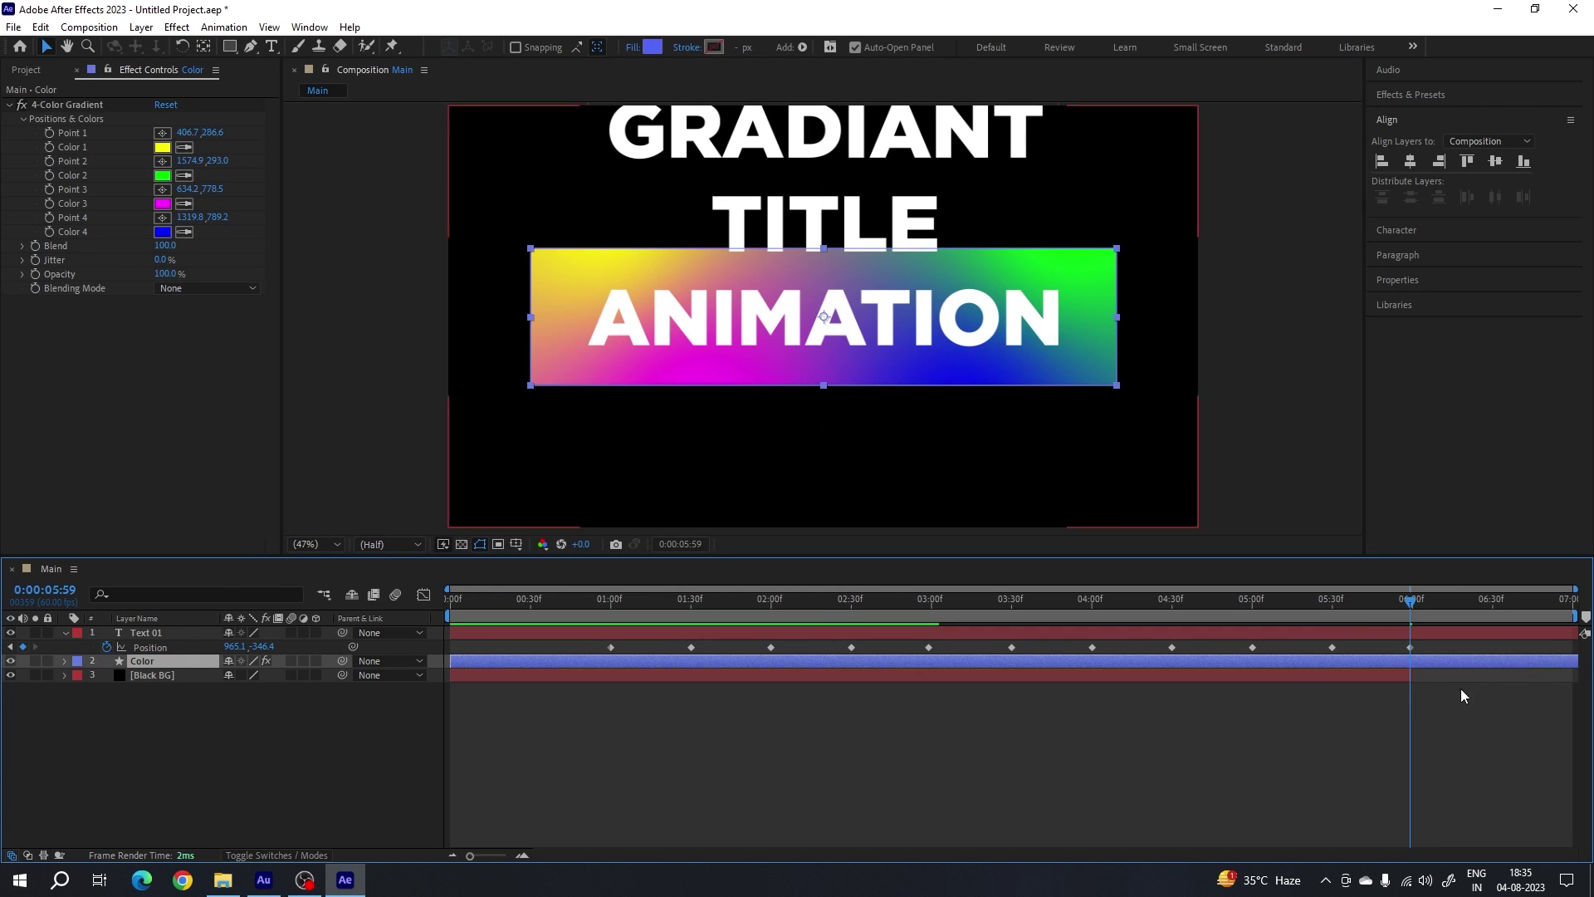
pyautogui.moveTo(1410, 675); pyautogui.dragTo(1578, 675)
# - Raise Text 01 to Y -624.4 at 0:00:06:30 so ANIMATION sits above the rectangle, and preview the scroll from the start
pyautogui.moveTo(1395, 605); pyautogui.dragTo(1491, 614)
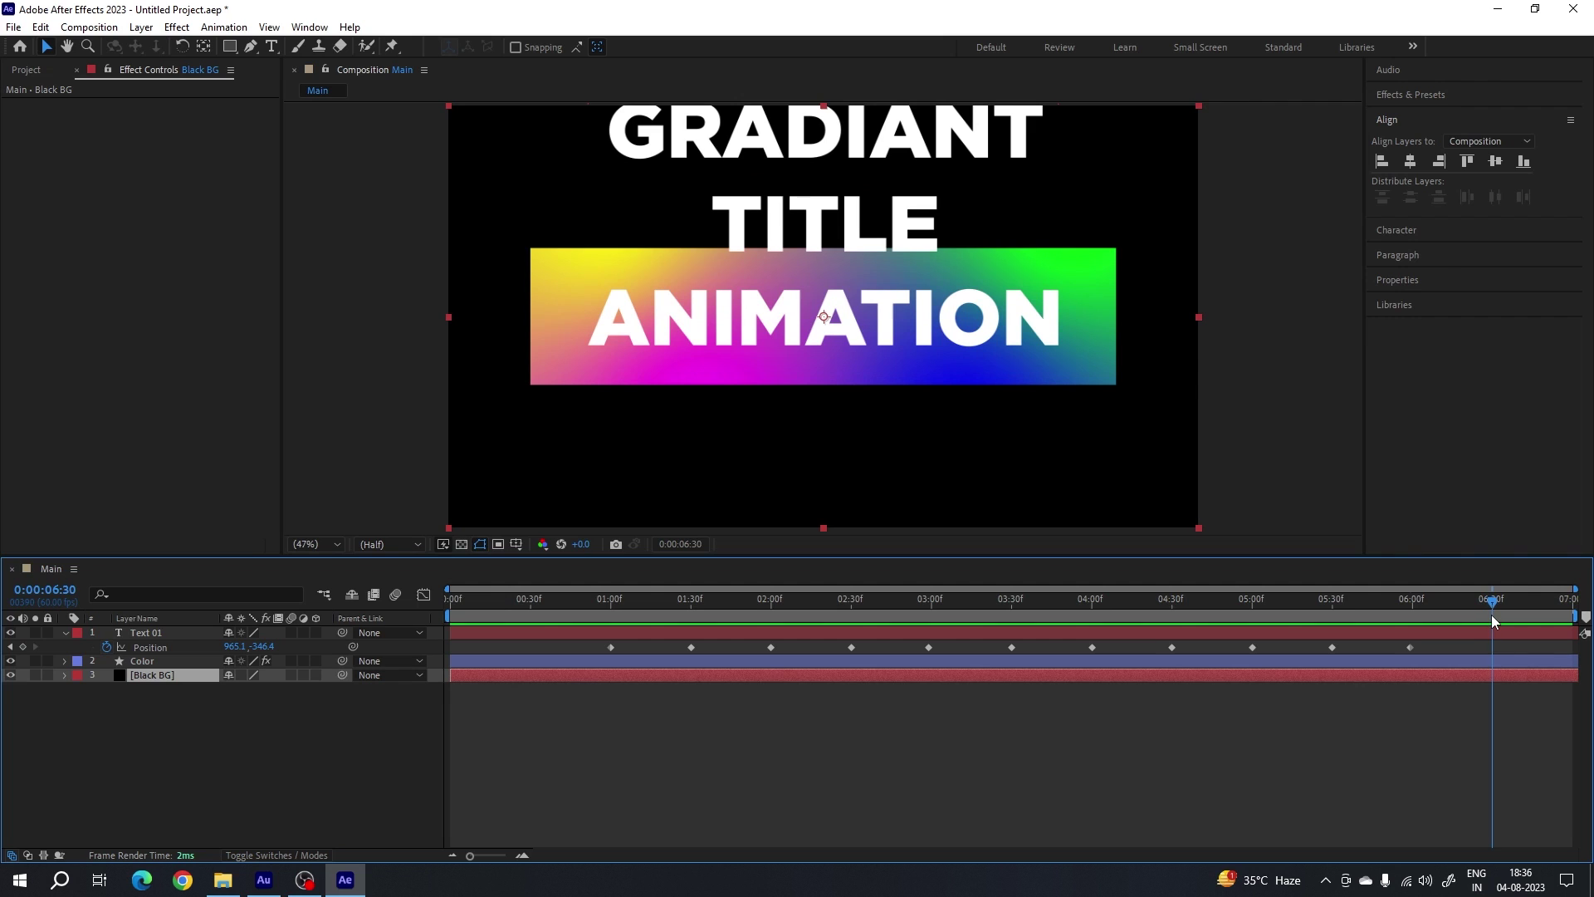
pyautogui.moveTo(259, 647); pyautogui.dragTo(125, 651)
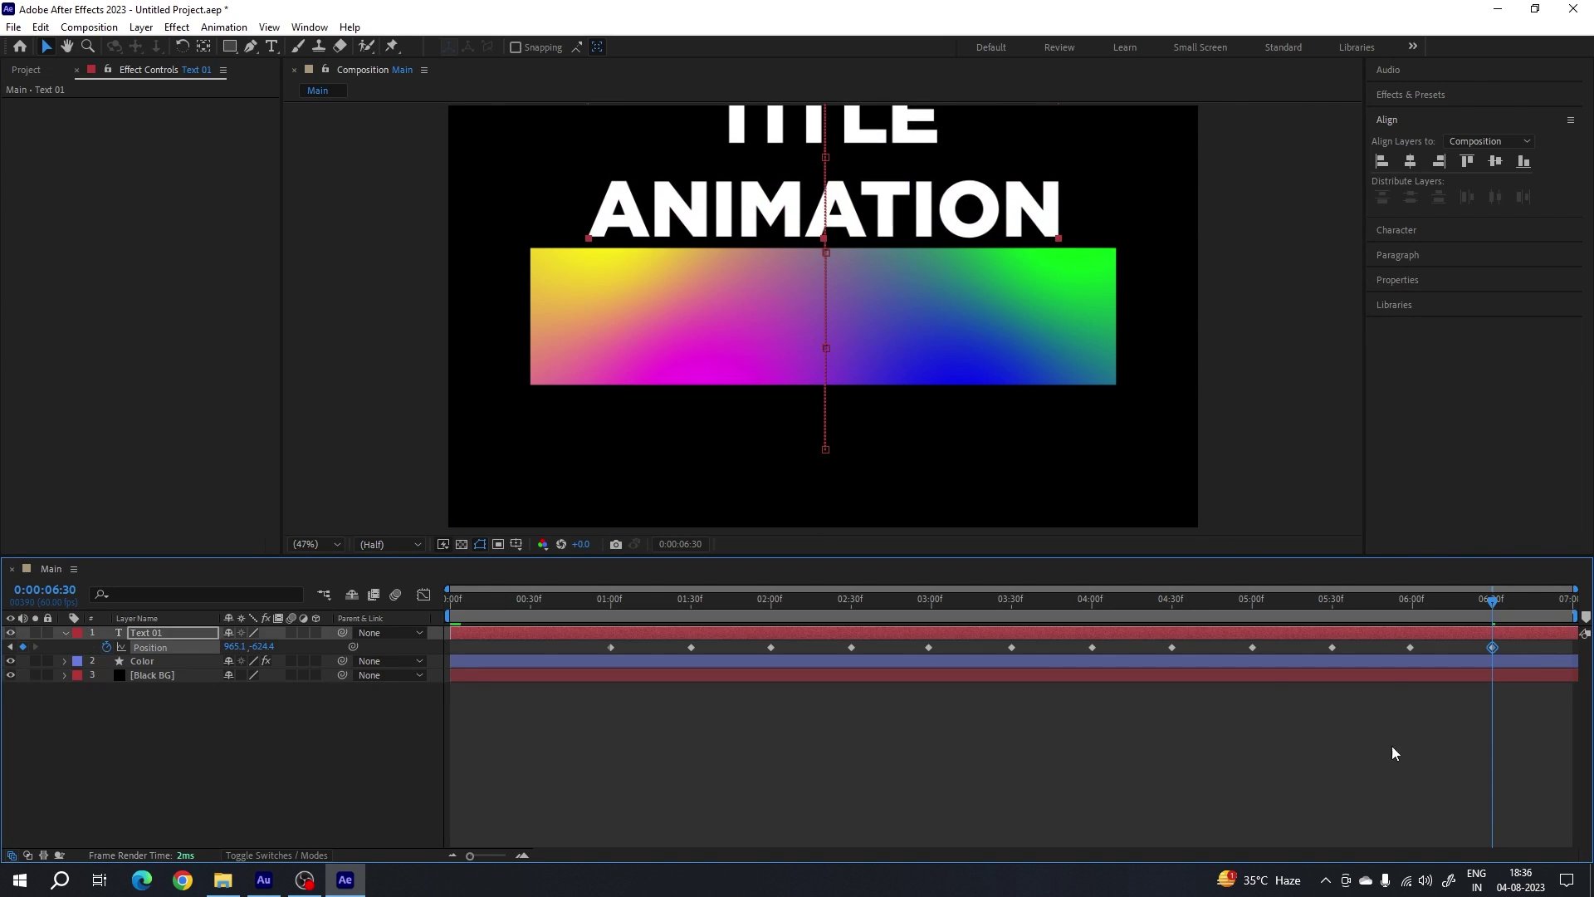
pyautogui.click(450, 599)
pyautogui.press('space')
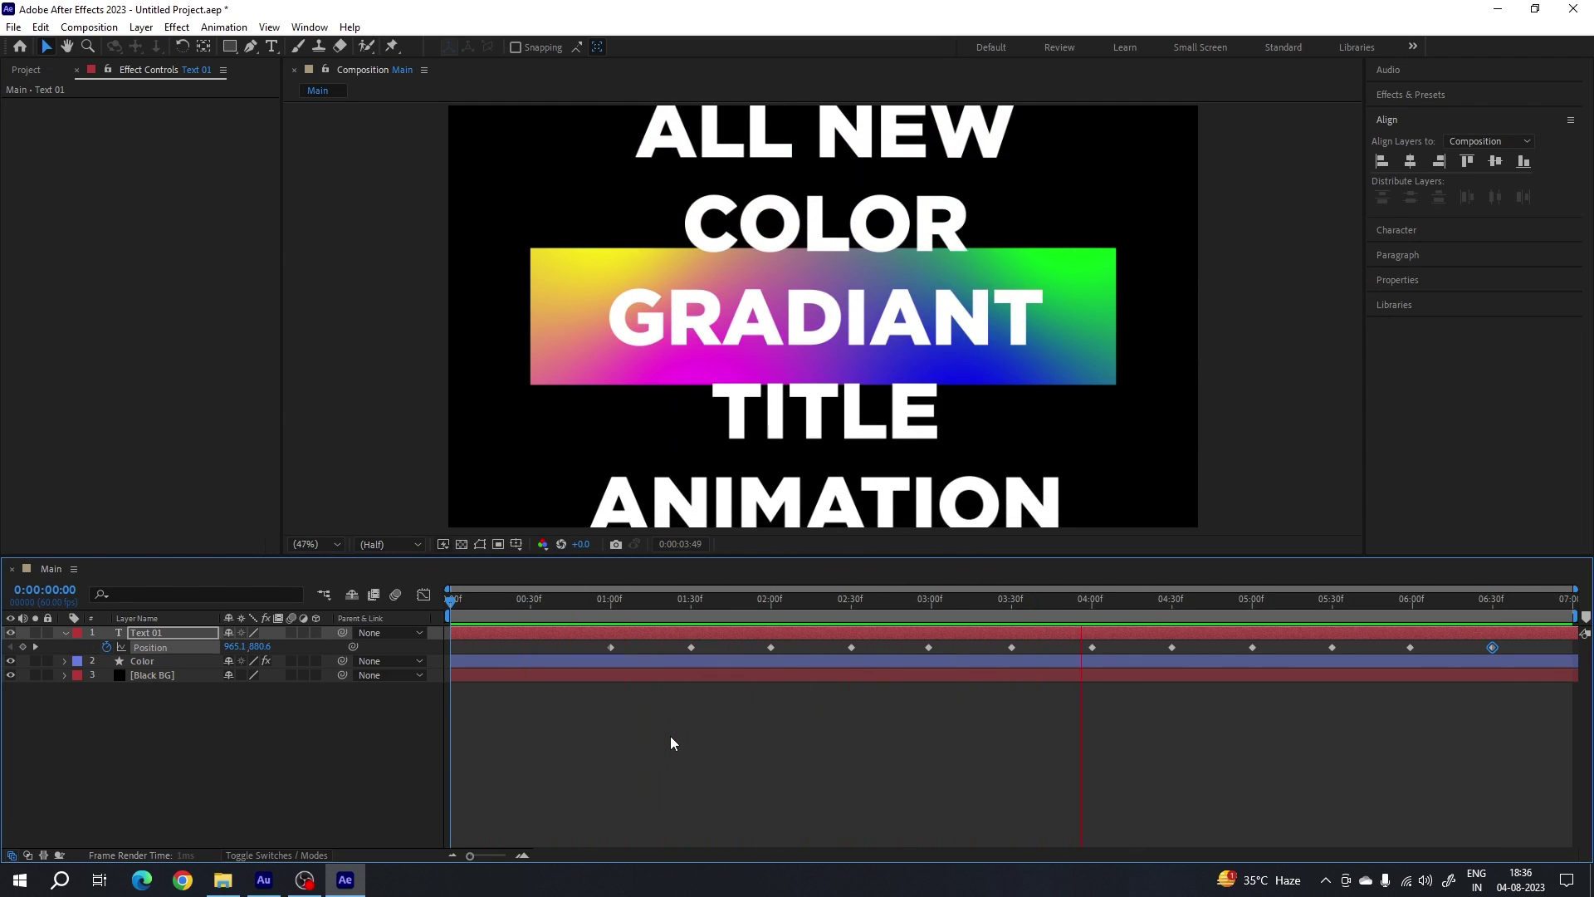
pyautogui.press('space')
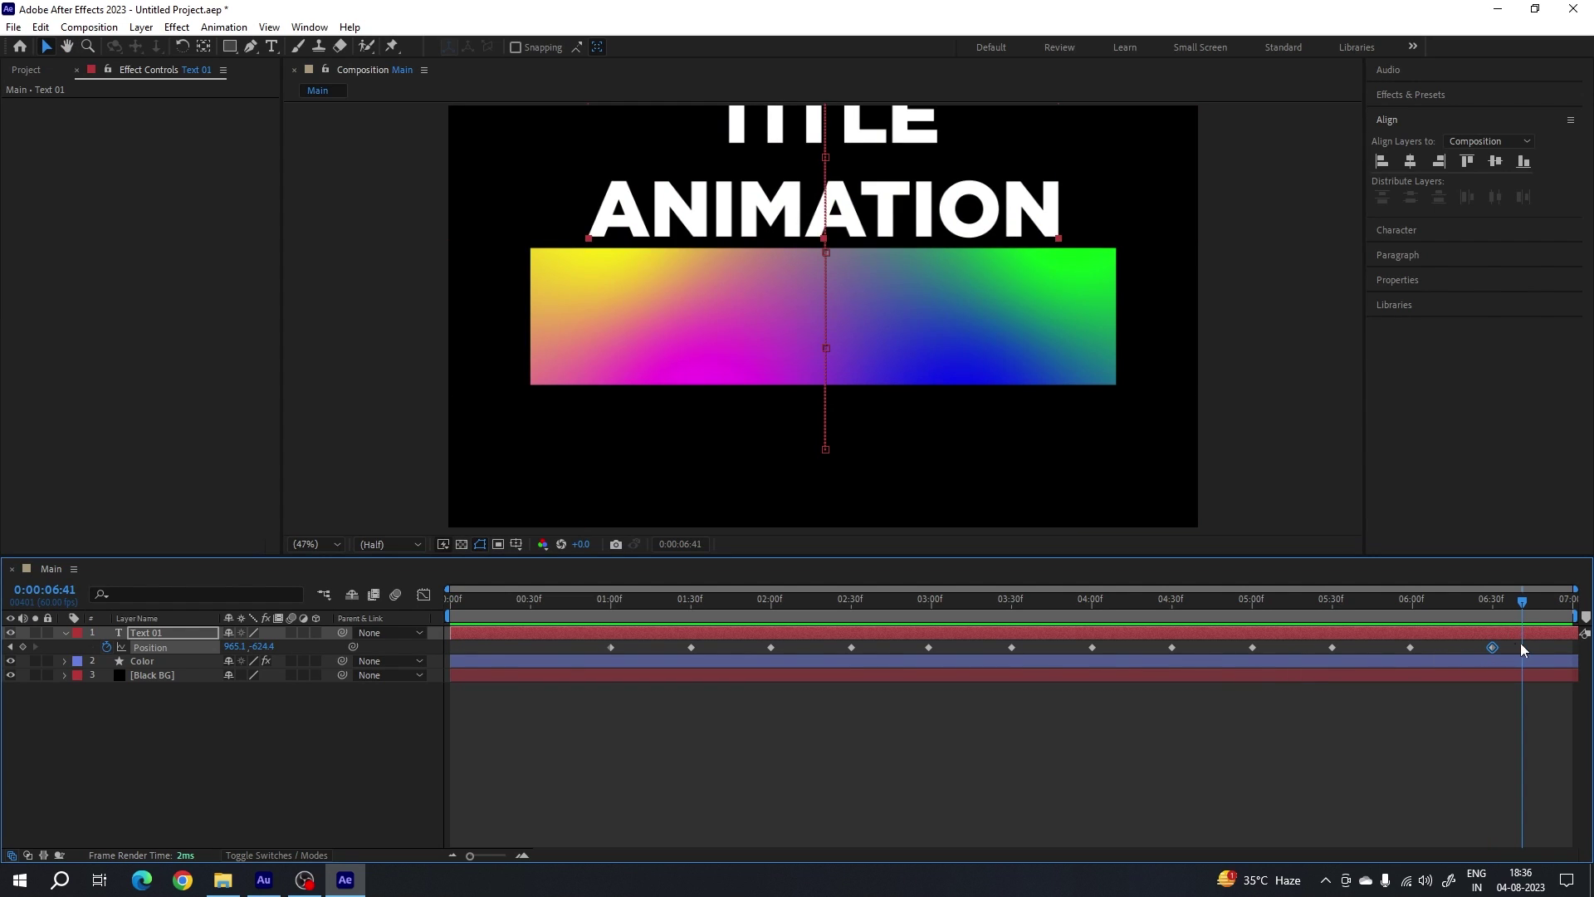
# - Apply Easy Ease to all Text 01 position keyframes and reshape their speed graph so every move peaks early and slows down gradually
pyautogui.moveTo(1533, 643); pyautogui.dragTo(591, 684)
pyautogui.press('F9')
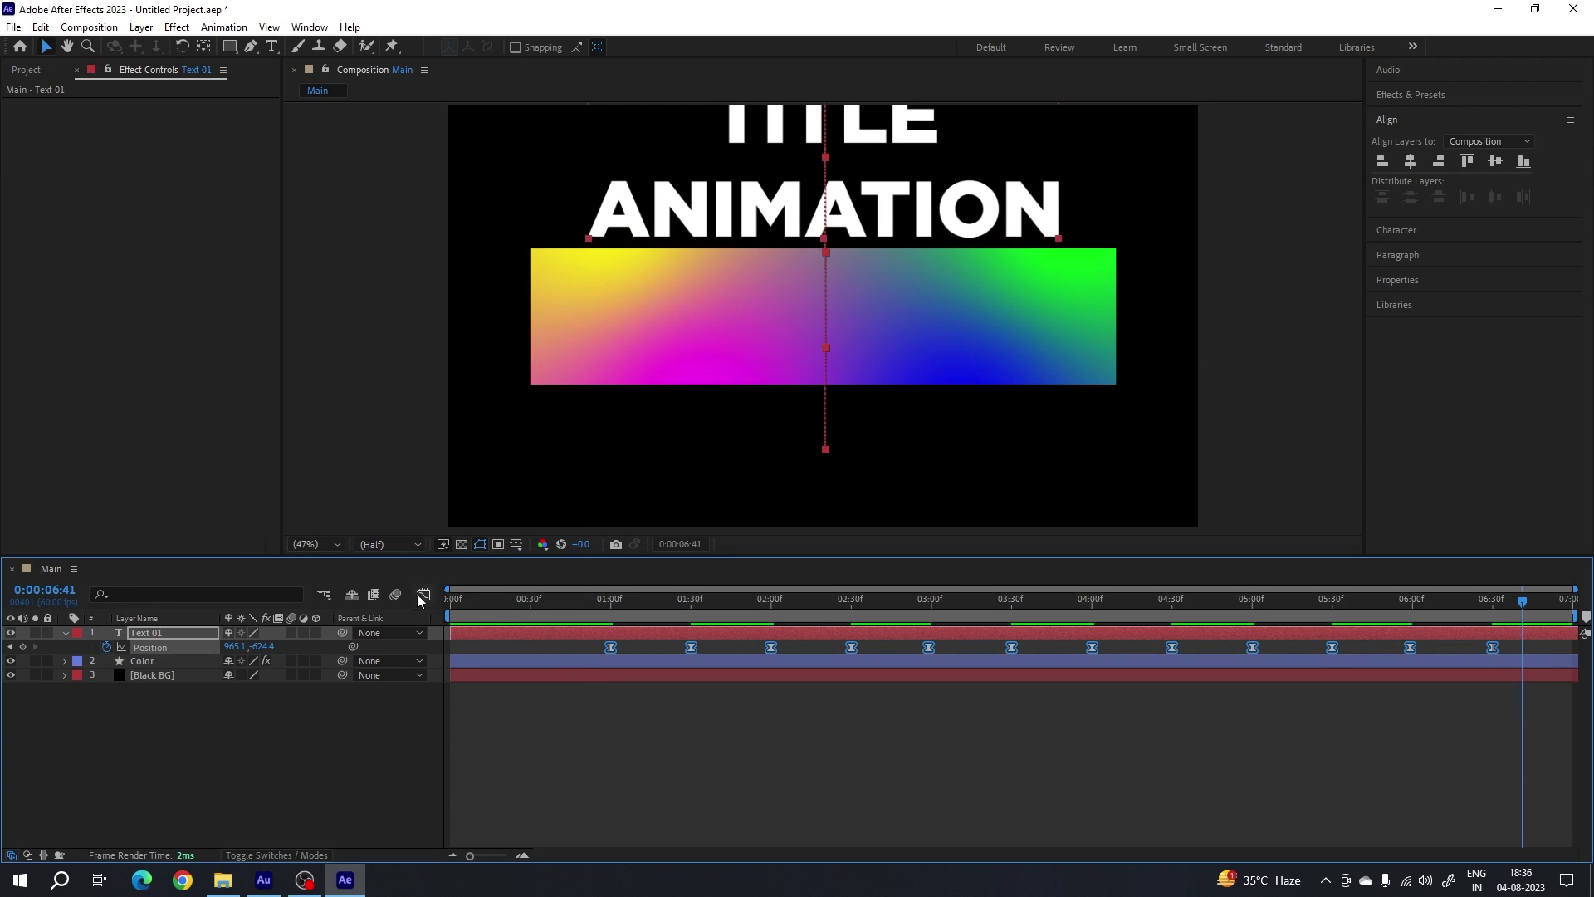
pyautogui.click(424, 596)
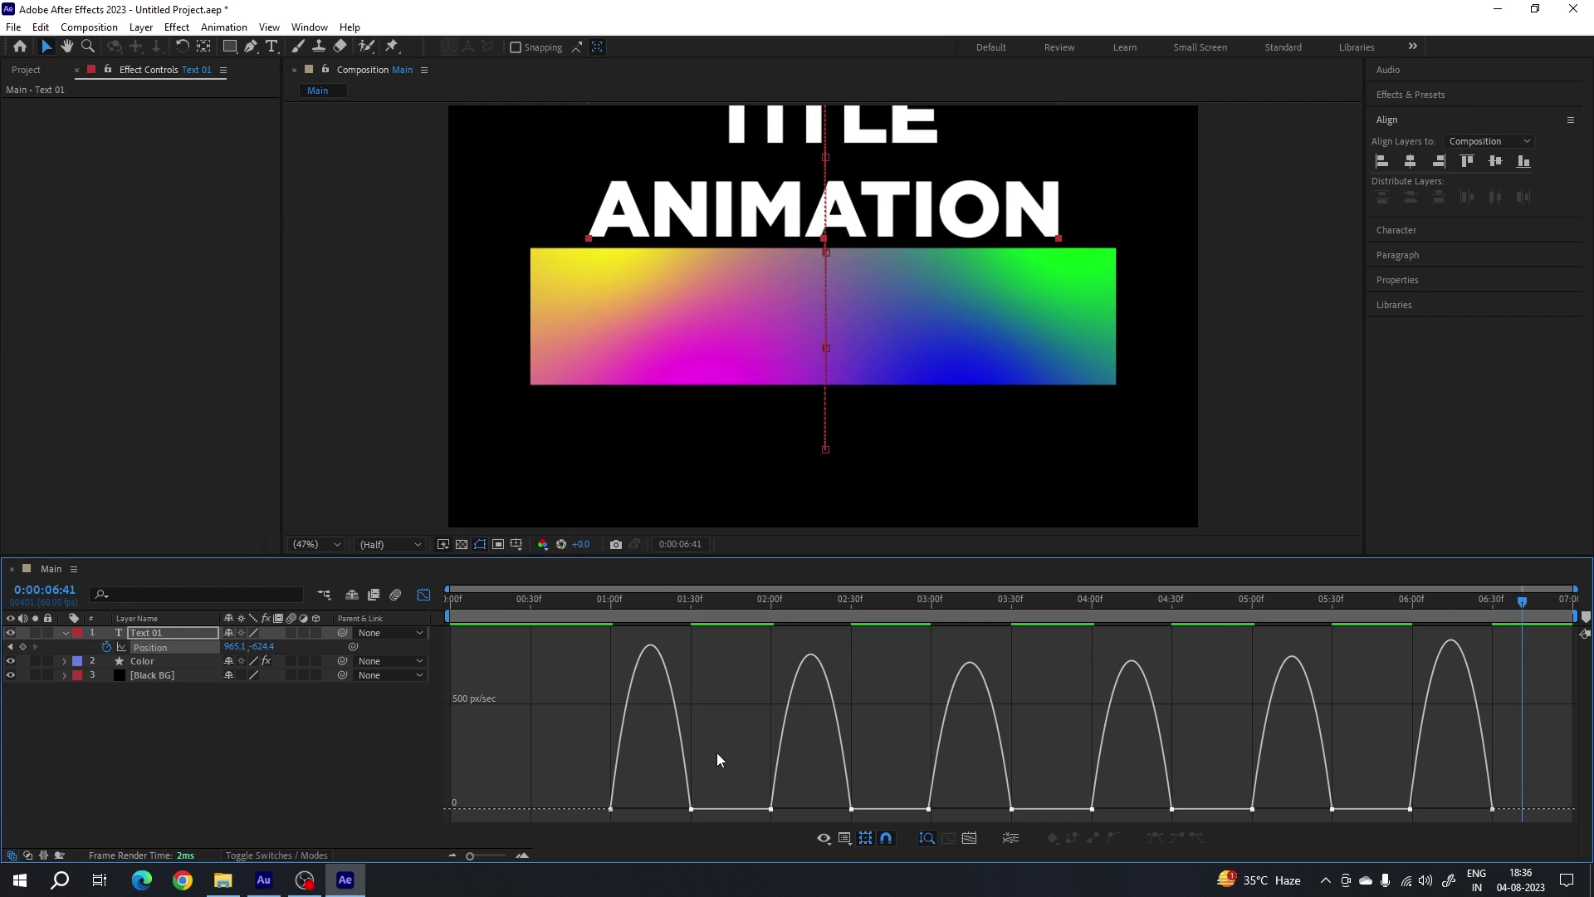
pyautogui.click(692, 808)
pyautogui.moveTo(840, 820); pyautogui.dragTo(842, 820)
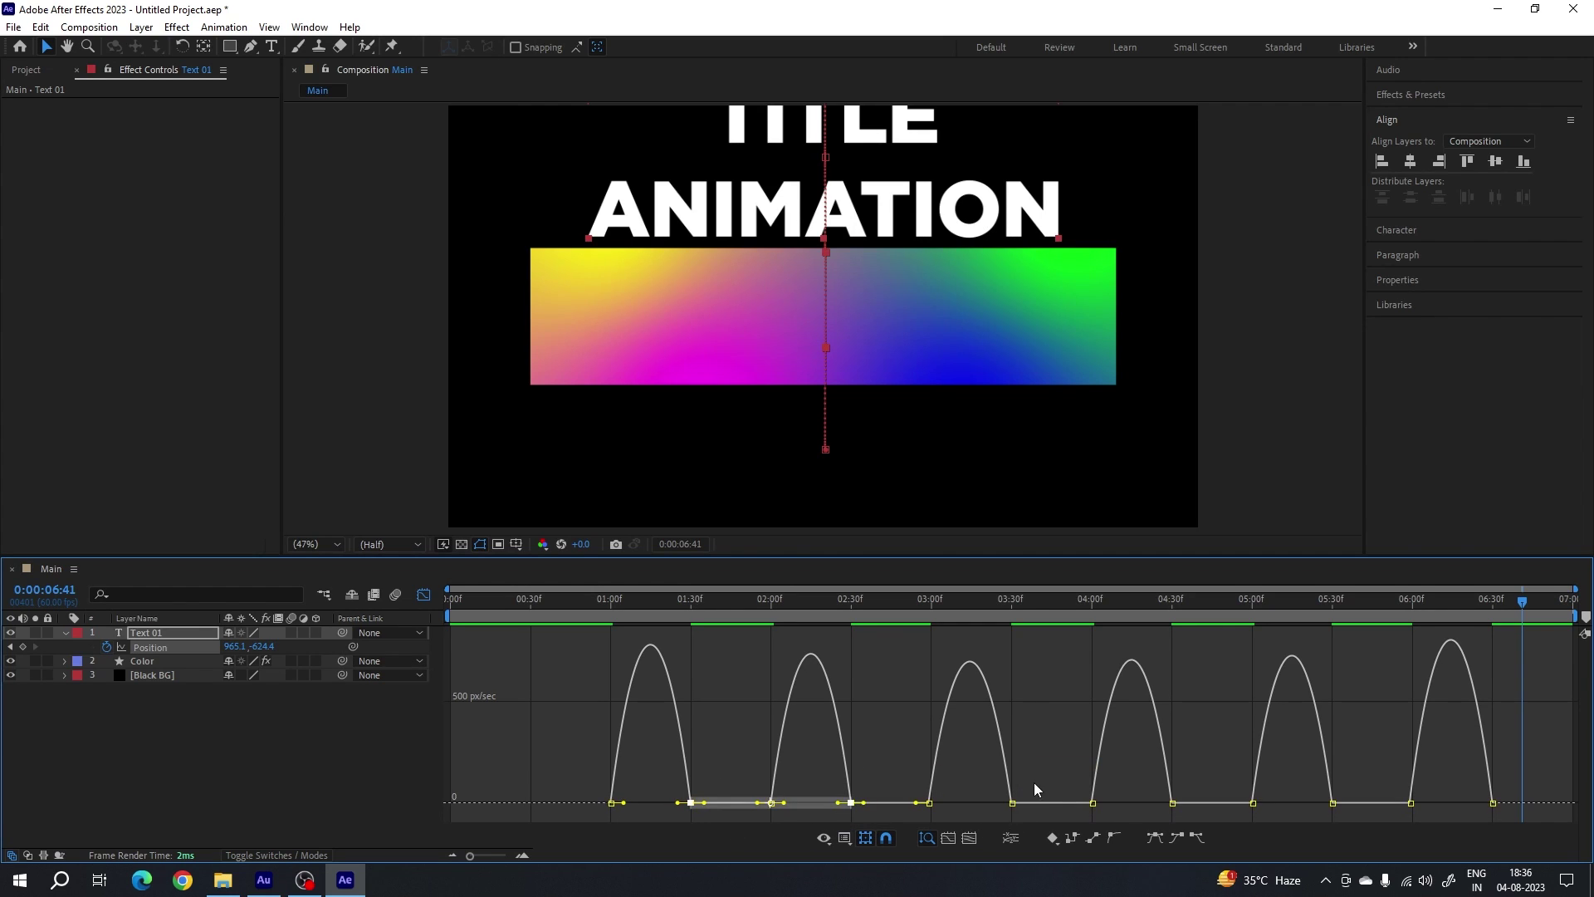
pyautogui.moveTo(997, 822); pyautogui.dragTo(997, 822)
pyautogui.moveTo(1197, 782); pyautogui.dragTo(1167, 830)
pyautogui.moveTo(1358, 775); pyautogui.dragTo(1320, 826)
pyautogui.moveTo(1529, 768); pyautogui.dragTo(1482, 822)
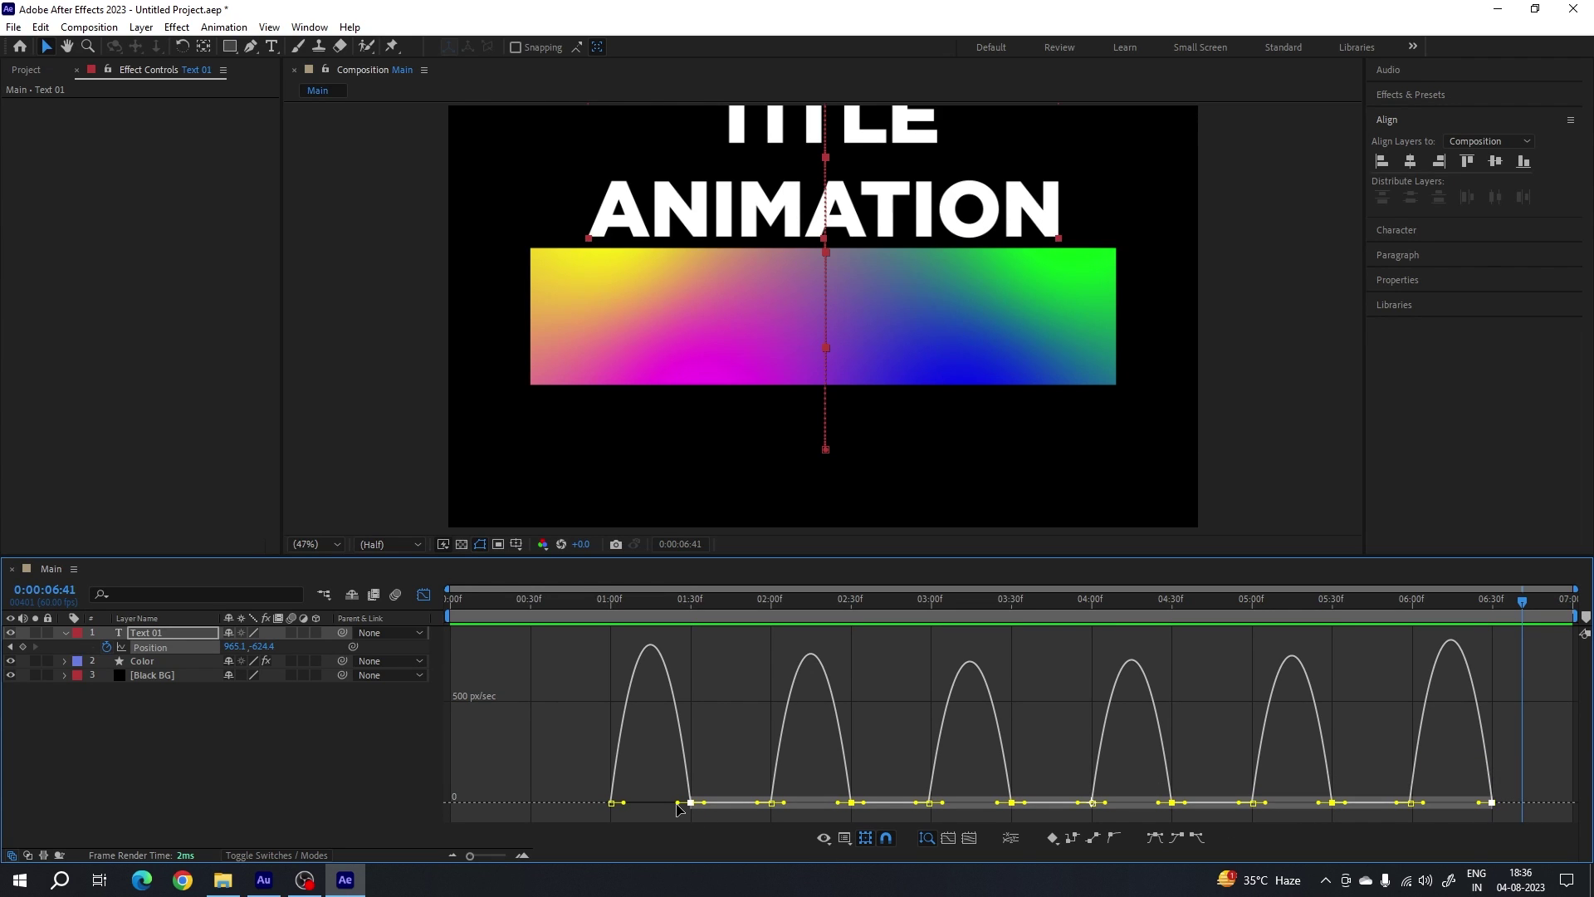
pyautogui.moveTo(679, 803); pyautogui.dragTo(630, 808)
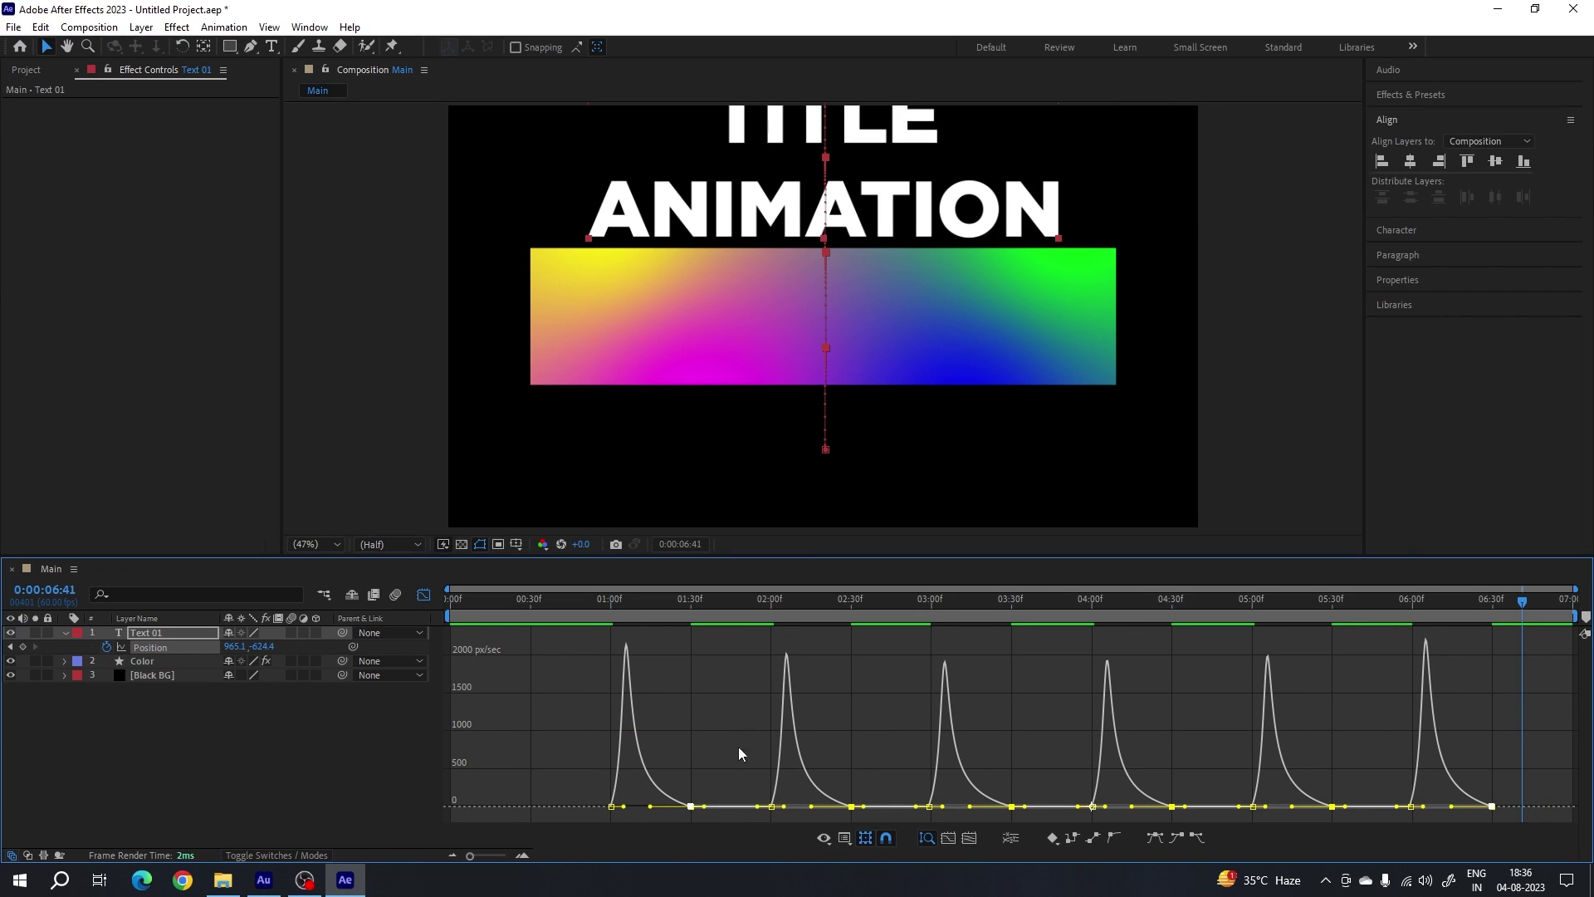
pyautogui.click(423, 594)
# - Preview the eased text scrolling over the rectangle
pyautogui.click(564, 600)
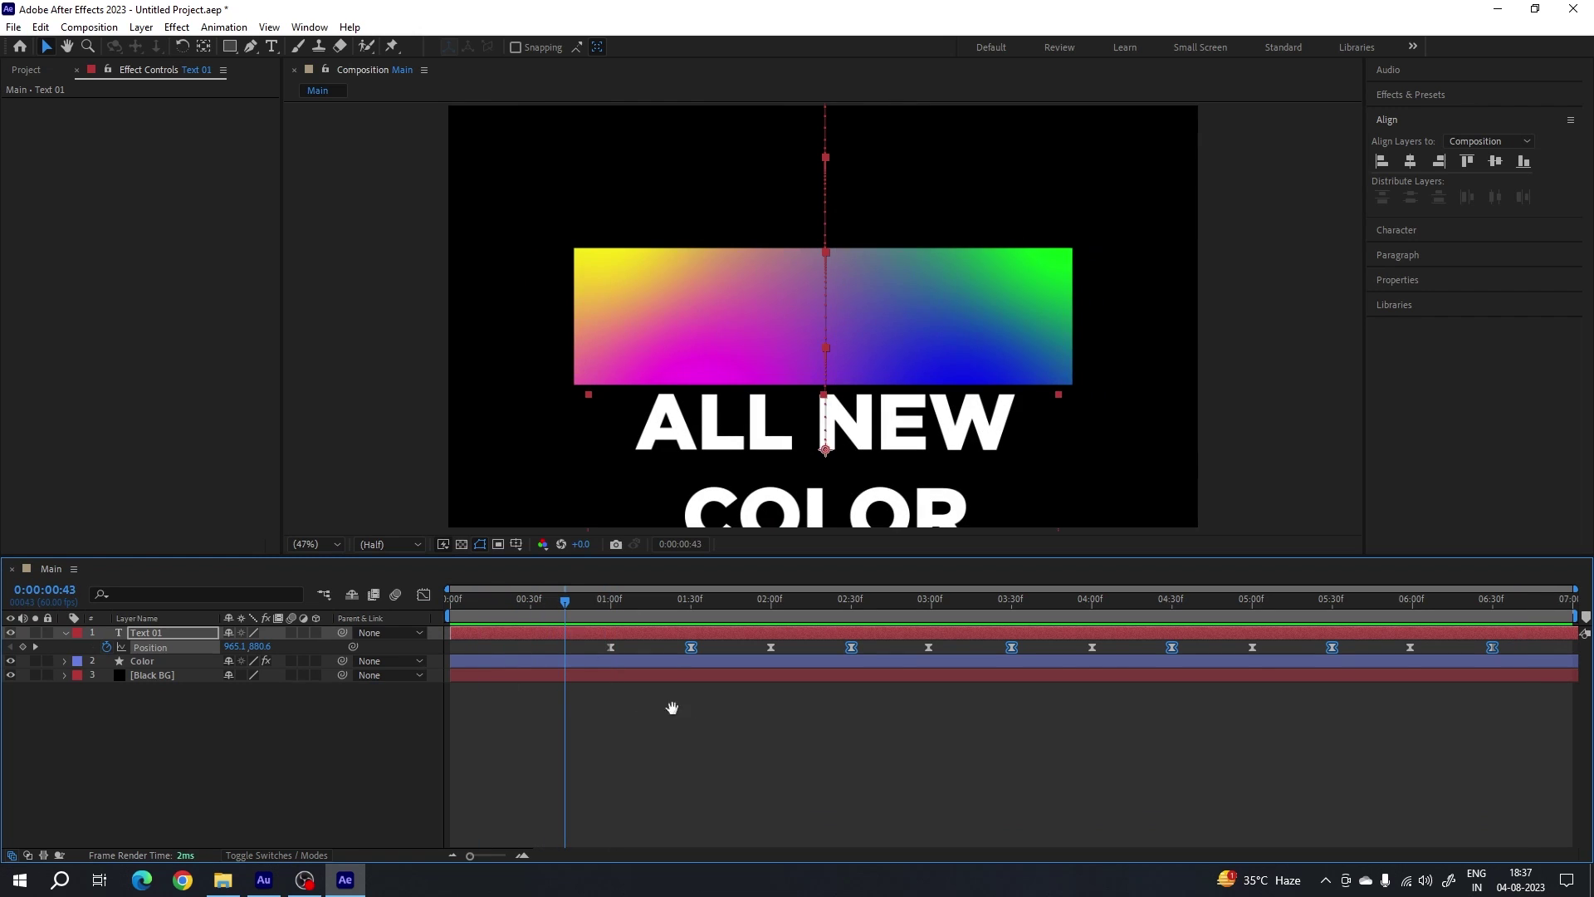
pyautogui.press('space')
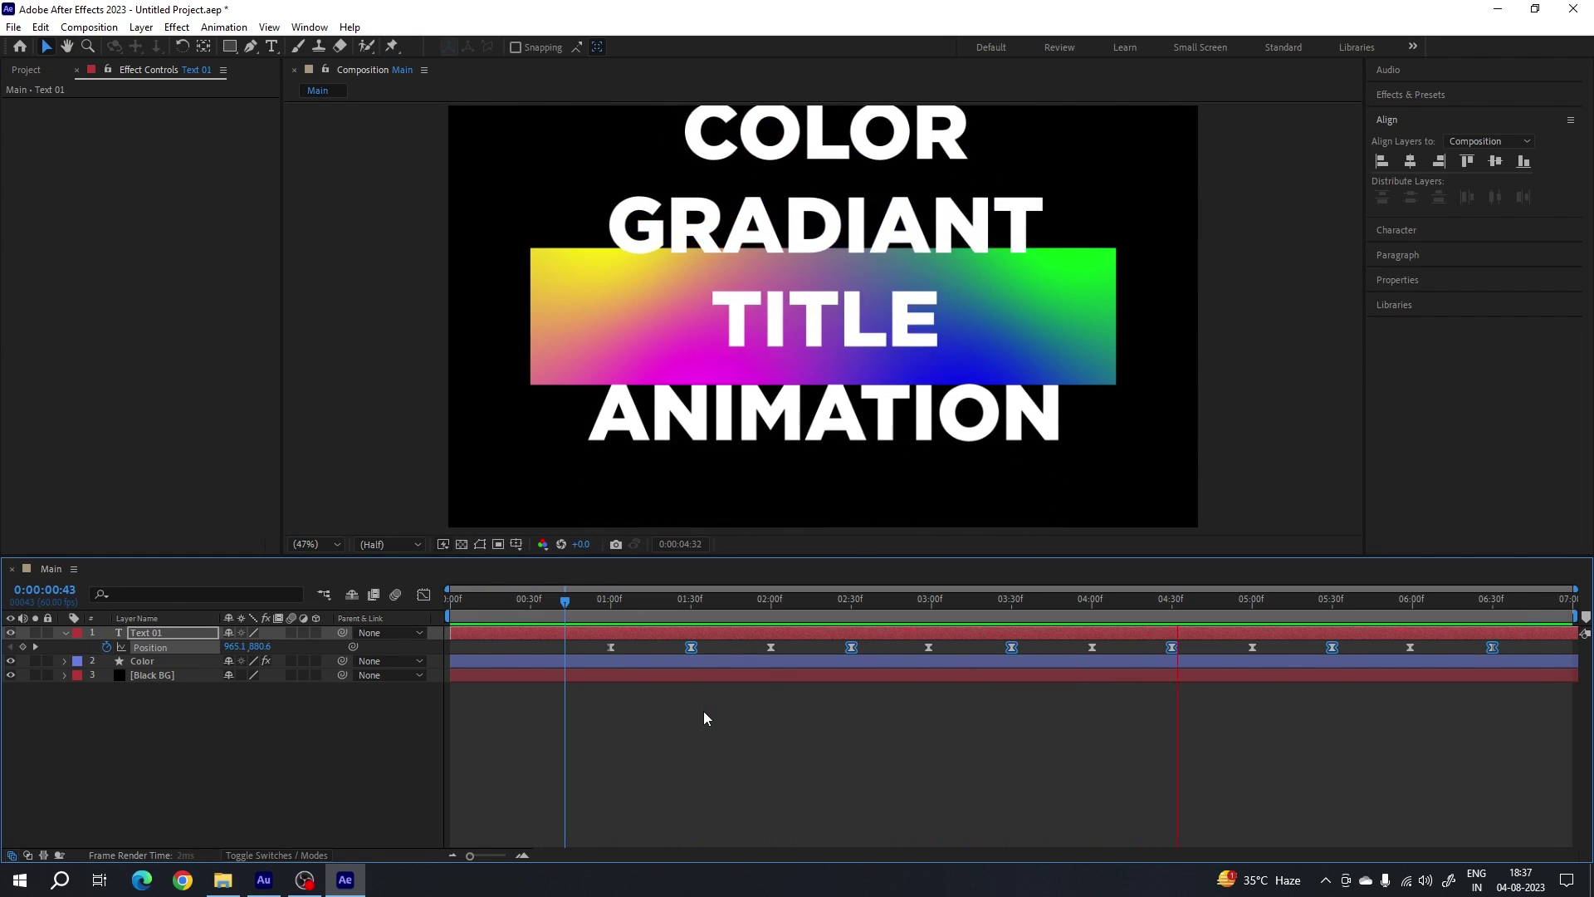
pyautogui.click(605, 598)
pyautogui.click(594, 600)
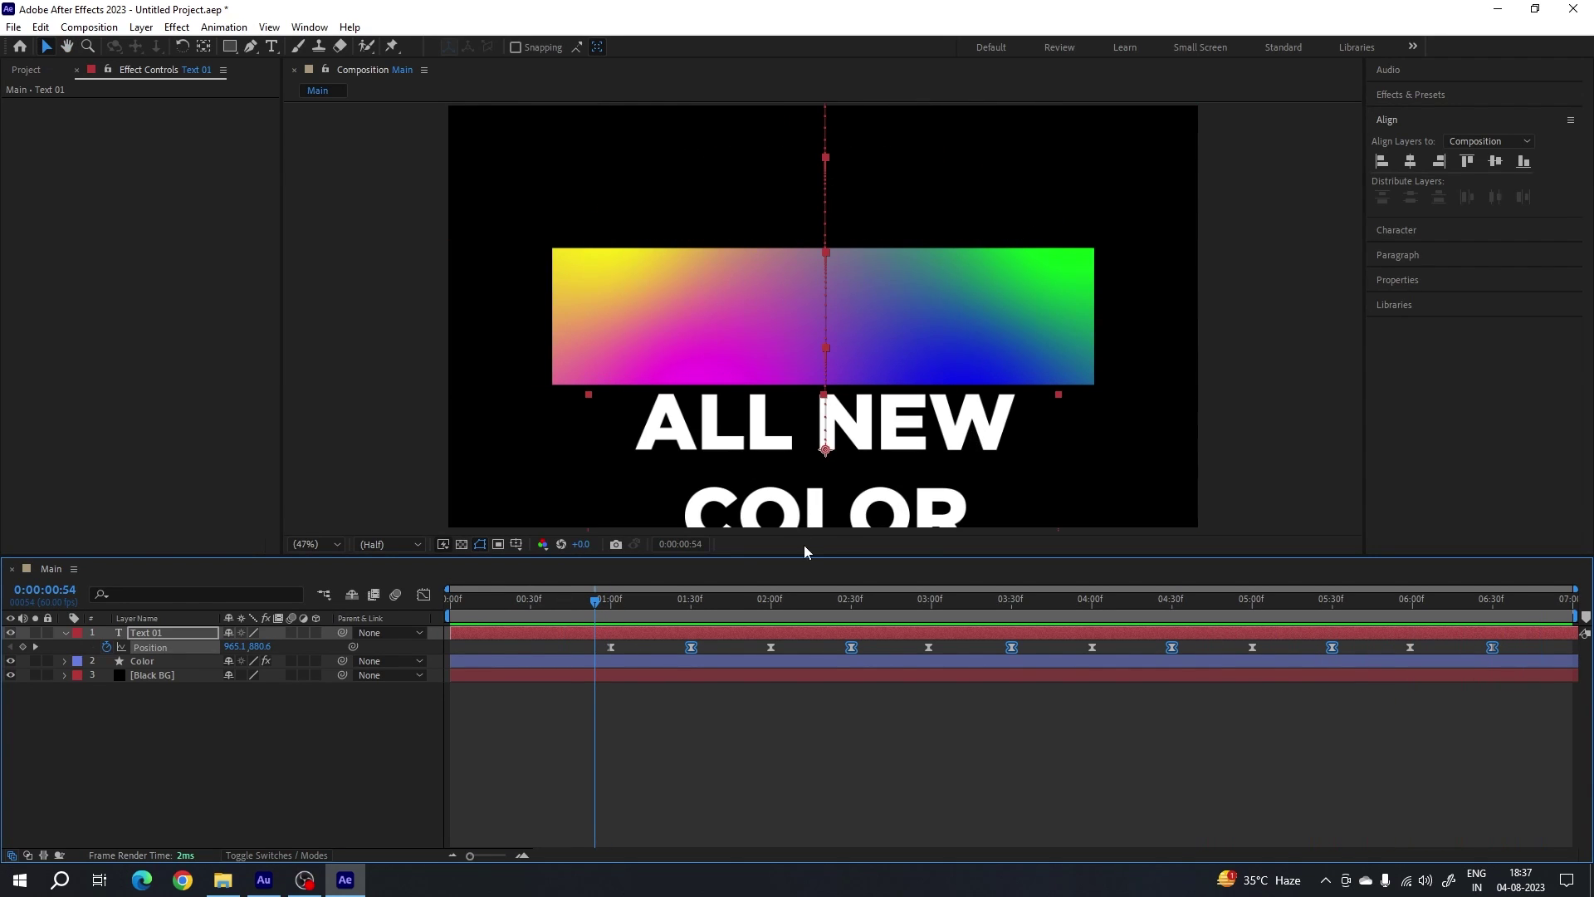
# - Collapse Text 01's properties, duplicate the Color layer, and move the copy above Text 01
pyautogui.click(65, 633)
pyautogui.click(157, 661)
pyautogui.click(157, 648)
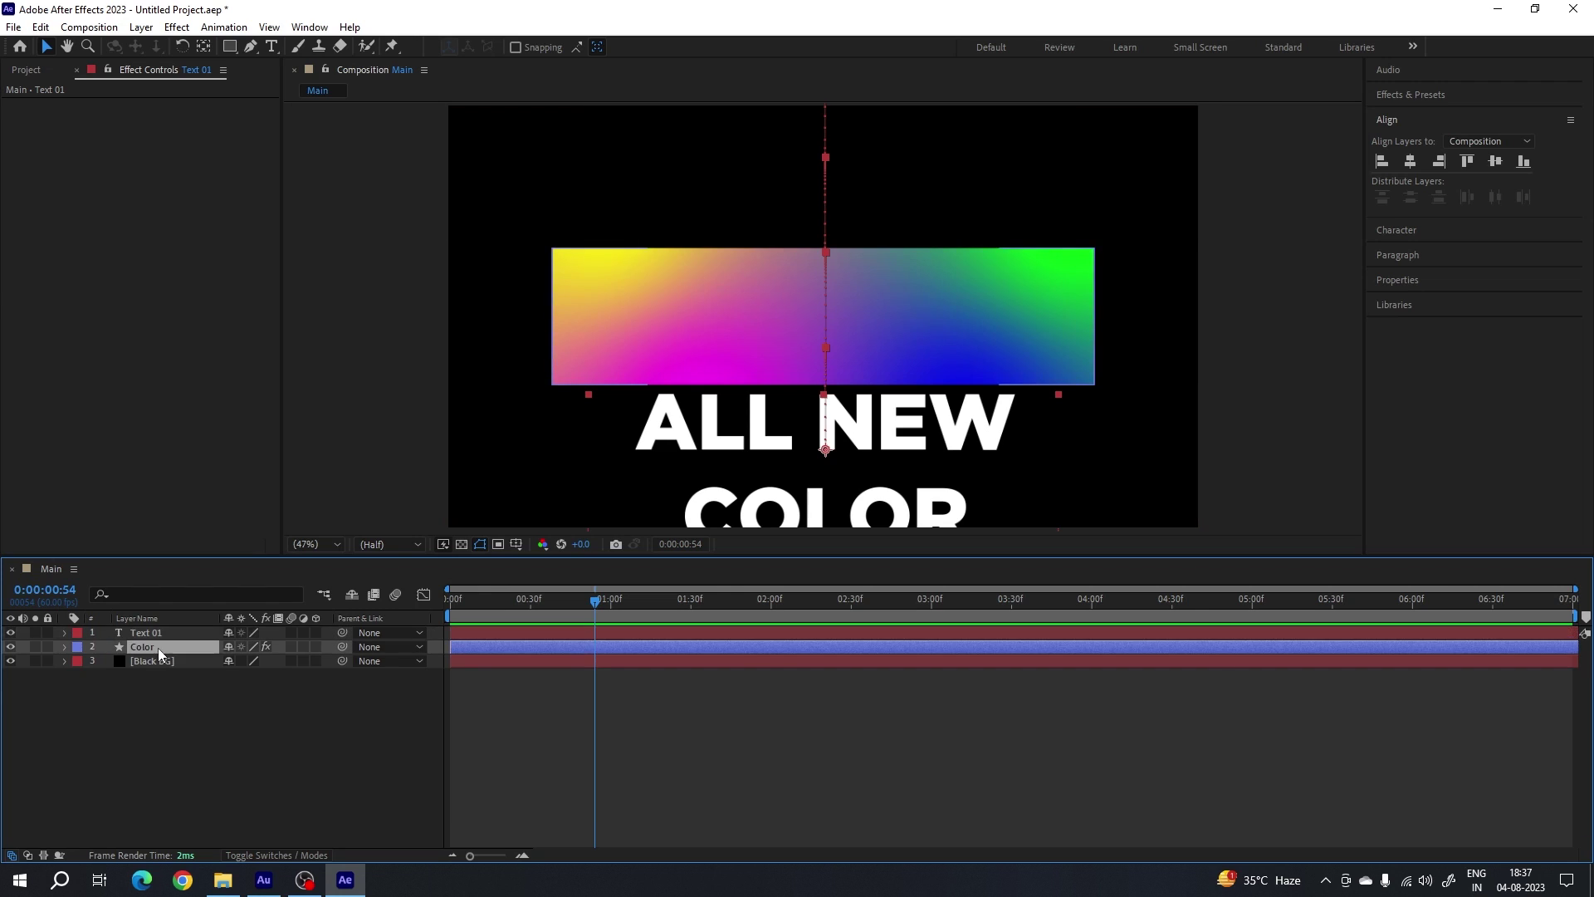
pyautogui.hotkey('ctrl', 'd')
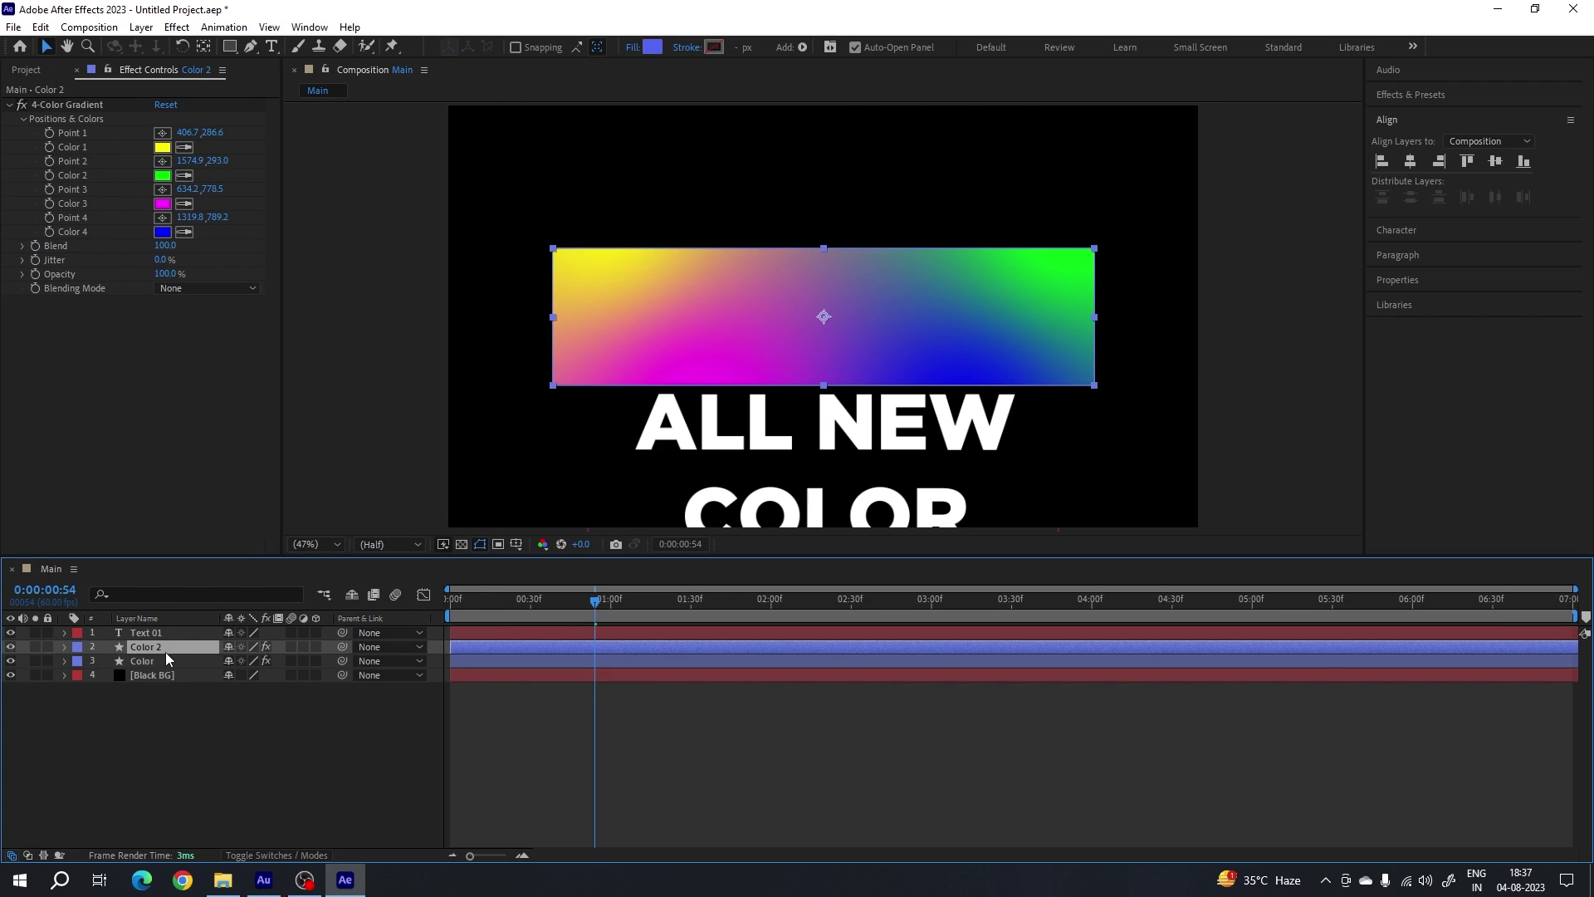
pyautogui.moveTo(162, 650); pyautogui.dragTo(177, 631)
# - Rename the duplicated Color layer as Matte 01
pyautogui.rightClick(173, 631)
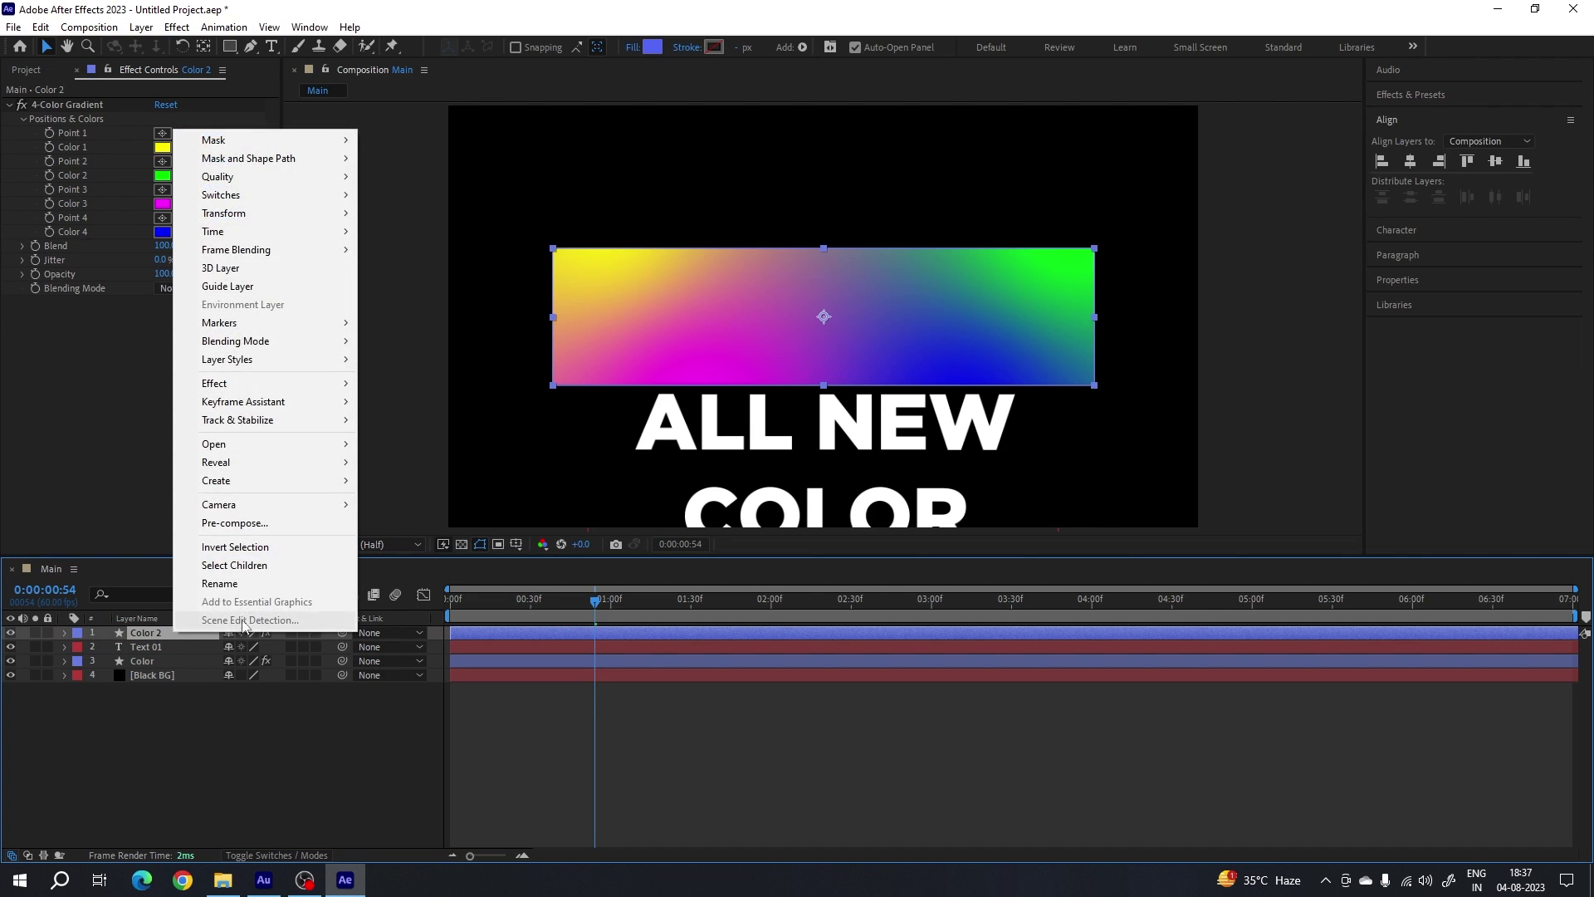
pyautogui.click(236, 585)
pyautogui.write('Matt')
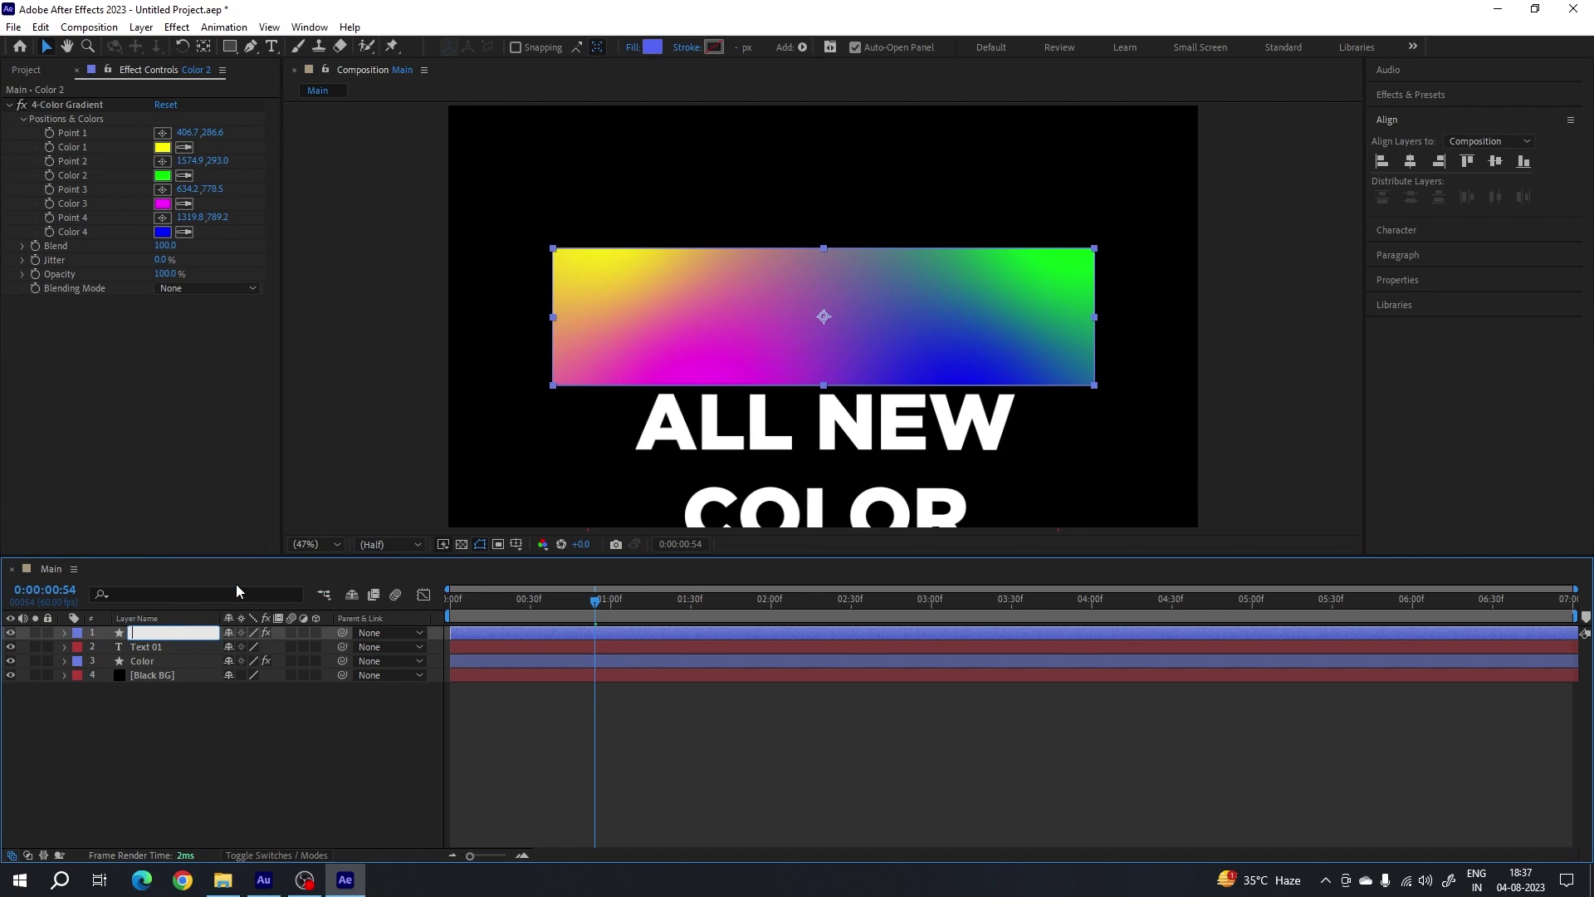
pyautogui.write('e 01')
pyautogui.press('Return')
# - Remove Matte 01's Size keyframes at a frame where the rectangle is fully open, keeping its size at 1500 by 350
pyautogui.press('u')
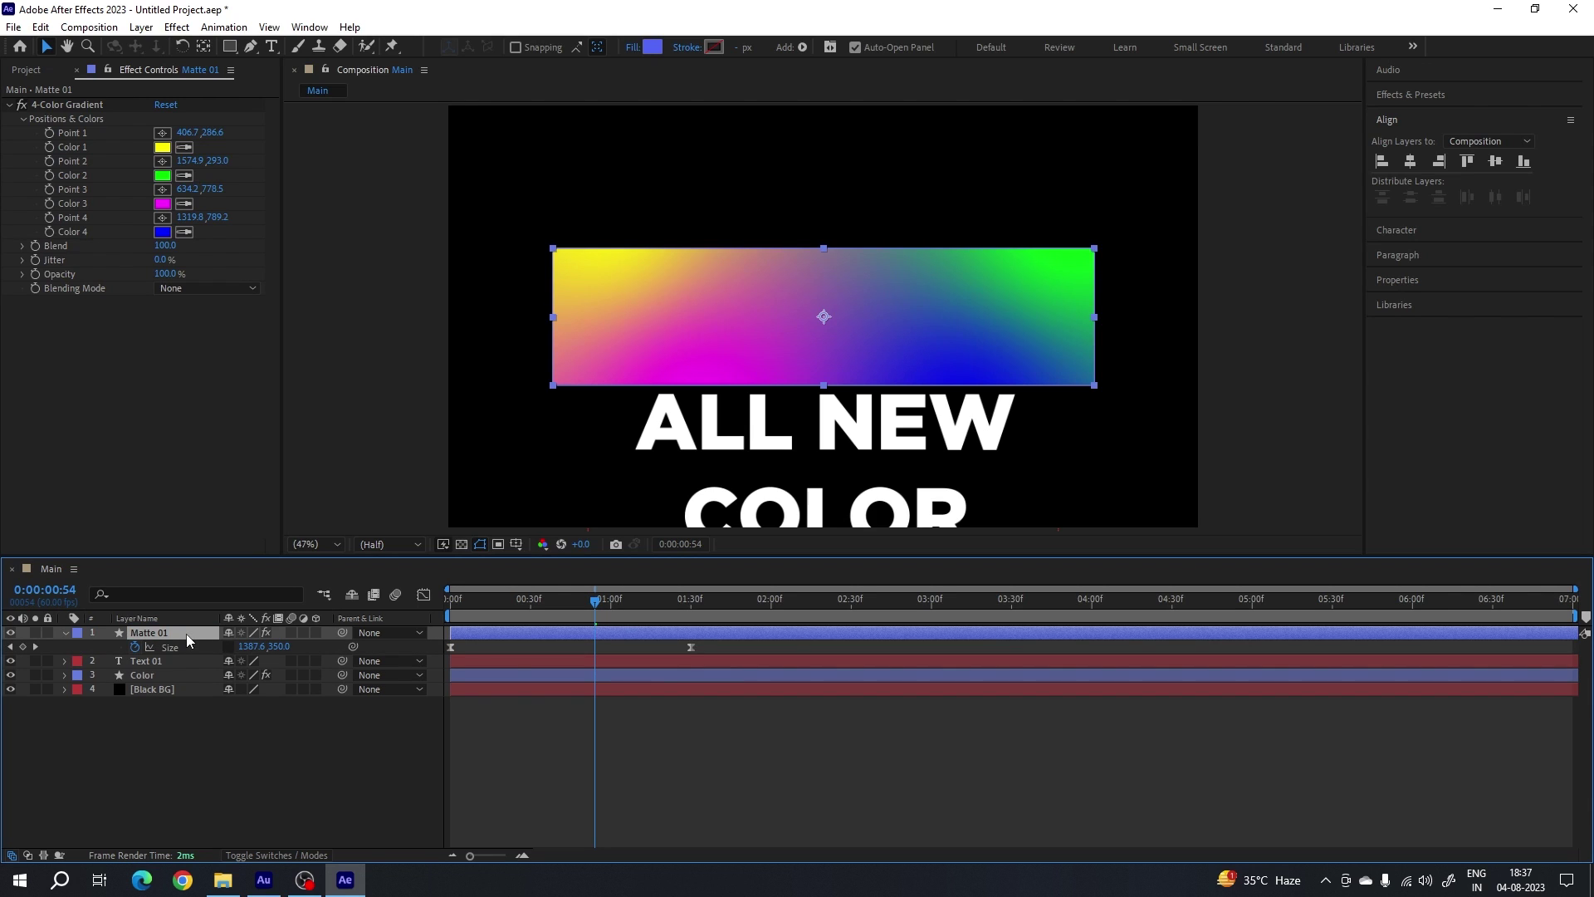
pyautogui.moveTo(650, 610); pyautogui.dragTo(755, 615)
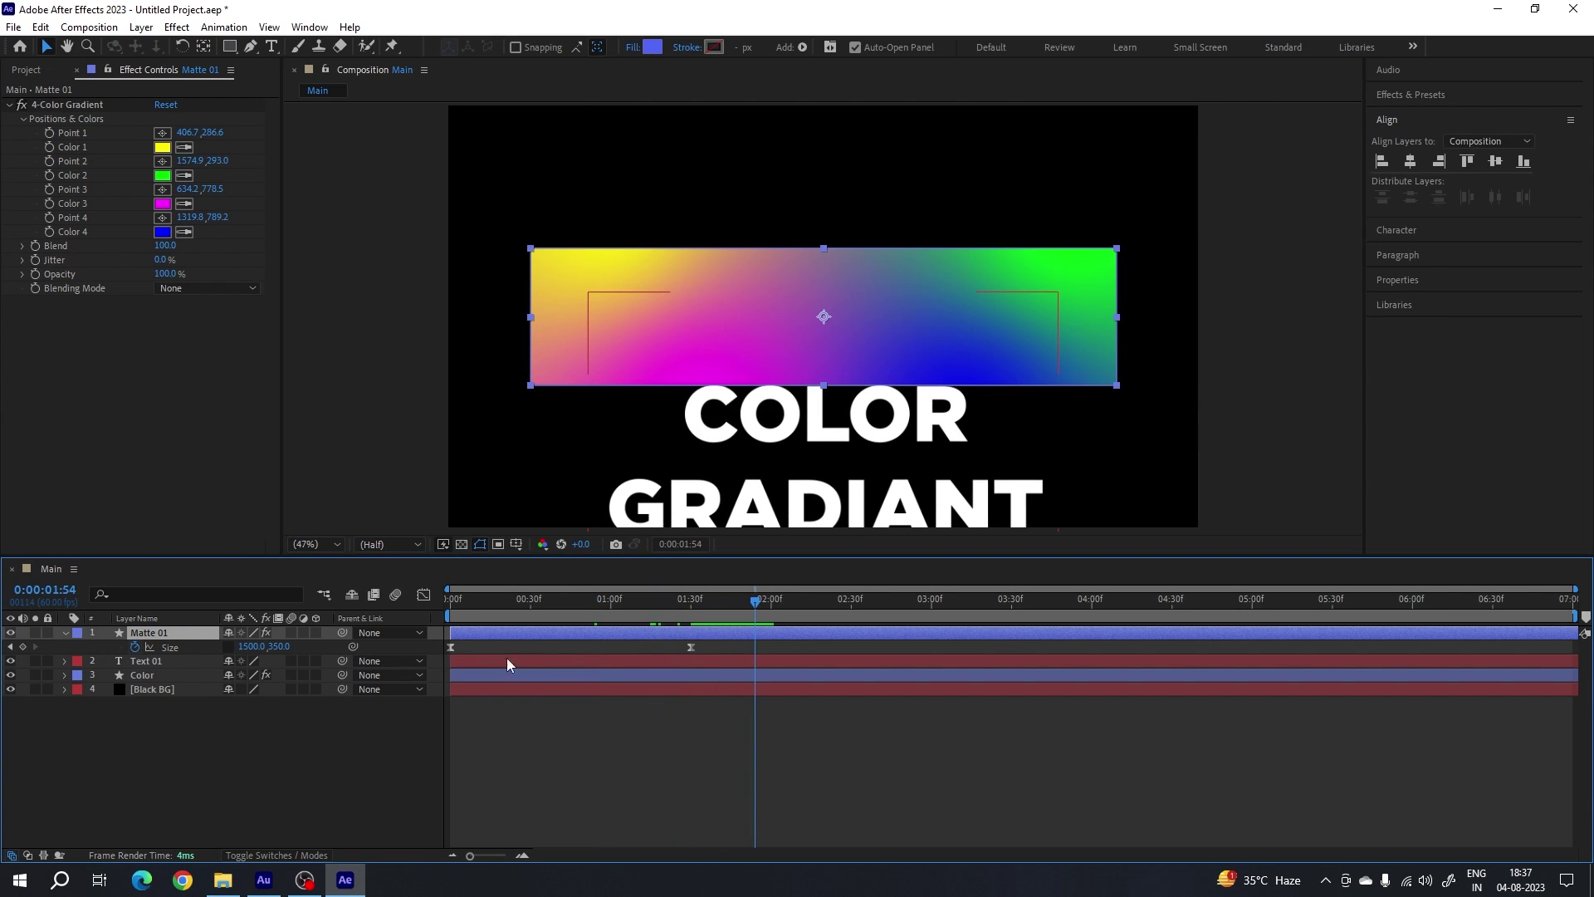
pyautogui.moveTo(766, 606); pyautogui.dragTo(894, 615)
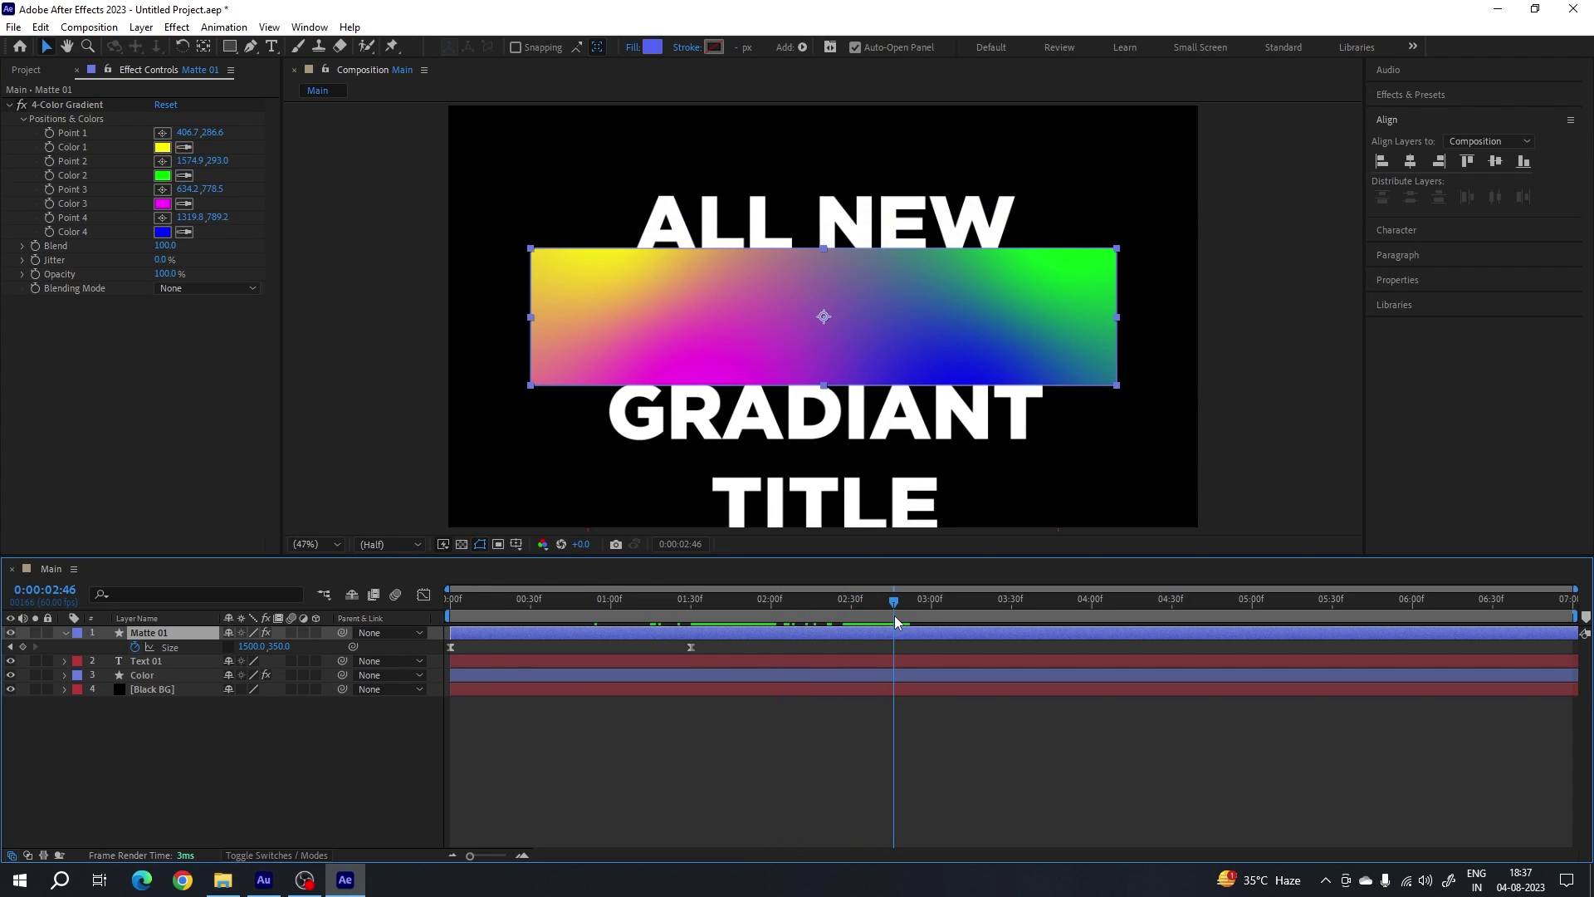
pyautogui.click(137, 649)
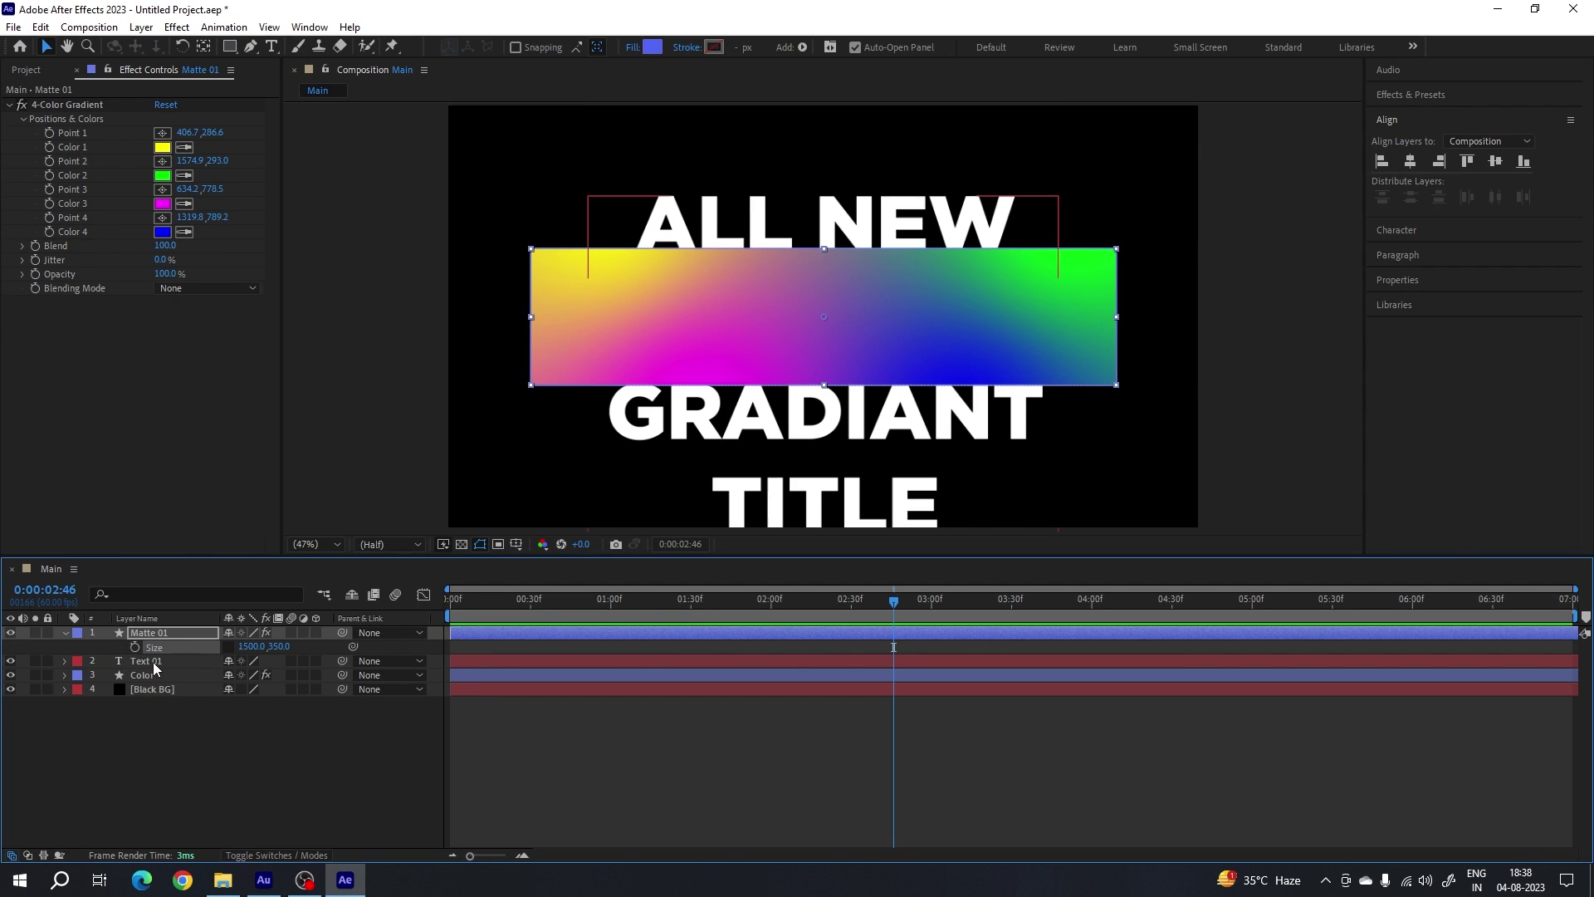
# - Set Matte 01 as the track matte of Text 01
pyautogui.click(151, 661)
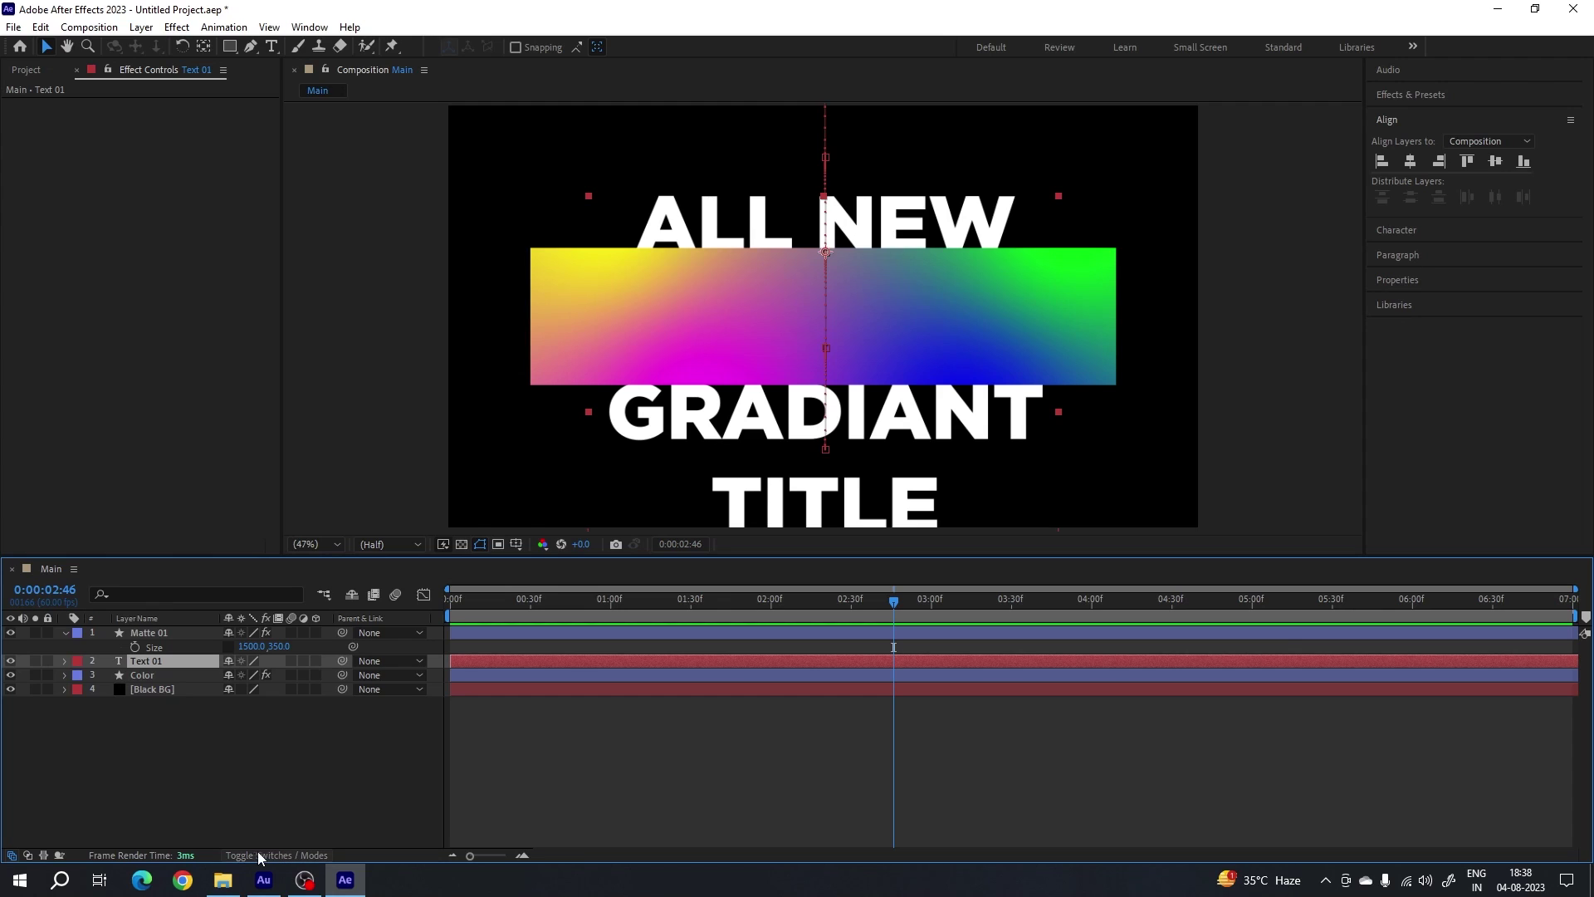
pyautogui.click(300, 856)
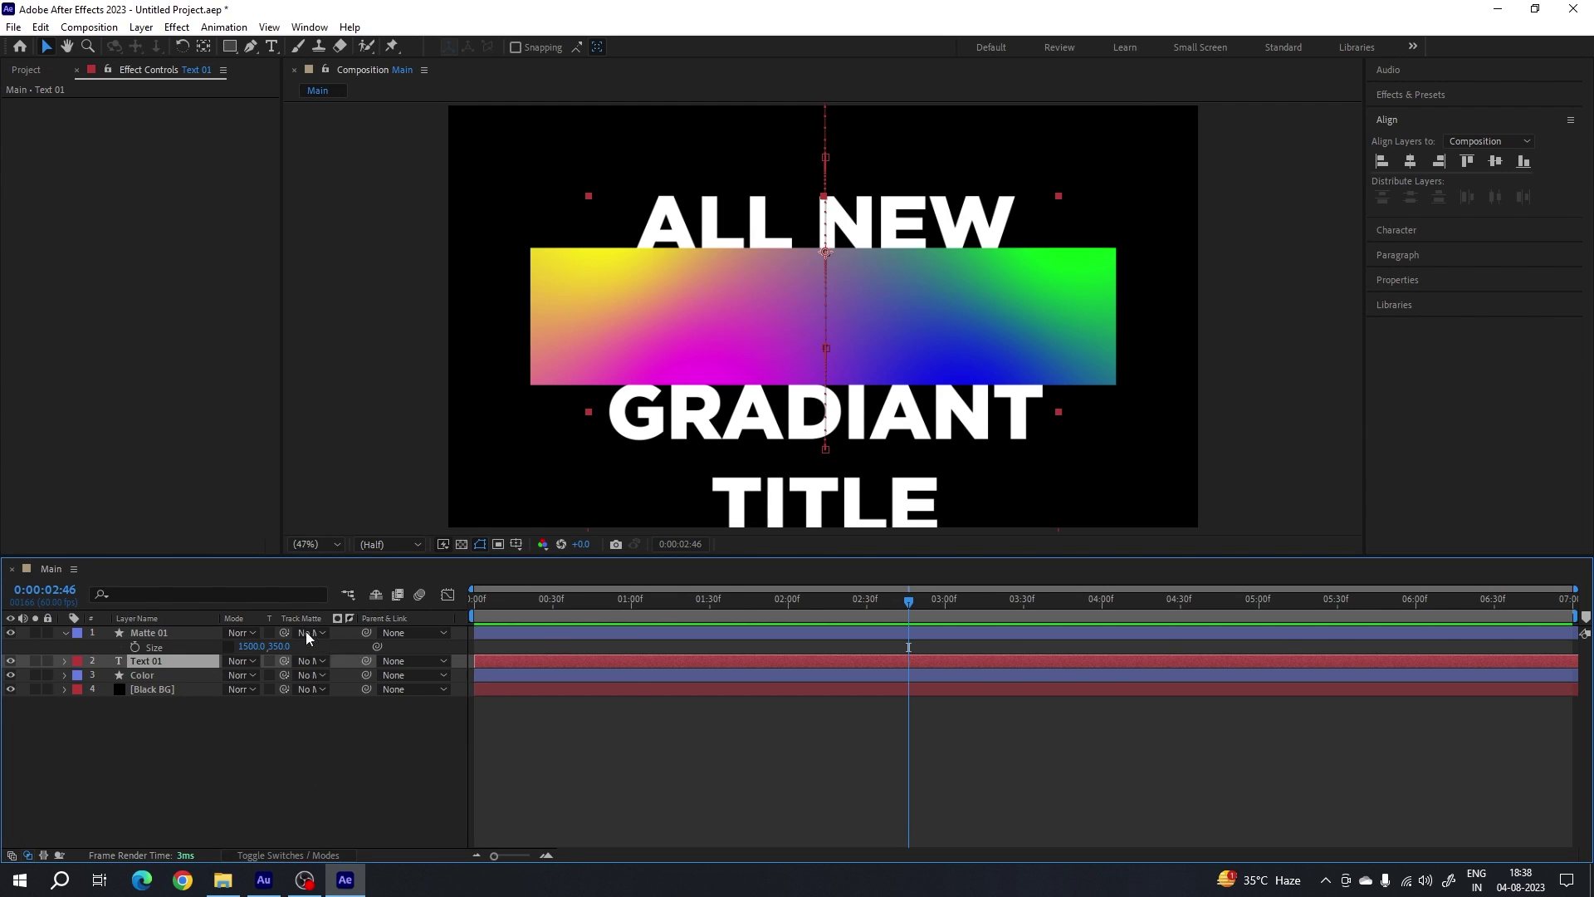
pyautogui.click(311, 662)
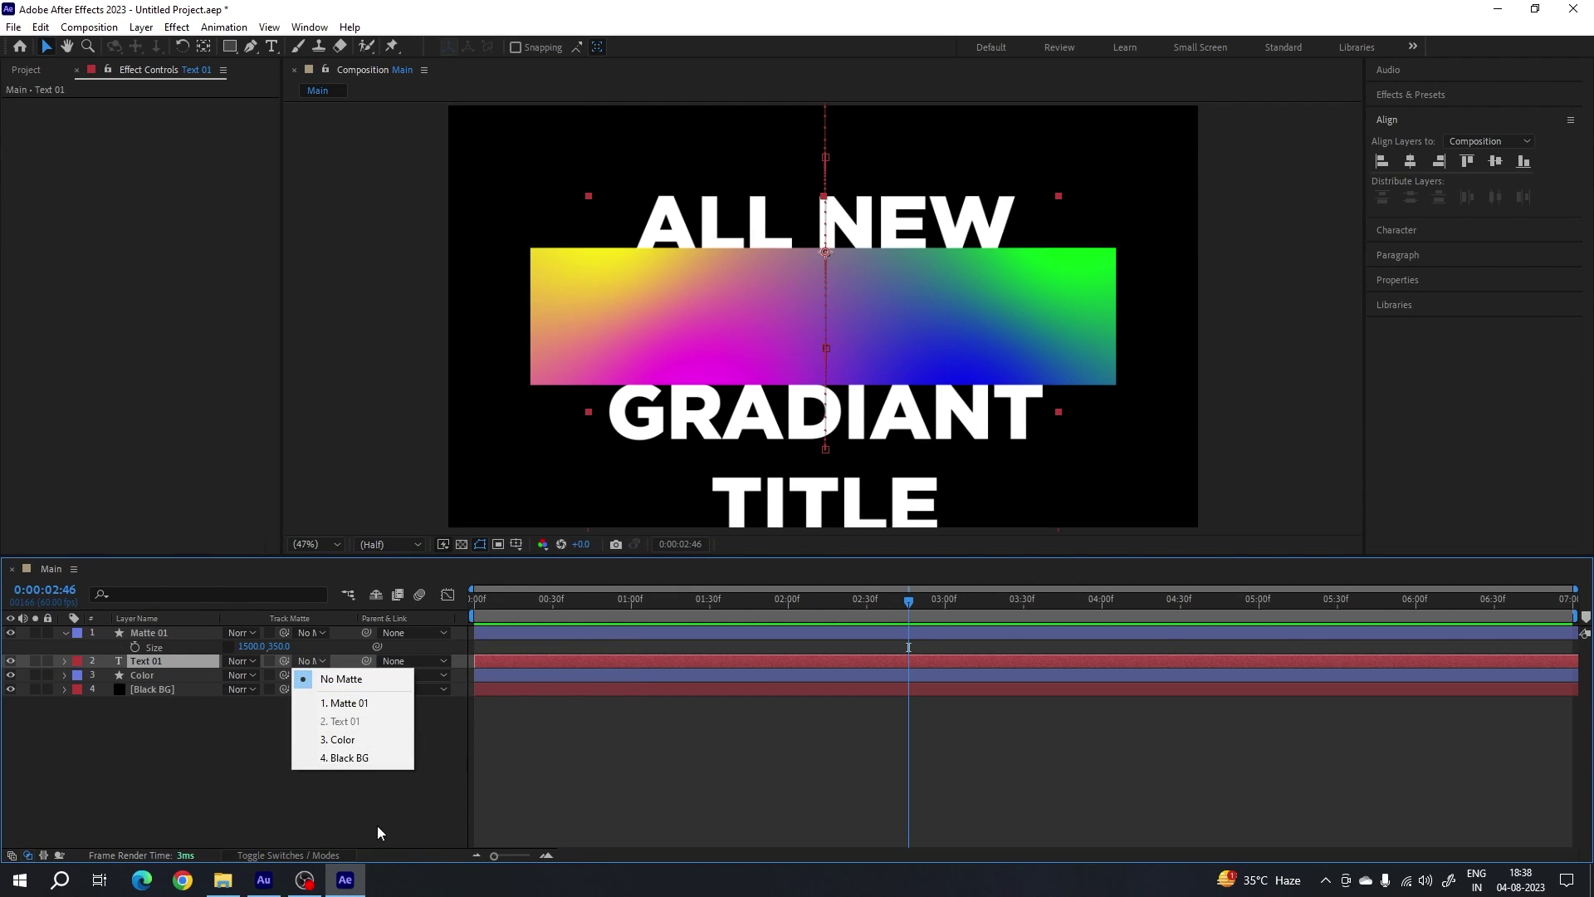
pyautogui.click(347, 704)
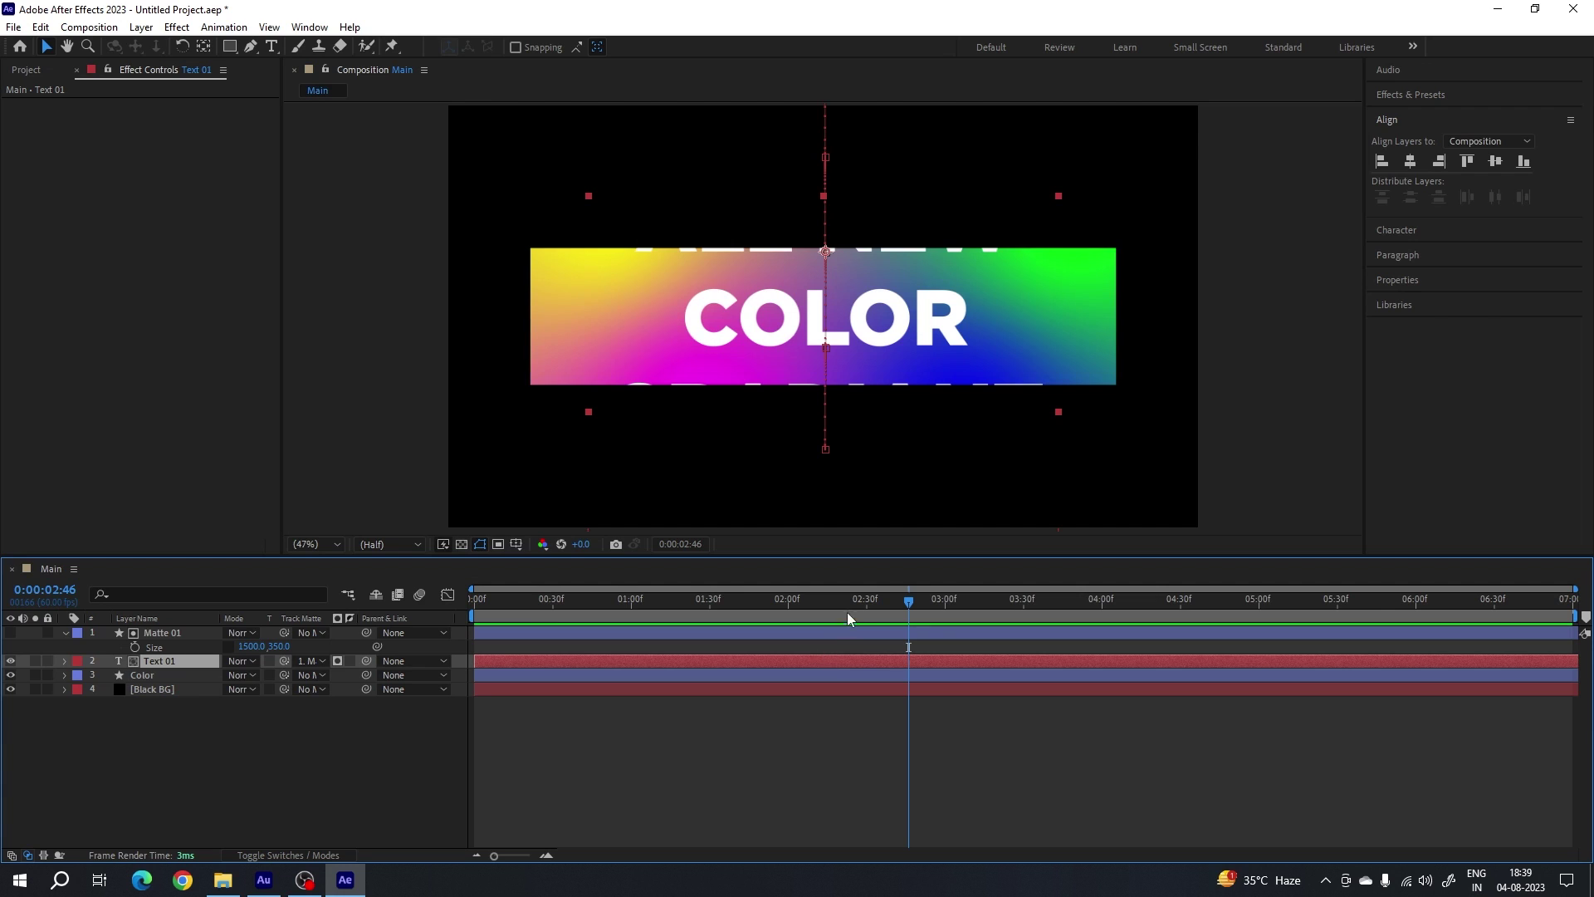
# - Set Matte 01's height to 310 to hide the neighbouring text lines, and check the result along the timeline
pyautogui.moveTo(853, 603)
pyautogui.mouseDown()
pyautogui.moveTo(947, 610)
pyautogui.moveTo(883, 611)
pyautogui.mouseUp()
pyautogui.hotkey('shift', 'pagedown')
pyautogui.click(168, 634)
pyautogui.moveTo(277, 647)
pyautogui.mouseDown()
pyautogui.moveTo(293, 651)
pyautogui.moveTo(253, 659)
pyautogui.mouseUp()
pyautogui.click(286, 646)
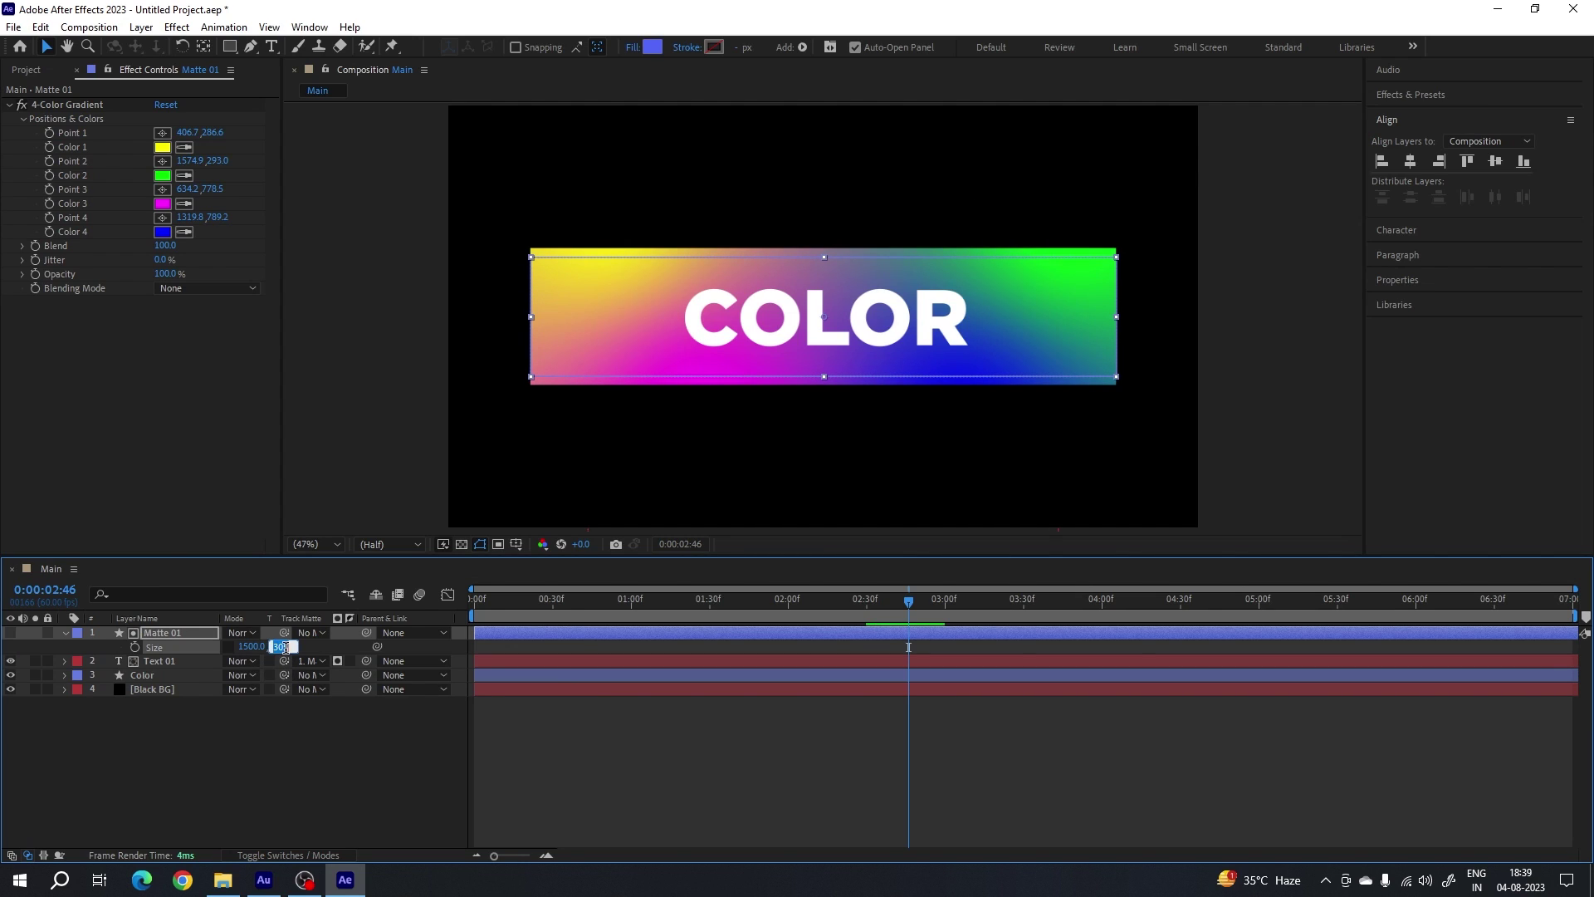
pyautogui.write('310')
pyautogui.press('Return')
pyautogui.moveTo(800, 611); pyautogui.dragTo(1259, 629)
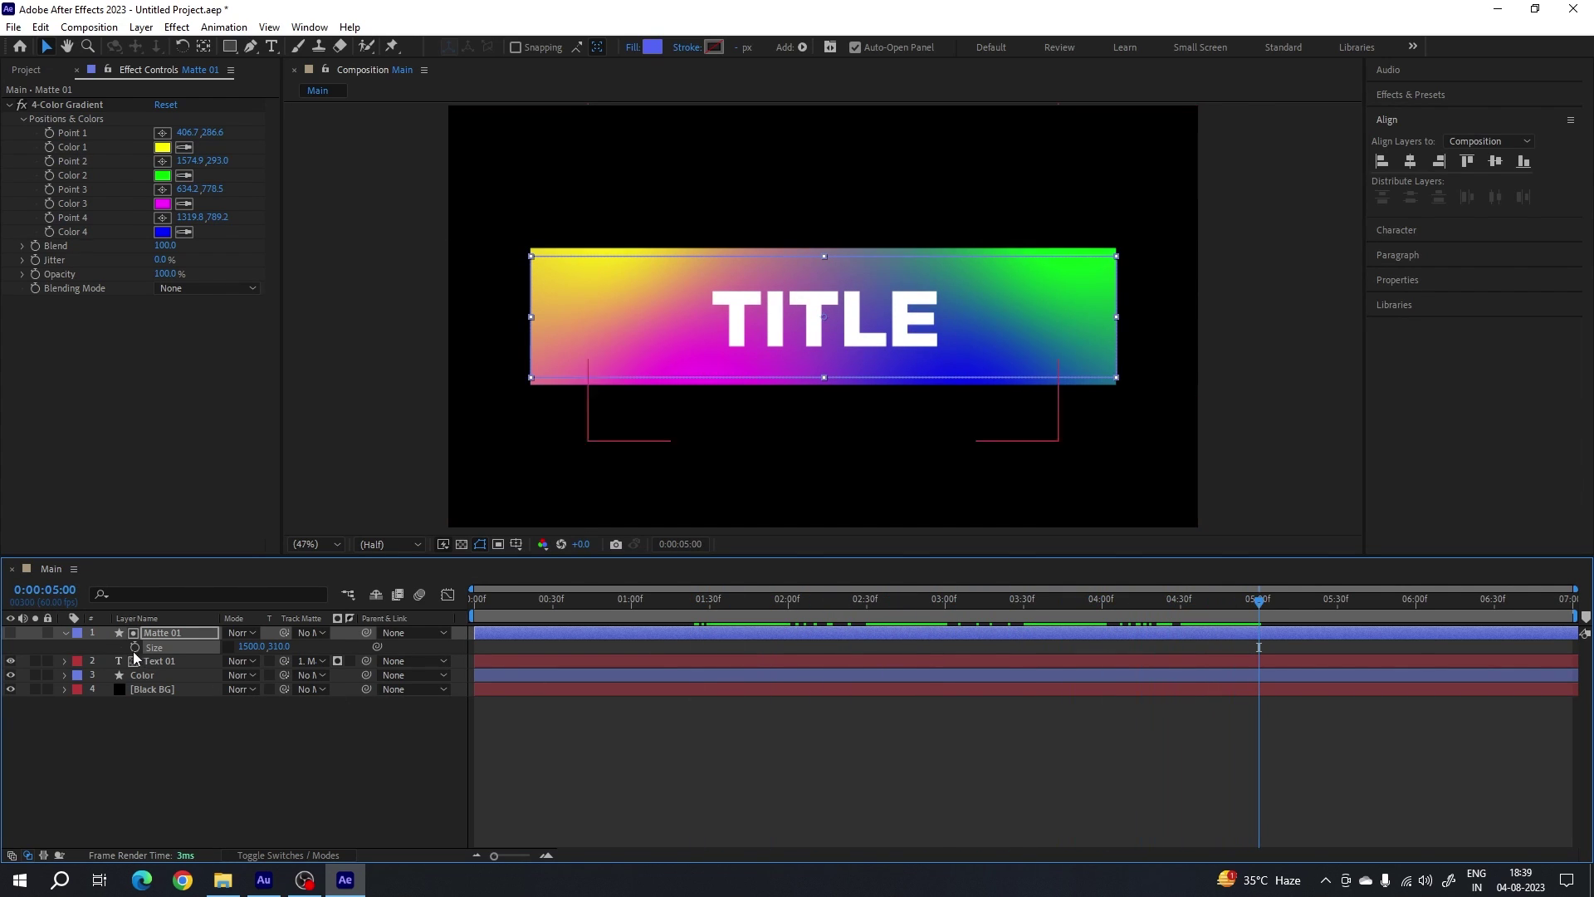
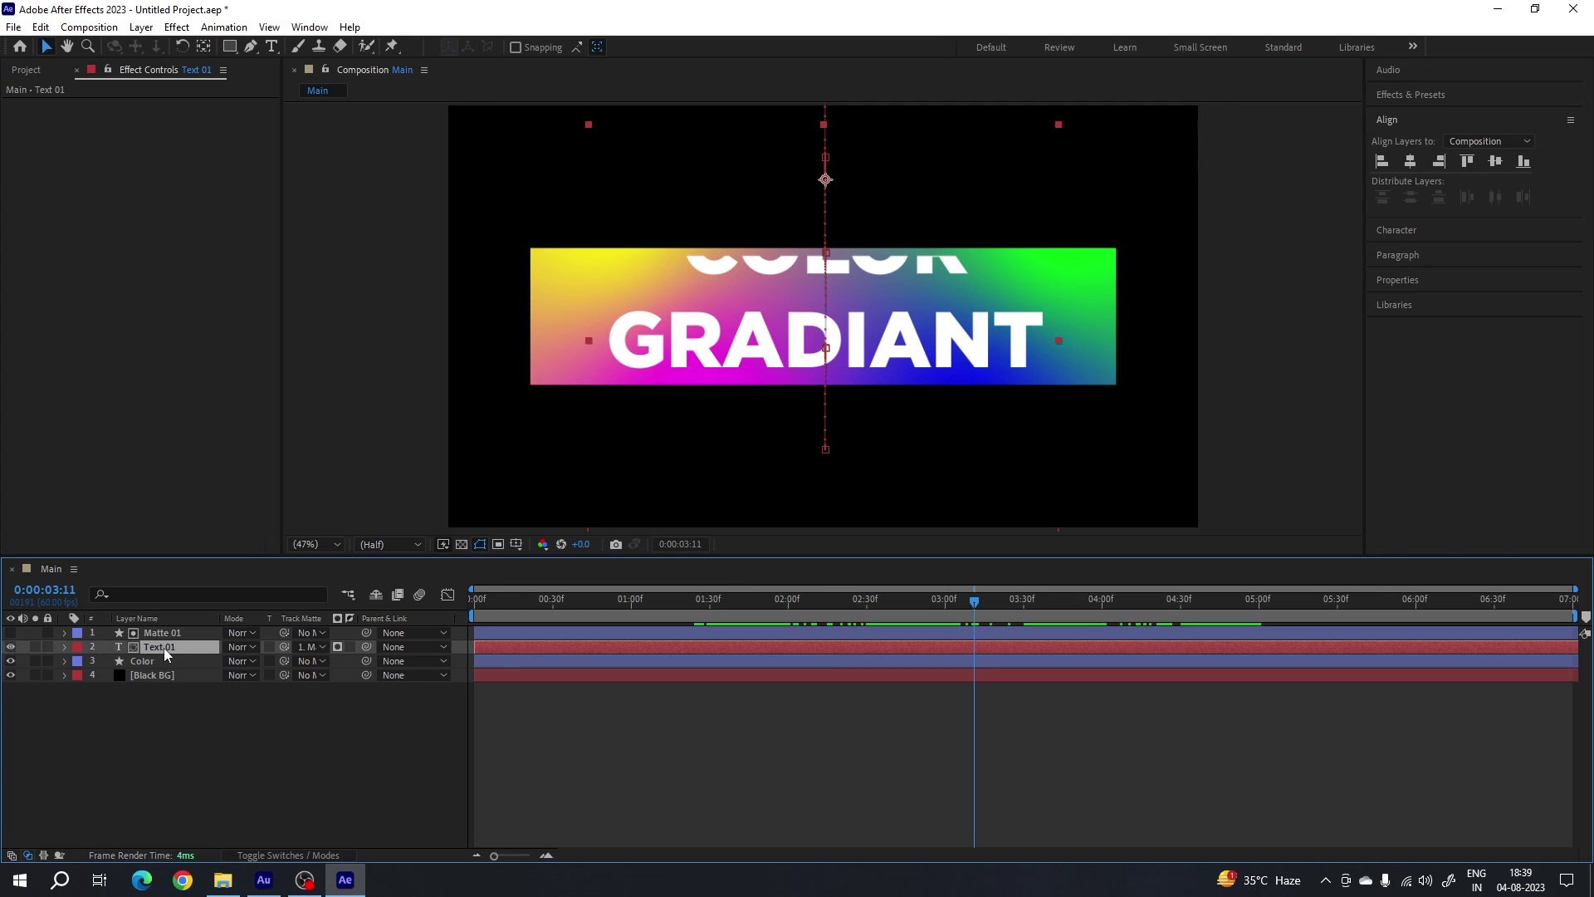
# - Duplicate the Text 01 layer and move the copy above Matte 01
pyautogui.hotkey('ctrl', 'd')
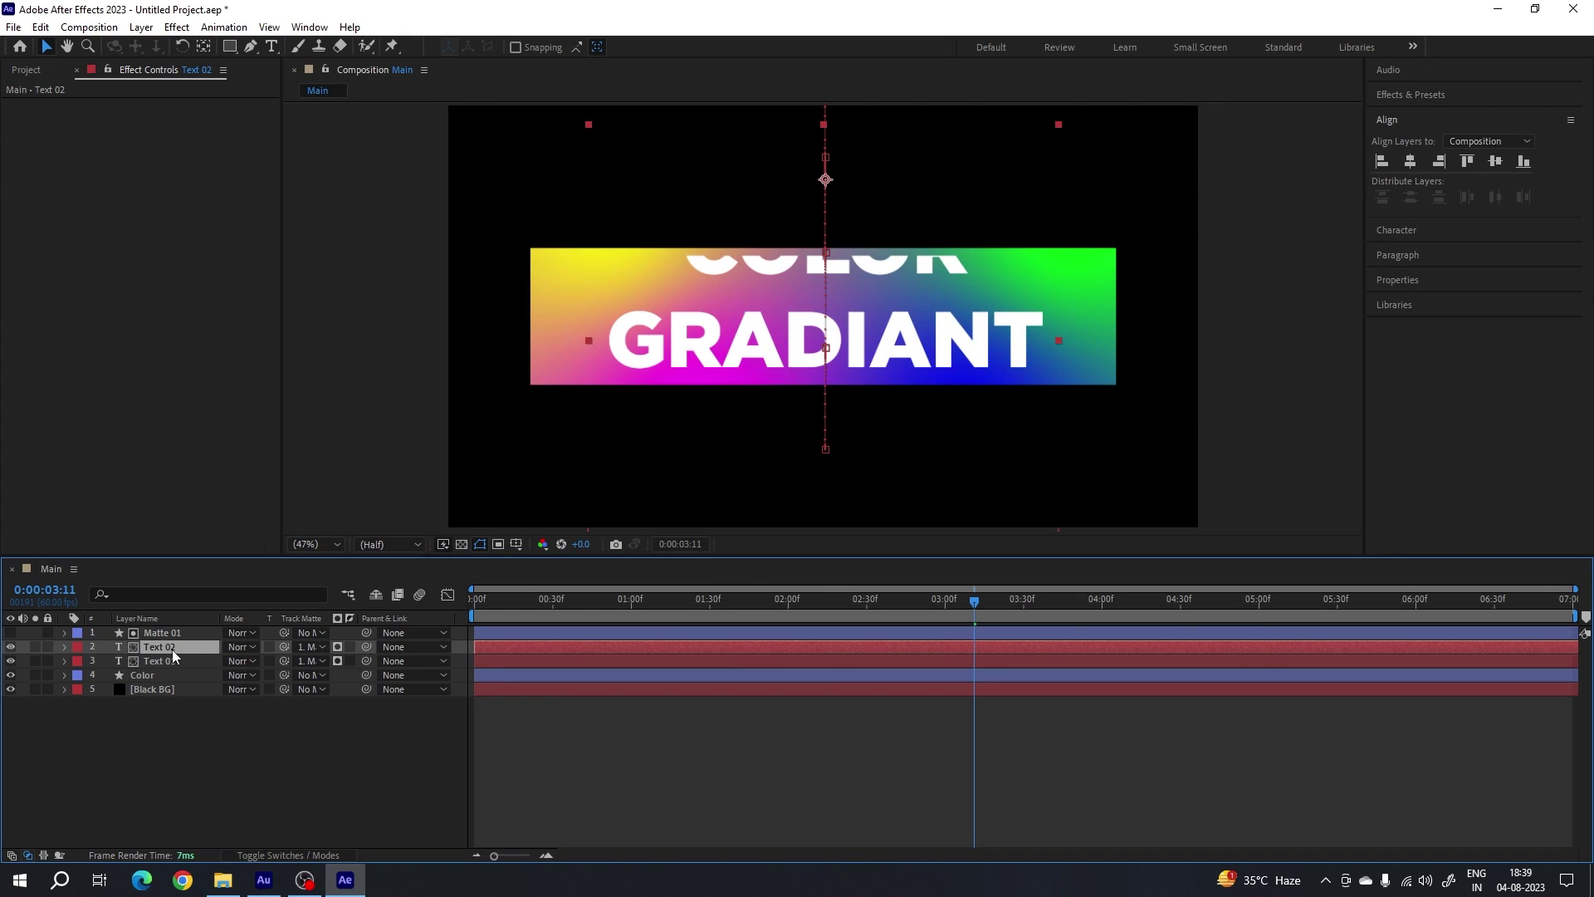
pyautogui.moveTo(172, 650); pyautogui.dragTo(172, 631)
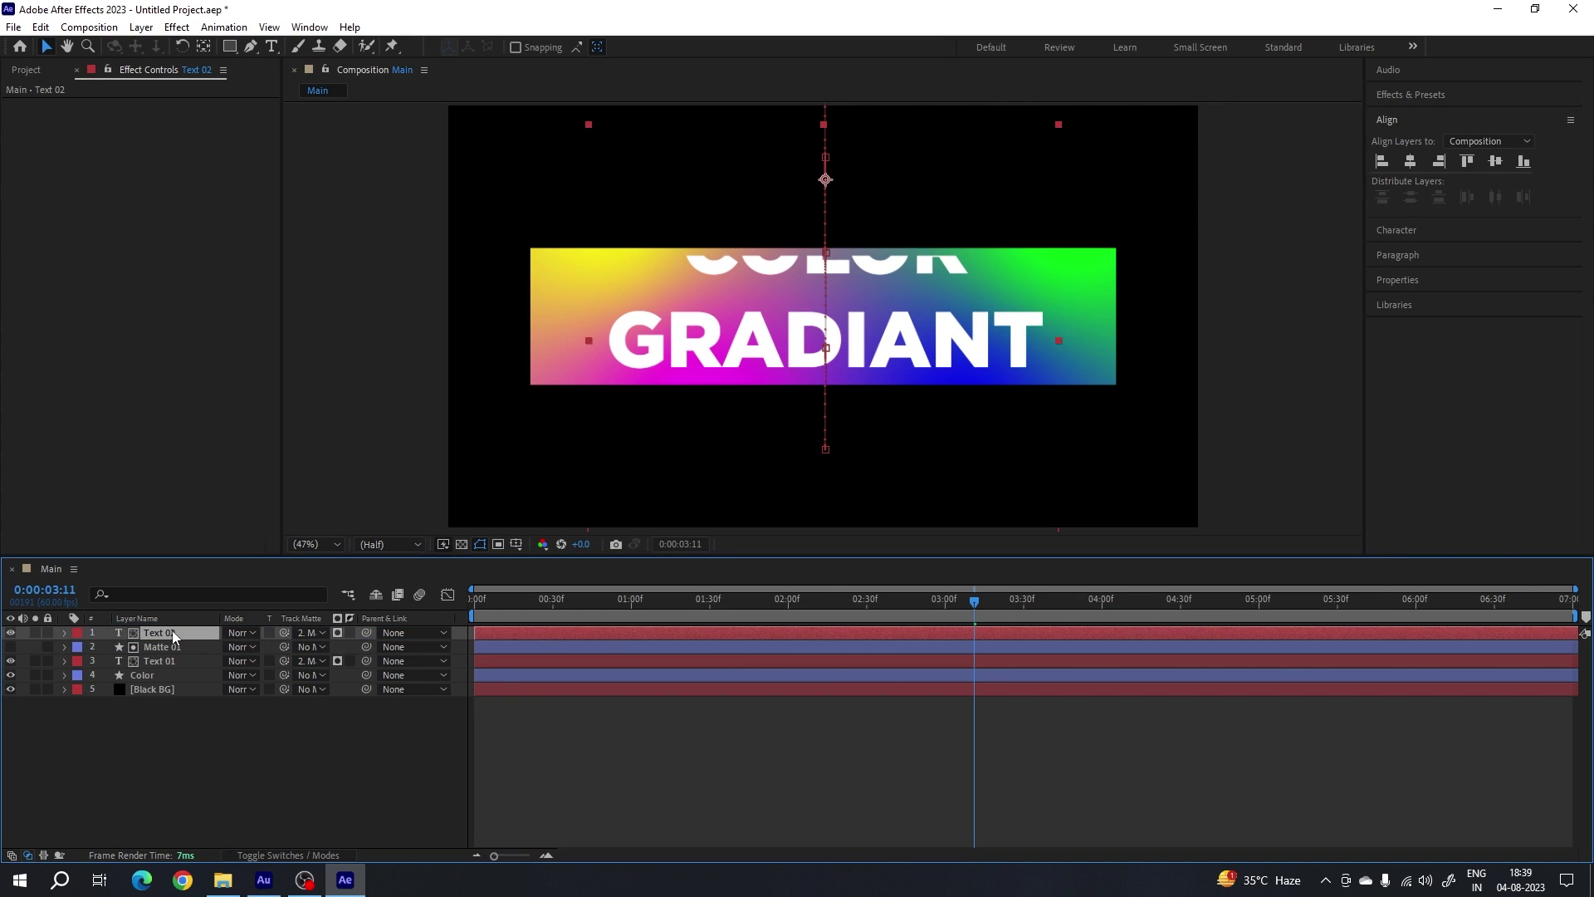
# - Turn Text 02 into outlined text with no fill and a white stroke 1 px wide
pyautogui.click(1430, 233)
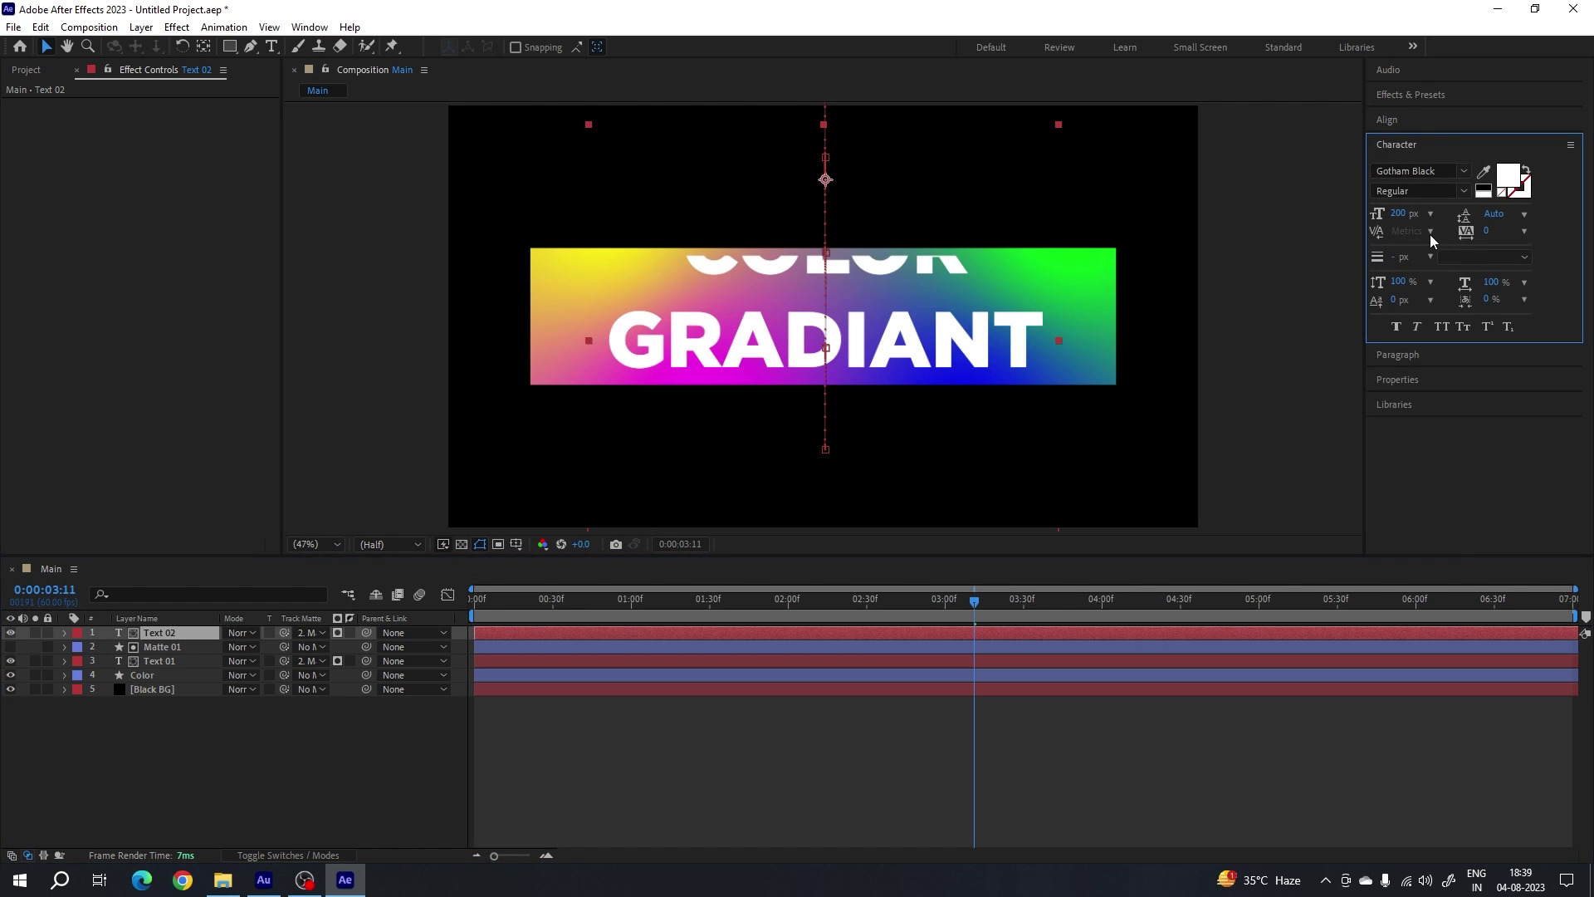
pyautogui.click(1503, 196)
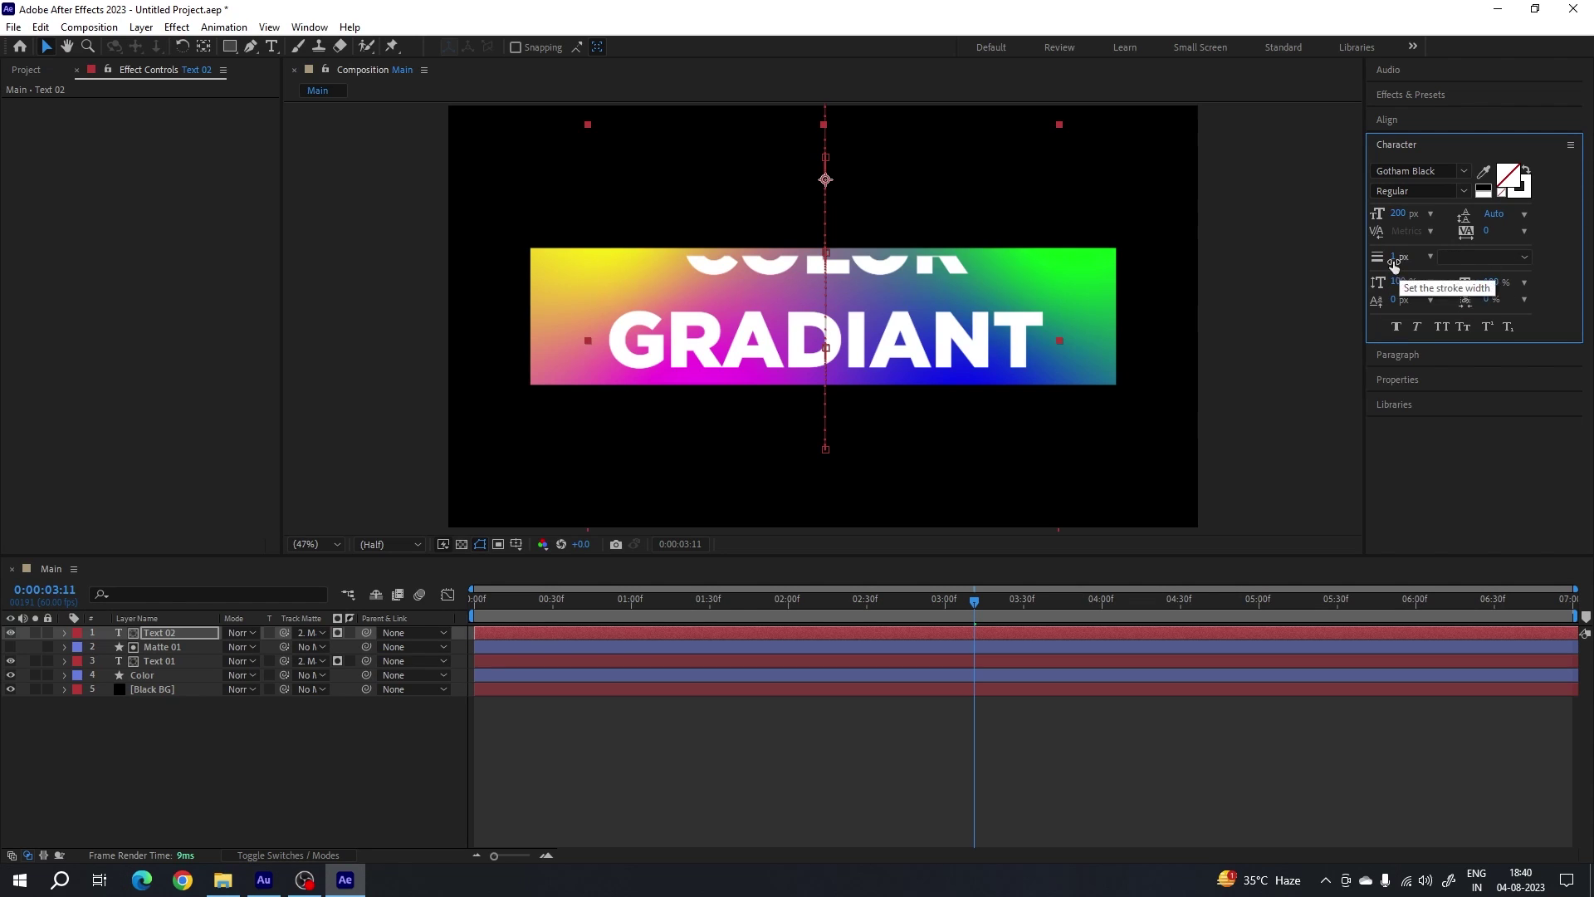
pyautogui.moveTo(1393, 262)
pyautogui.mouseDown()
pyautogui.moveTo(1409, 268)
pyautogui.moveTo(1388, 266)
pyautogui.mouseUp()
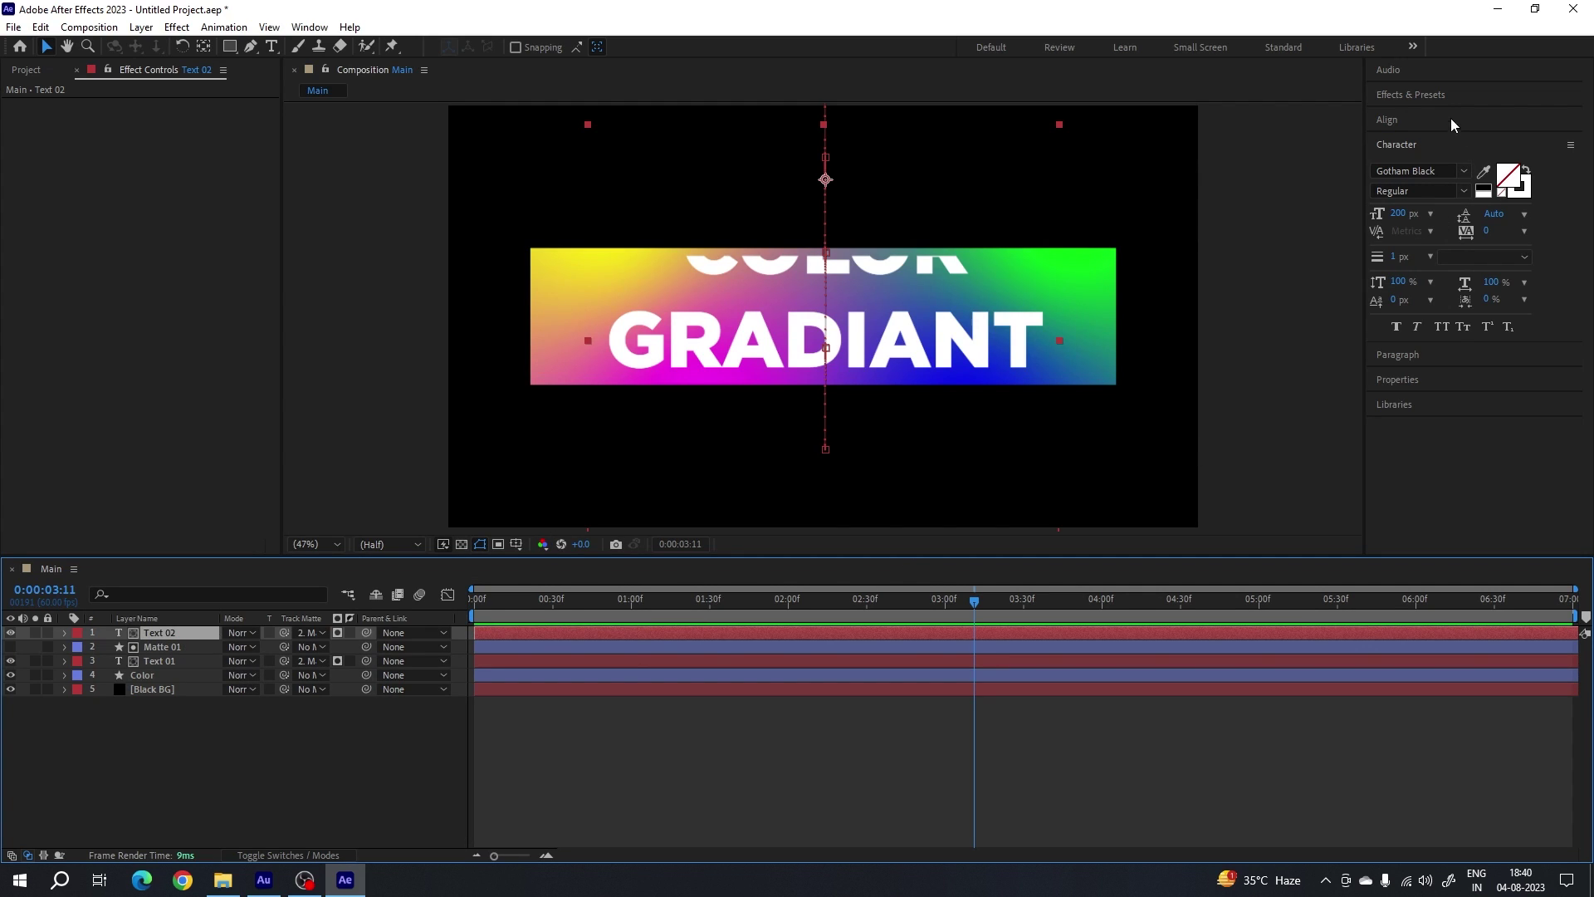
# - Find the Echo effect and apply it to the Text 02 layer
pyautogui.click(1425, 94)
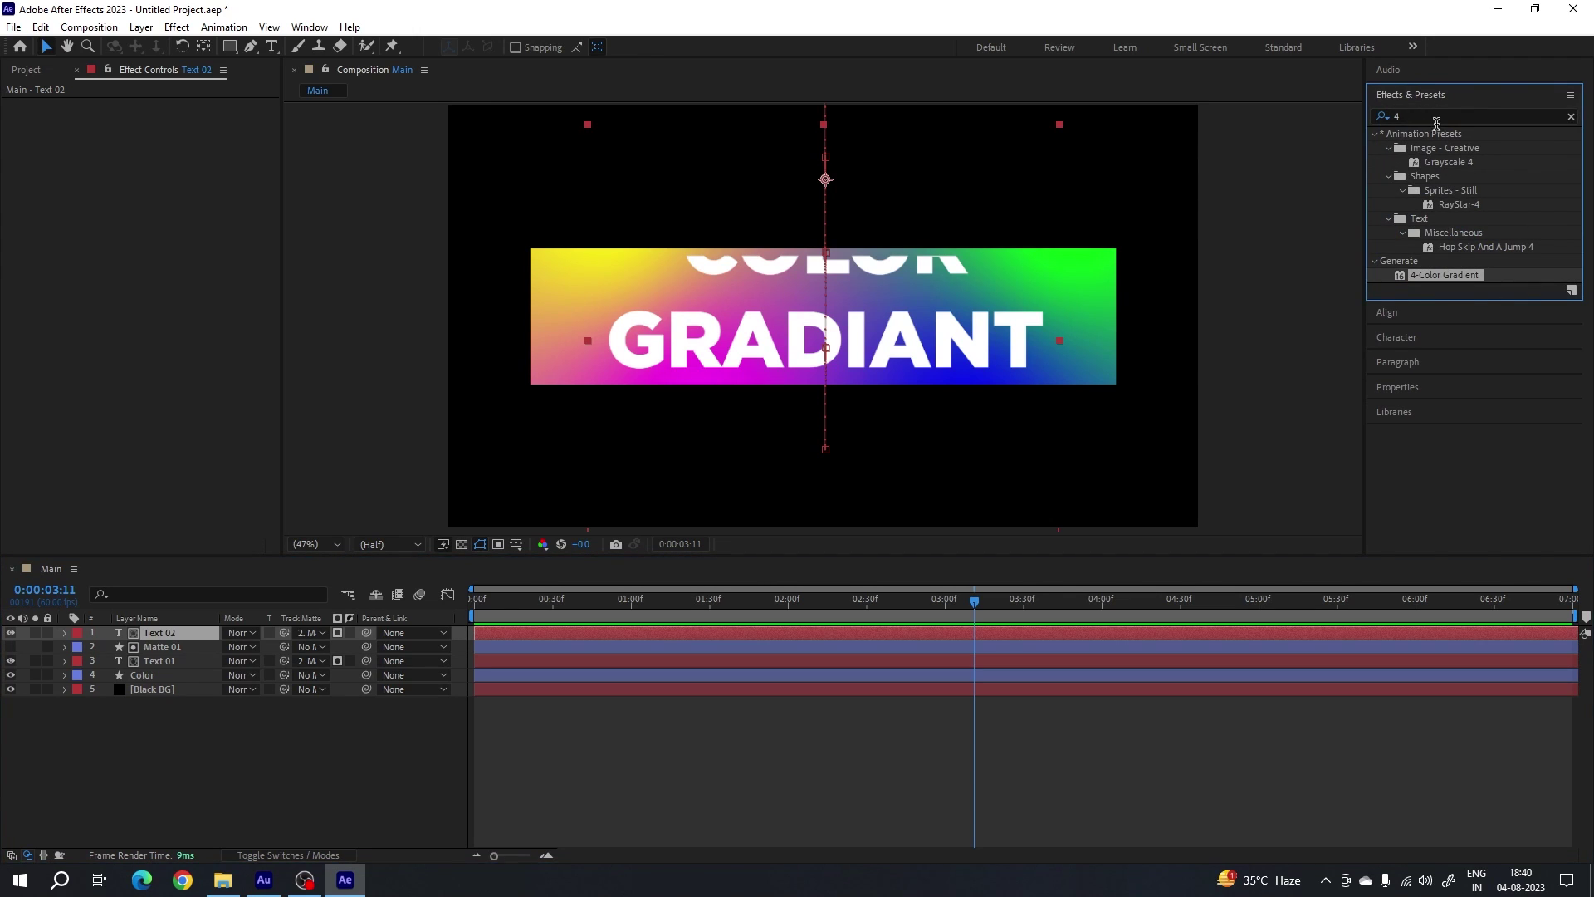
pyautogui.hotkey('ctrl', 'f')
pyautogui.write('ec')
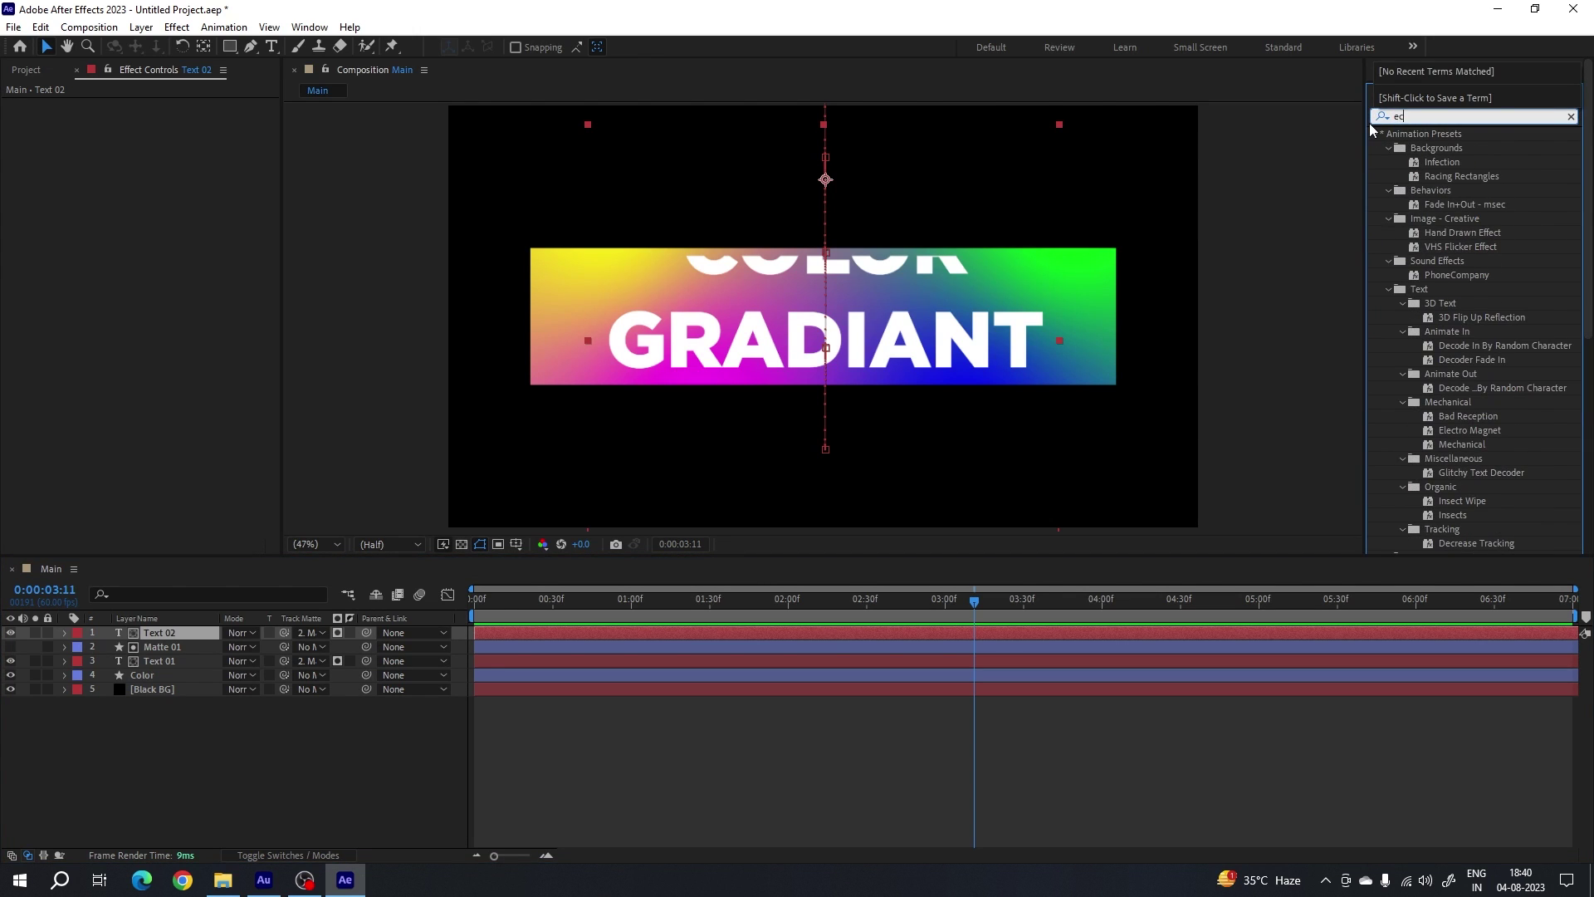
pyautogui.write('h')
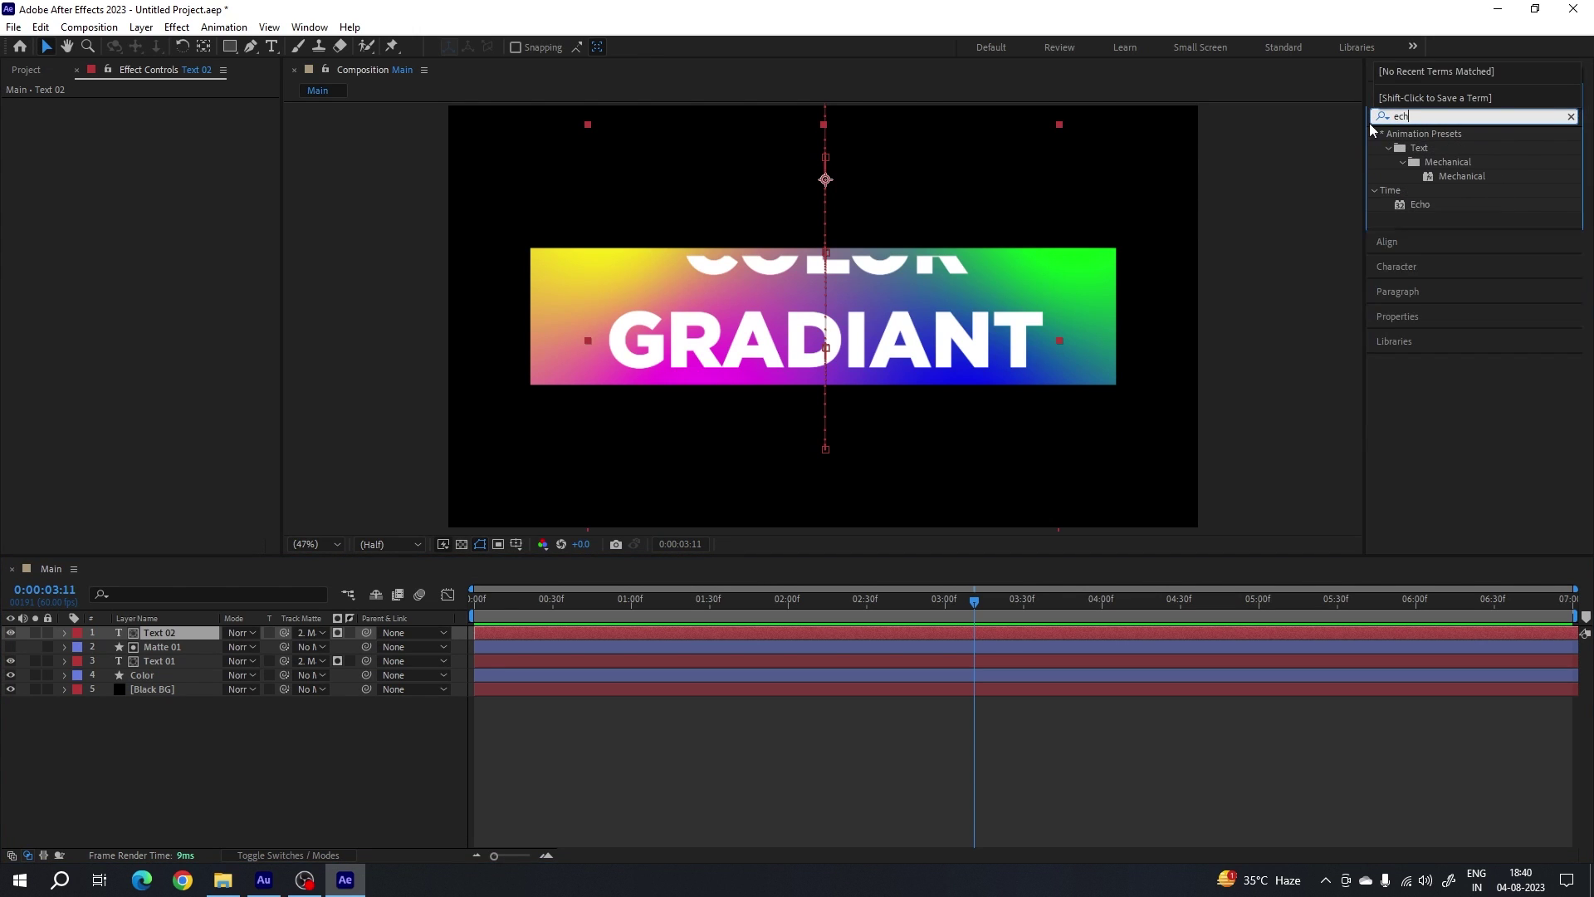
pyautogui.click(1425, 205)
pyautogui.moveTo(1423, 206); pyautogui.dragTo(170, 633)
pyautogui.click(169, 634)
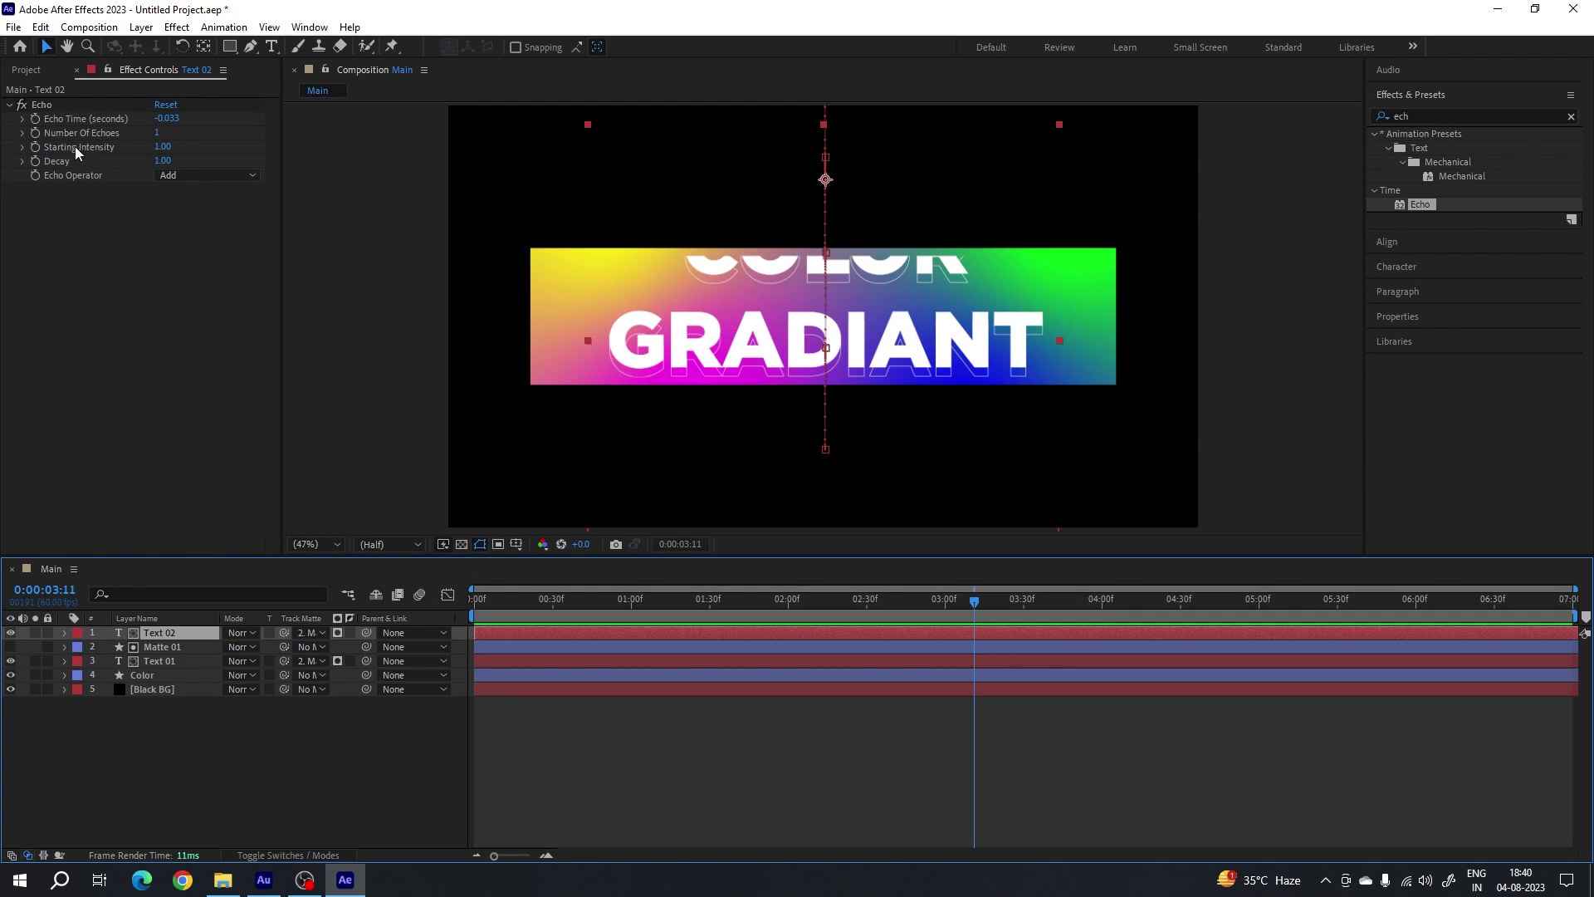
# - Set the Echo effect's Number Of Echoes to 2 on Text 02 and check the trail along the timeline
pyautogui.moveTo(159, 140); pyautogui.dragTo(164, 142)
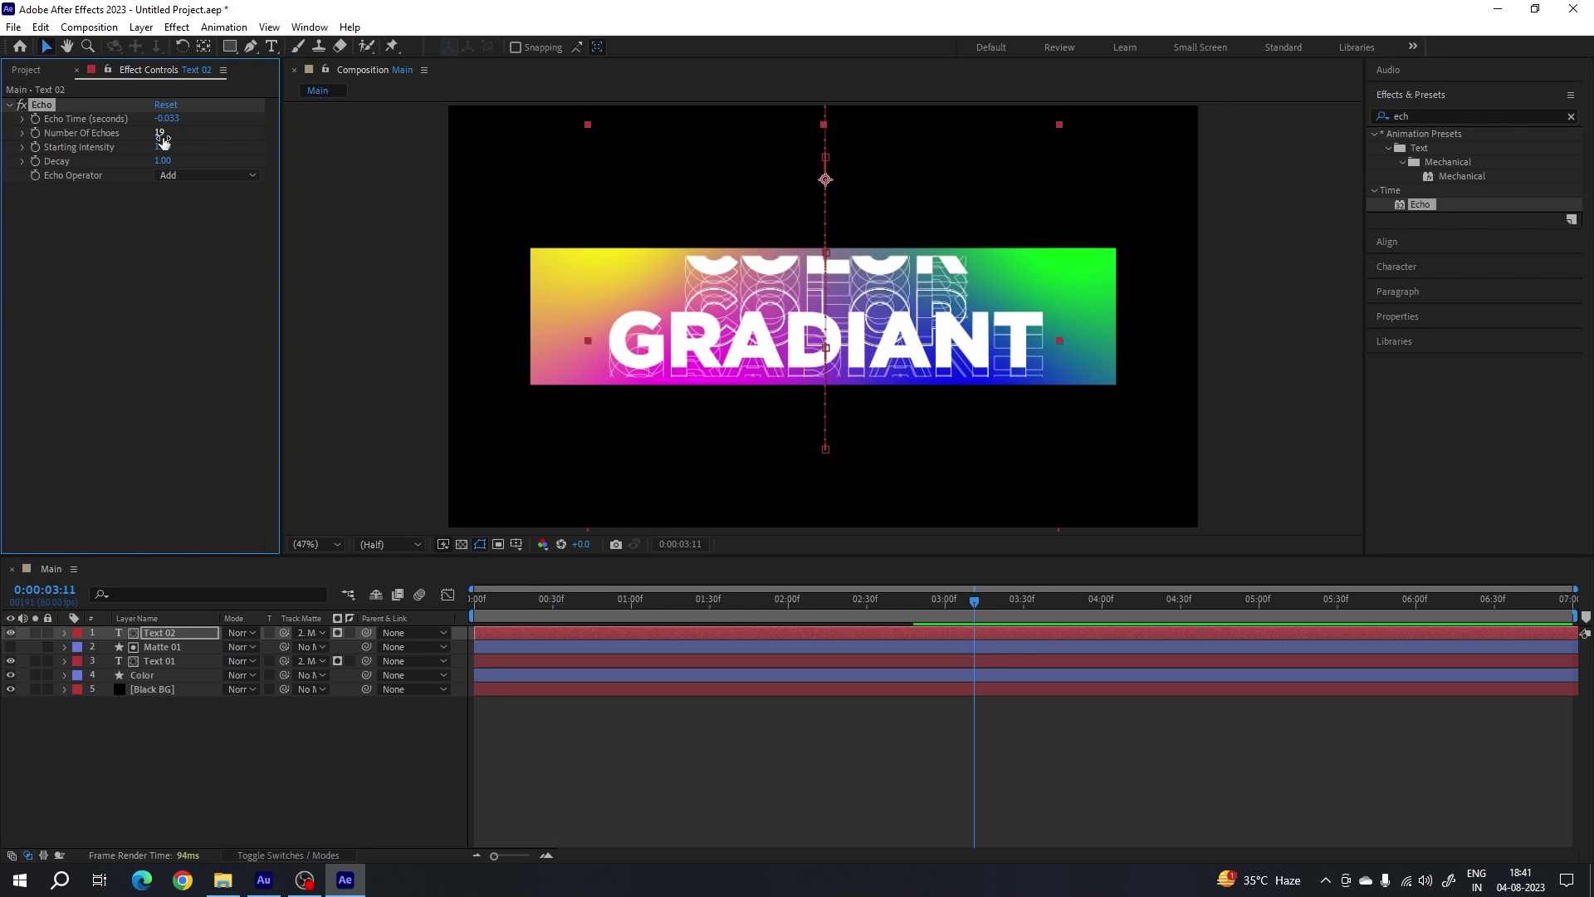
pyautogui.click(160, 132)
pyautogui.write('3')
pyautogui.press('Return')
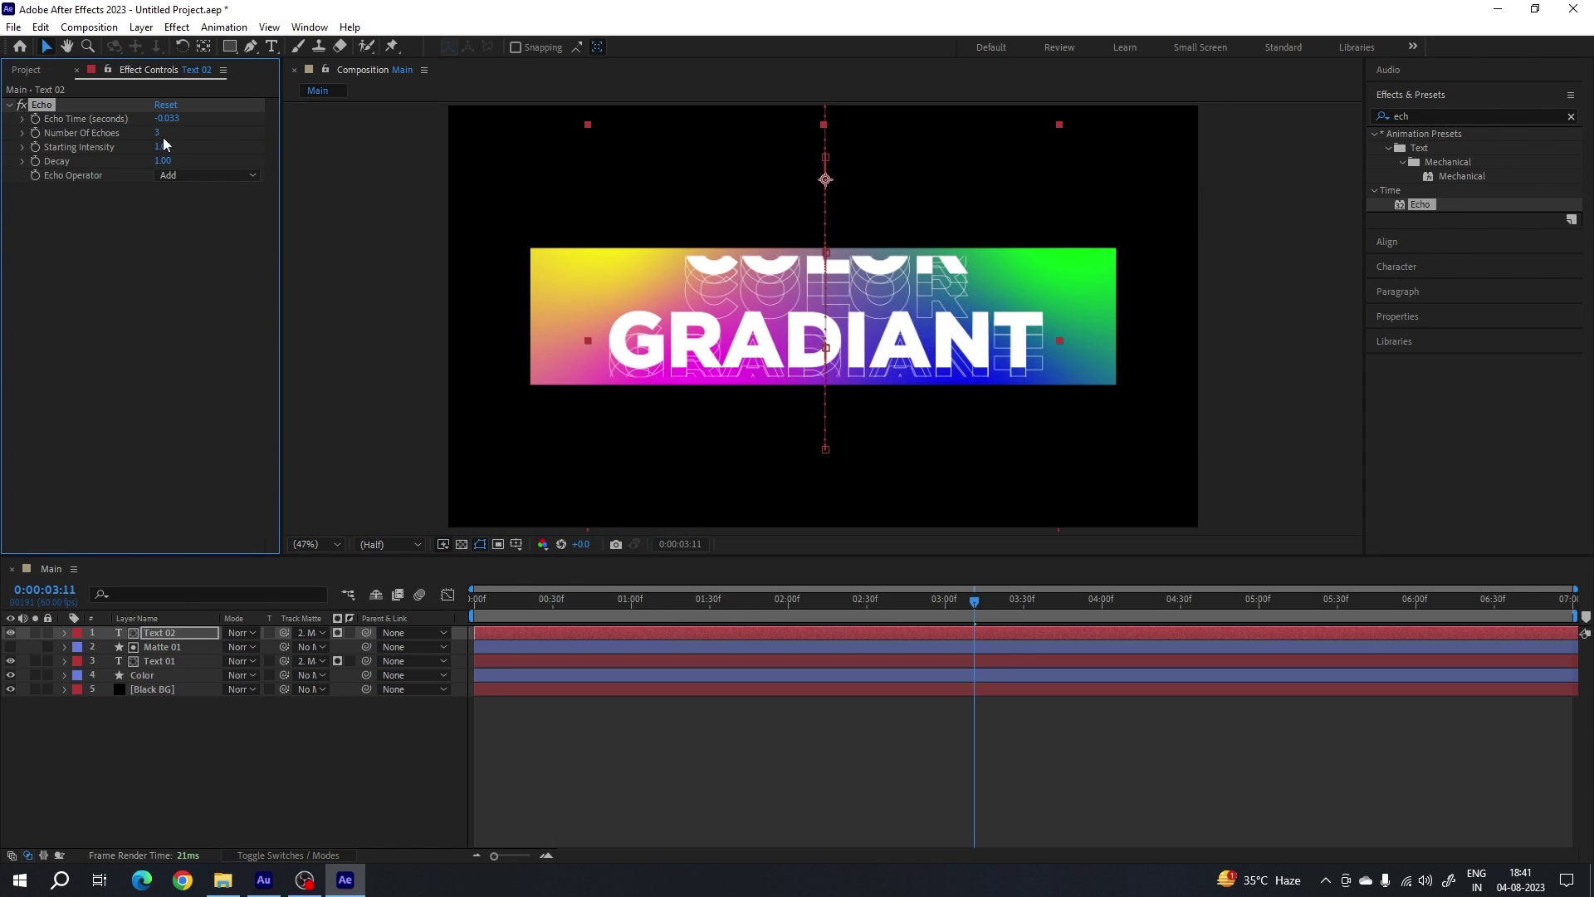
pyautogui.click(160, 134)
pyautogui.write('2')
pyautogui.press('Return')
pyautogui.moveTo(787, 600); pyautogui.dragTo(828, 616)
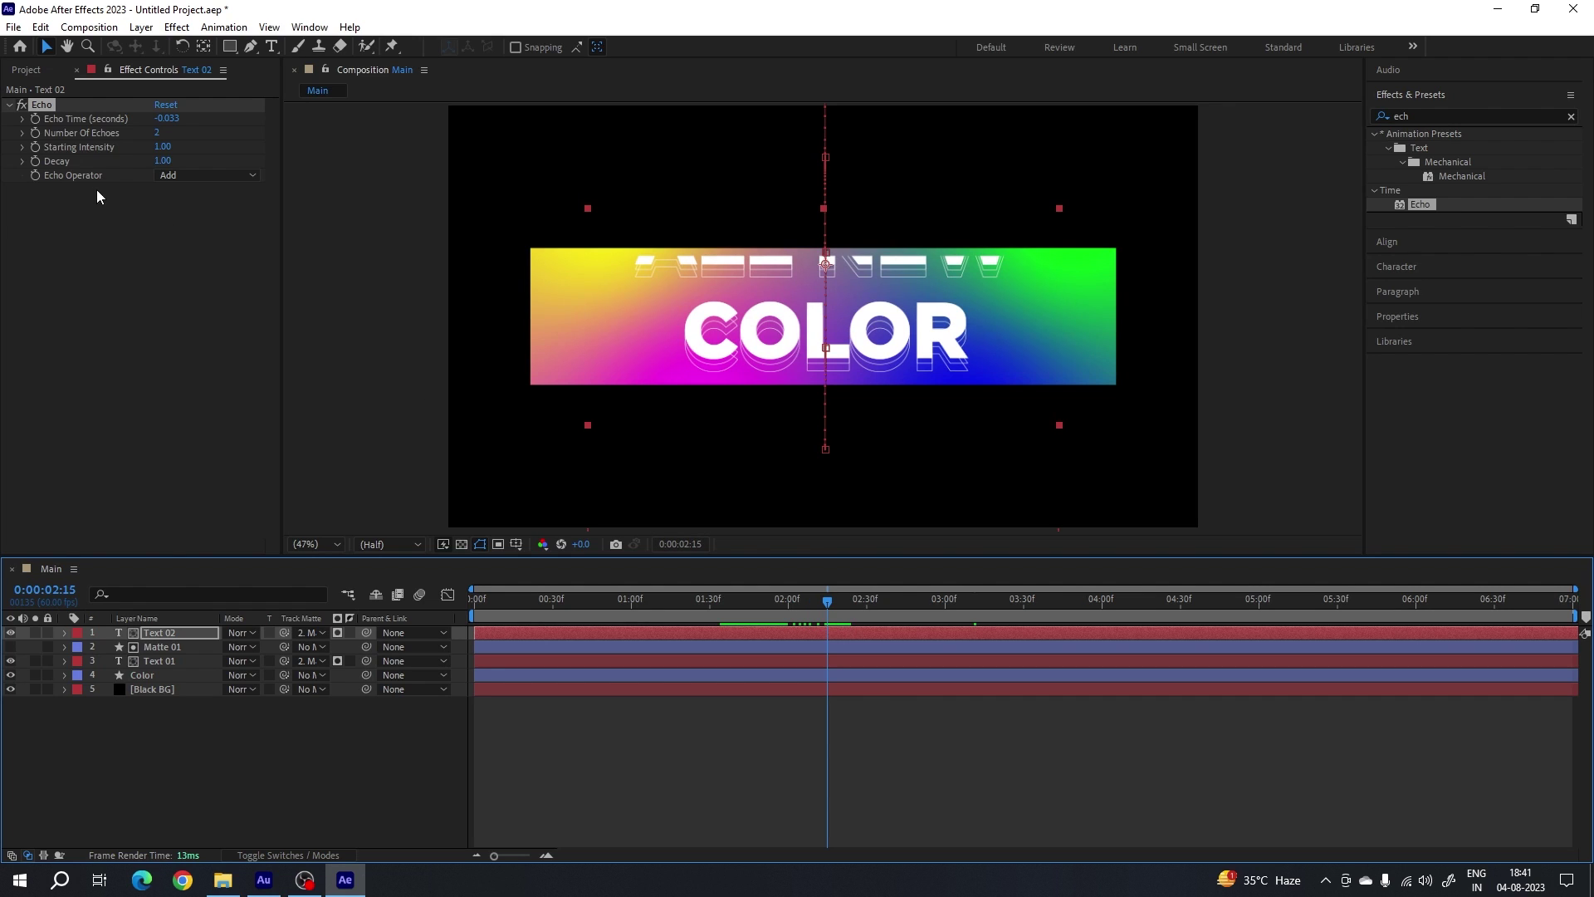
# - Set the Echo effect's Decay to 3.00 on Text 02 and play back the animation to check it
pyautogui.click(161, 161)
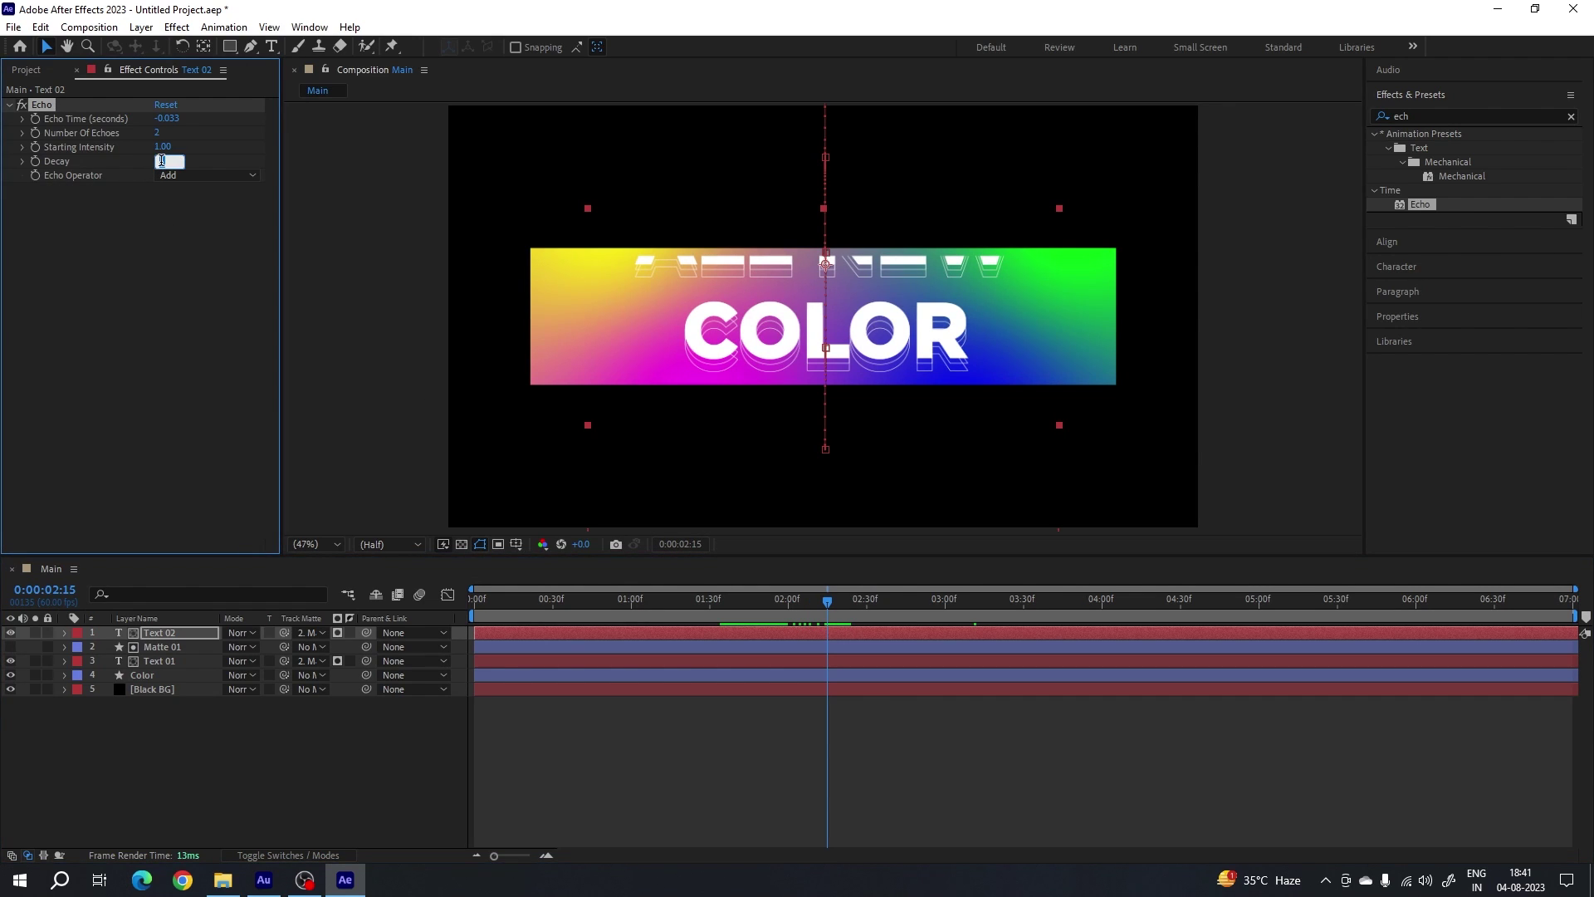
pyautogui.write('0.09')
pyautogui.press('Return')
pyautogui.moveTo(756, 619); pyautogui.dragTo(594, 621)
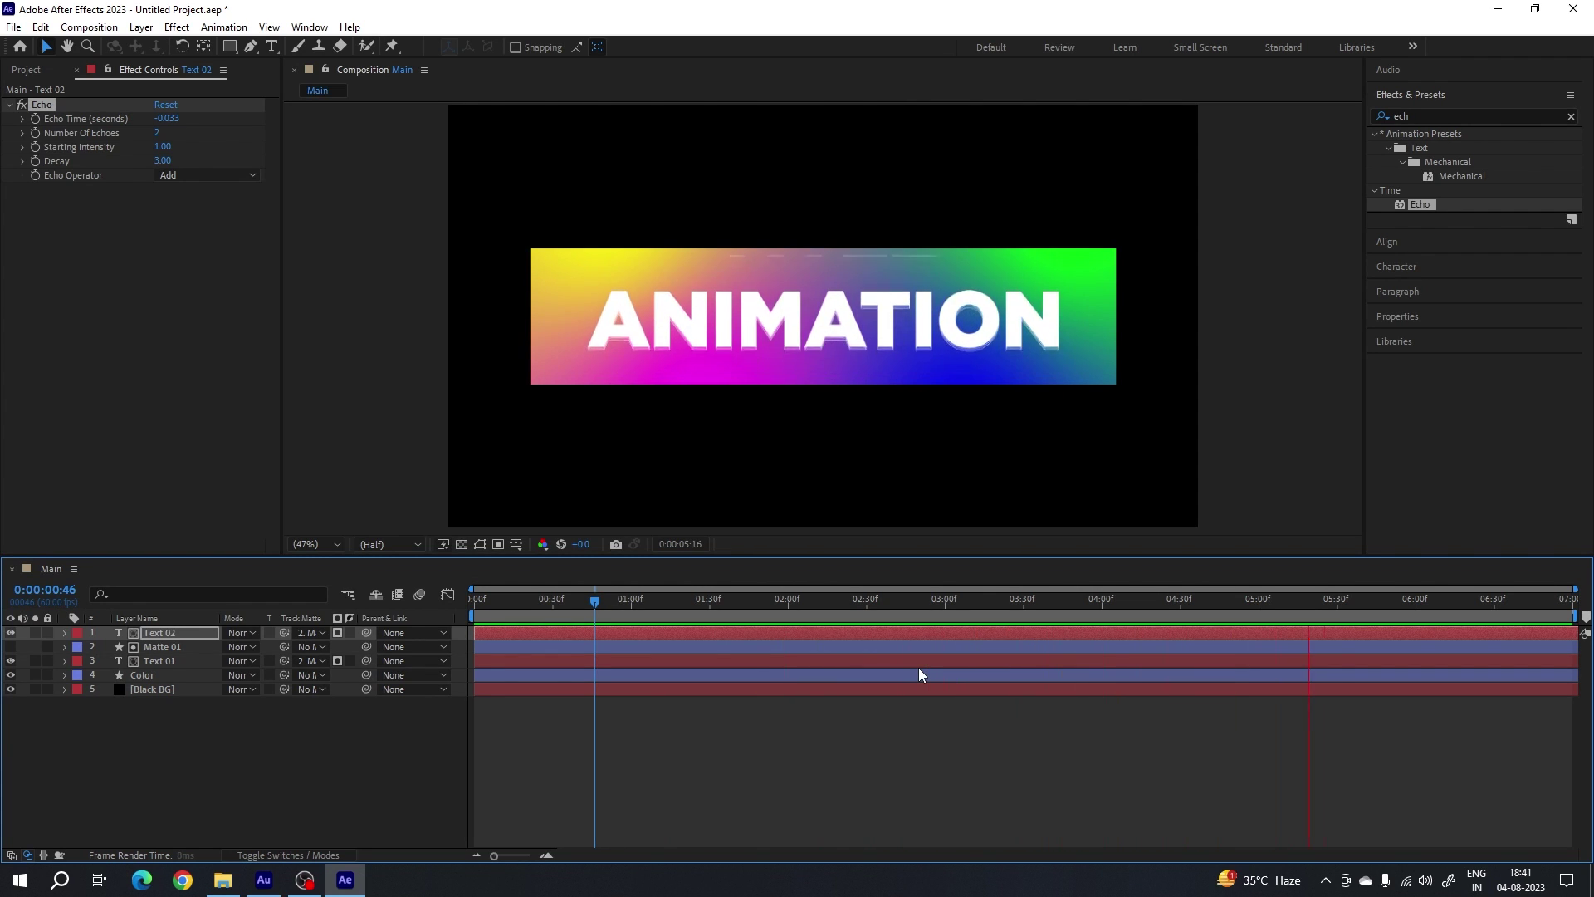
pyautogui.press('space')
pyautogui.moveTo(827, 600); pyautogui.dragTo(914, 620)
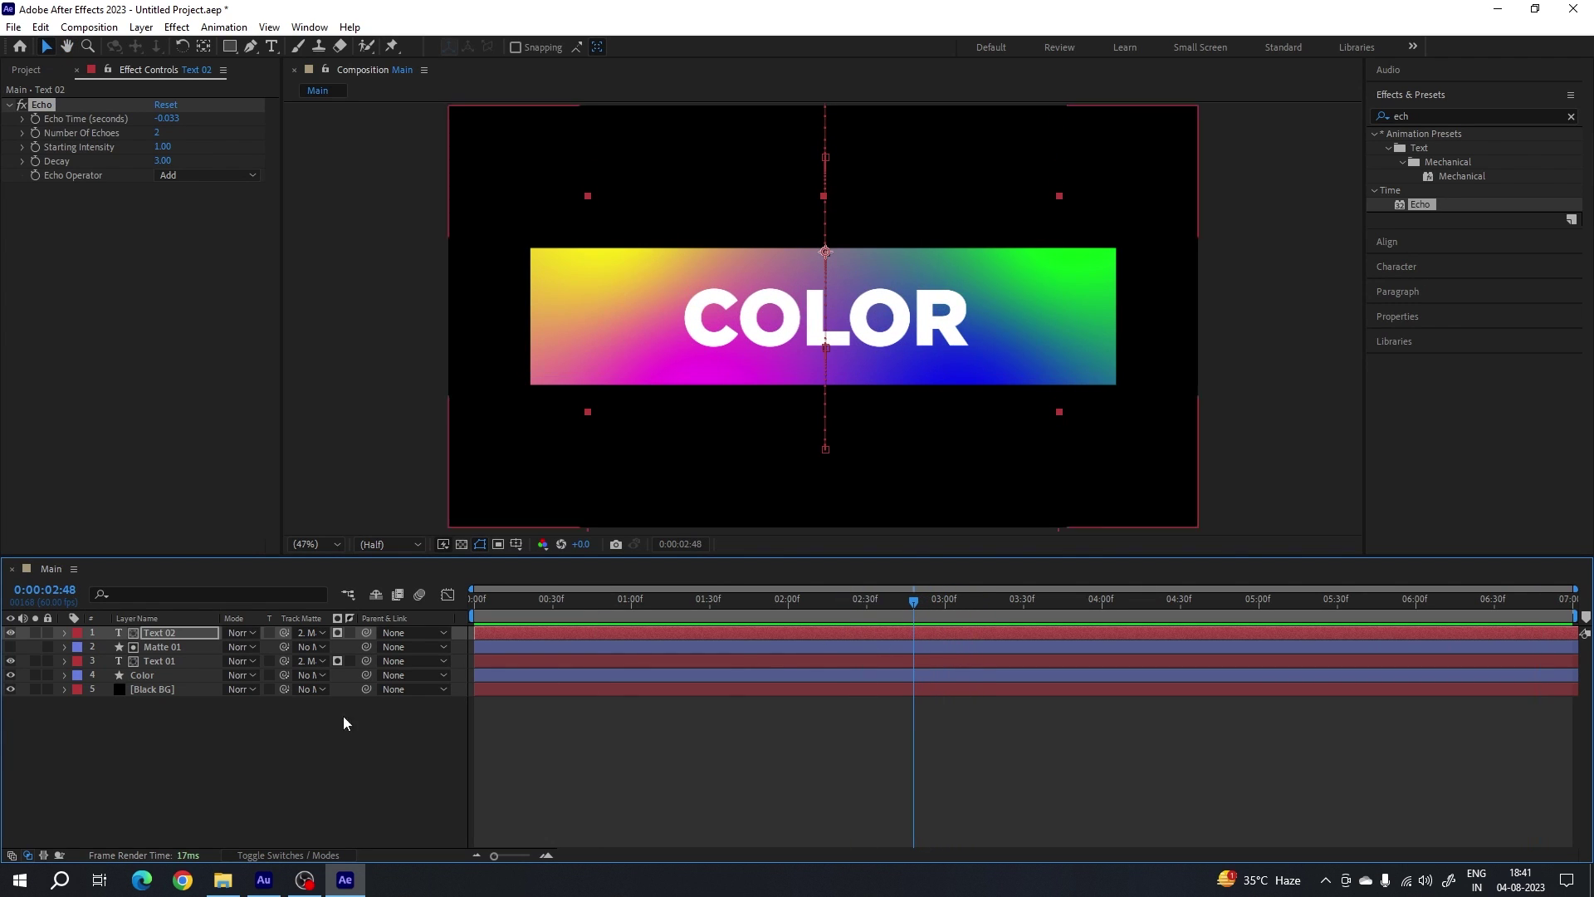
pyautogui.click(300, 749)
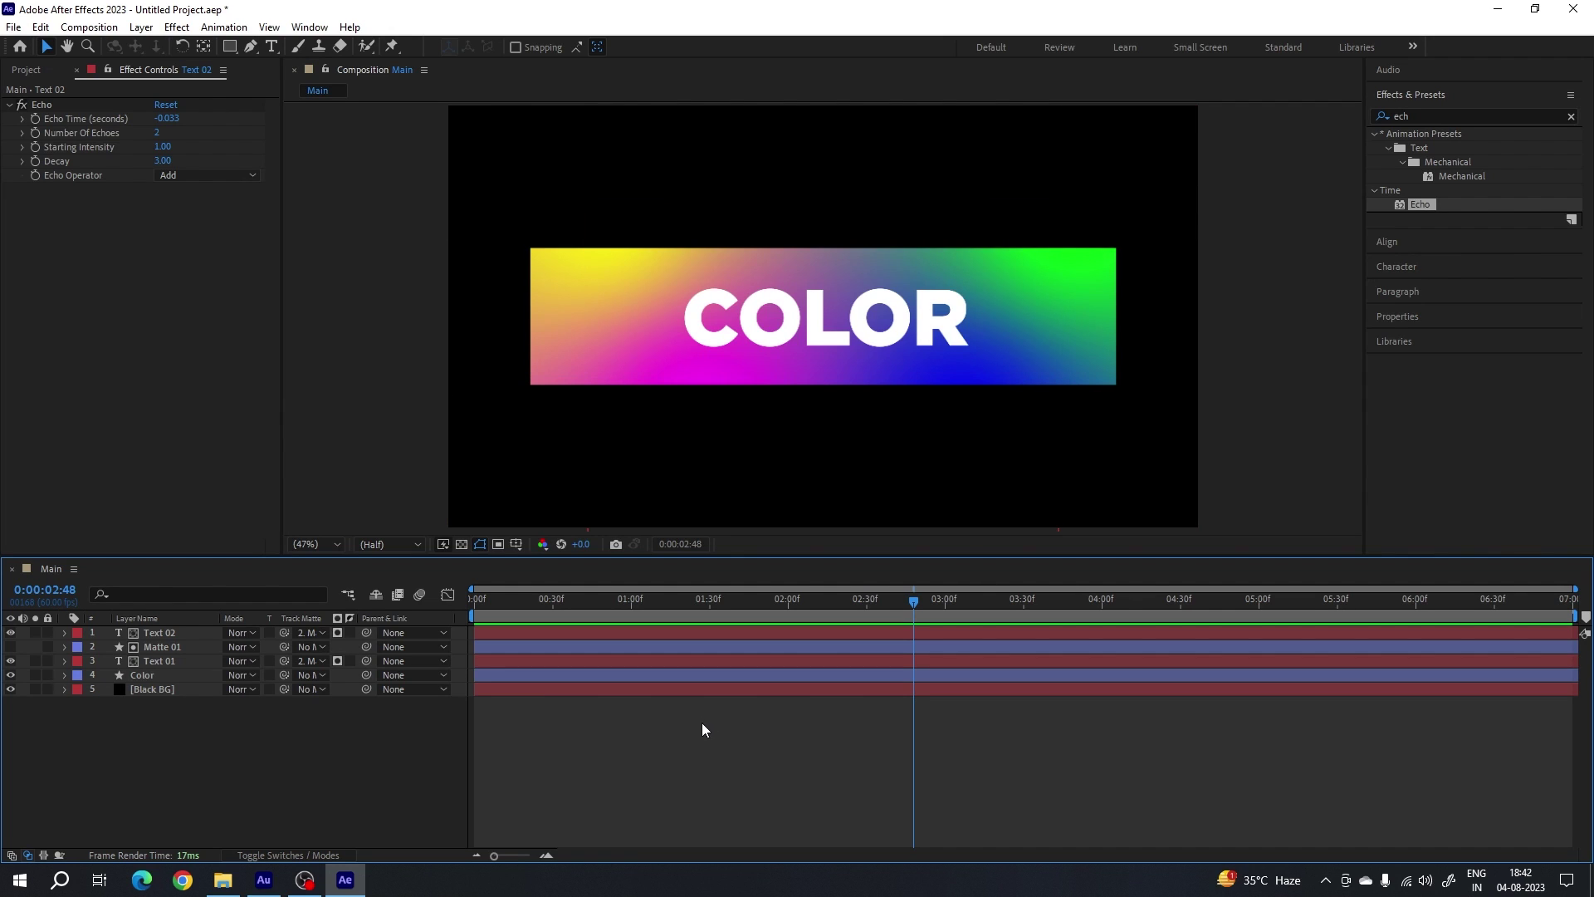
pyautogui.click(271, 47)
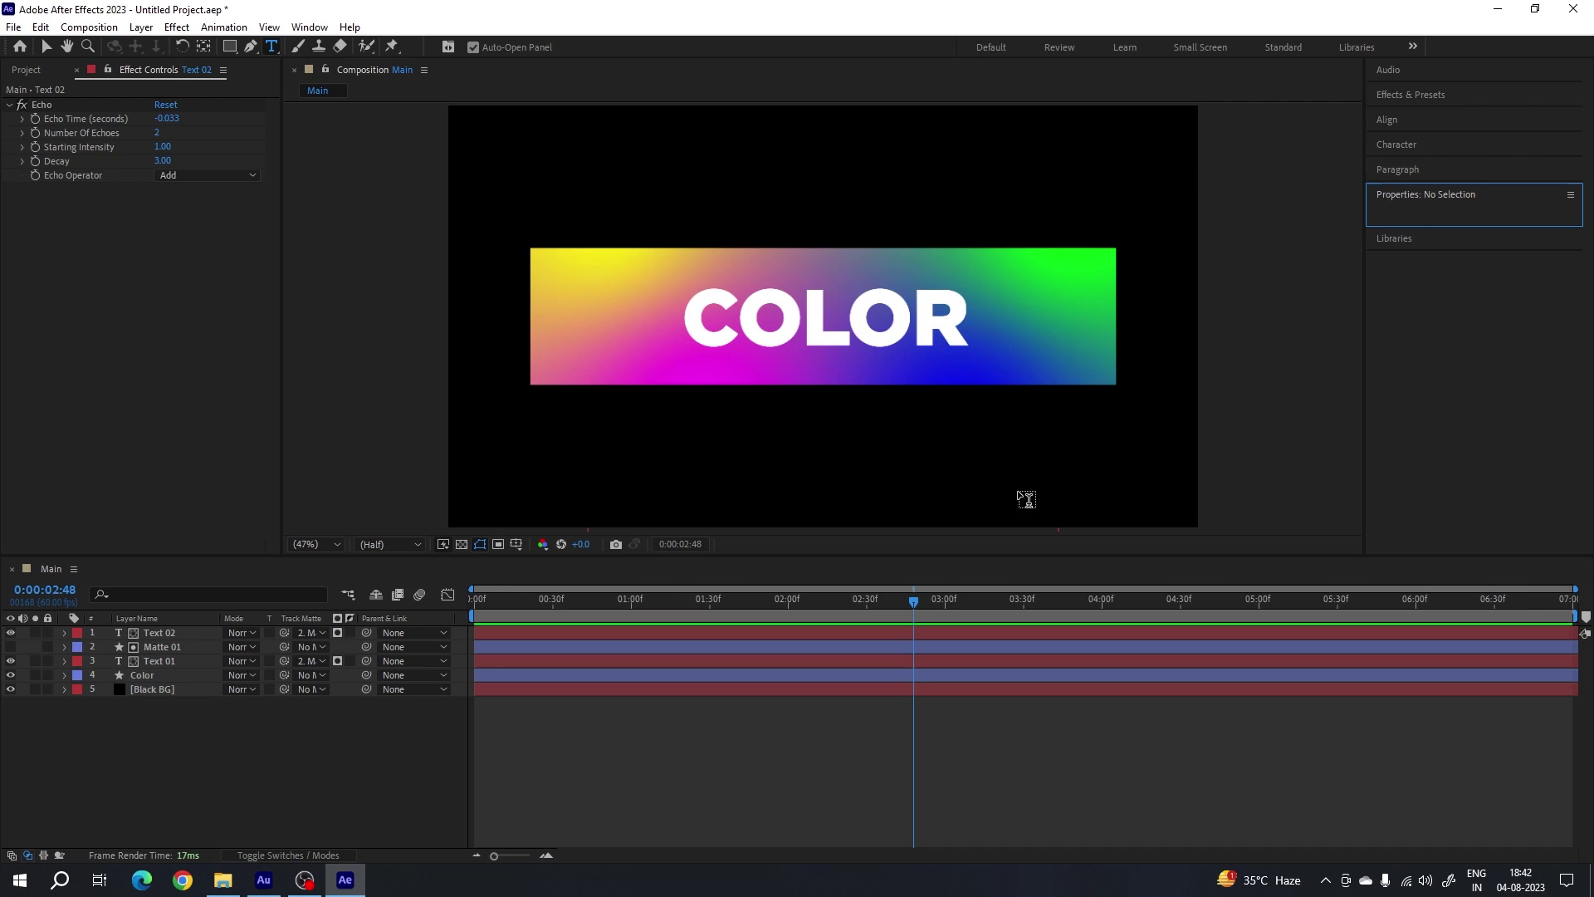
pyautogui.click(976, 496)
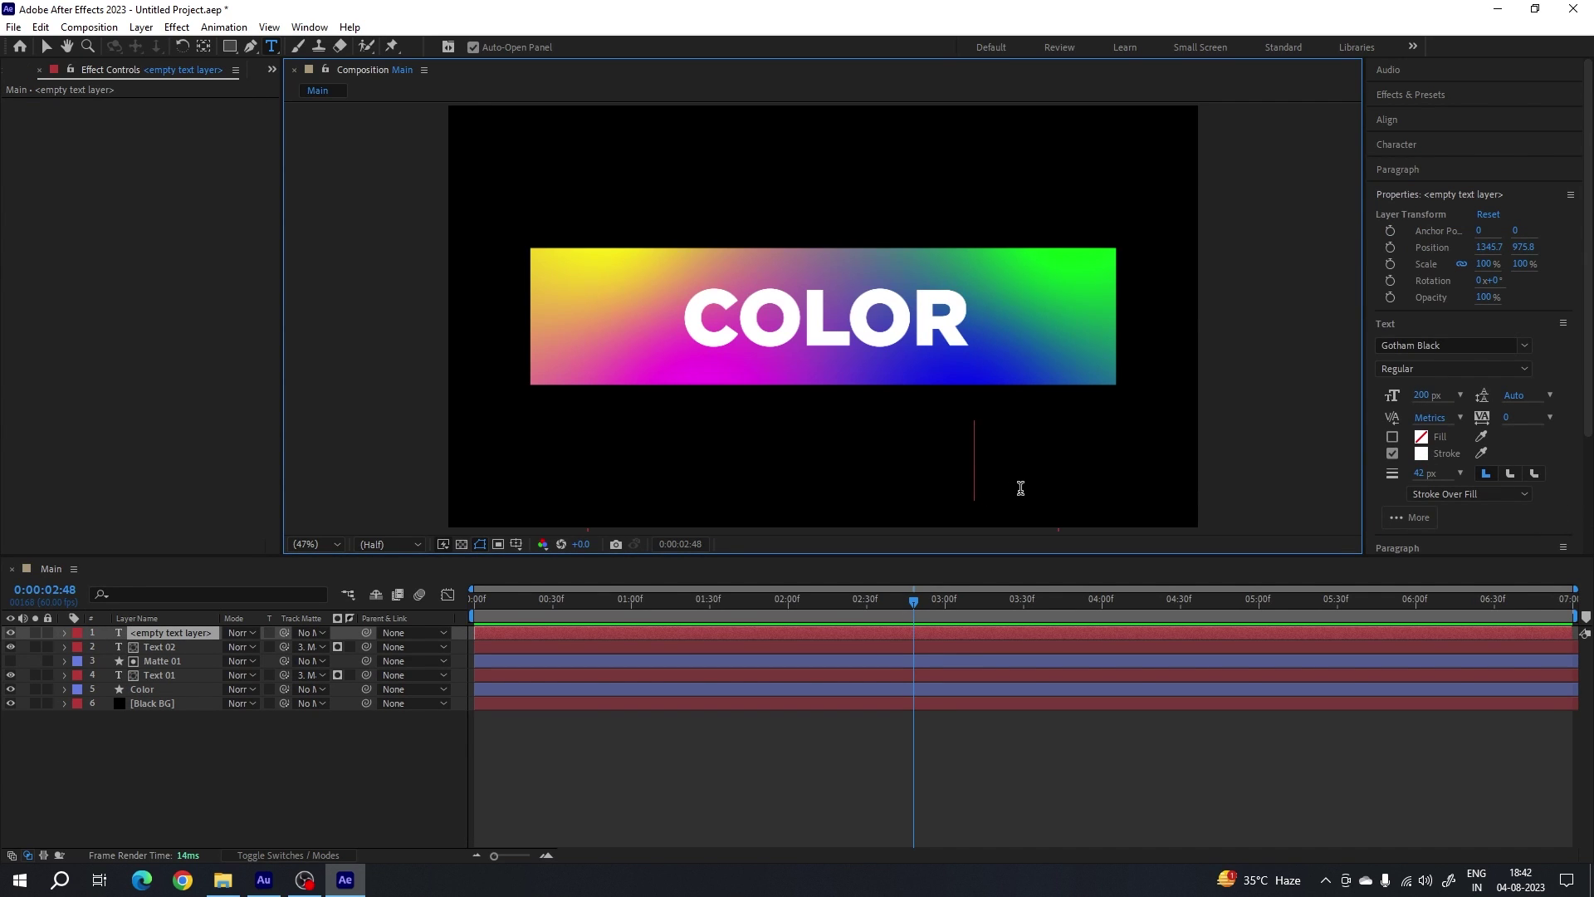
pyautogui.write('0')
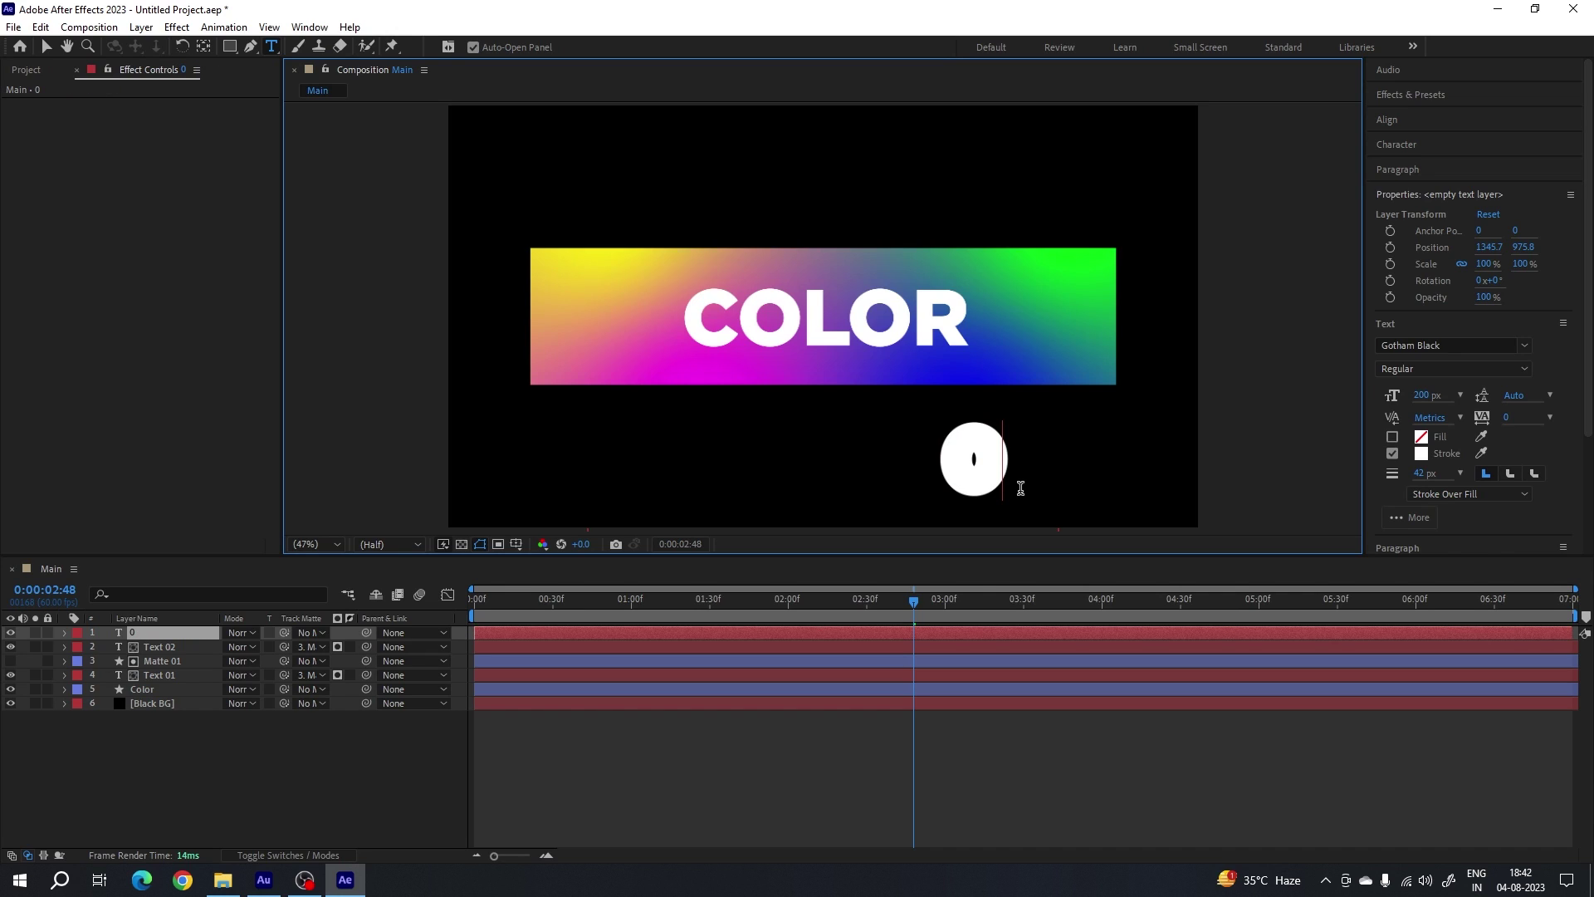
pyautogui.write('1 0')
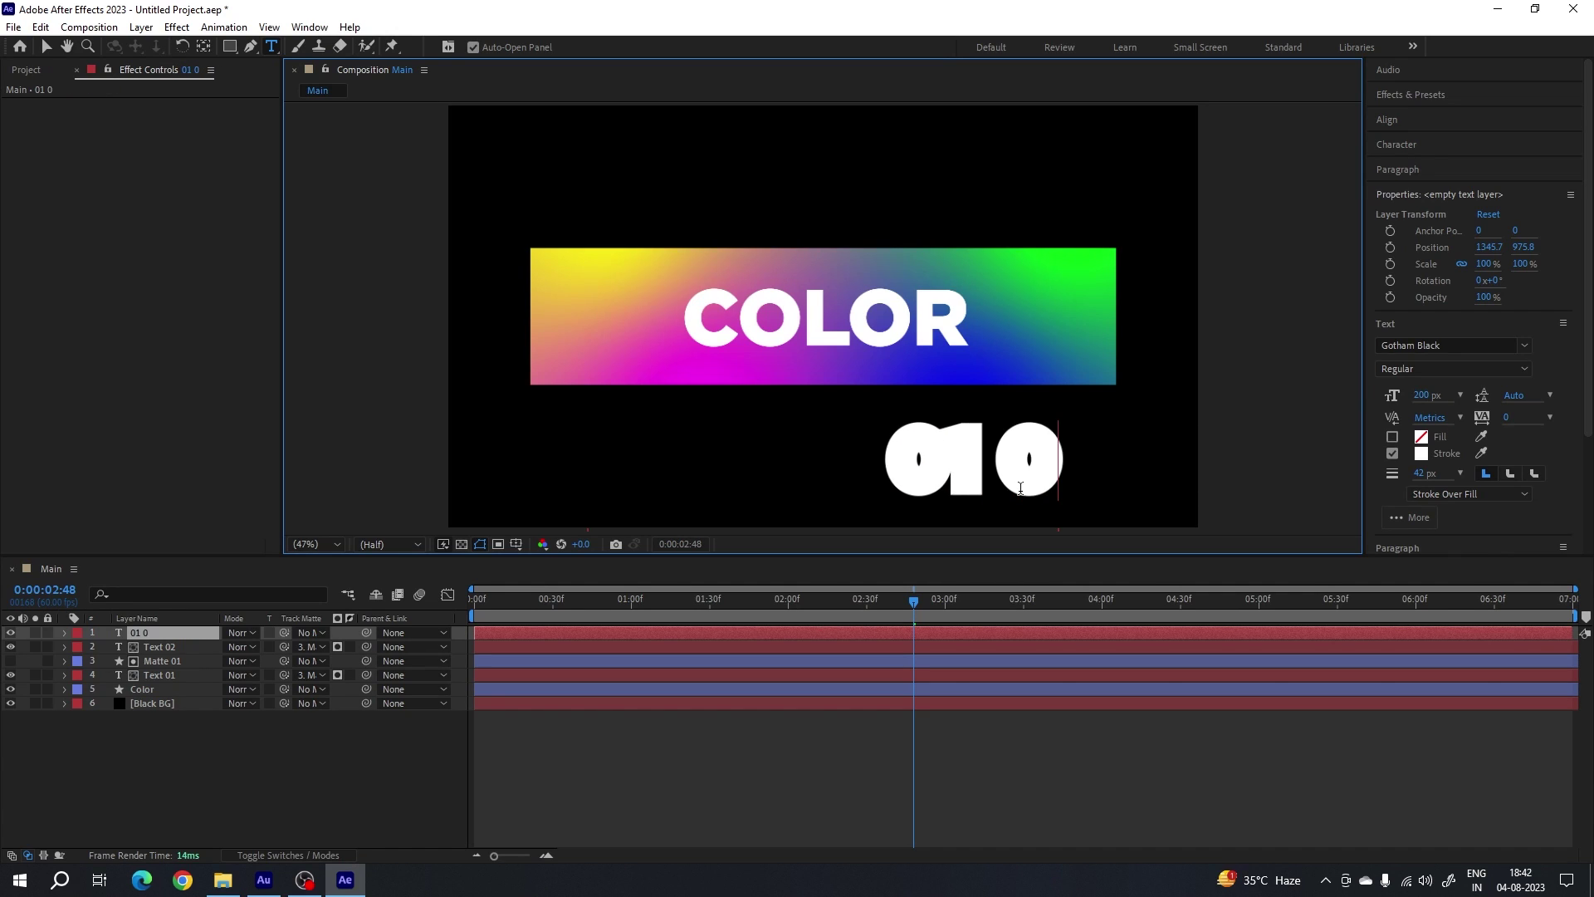
pyautogui.write('2 03')
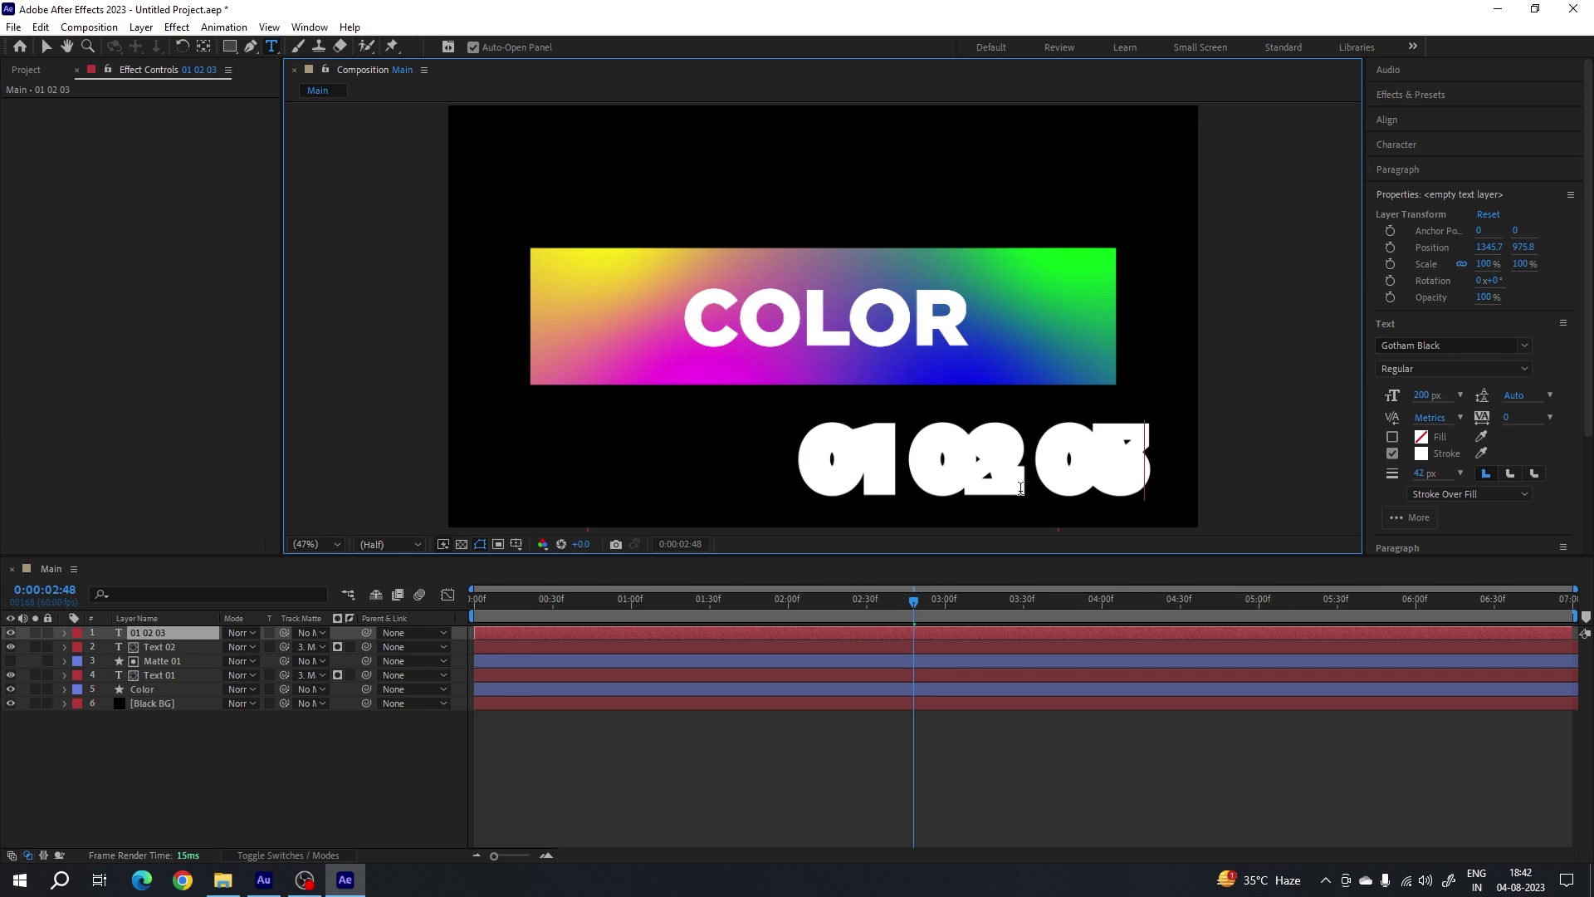
pyautogui.write(' 0')
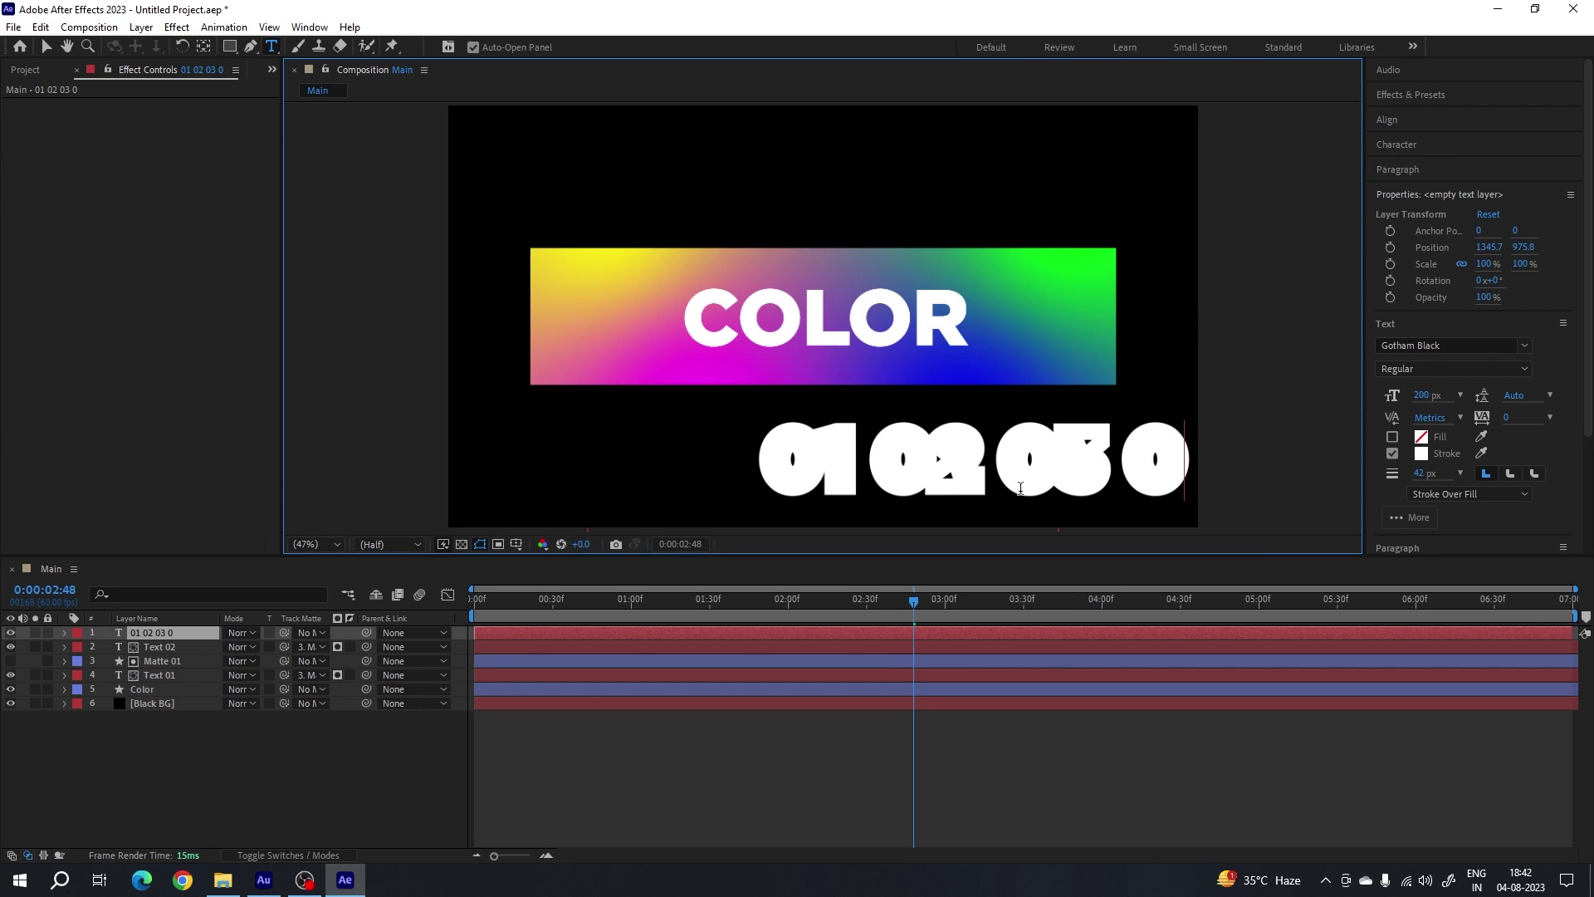
pyautogui.write('4 0')
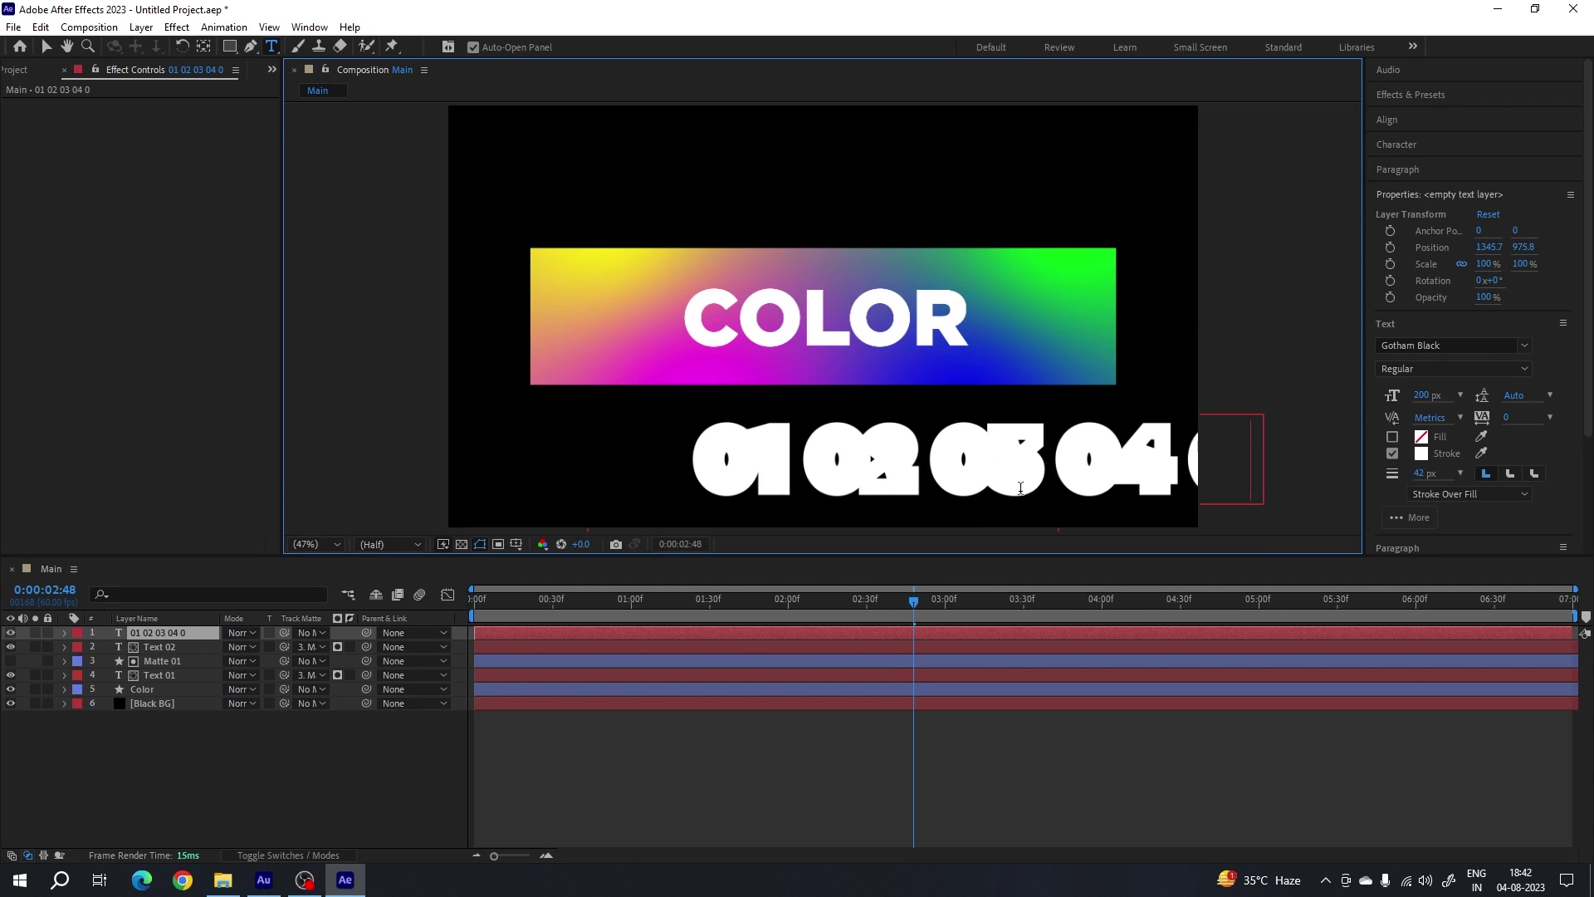
pyautogui.write('5')
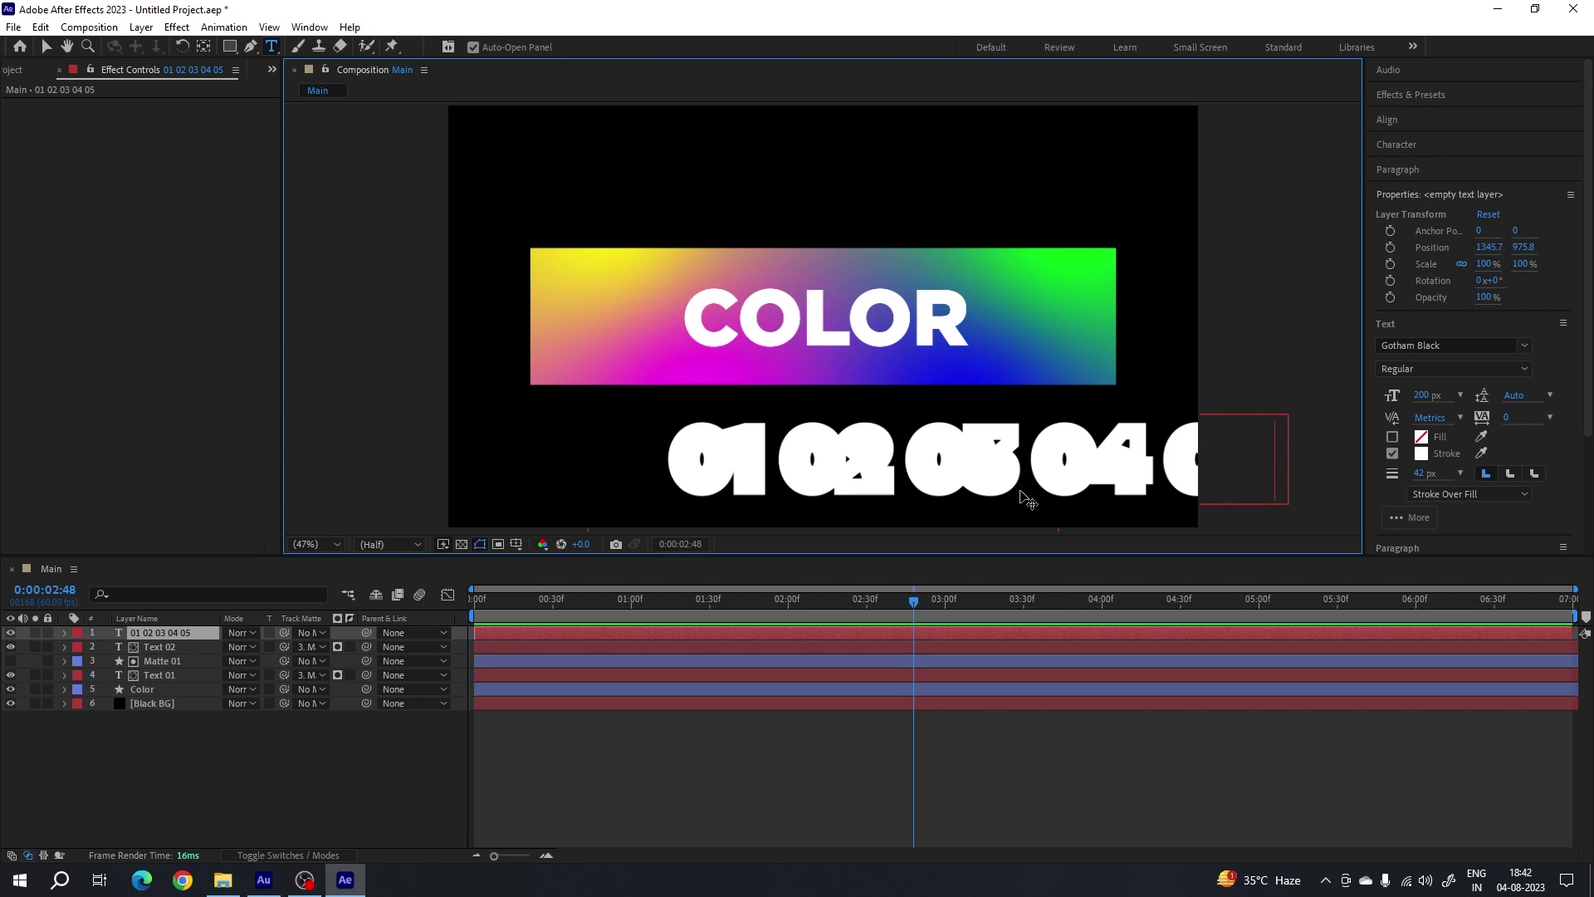
# - Remove the stroke from the whole number text and enable its white fill
pyautogui.hotkey('ctrl', 'a')
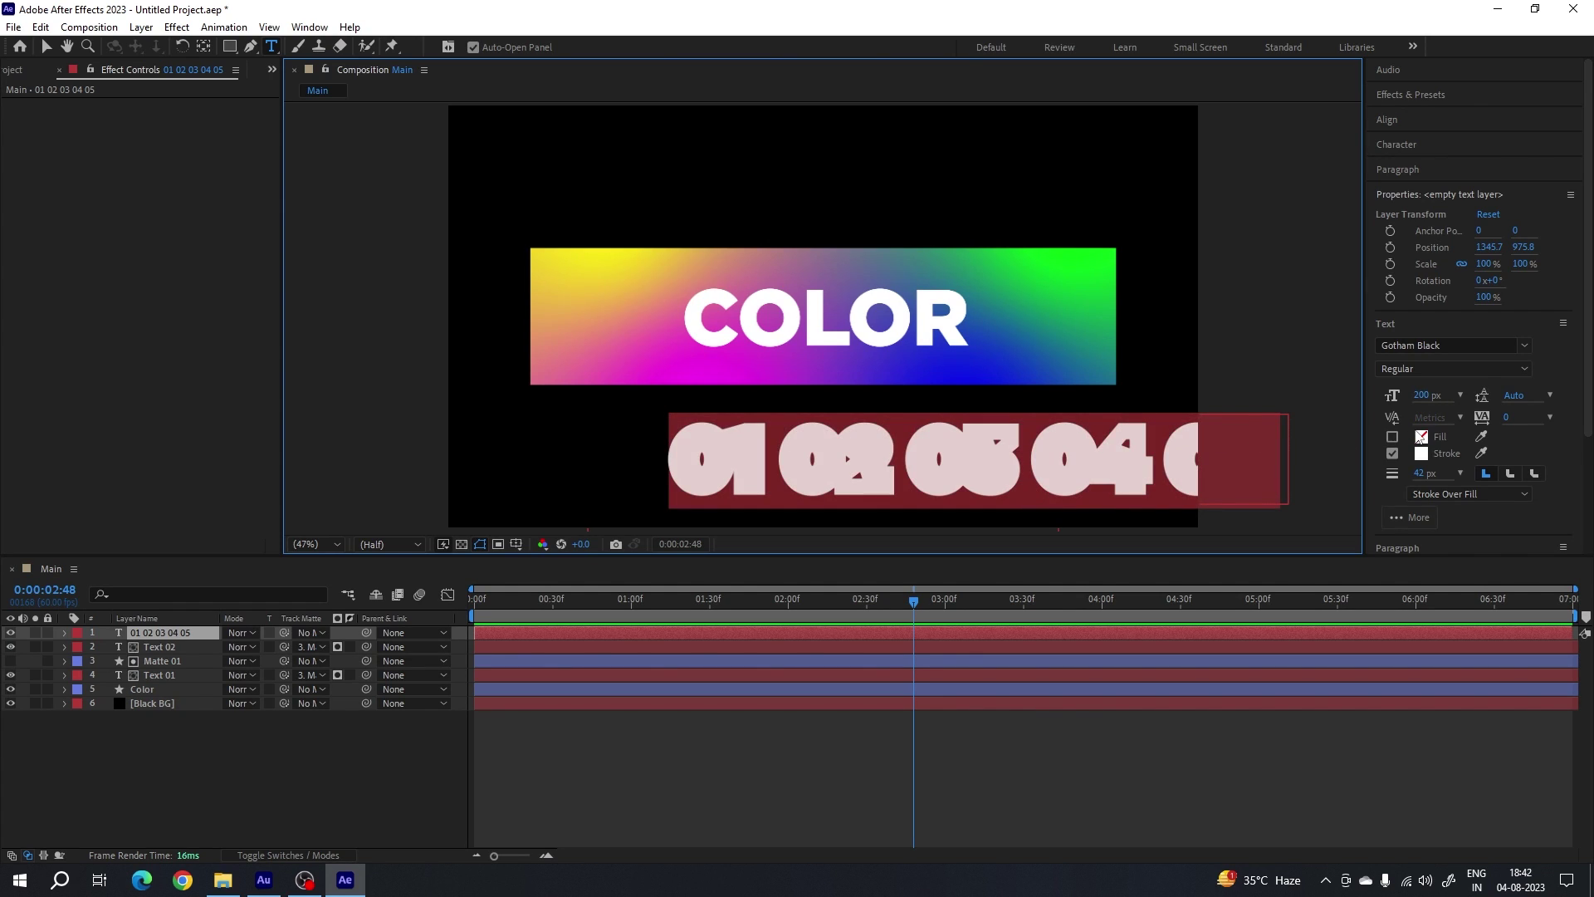
pyautogui.scroll(-1, 1587, 442)
pyautogui.scroll(-1, 1588, 442)
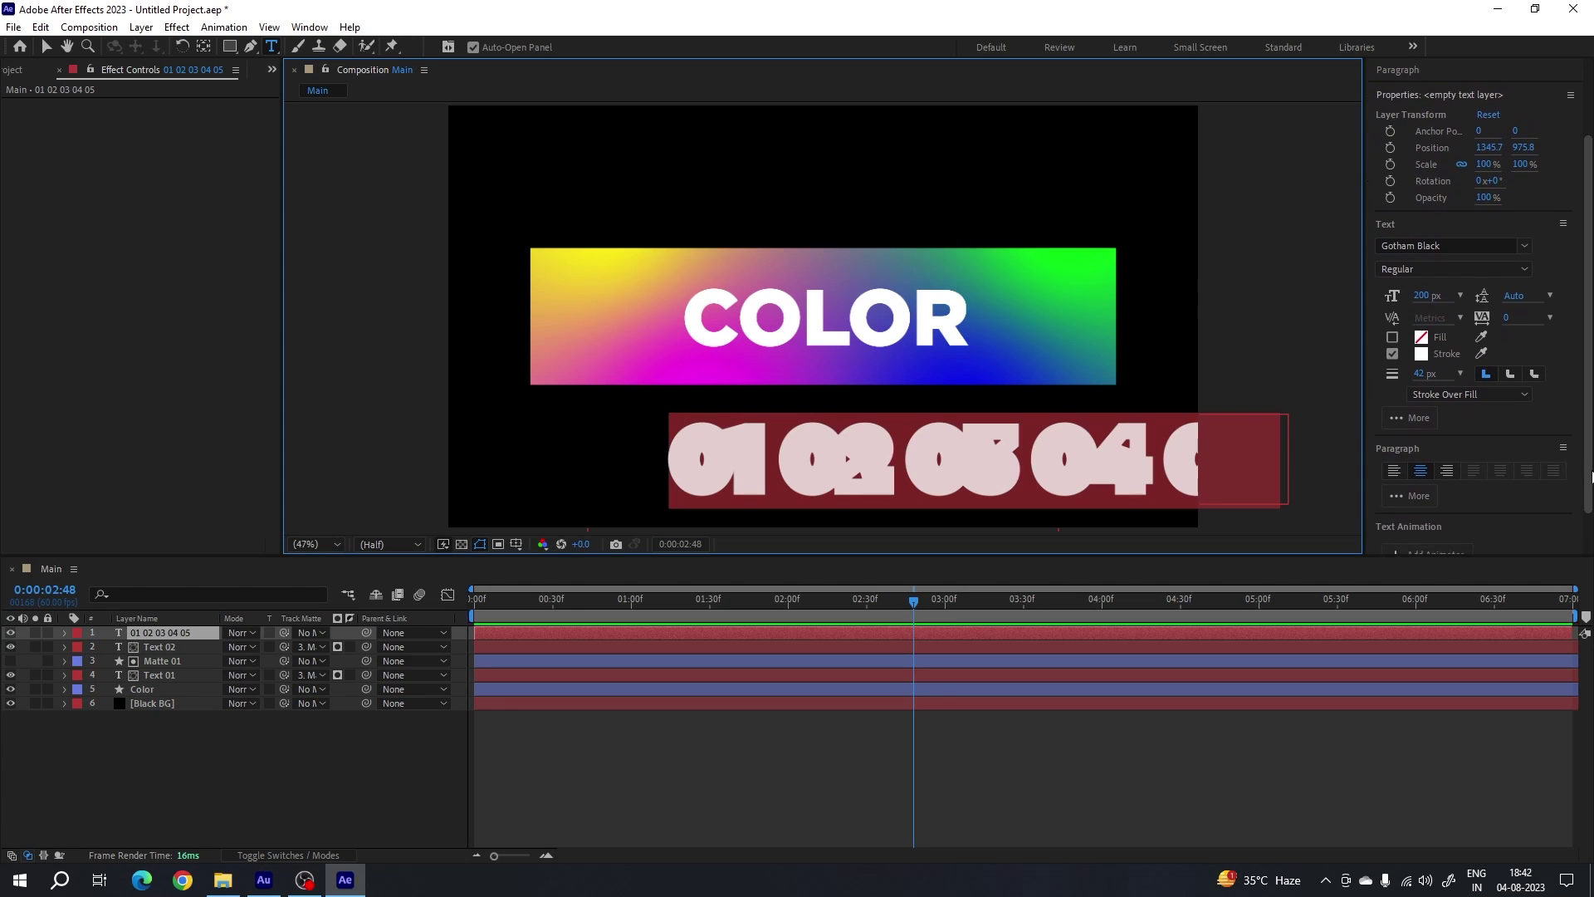
pyautogui.scroll(-1, 1511, 417)
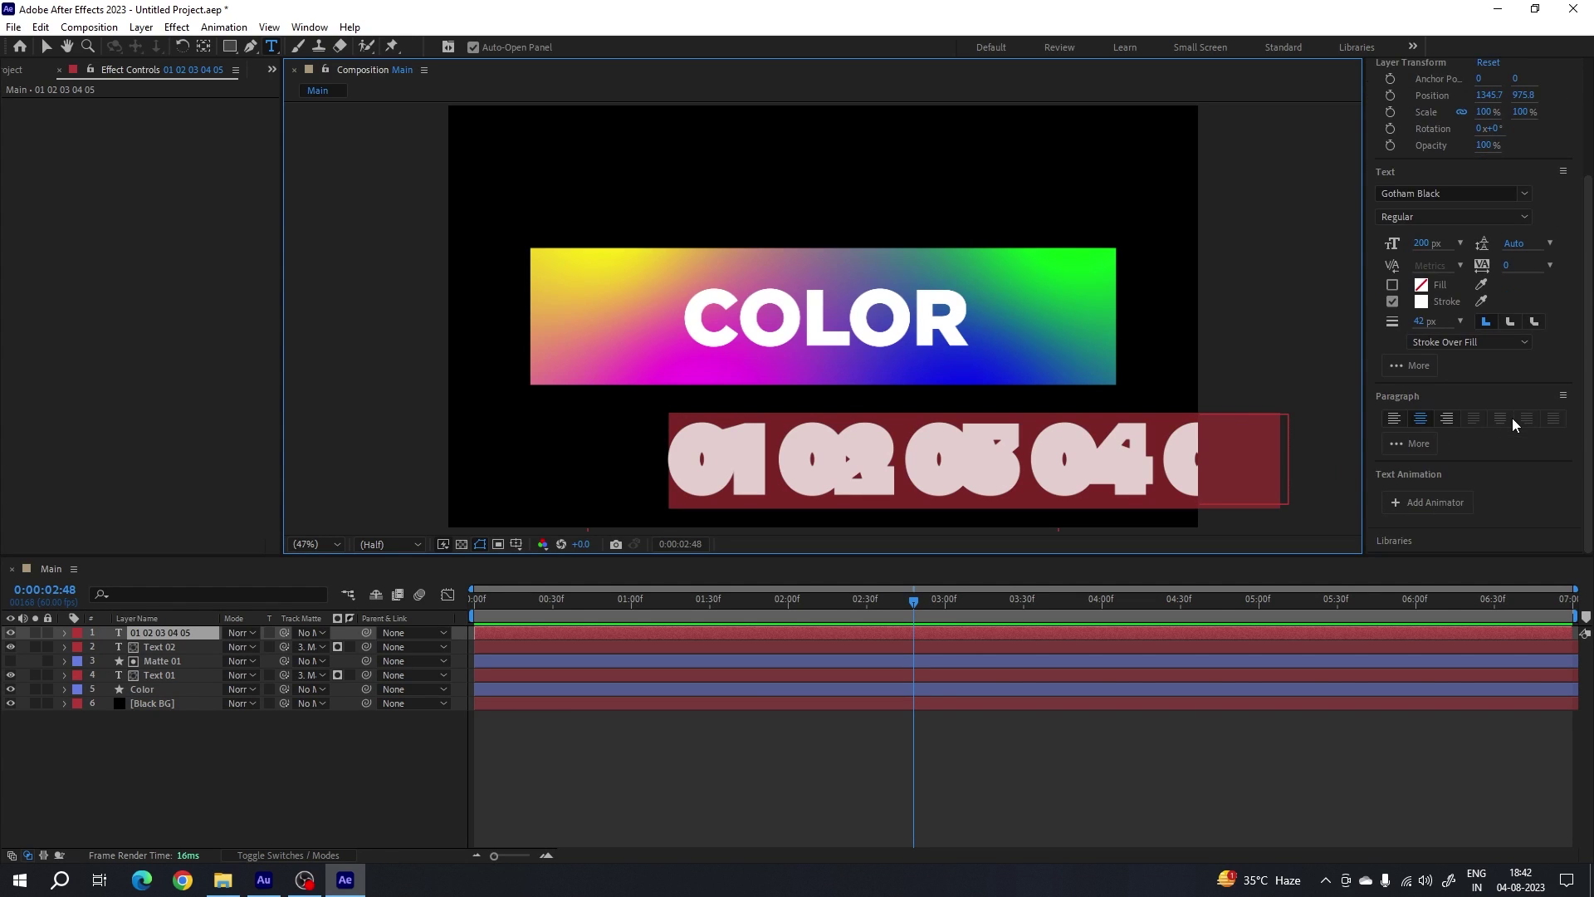
pyautogui.scroll(3, 1507, 416)
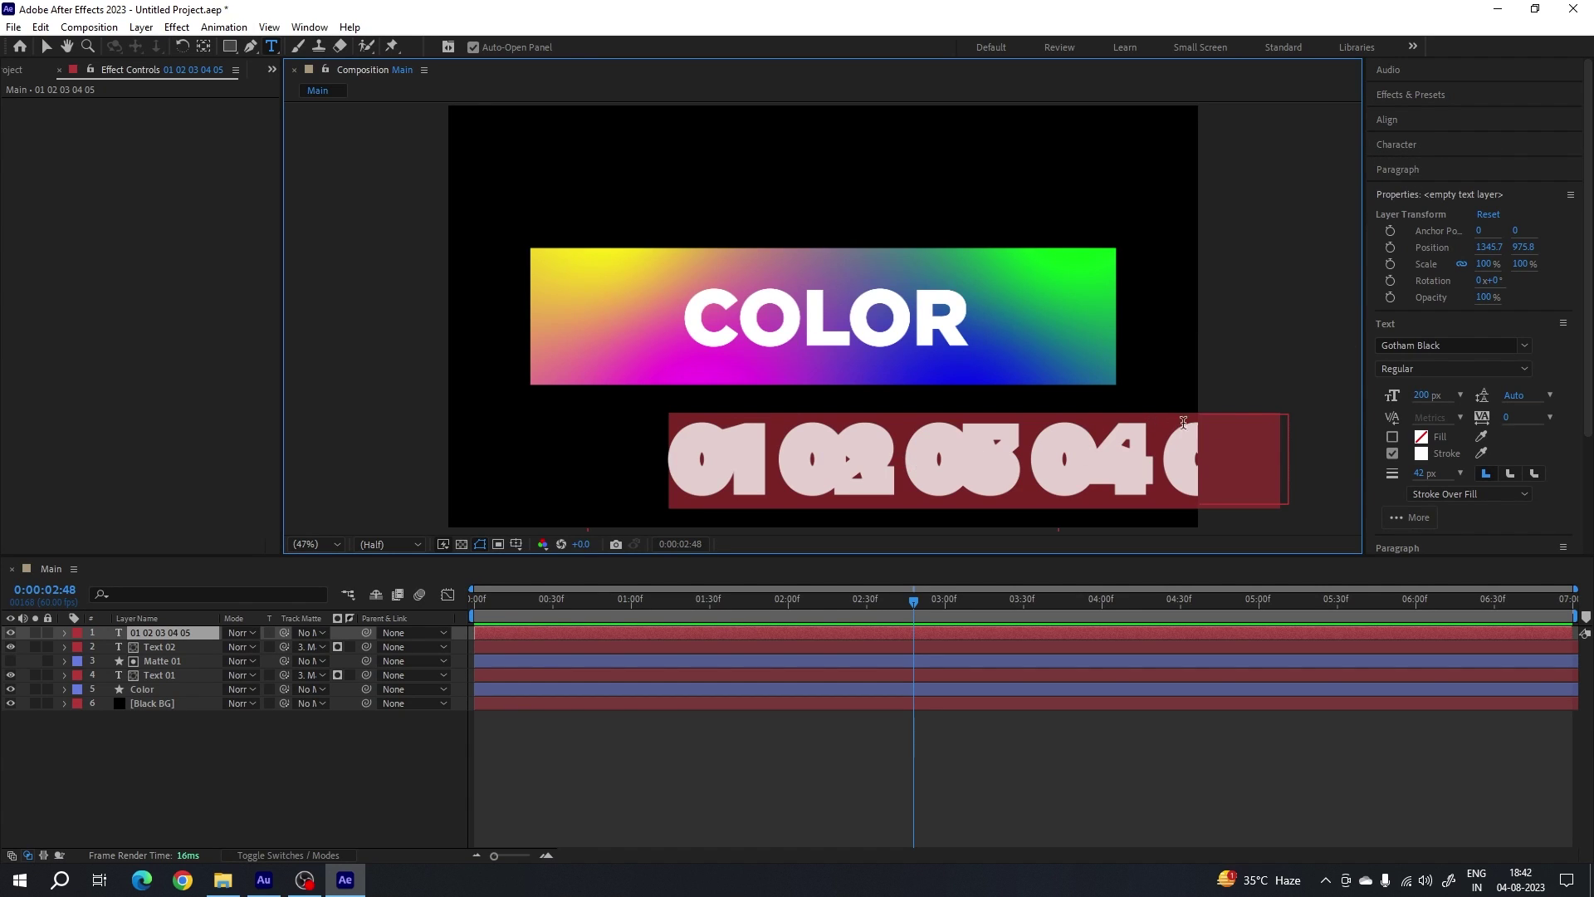
pyautogui.moveTo(1591, 355); pyautogui.dragTo(1591, 442)
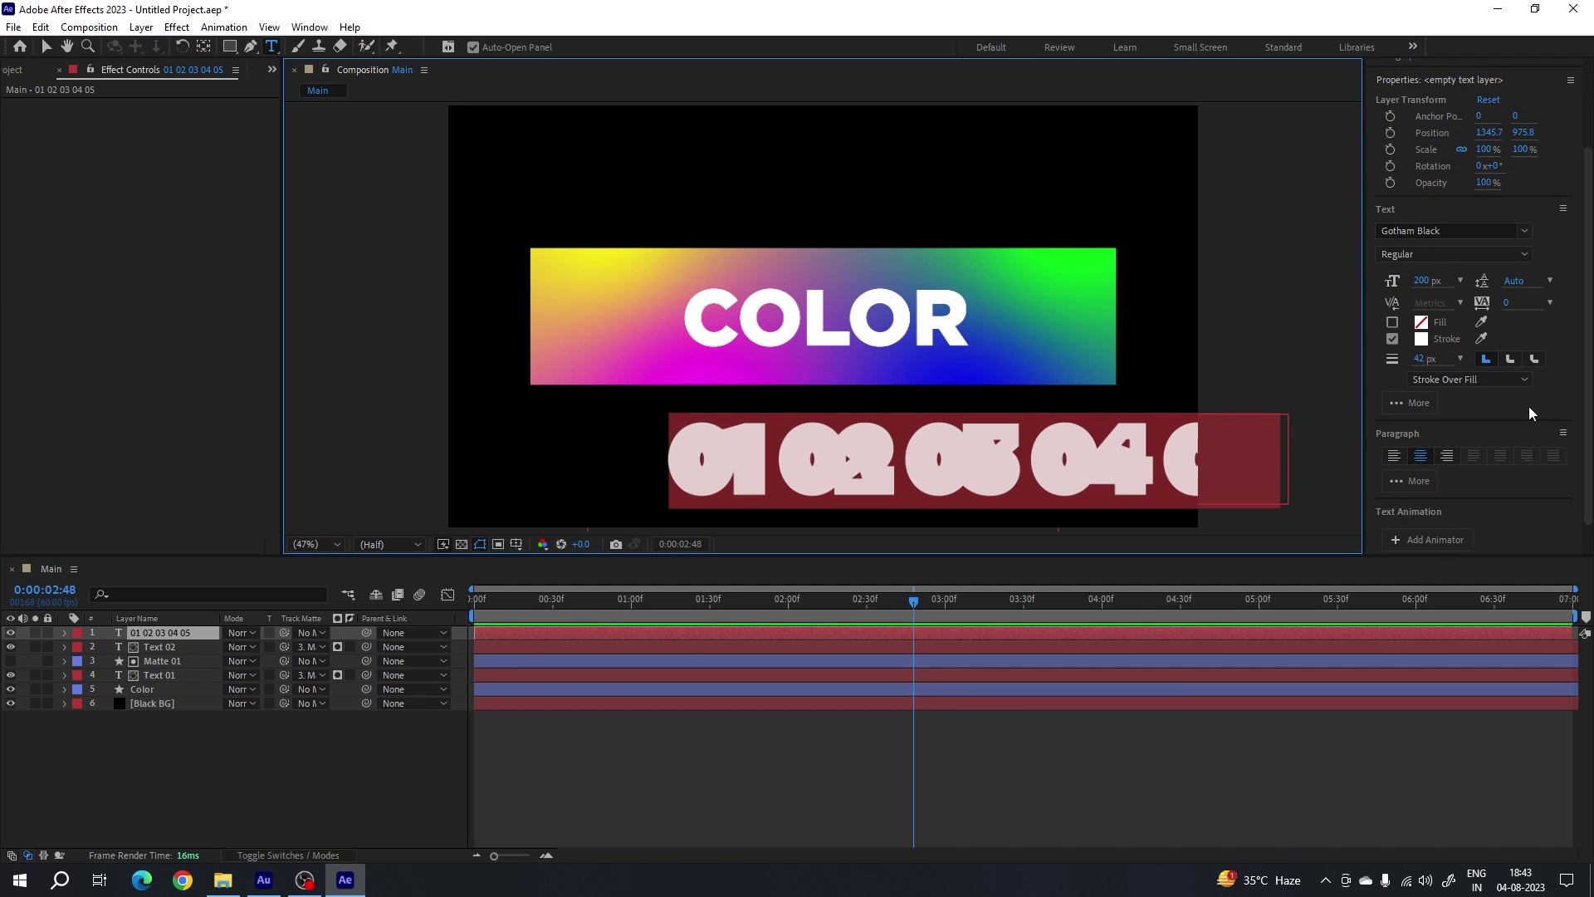
pyautogui.click(1392, 338)
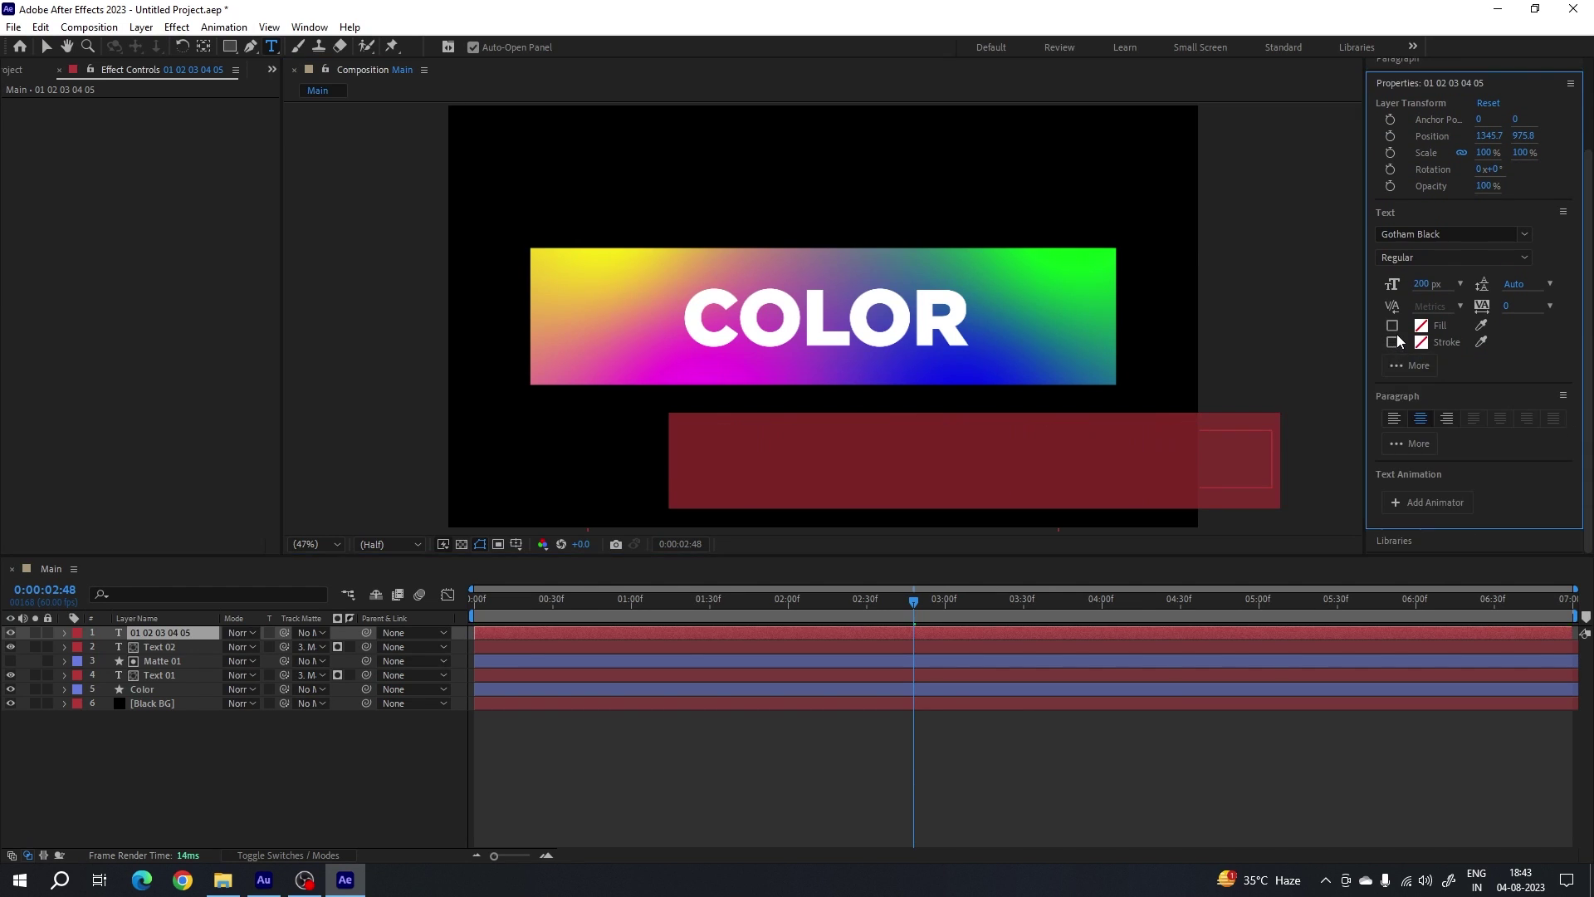
pyautogui.click(1392, 327)
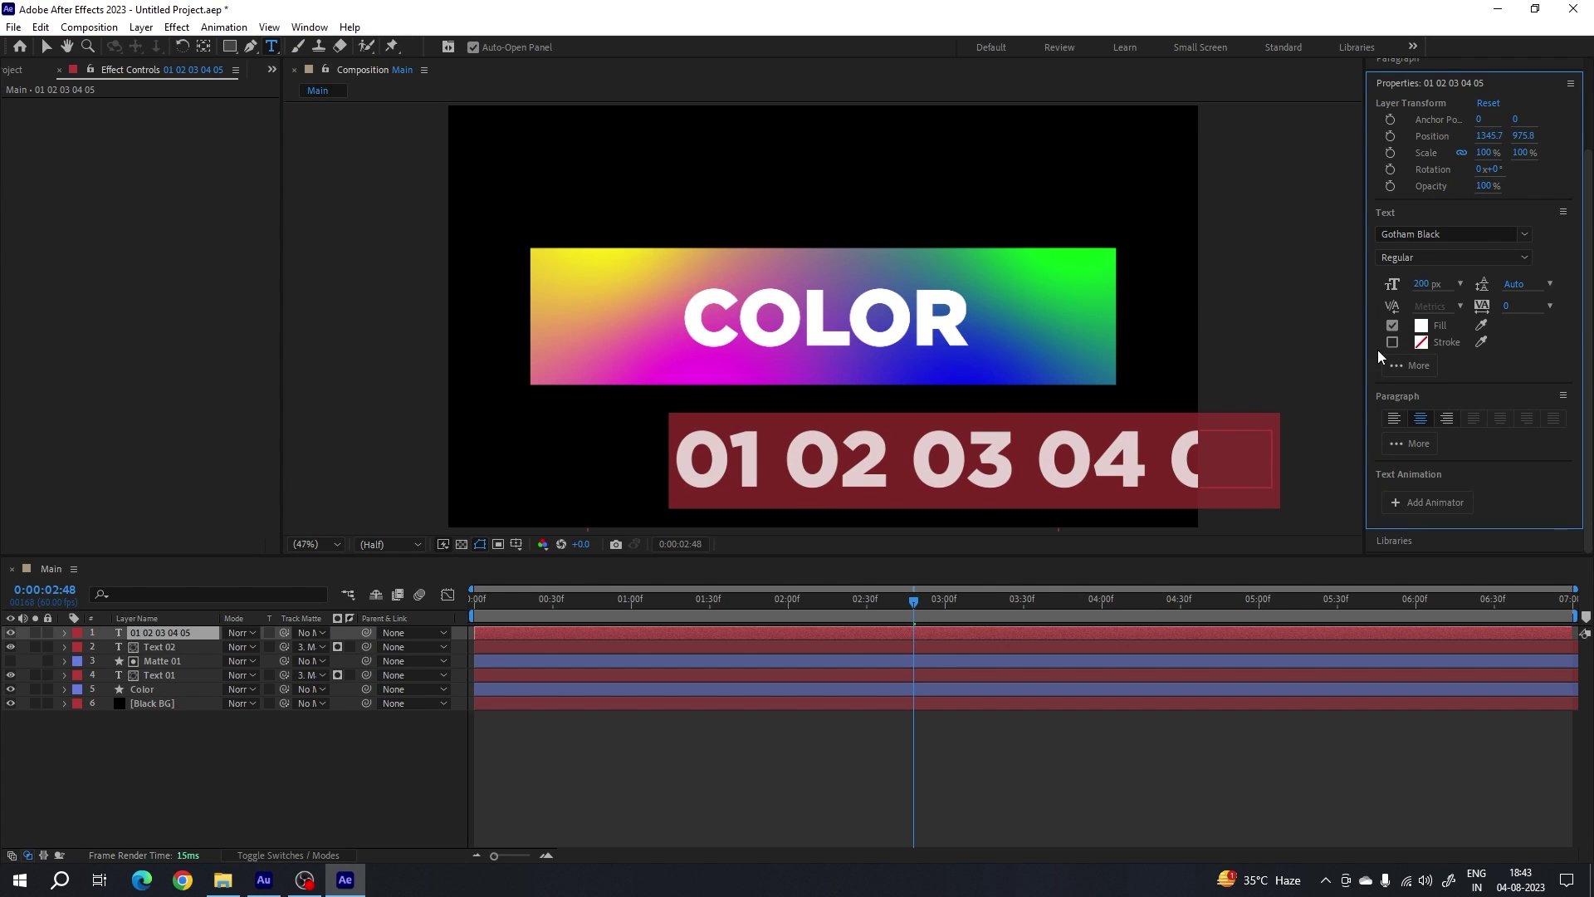
pyautogui.click(1481, 235)
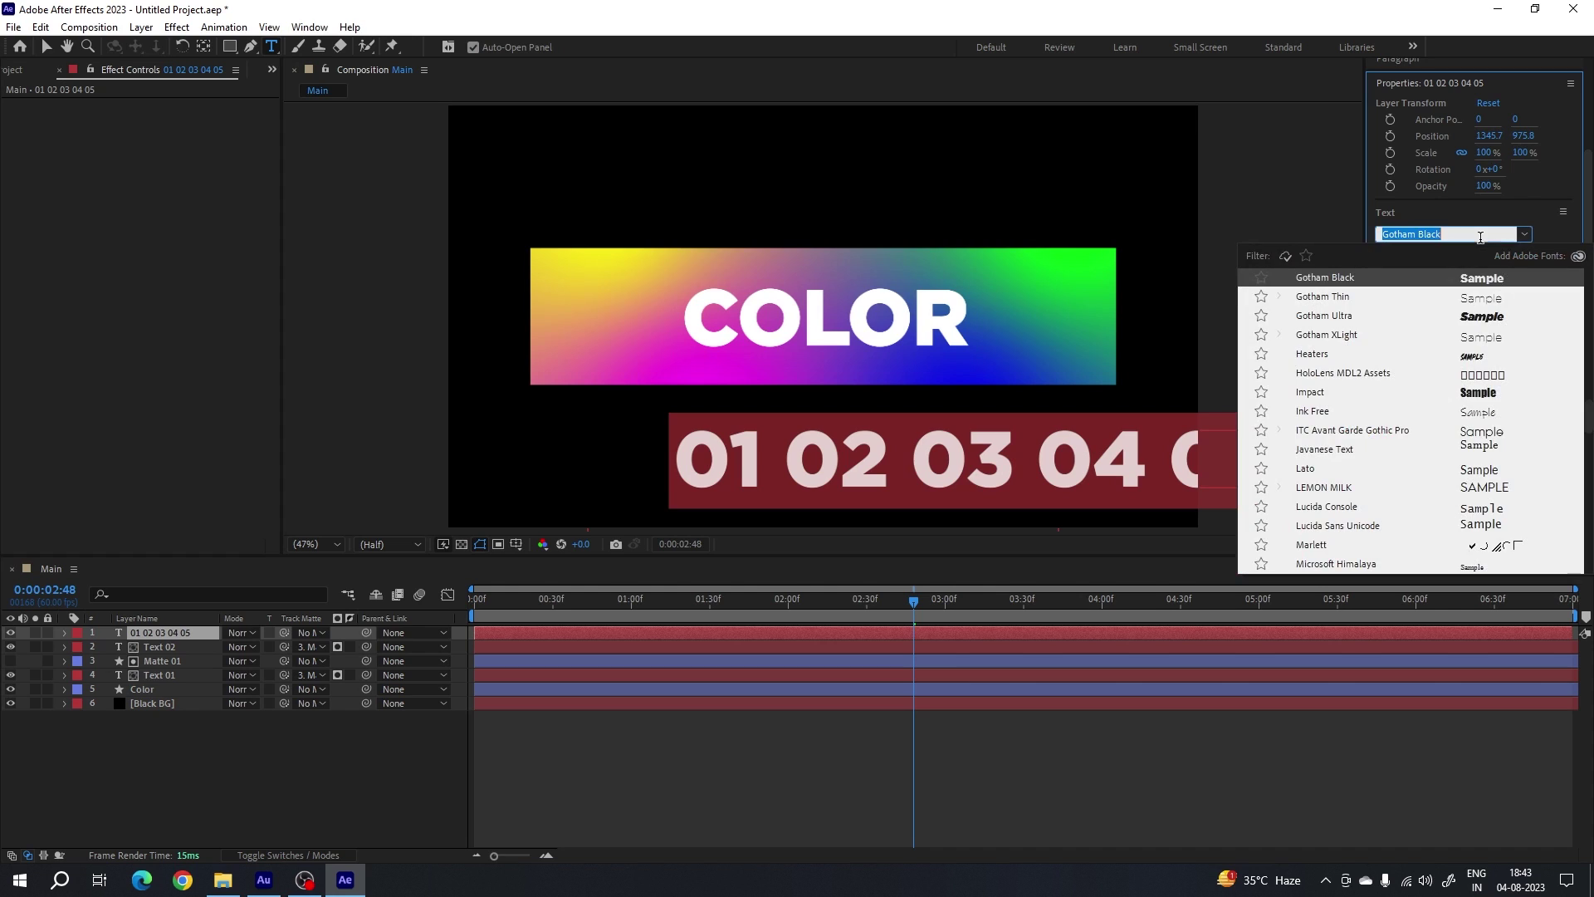
pyautogui.press('Down')
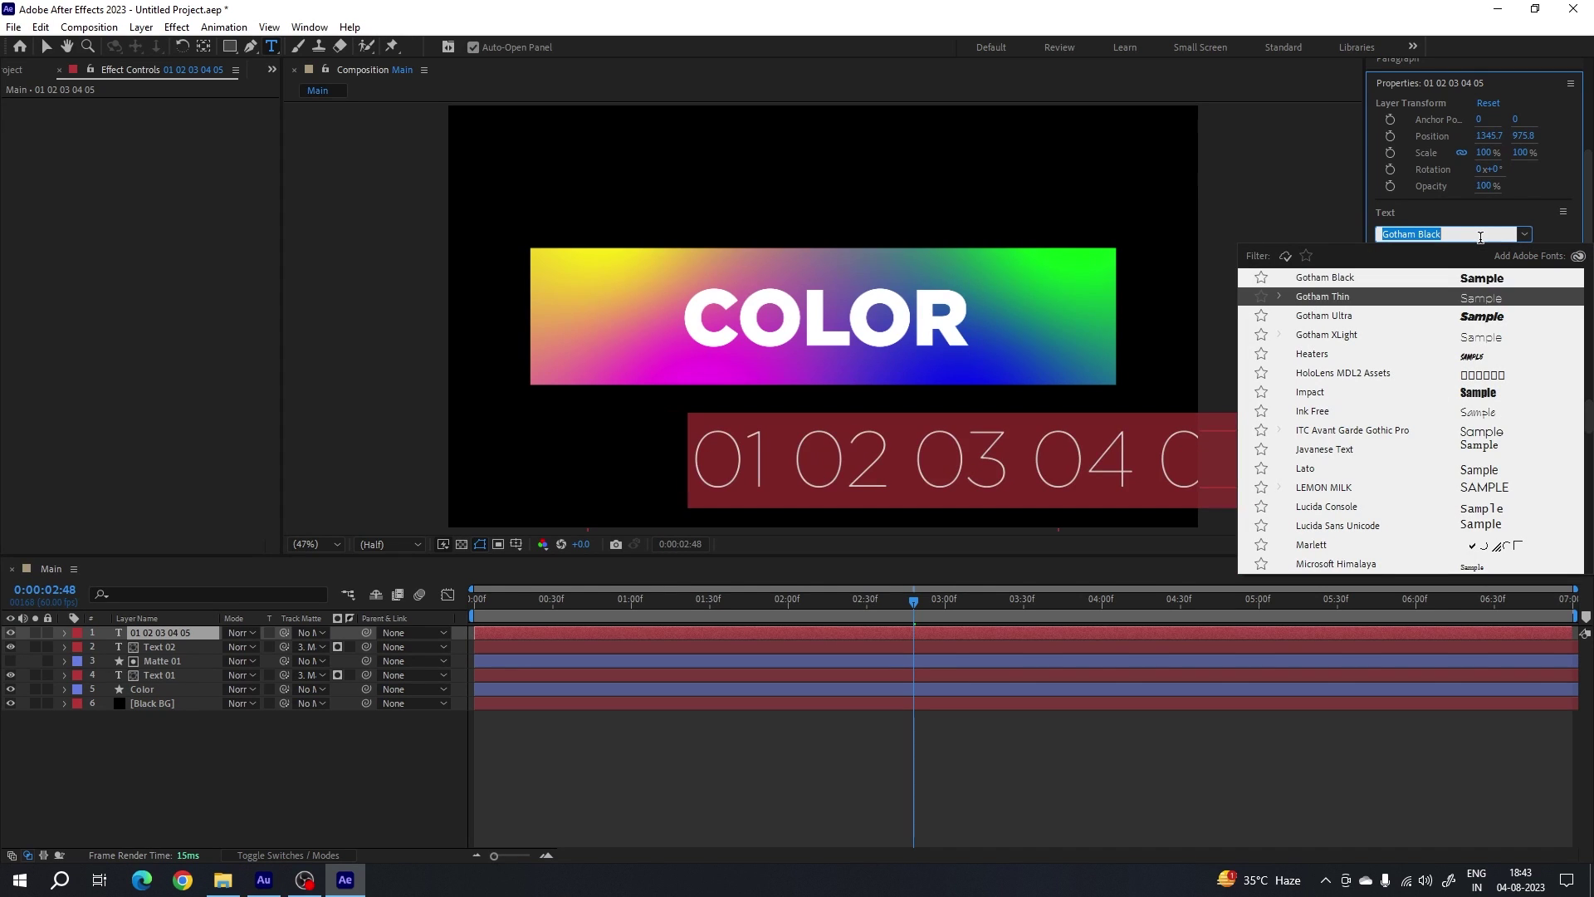
pyautogui.write('gotham')
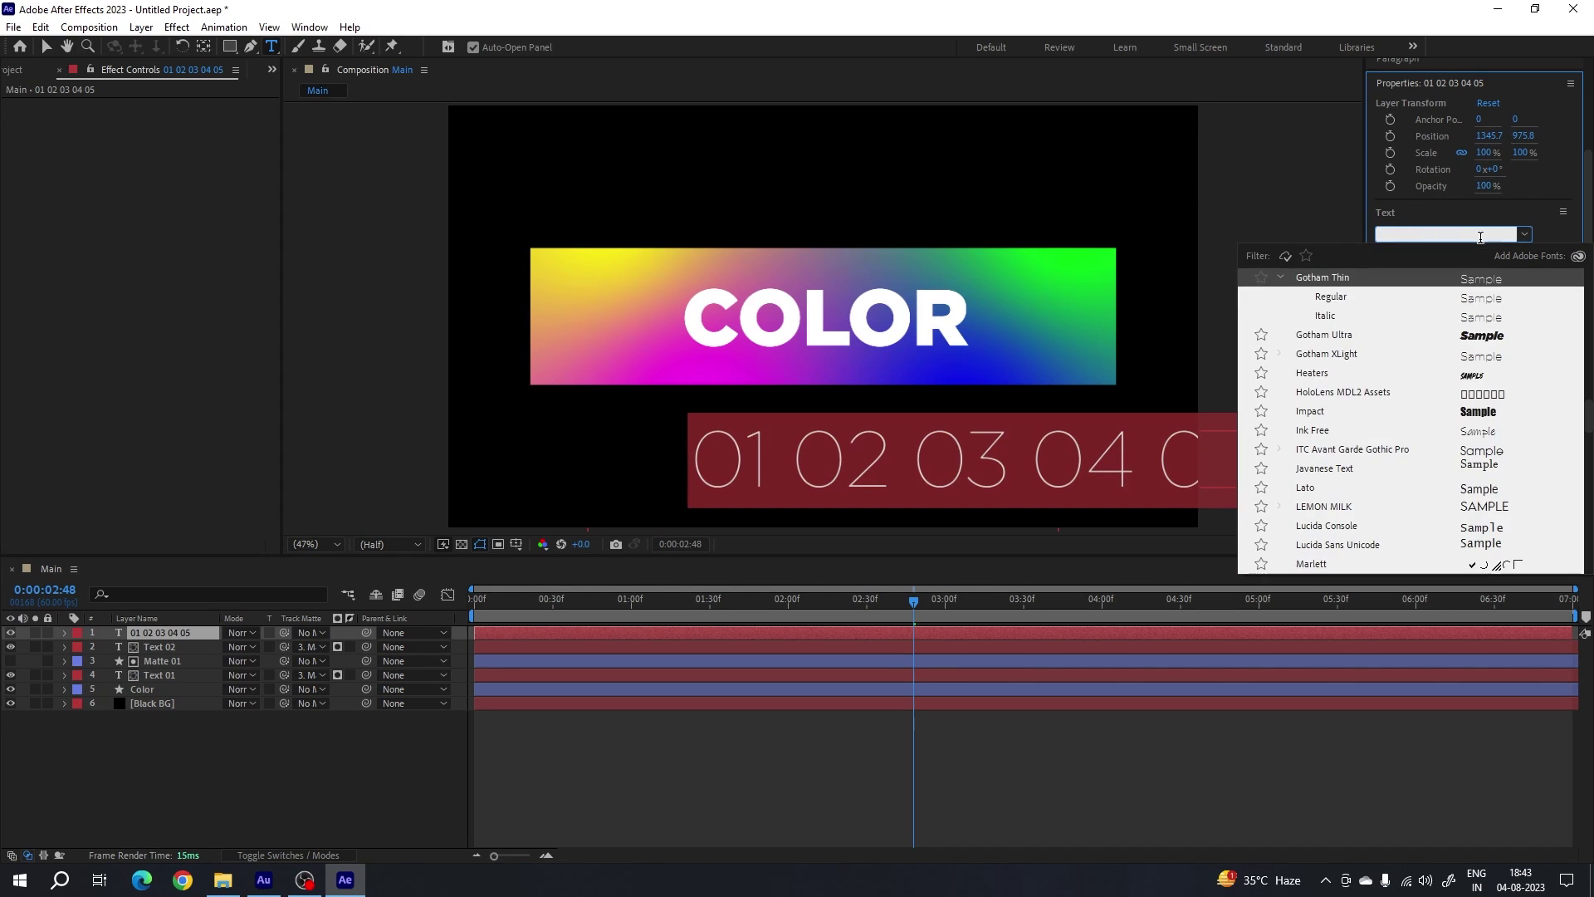
pyautogui.click(1347, 355)
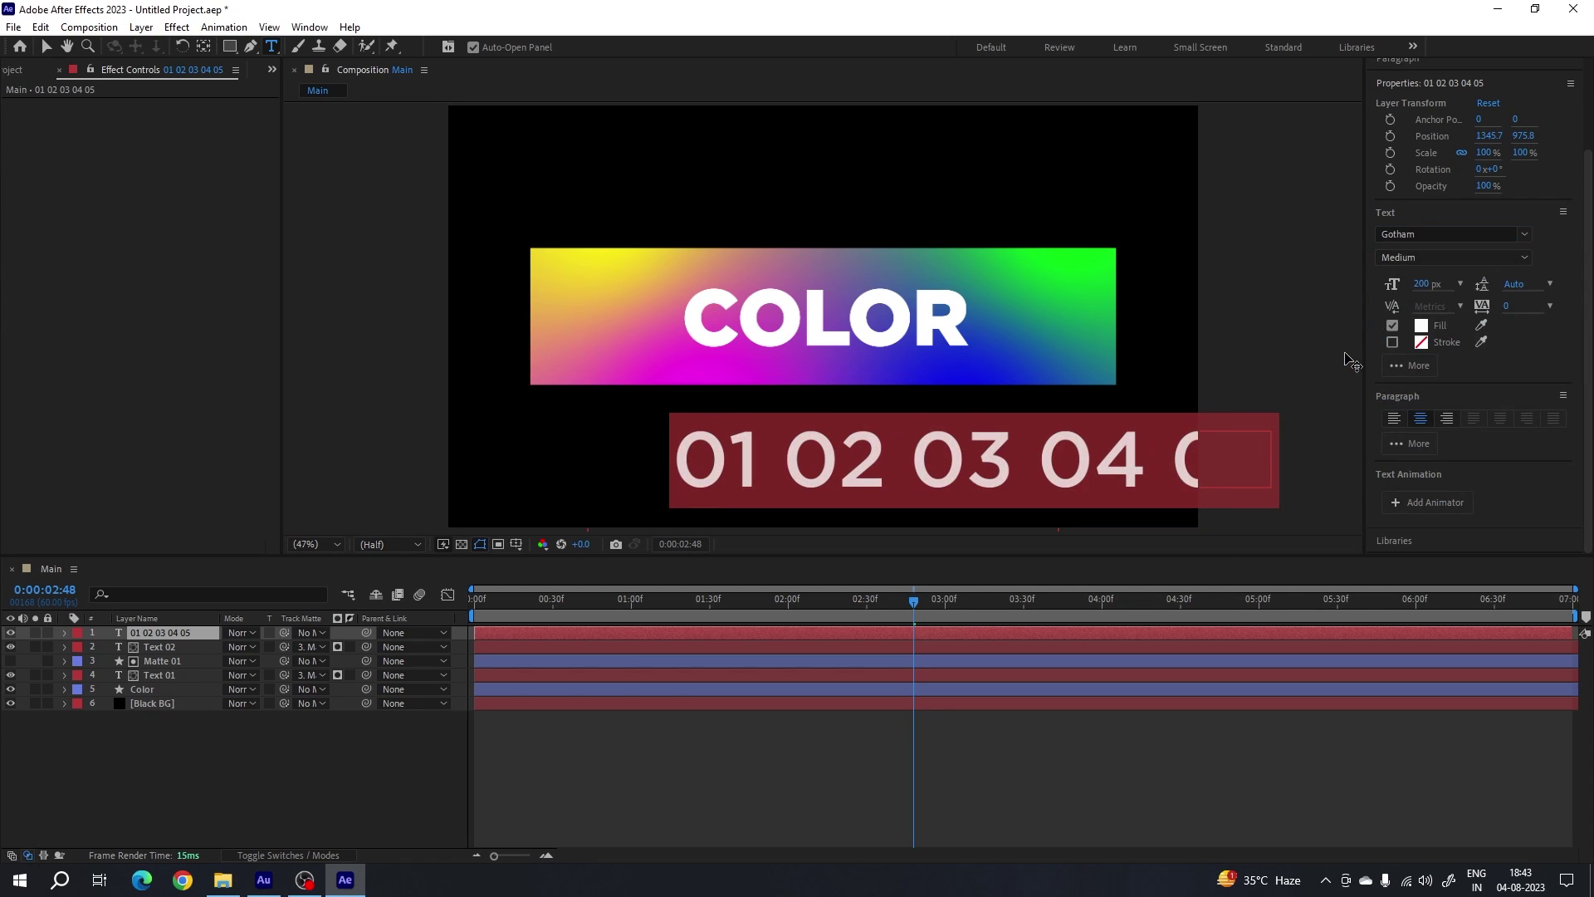
# - Set the font size of the number text to 90 px
pyautogui.moveTo(1431, 286); pyautogui.dragTo(1410, 285)
pyautogui.click(1417, 282)
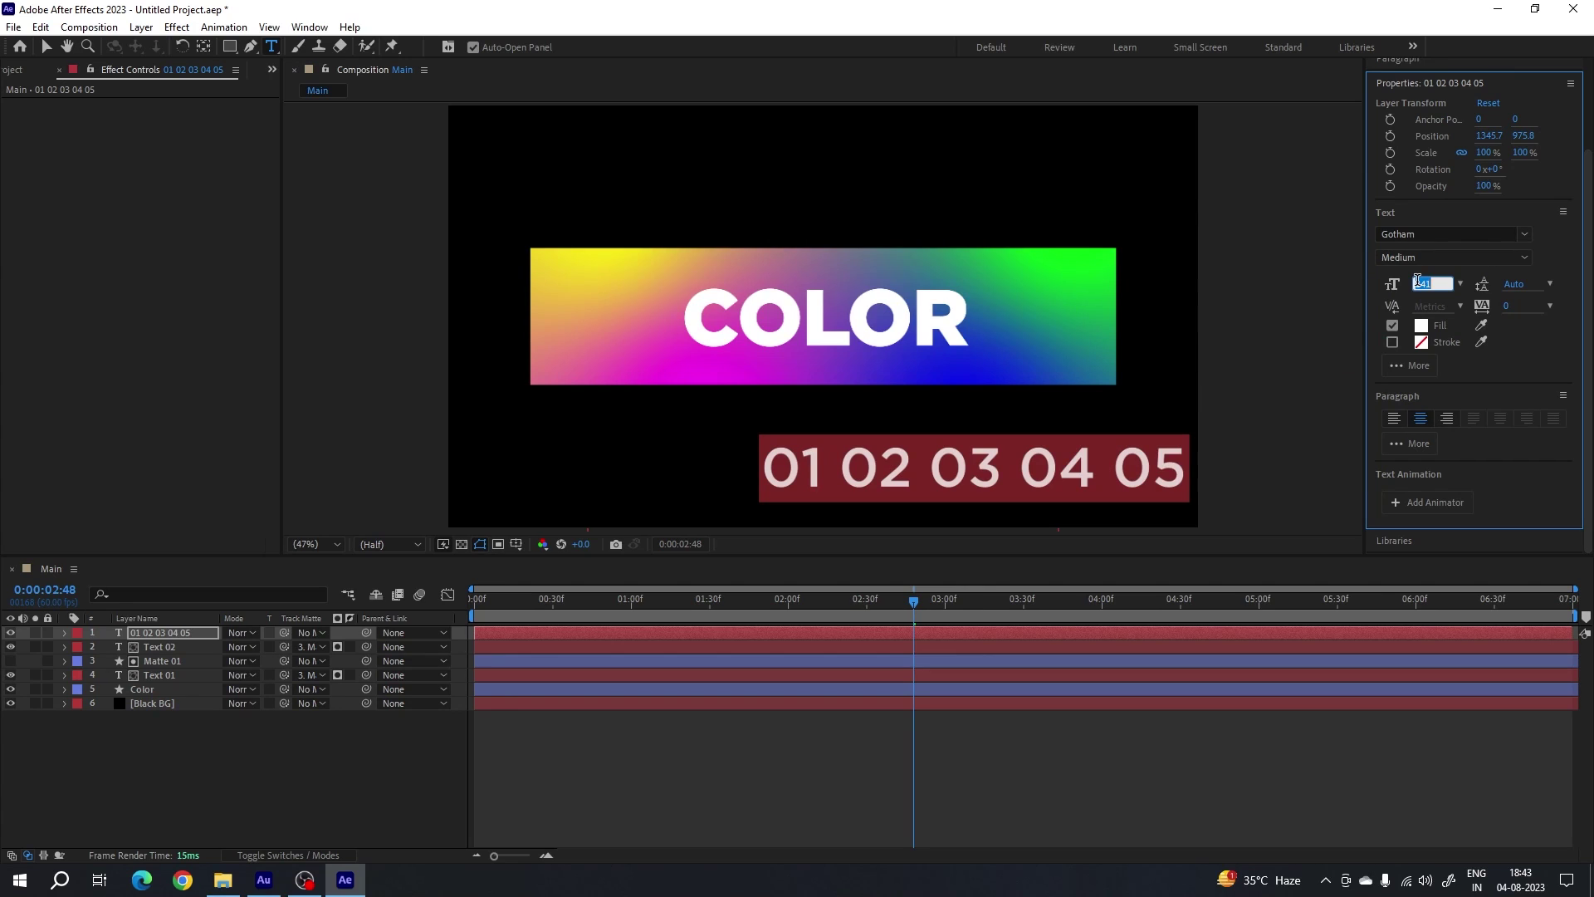
pyautogui.write('90')
pyautogui.press('Return')
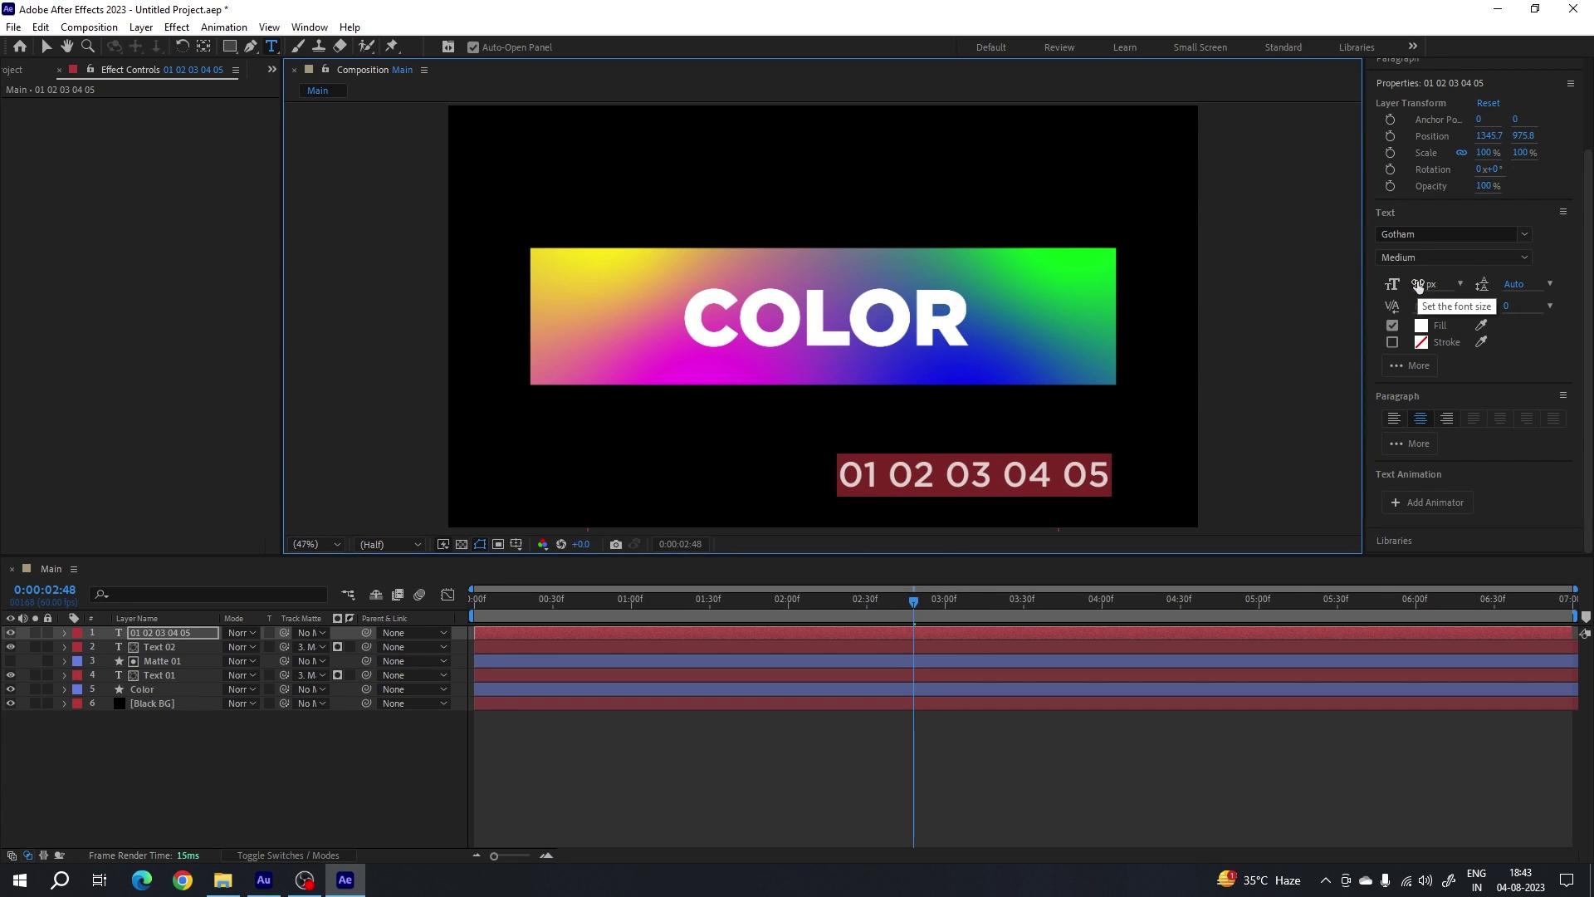
# - Move the number text to about 1913, 814, just below the gradient's lower-right corner and running off the frame, and deselect it
pyautogui.click(46, 47)
pyautogui.moveTo(1025, 474); pyautogui.dragTo(1181, 423)
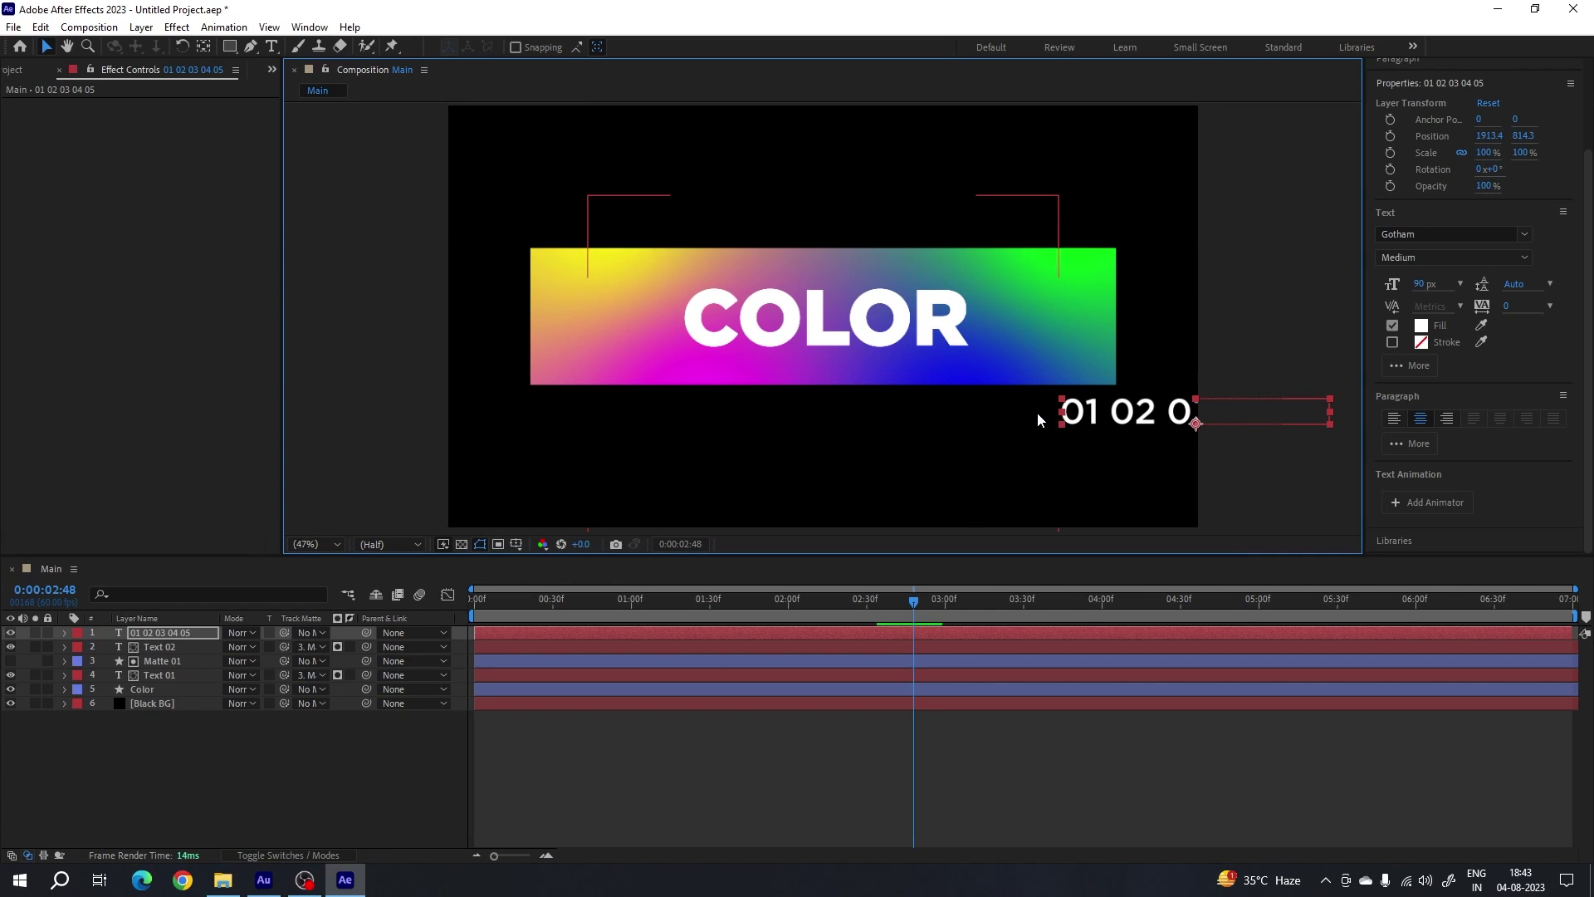
pyautogui.click(274, 745)
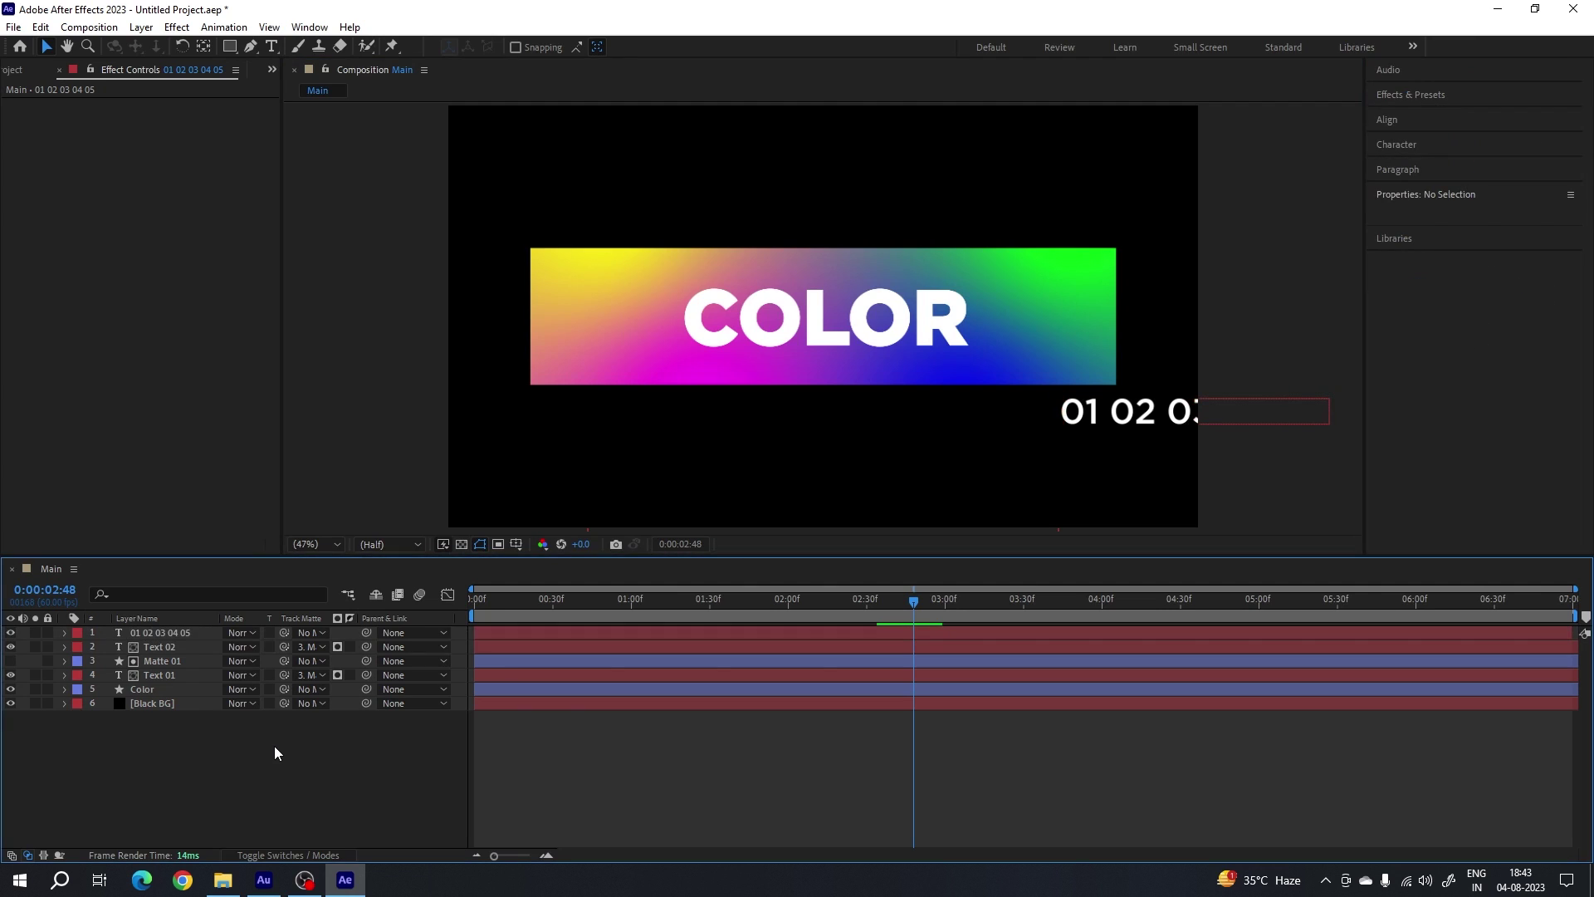
# - Draw a thin bar about 559 by 14 px inside the Color shape layer, below the gradient and just before the numbers
pyautogui.click(161, 689)
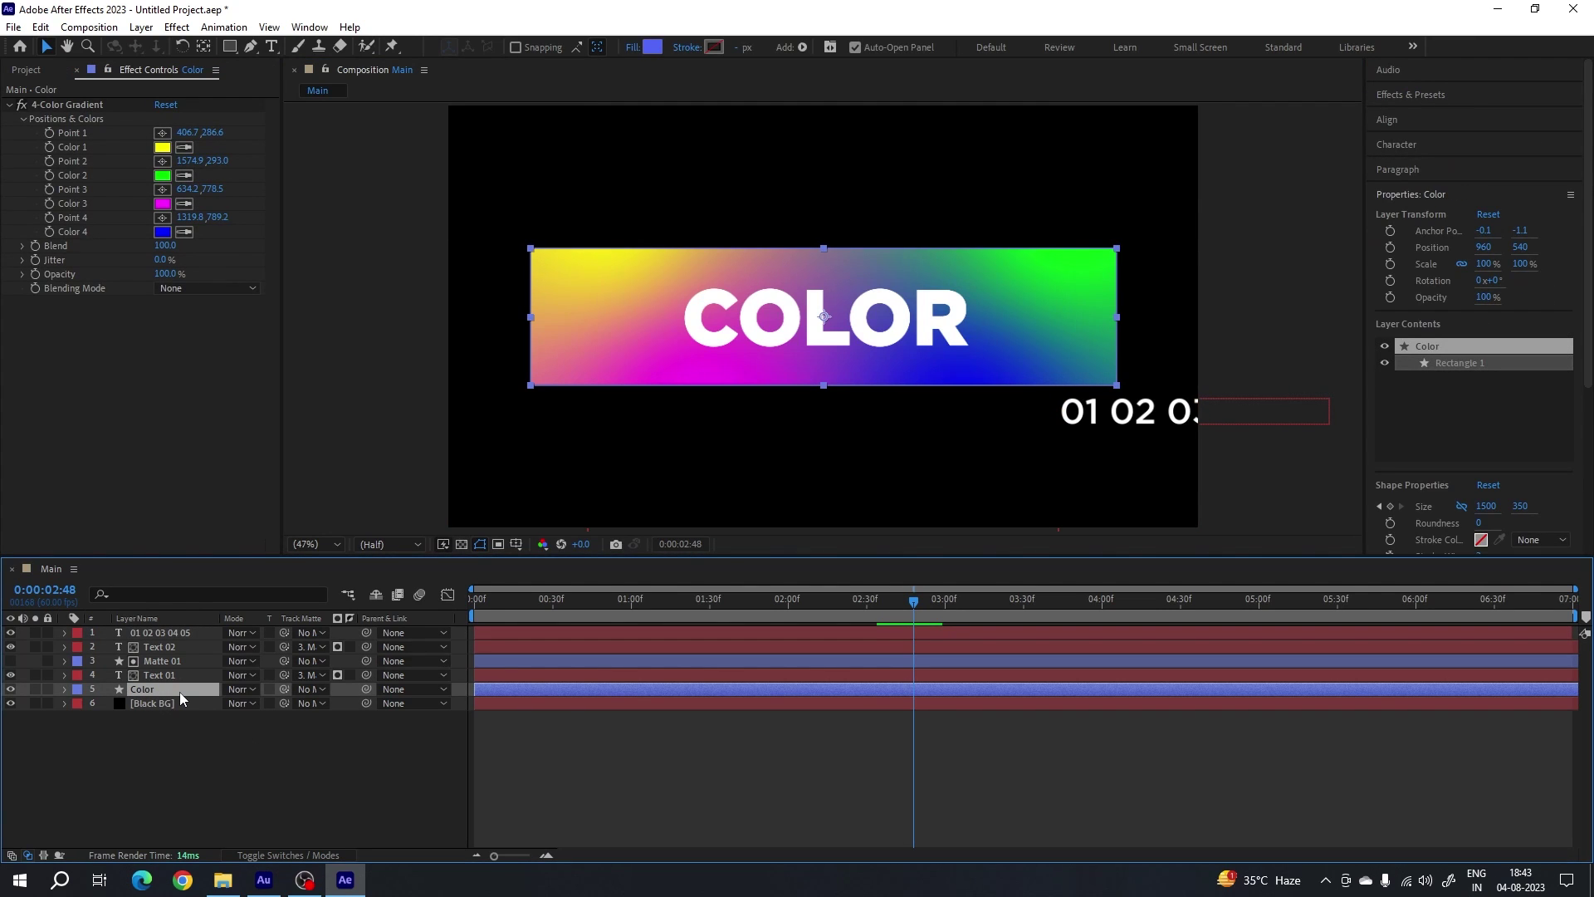
pyautogui.click(230, 46)
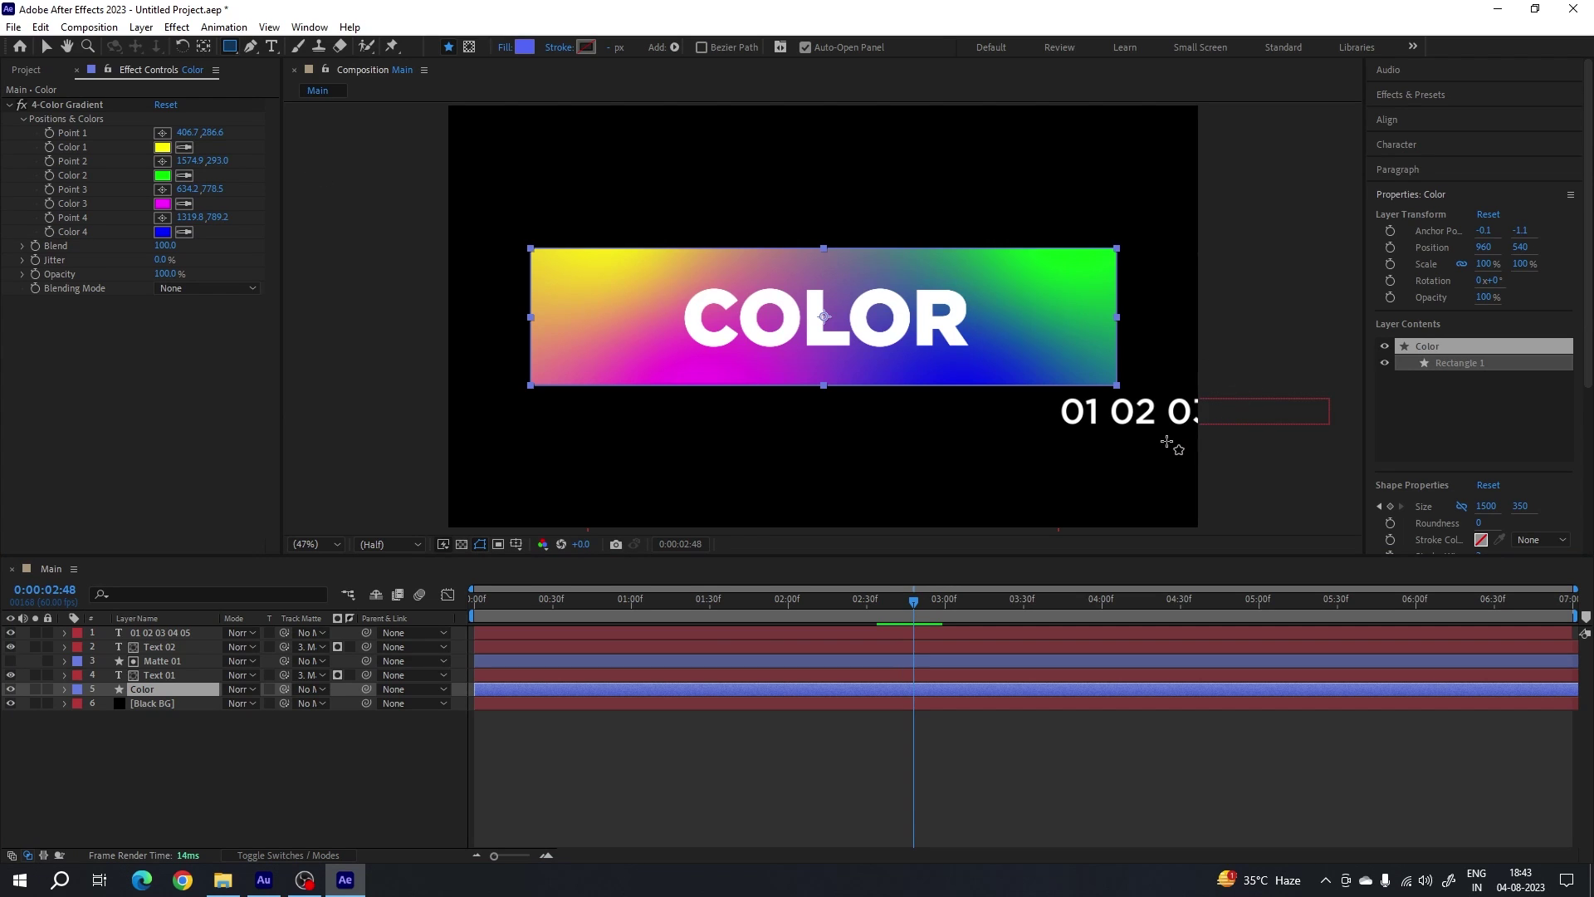
pyautogui.press('/')
pyautogui.press('h')
pyautogui.moveTo(1237, 391); pyautogui.dragTo(911, 261)
pyautogui.press('q')
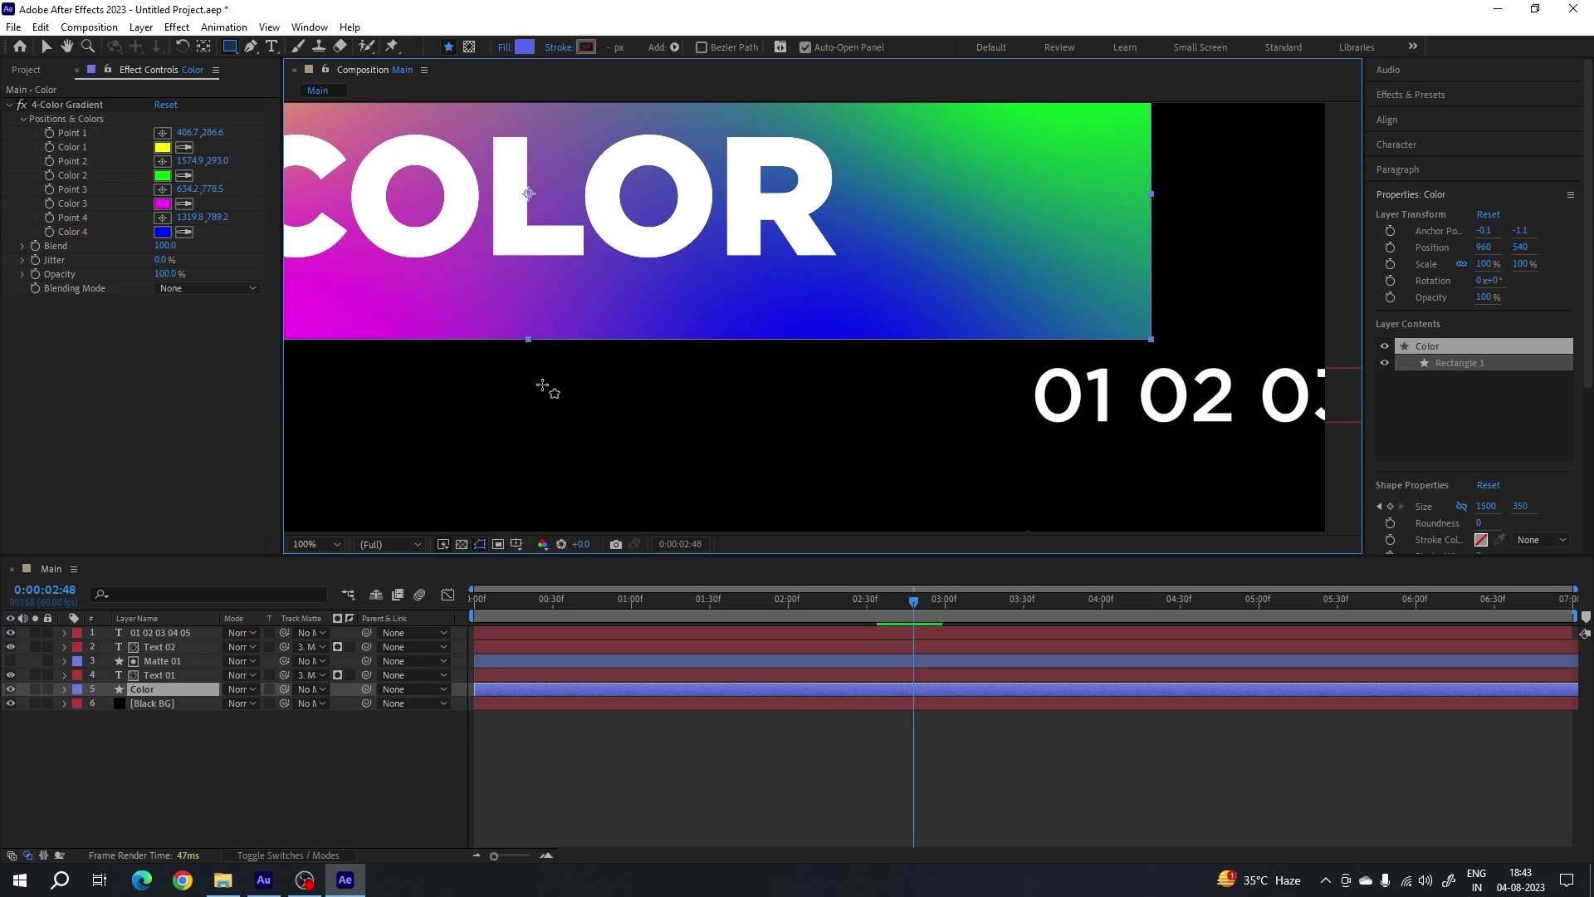
pyautogui.moveTo(542, 384); pyautogui.dragTo(1007, 396)
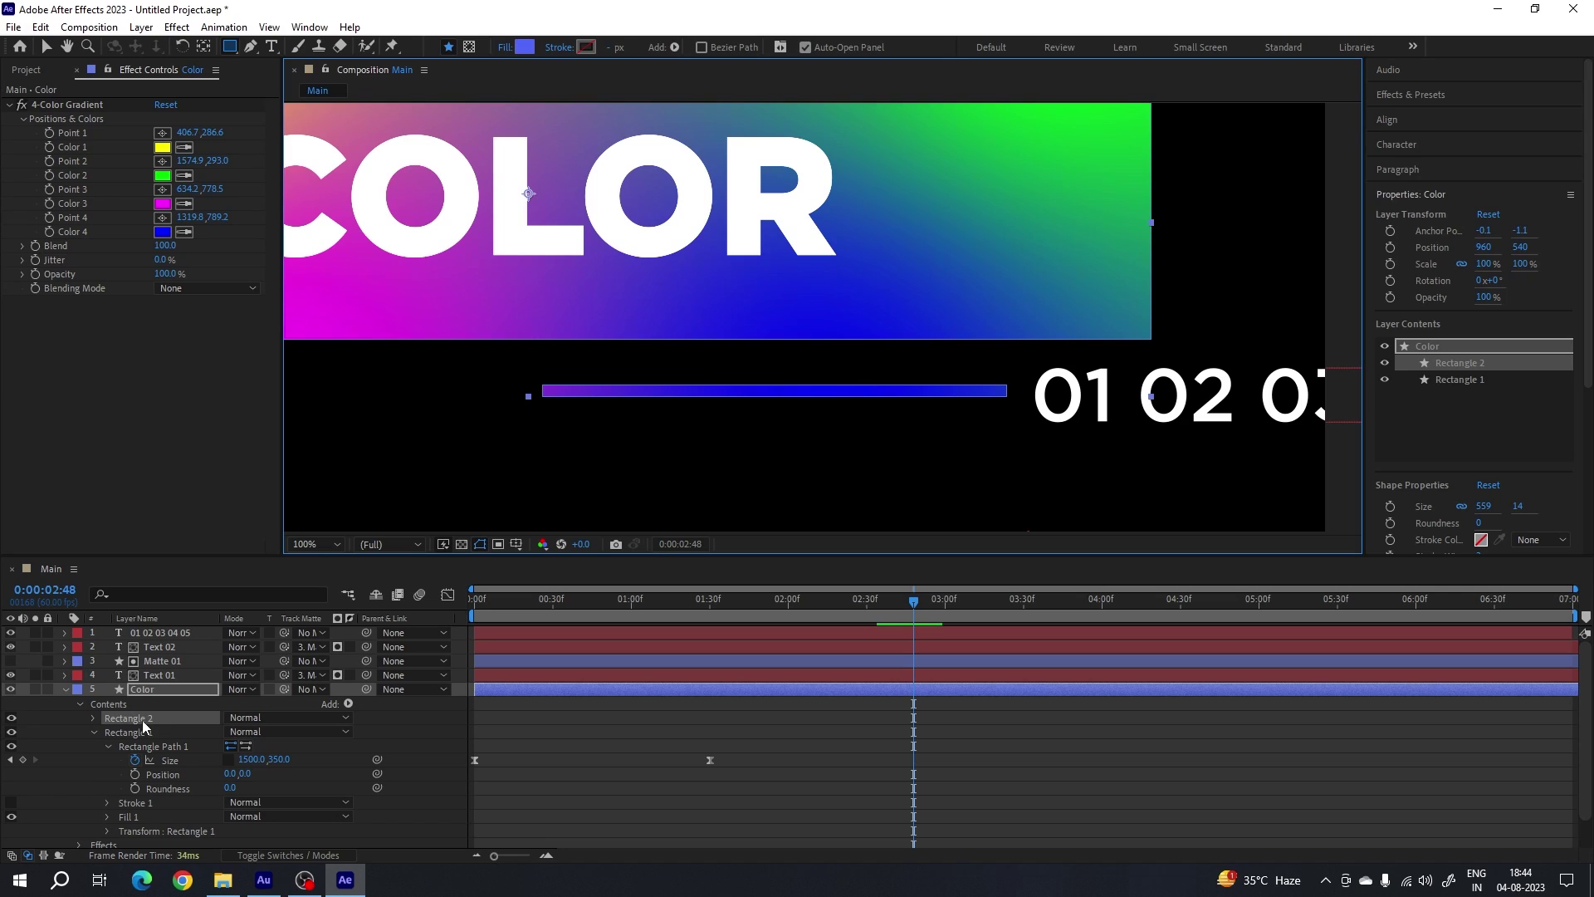
# - Unlink the size proportions of Rectangle 2 in the Color layer and set its width to 500
pyautogui.click(93, 732)
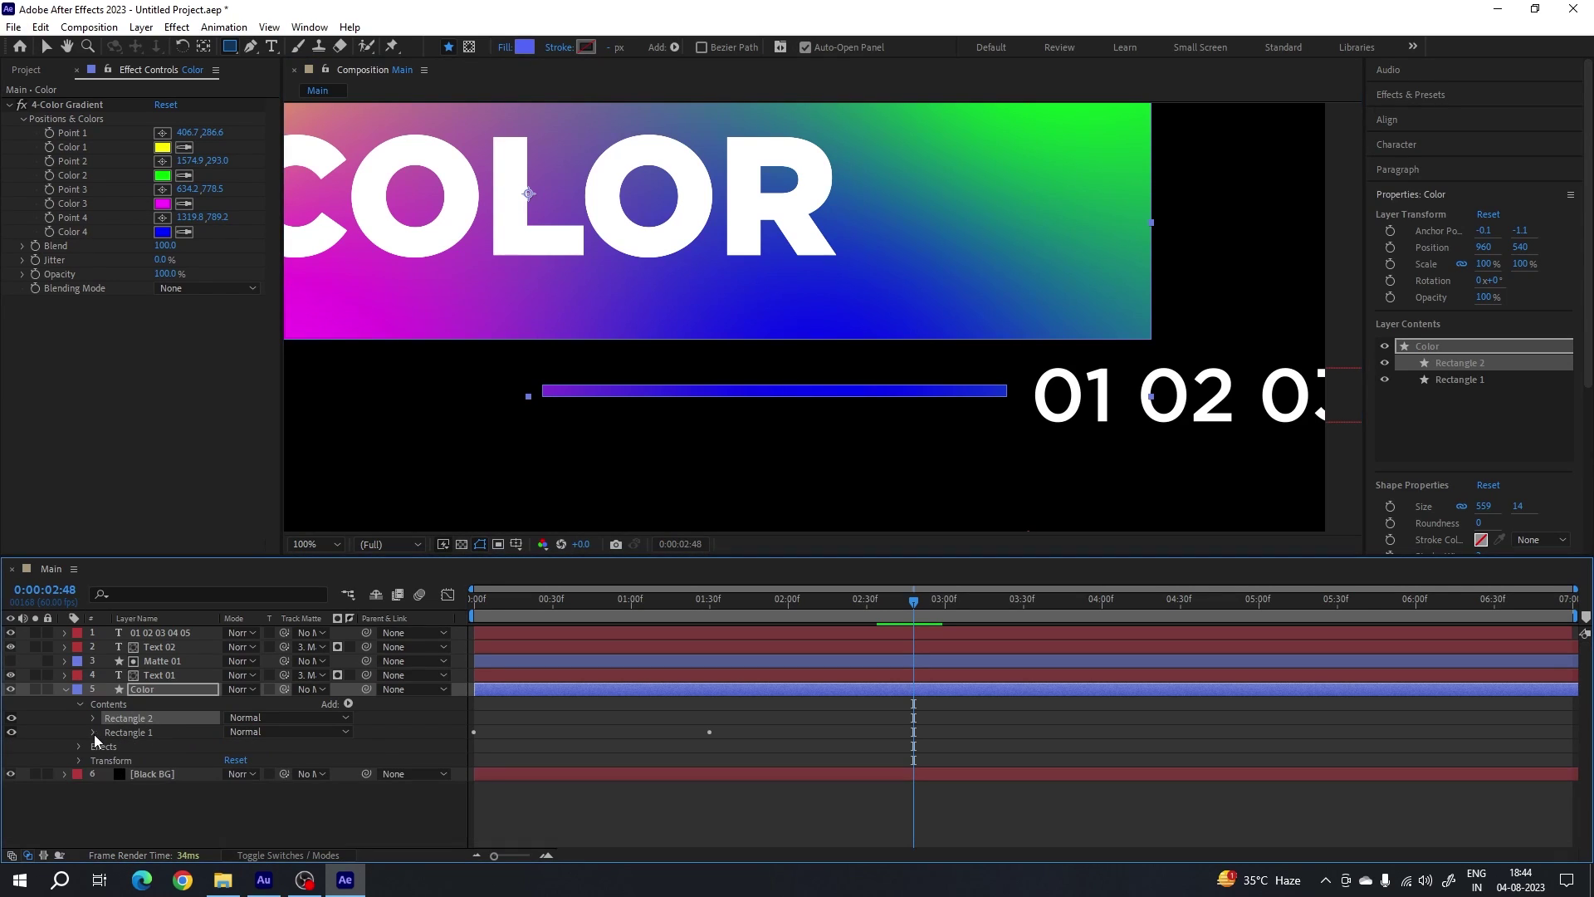
pyautogui.click(92, 719)
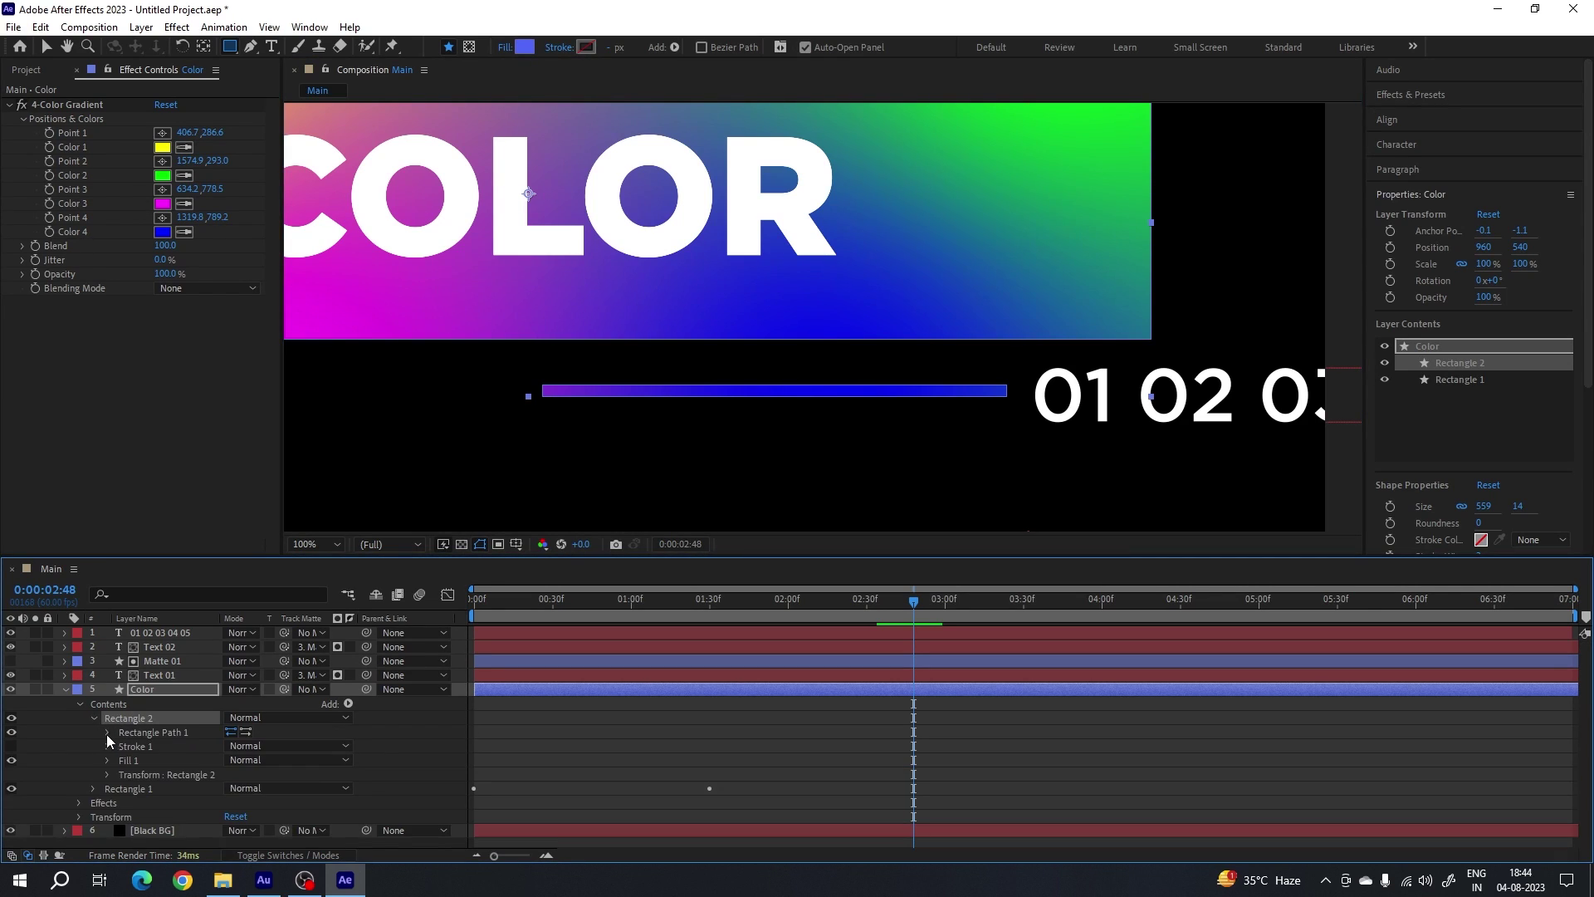
pyautogui.click(107, 734)
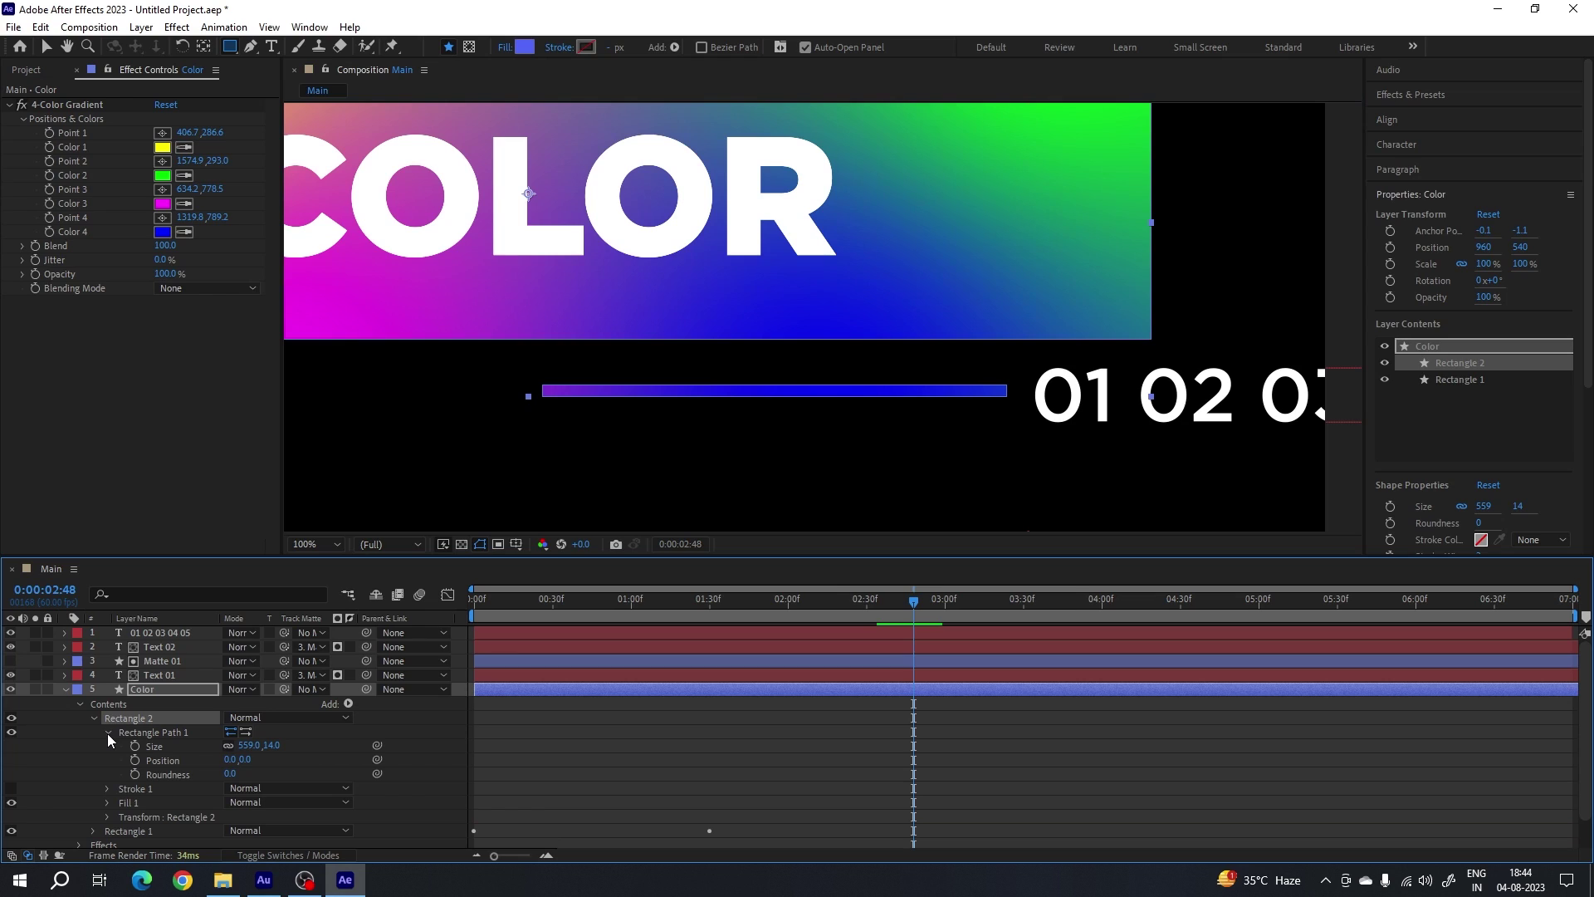
pyautogui.click(228, 746)
pyautogui.click(247, 746)
pyautogui.write('500')
pyautogui.press('Return')
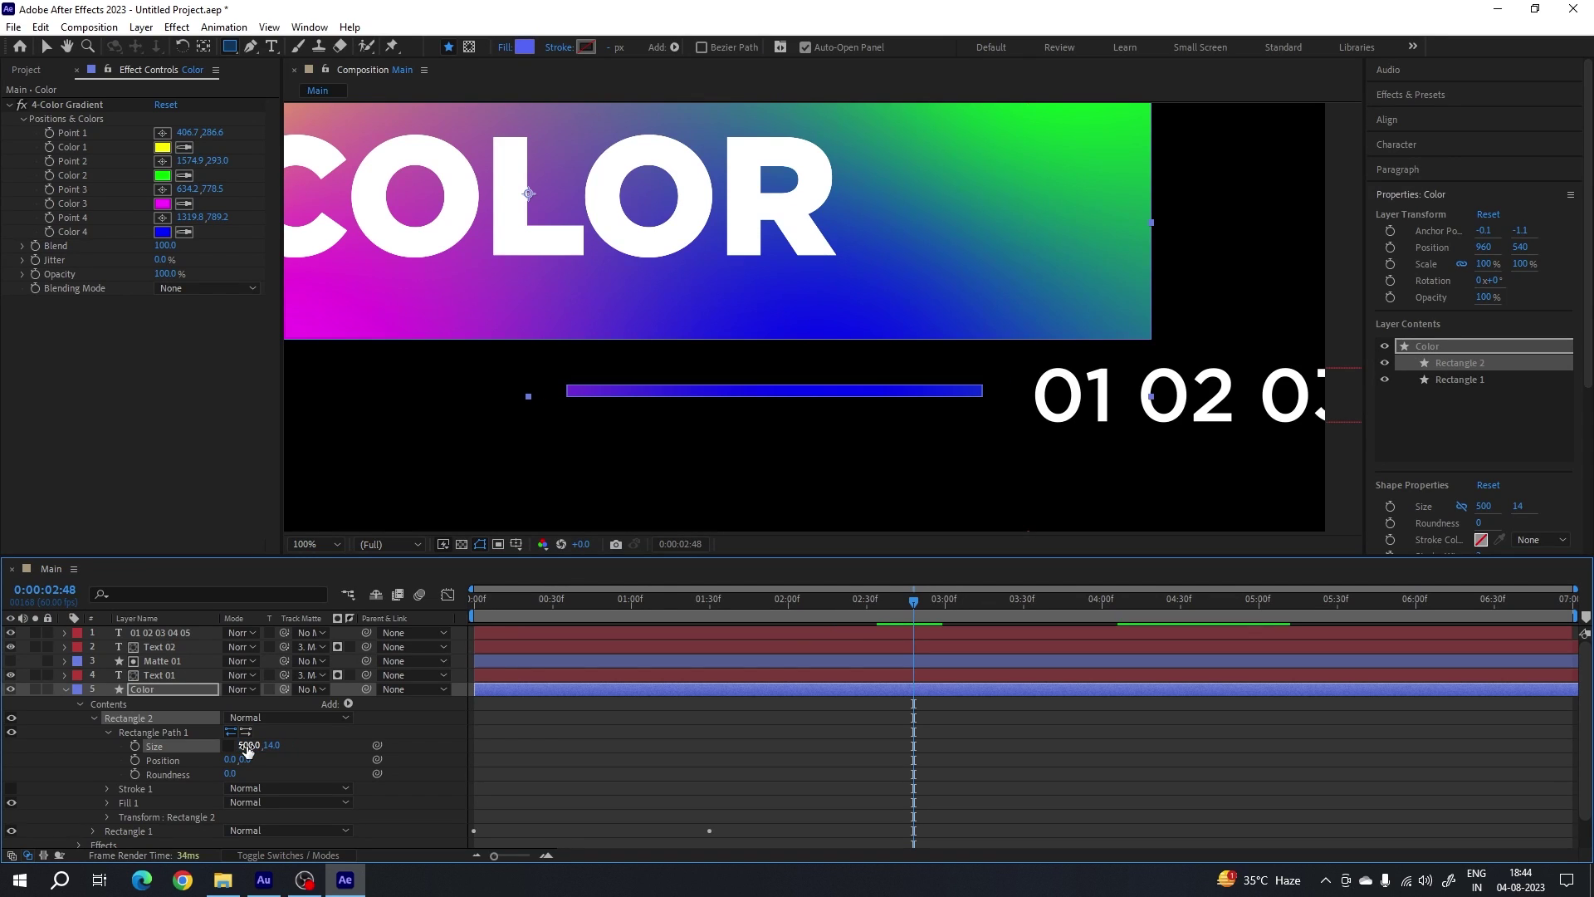
# - Set the thin bar's height to 15 and shift its path position vertically to 8
pyautogui.click(271, 746)
pyautogui.write('15')
pyautogui.press('Return')
pyautogui.moveTo(248, 761); pyautogui.dragTo(258, 763)
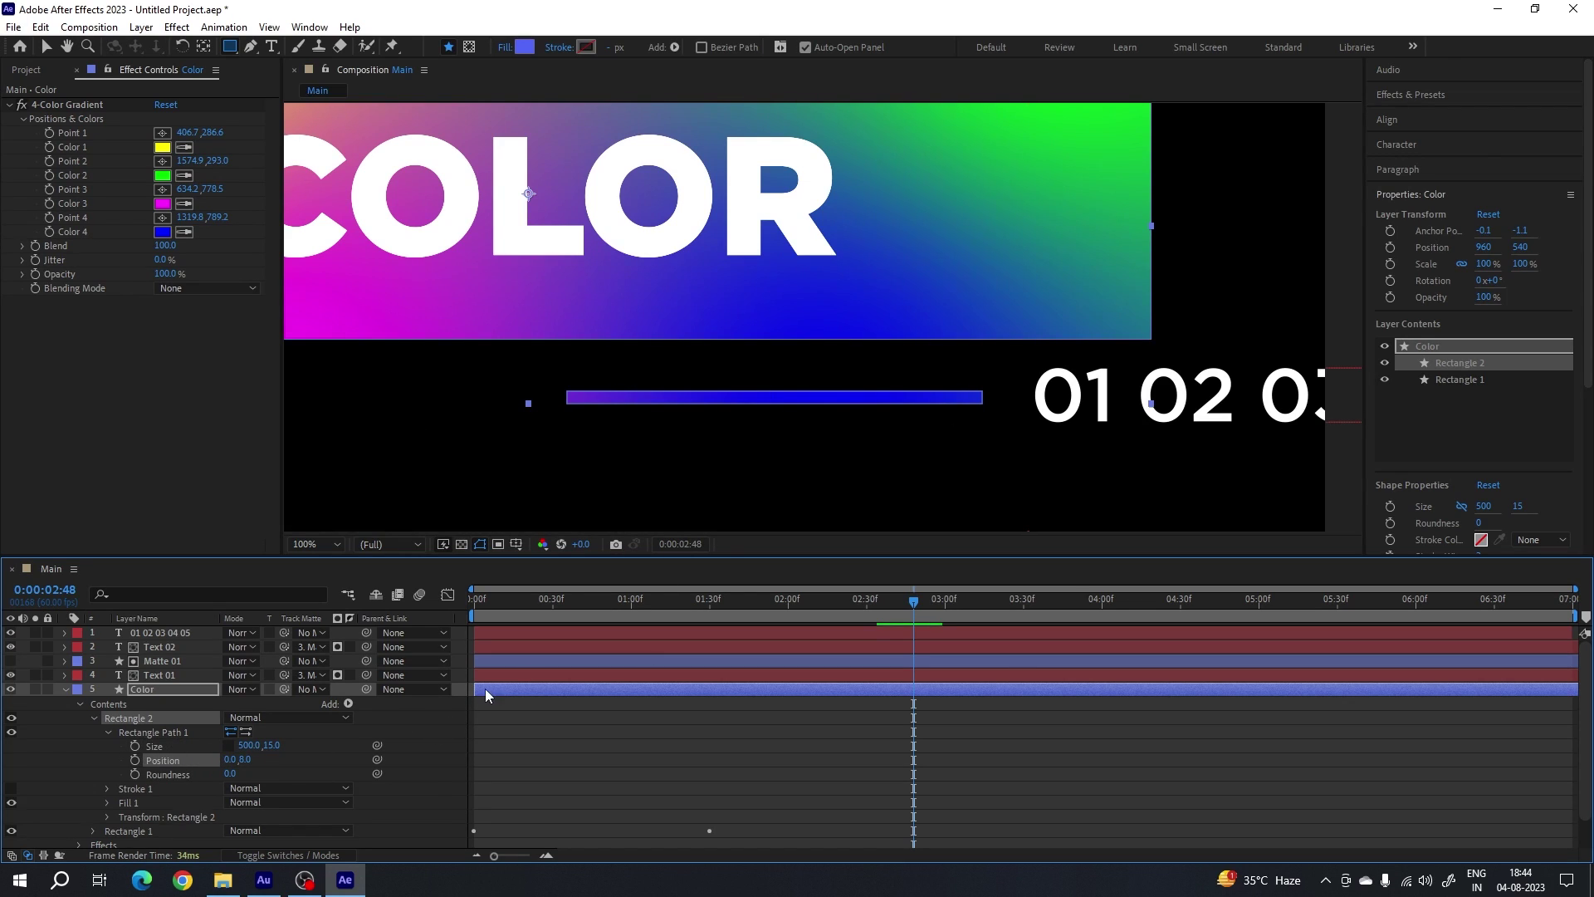
# - Keyframe the thin bar's Size at 500 wide at 2:00 and 0 wide at 0:30
pyautogui.moveTo(734, 613); pyautogui.dragTo(788, 615)
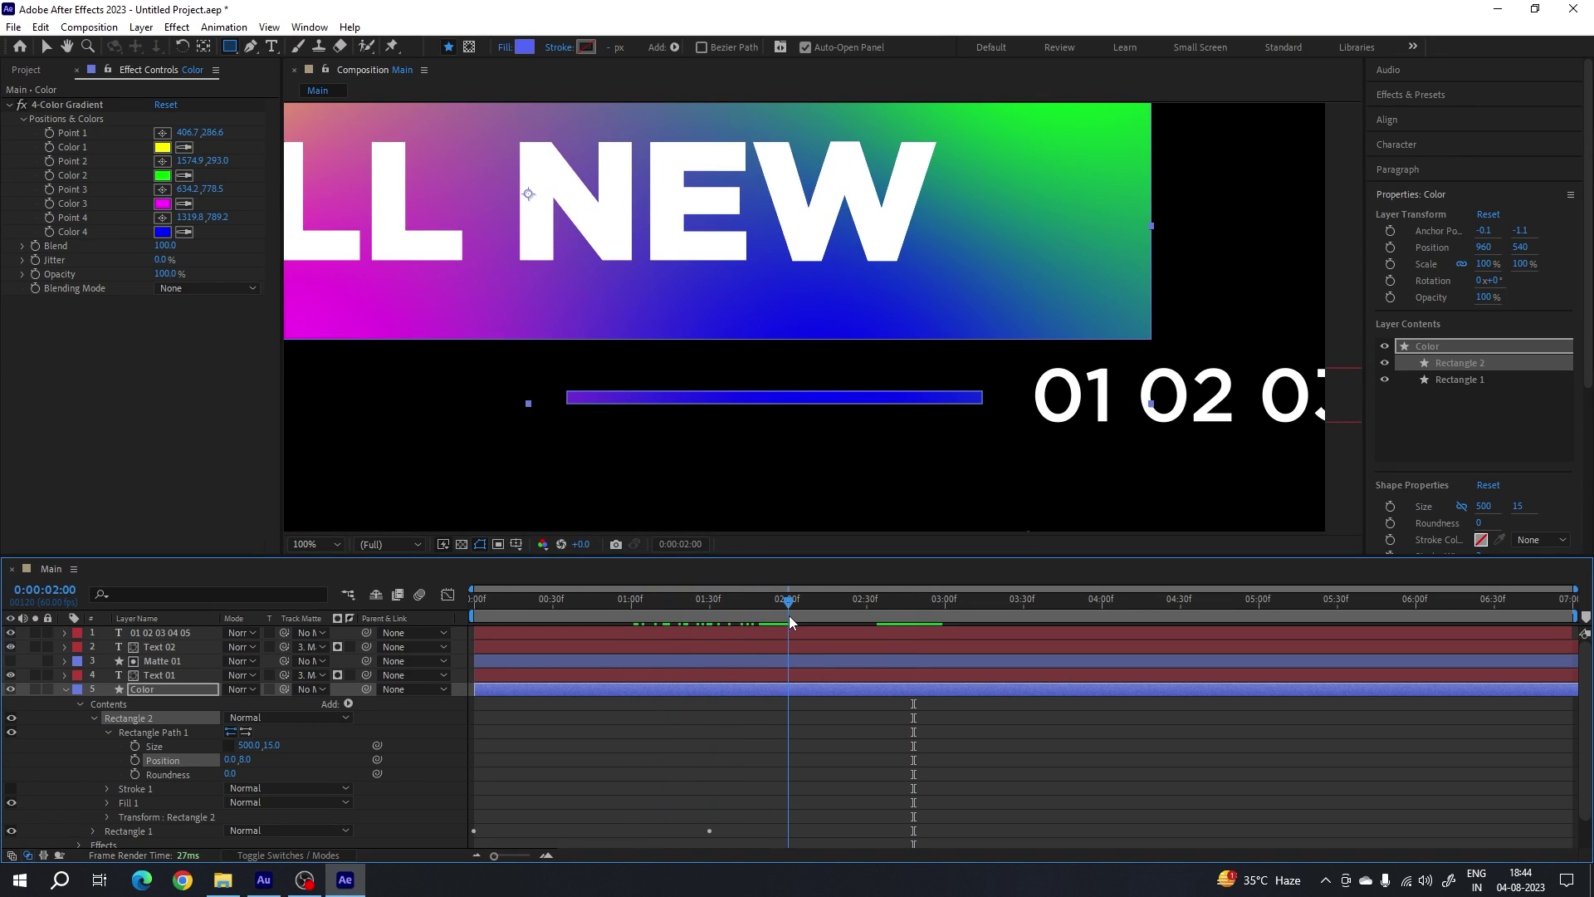
pyautogui.click(136, 746)
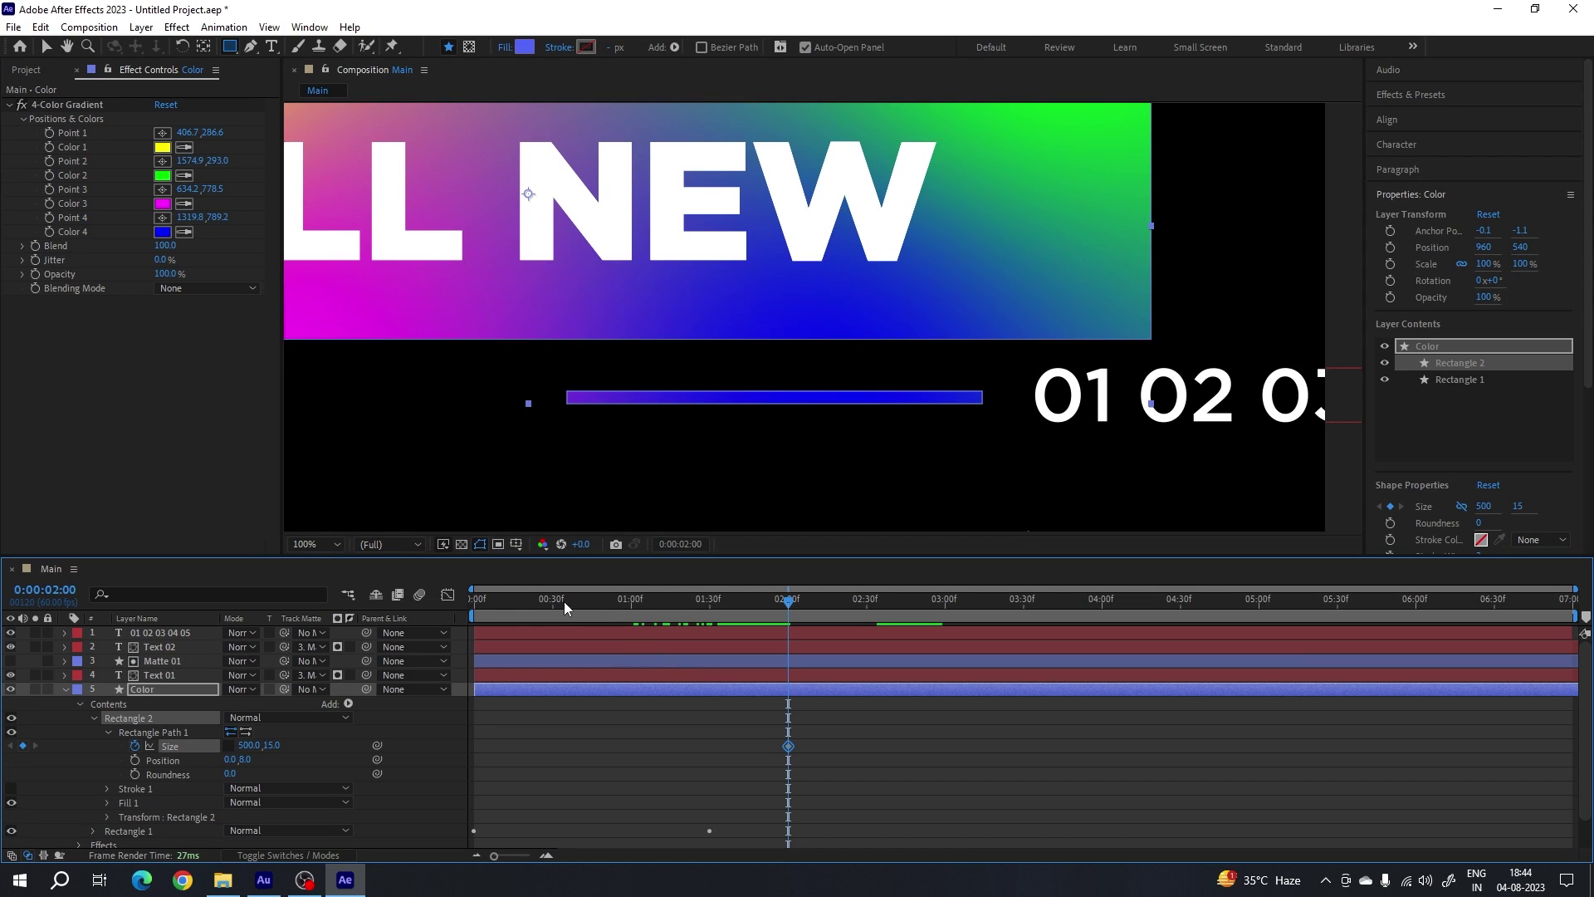
pyautogui.moveTo(565, 601); pyautogui.dragTo(551, 627)
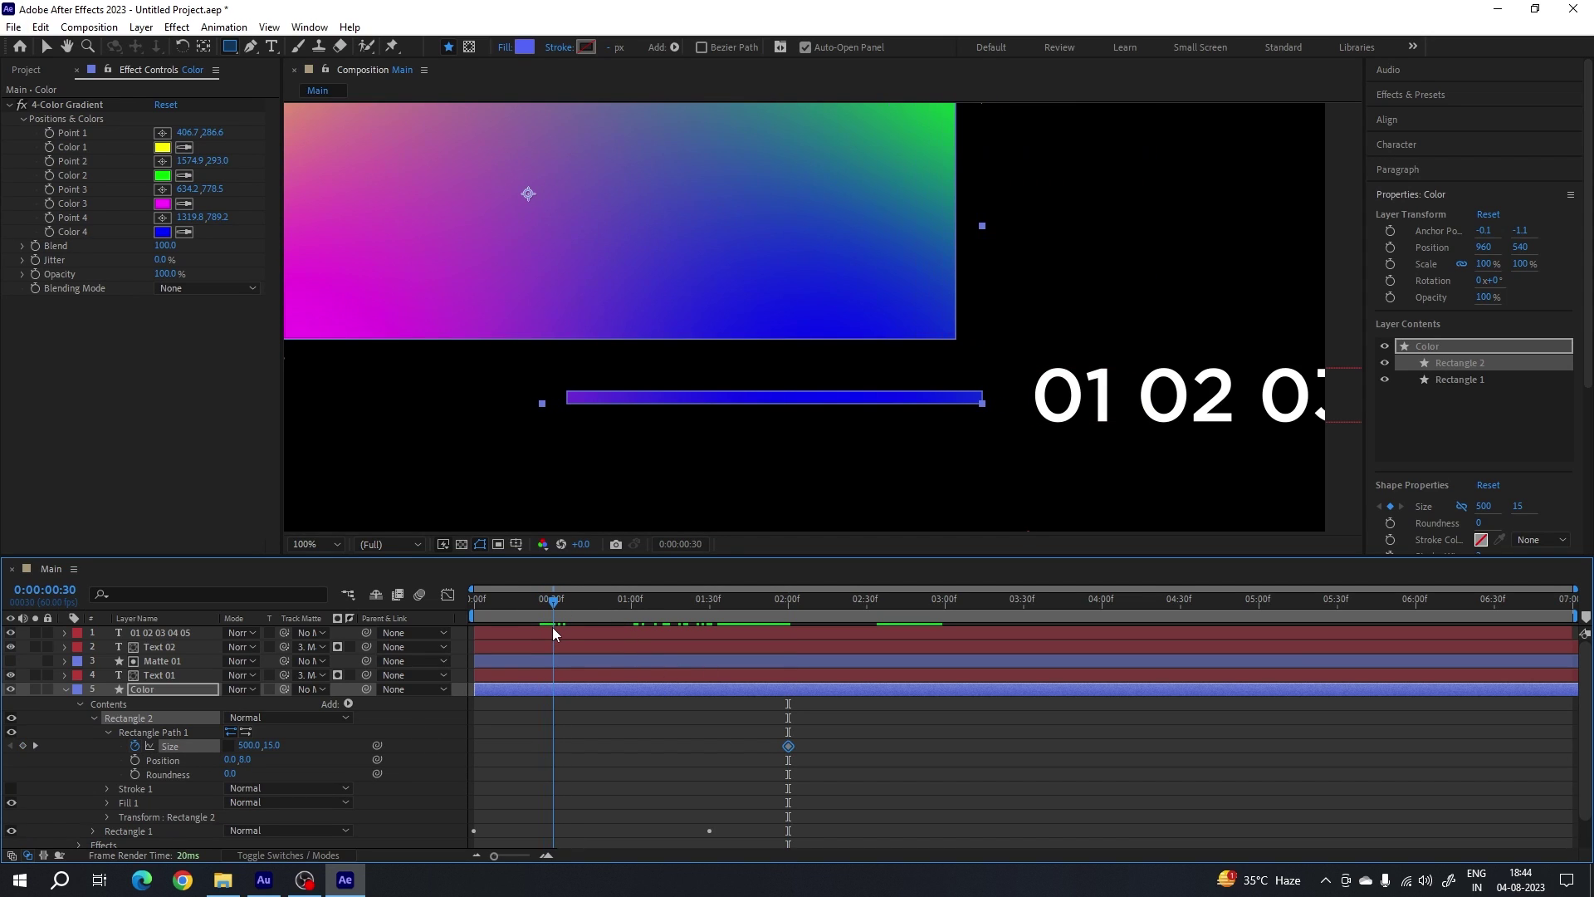
pyautogui.click(248, 746)
pyautogui.write('0')
pyautogui.press('Return')
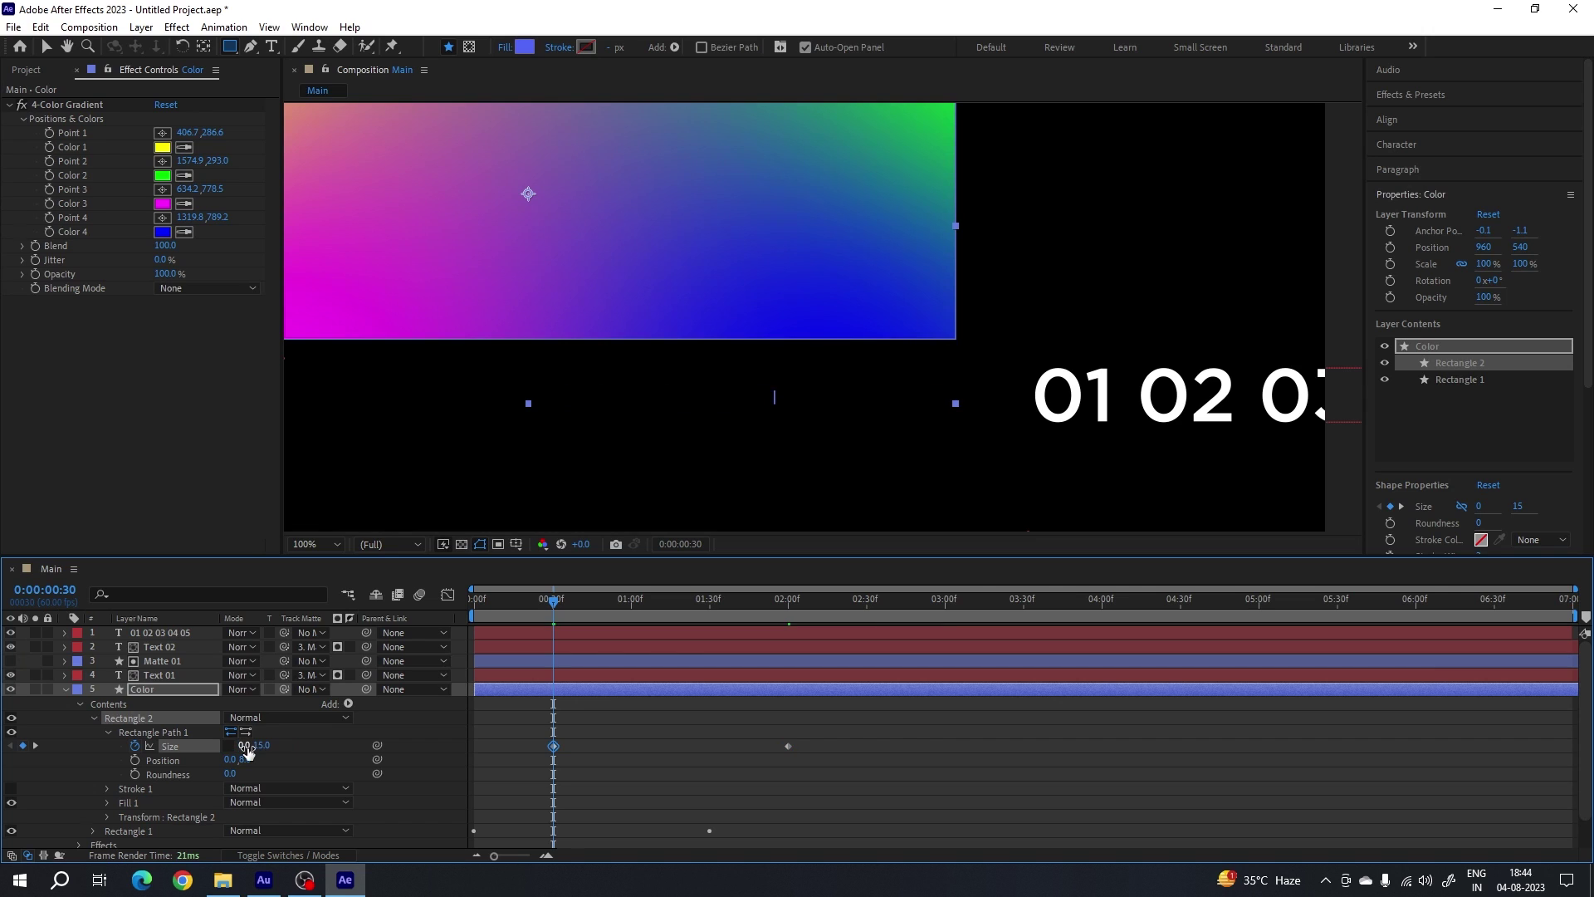
# - Scrub through the bar's growth and apply Easy Ease to both of its Size keyframes
pyautogui.moveTo(555, 601); pyautogui.dragTo(757, 614)
pyautogui.moveTo(856, 733); pyautogui.dragTo(530, 770)
pyautogui.press('F9')
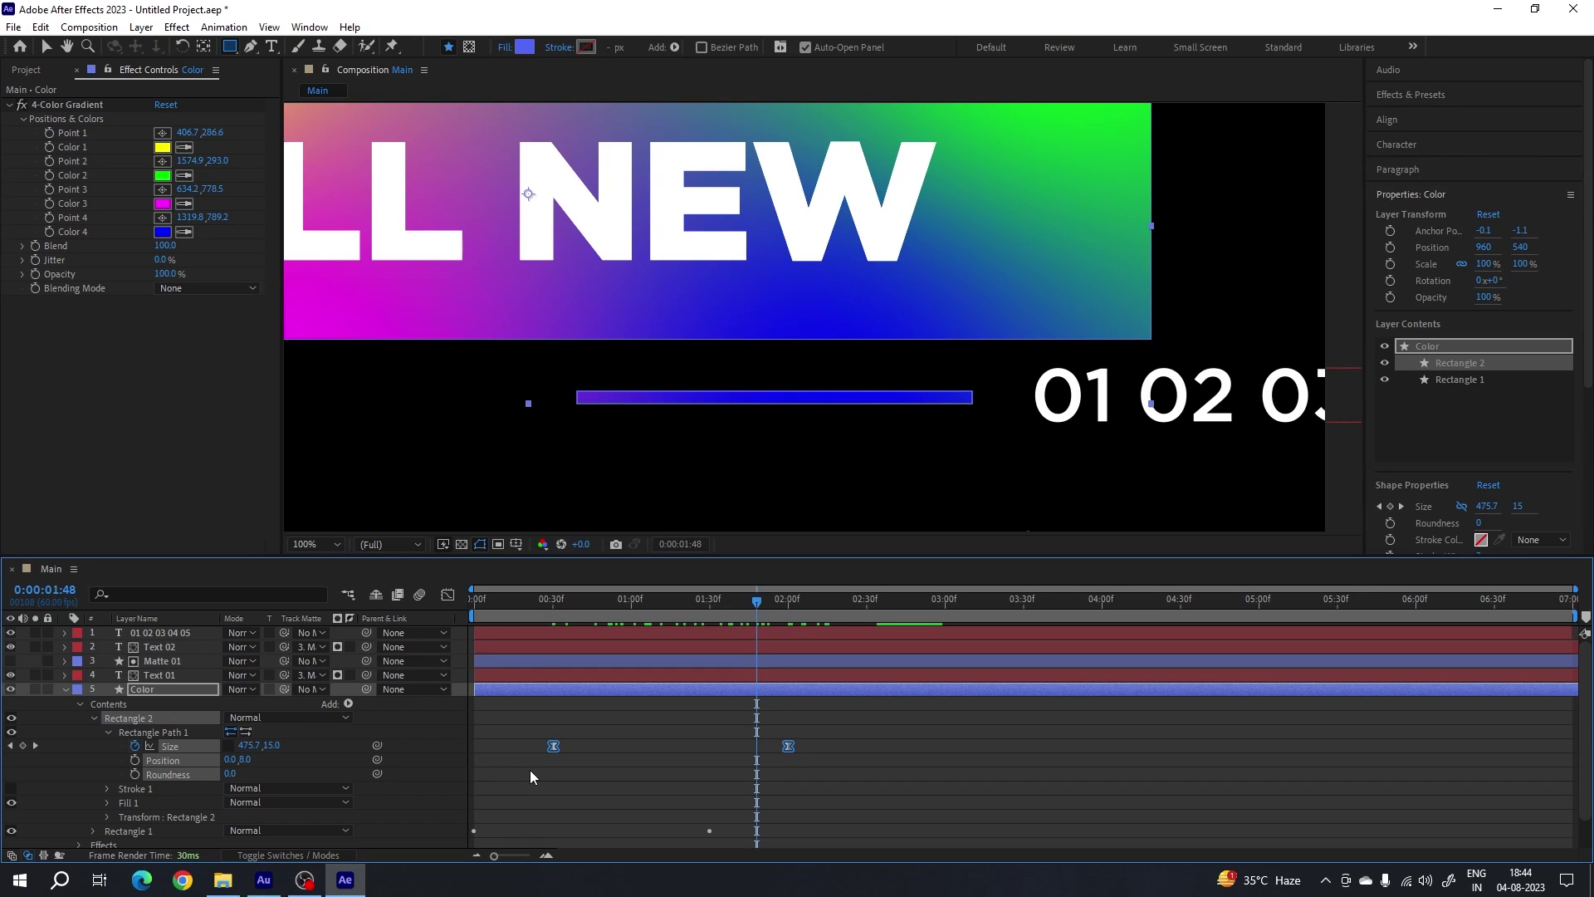
# - Reshape the bar's Size speed curve to peak early and slow gradually into the end keyframe, play it back, and collapse the Color layer
pyautogui.click(447, 595)
pyautogui.moveTo(830, 785); pyautogui.dragTo(670, 809)
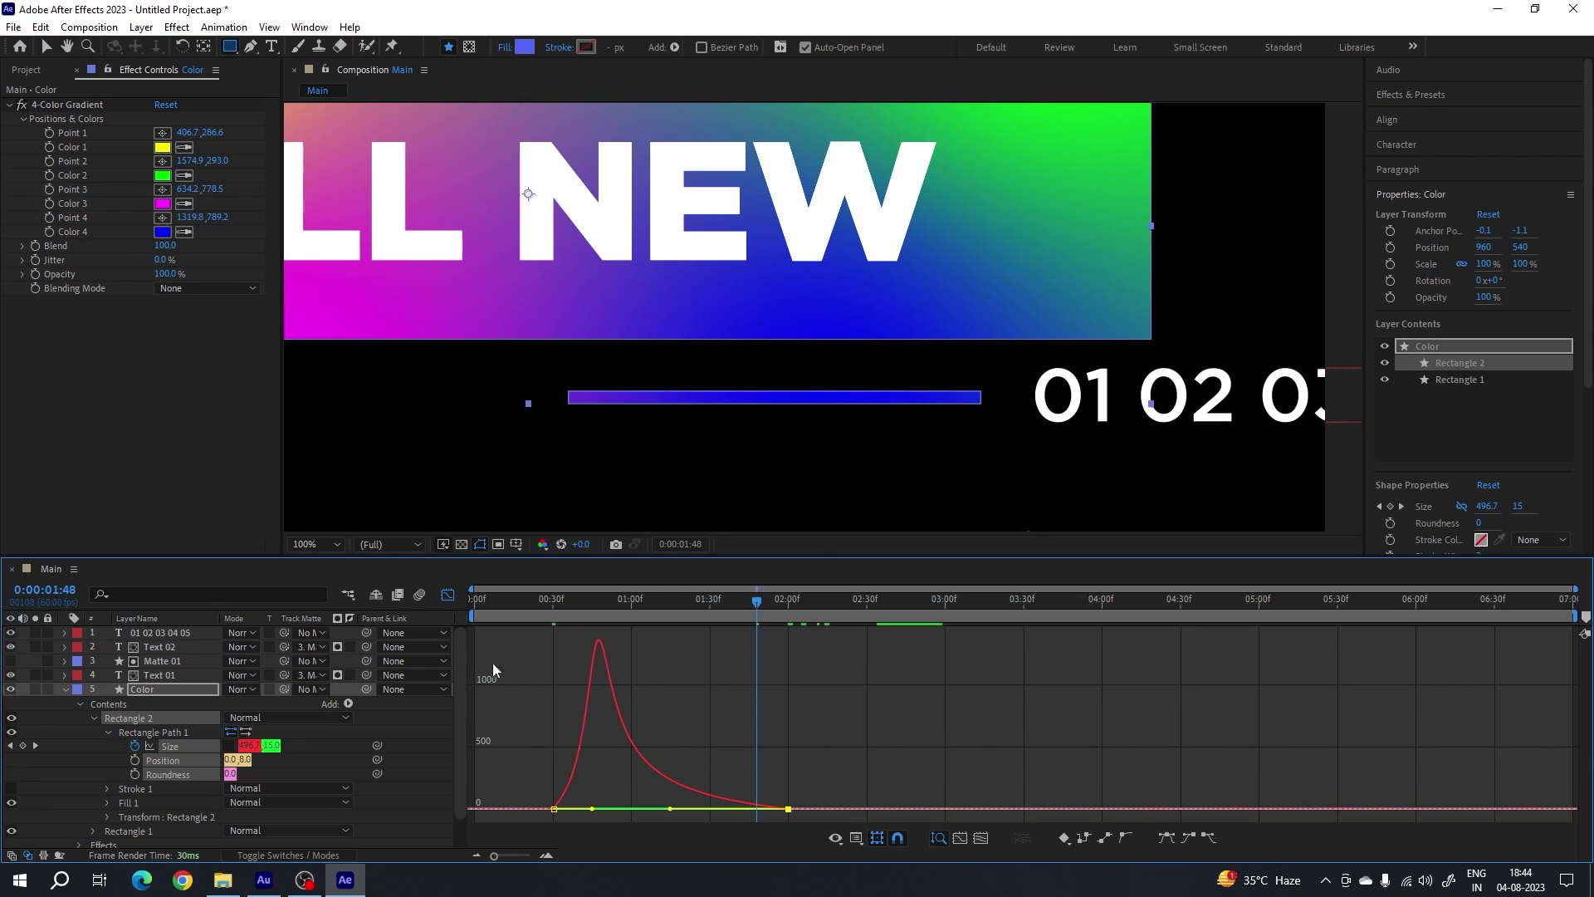
pyautogui.click(452, 595)
pyautogui.press('space')
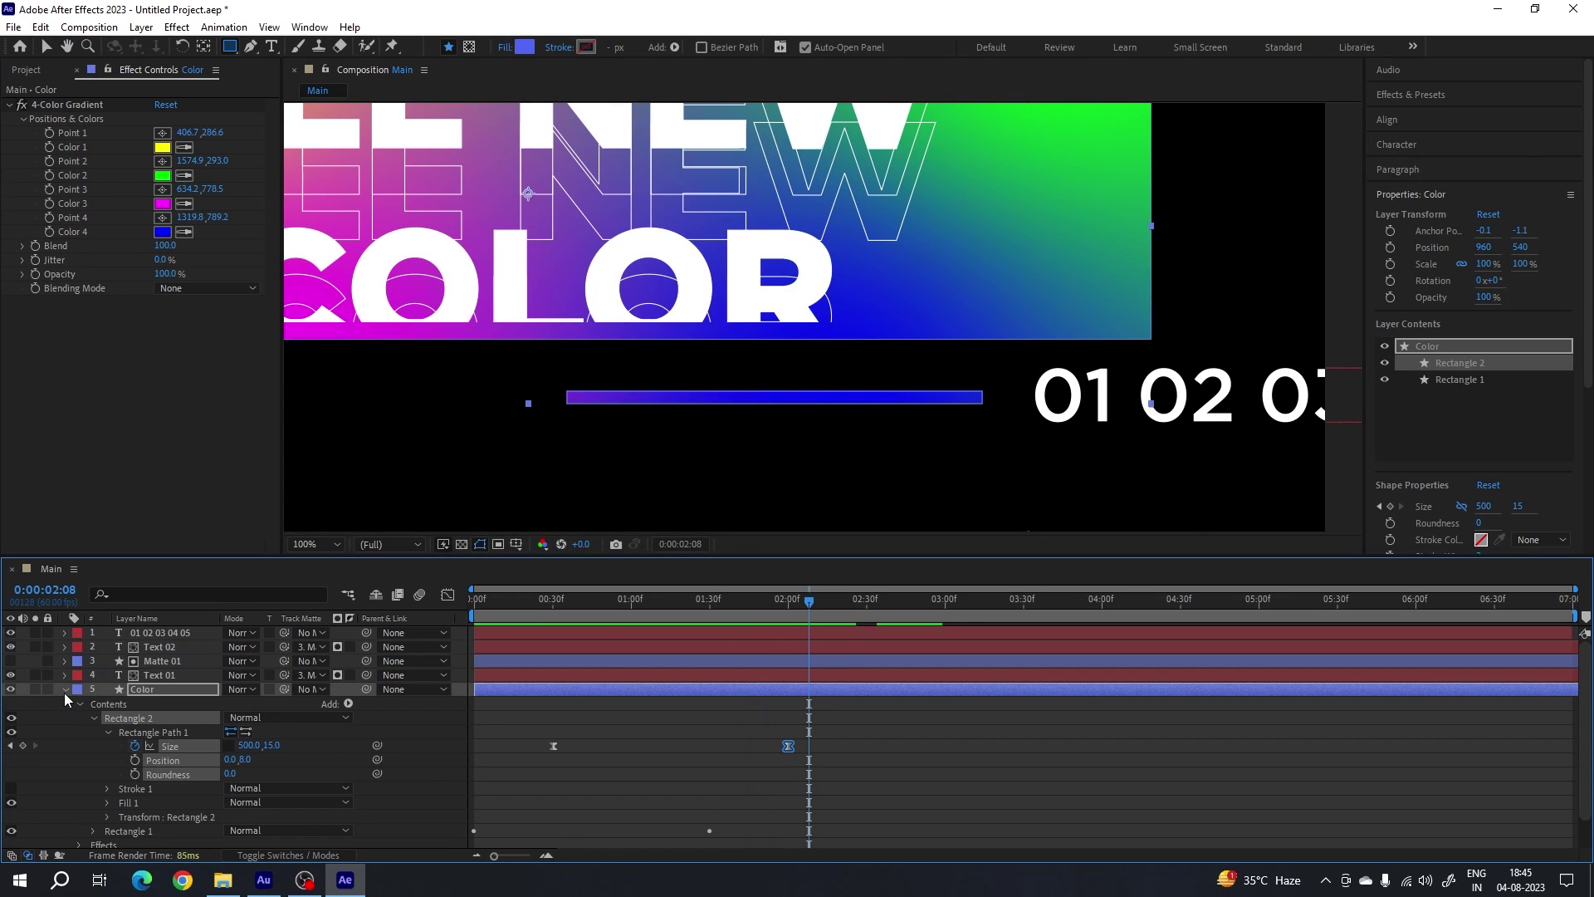
pyautogui.click(65, 690)
pyautogui.click(237, 760)
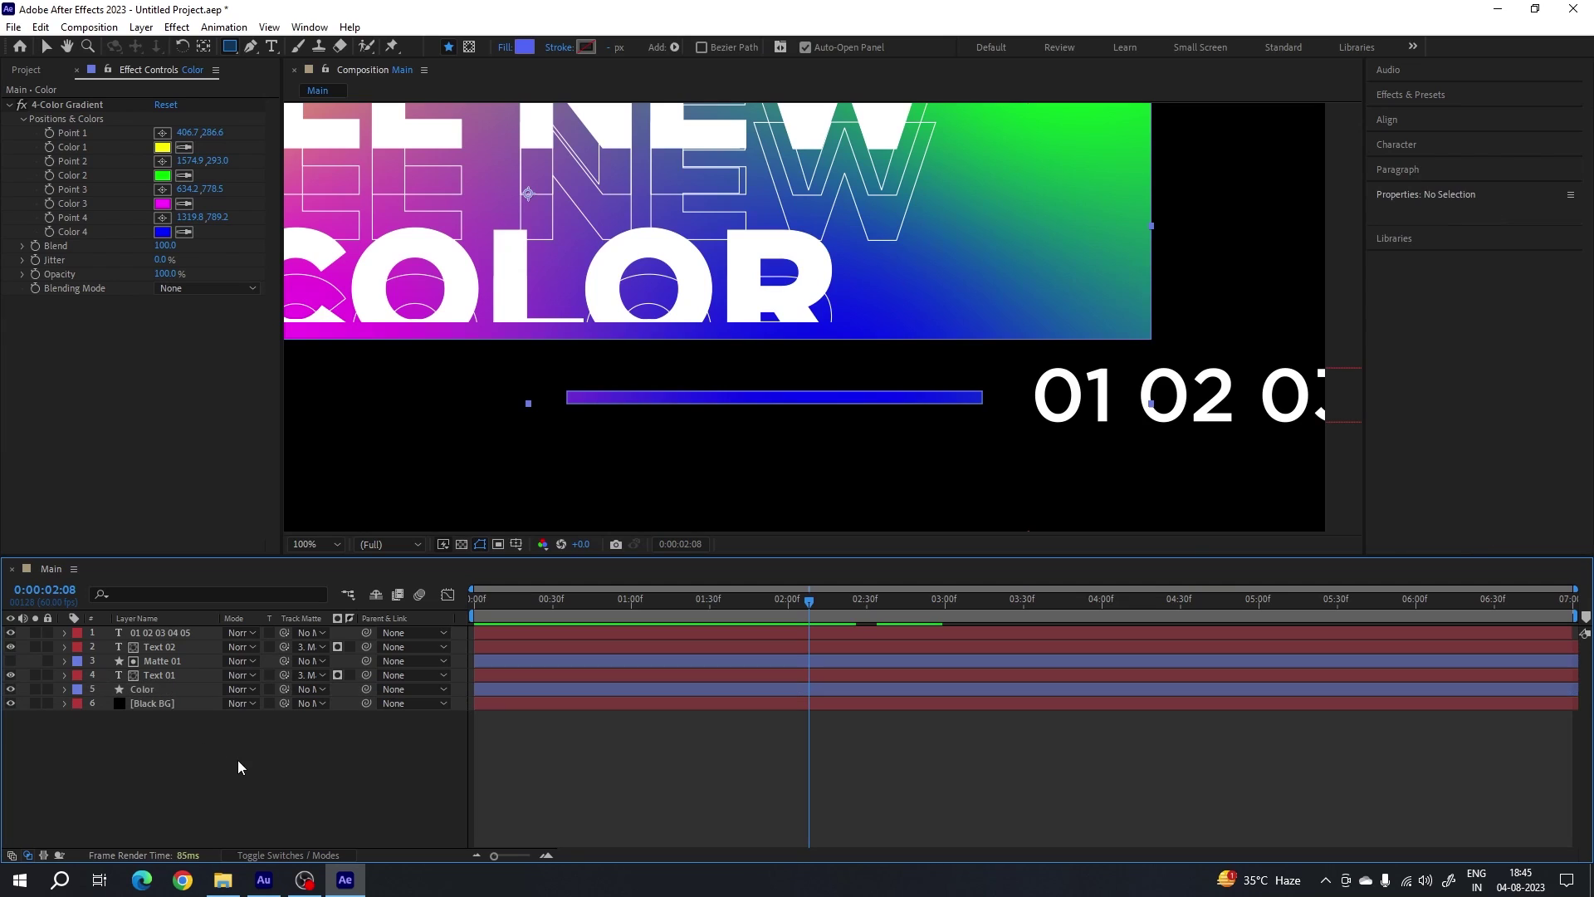
# - At 1:00, draw a rectangle about 164 by 106 px over the "01" as a new shape layer
pyautogui.click(163, 633)
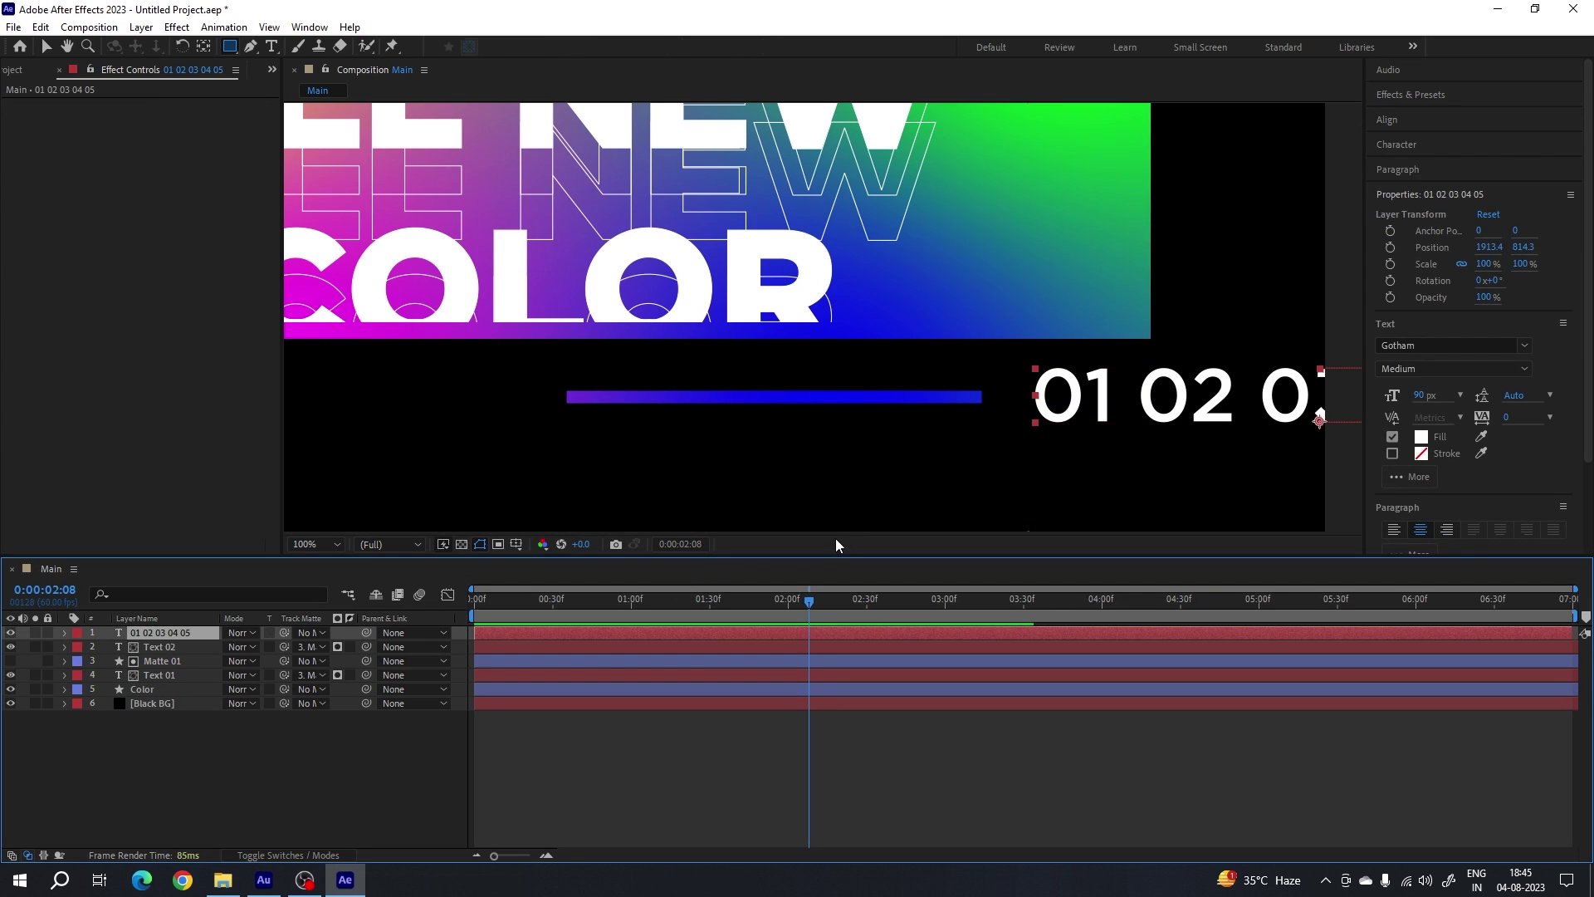
pyautogui.moveTo(655, 620)
pyautogui.mouseDown()
pyautogui.moveTo(606, 608)
pyautogui.moveTo(632, 614)
pyautogui.mouseUp()
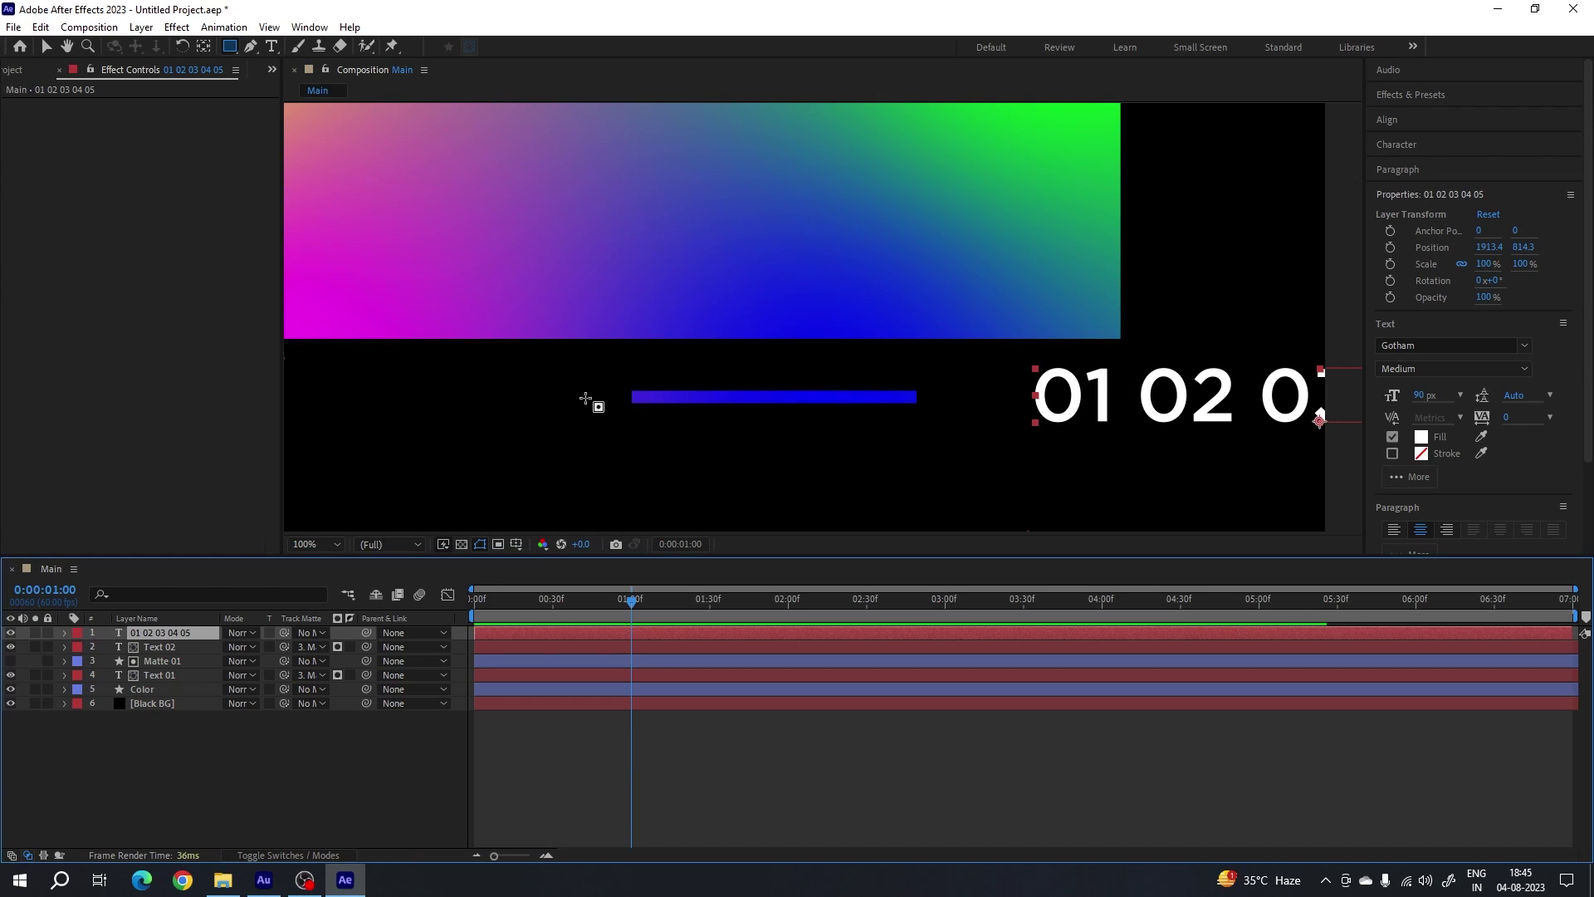
pyautogui.click(48, 47)
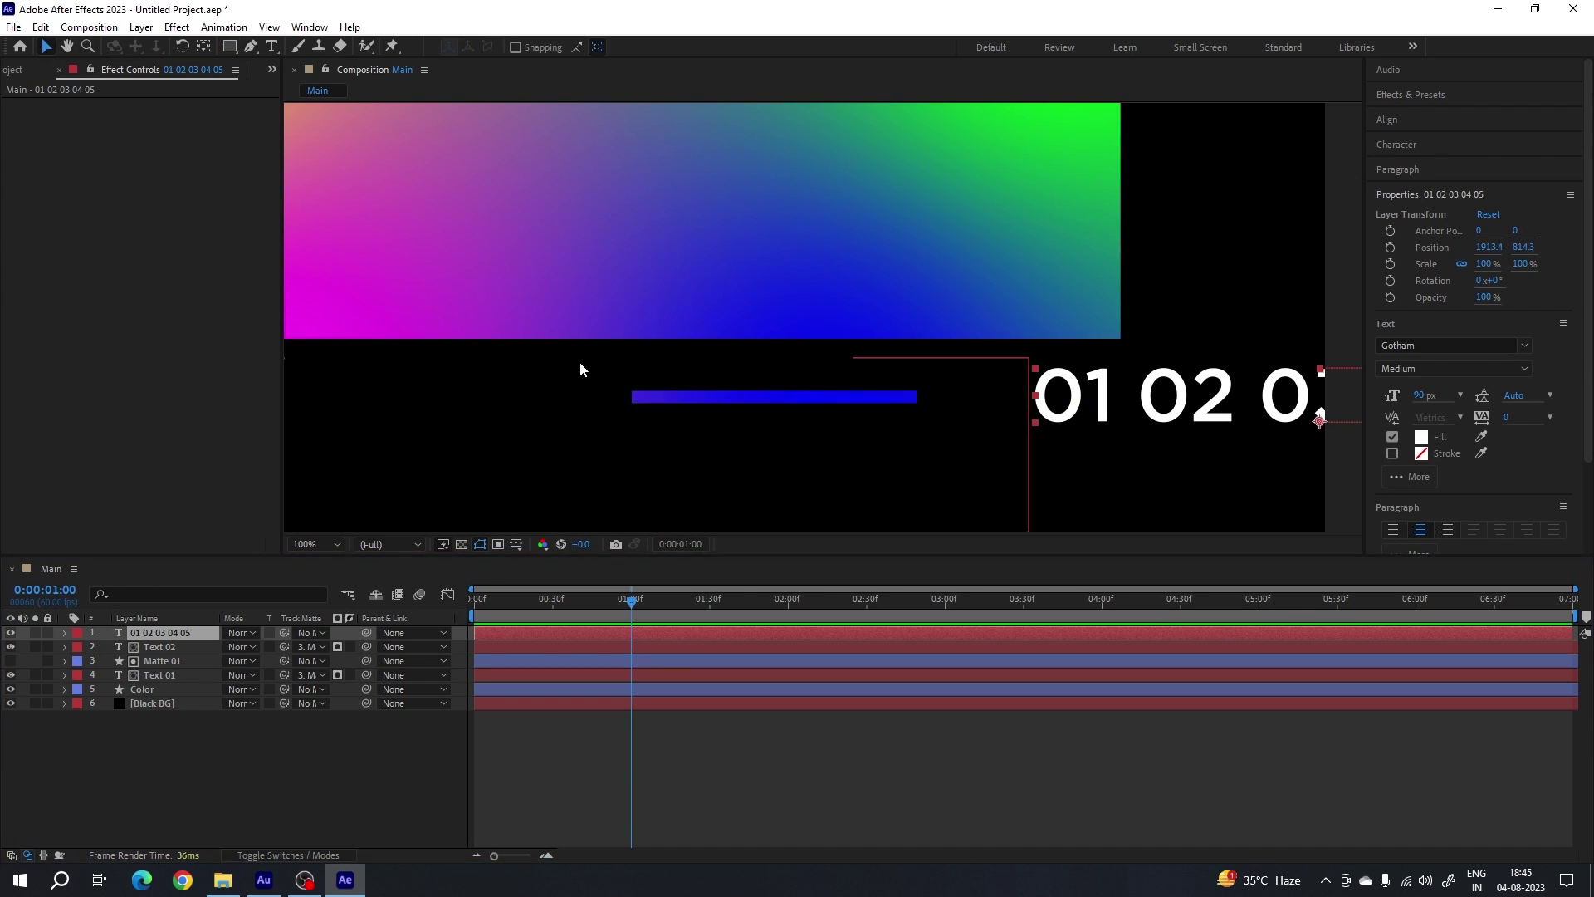
pyautogui.click(230, 46)
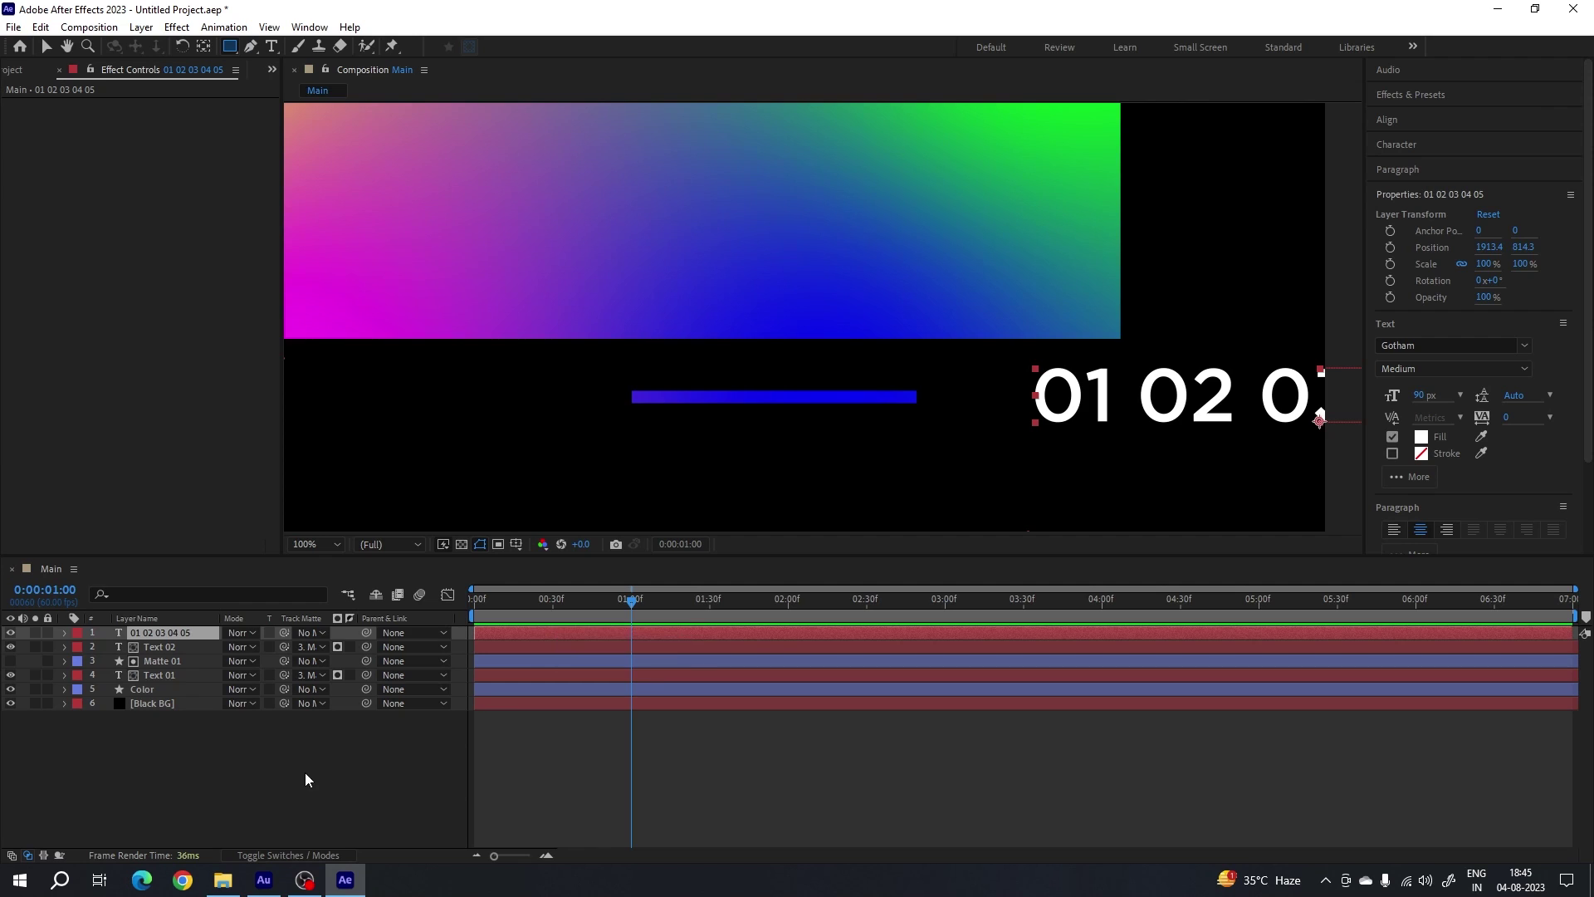
pyautogui.click(345, 771)
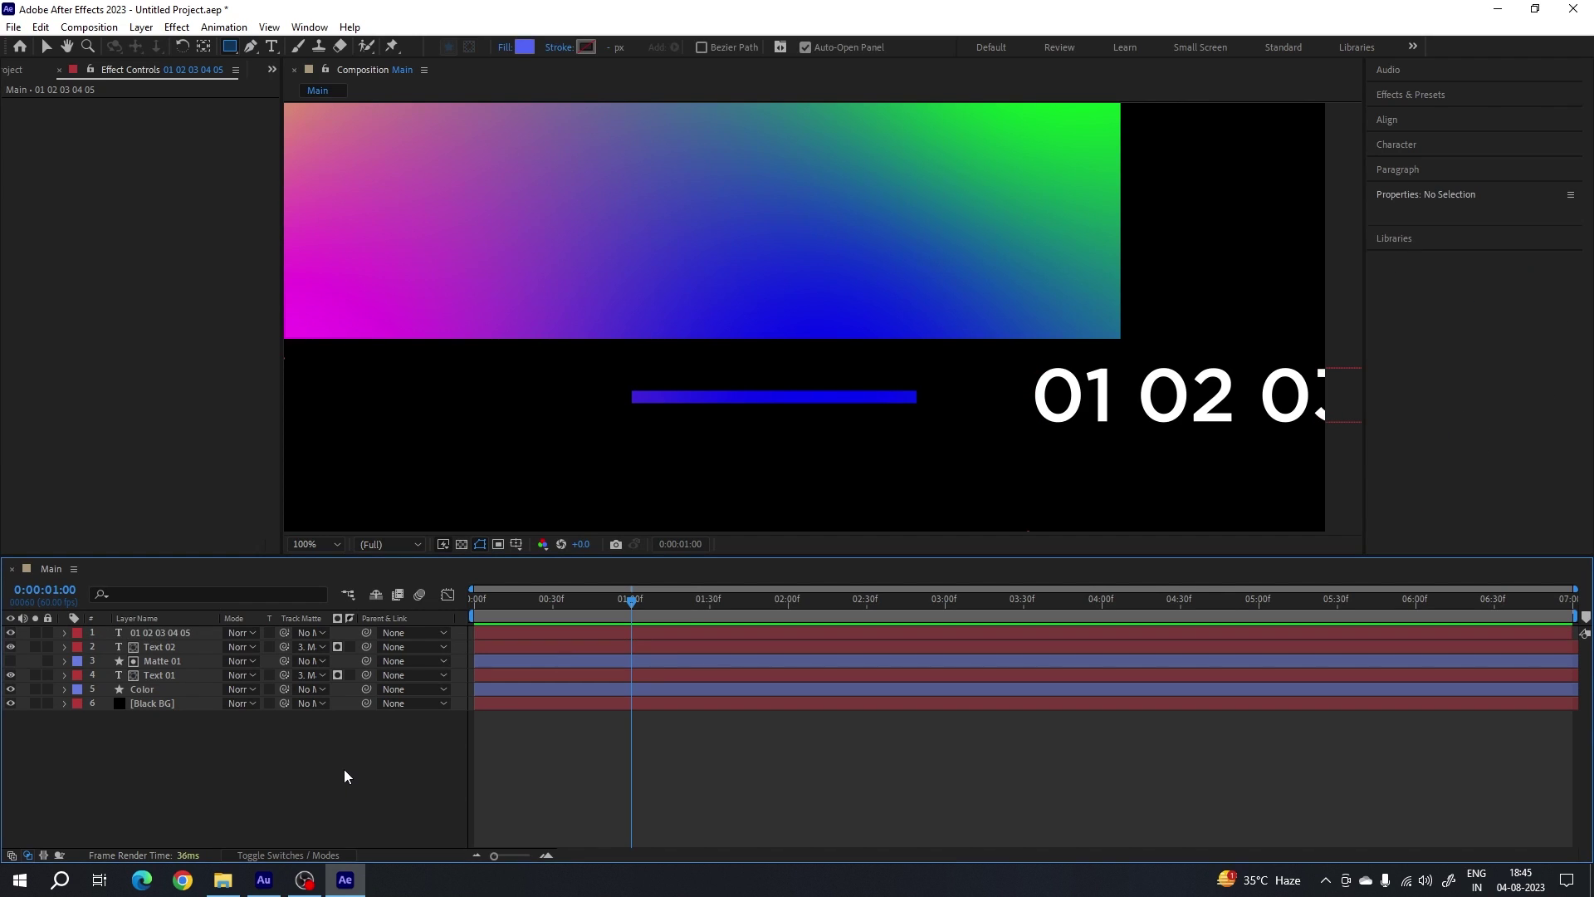
pyautogui.moveTo(978, 351)
pyautogui.mouseDown()
pyautogui.moveTo(1043, 431)
pyautogui.moveTo(1115, 440)
pyautogui.mouseUp()
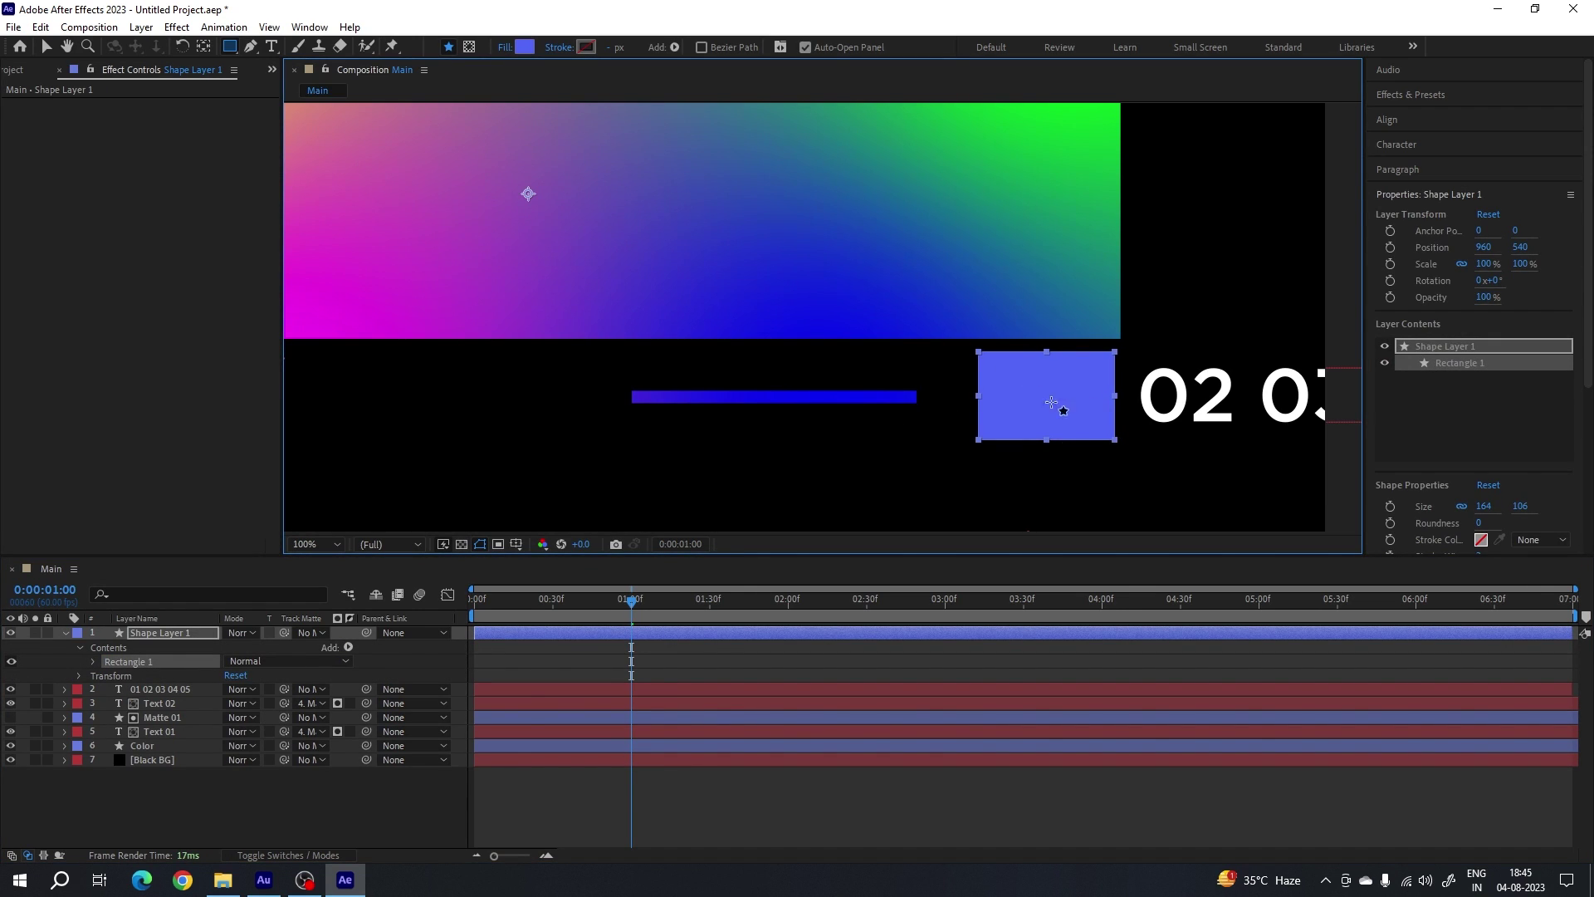
# - Rename the new shape layer as Matte 02
pyautogui.rightClick(155, 634)
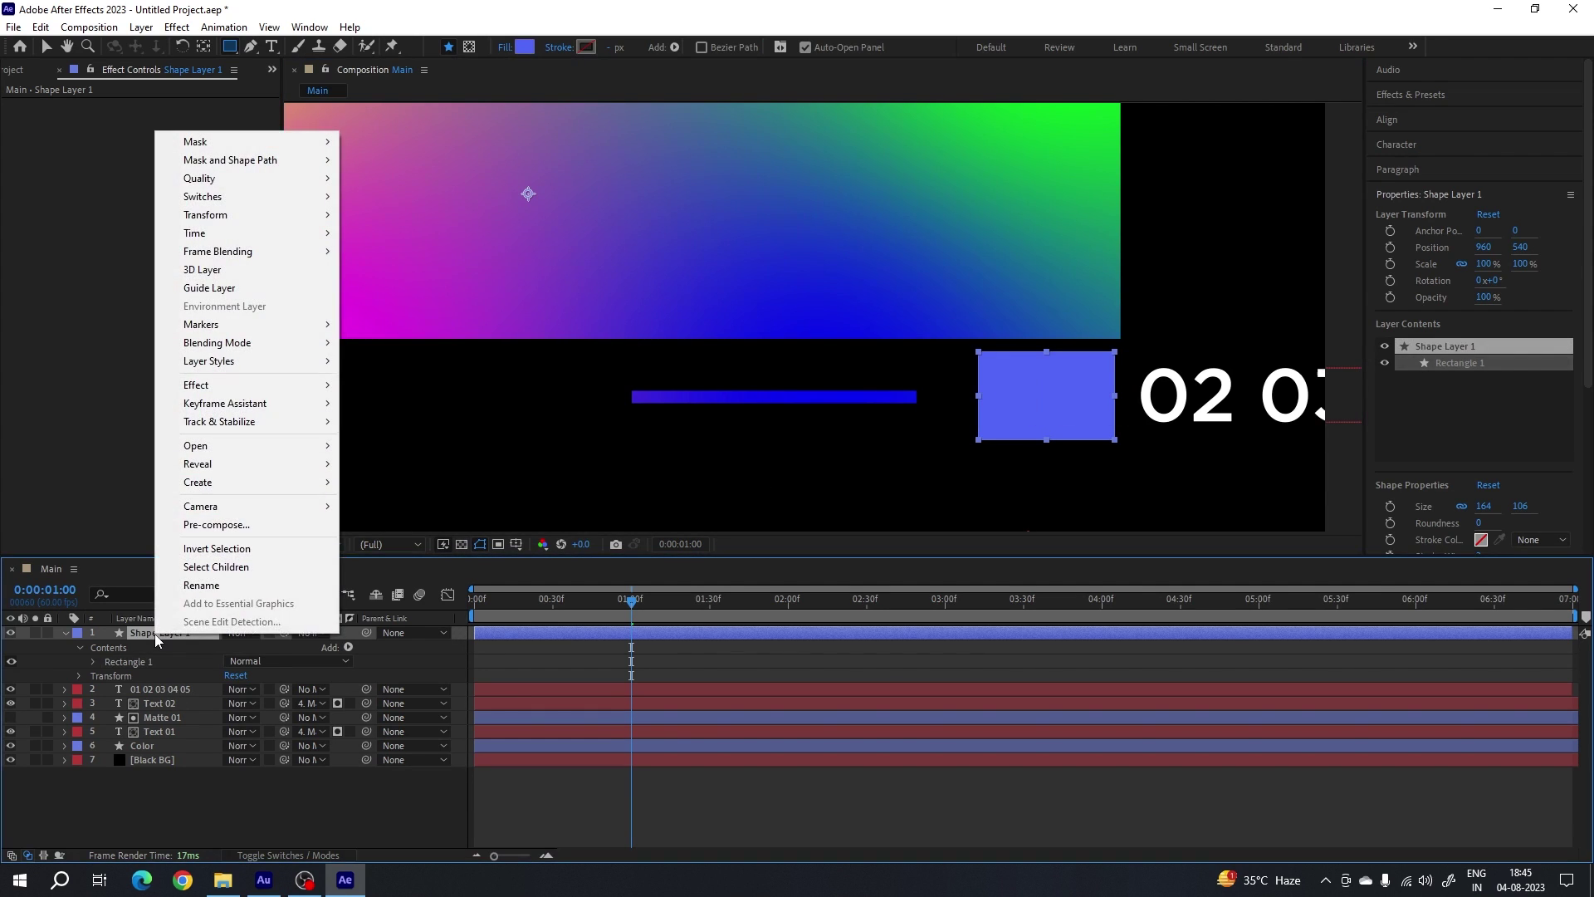
pyautogui.click(202, 585)
pyautogui.press('BackSpace')
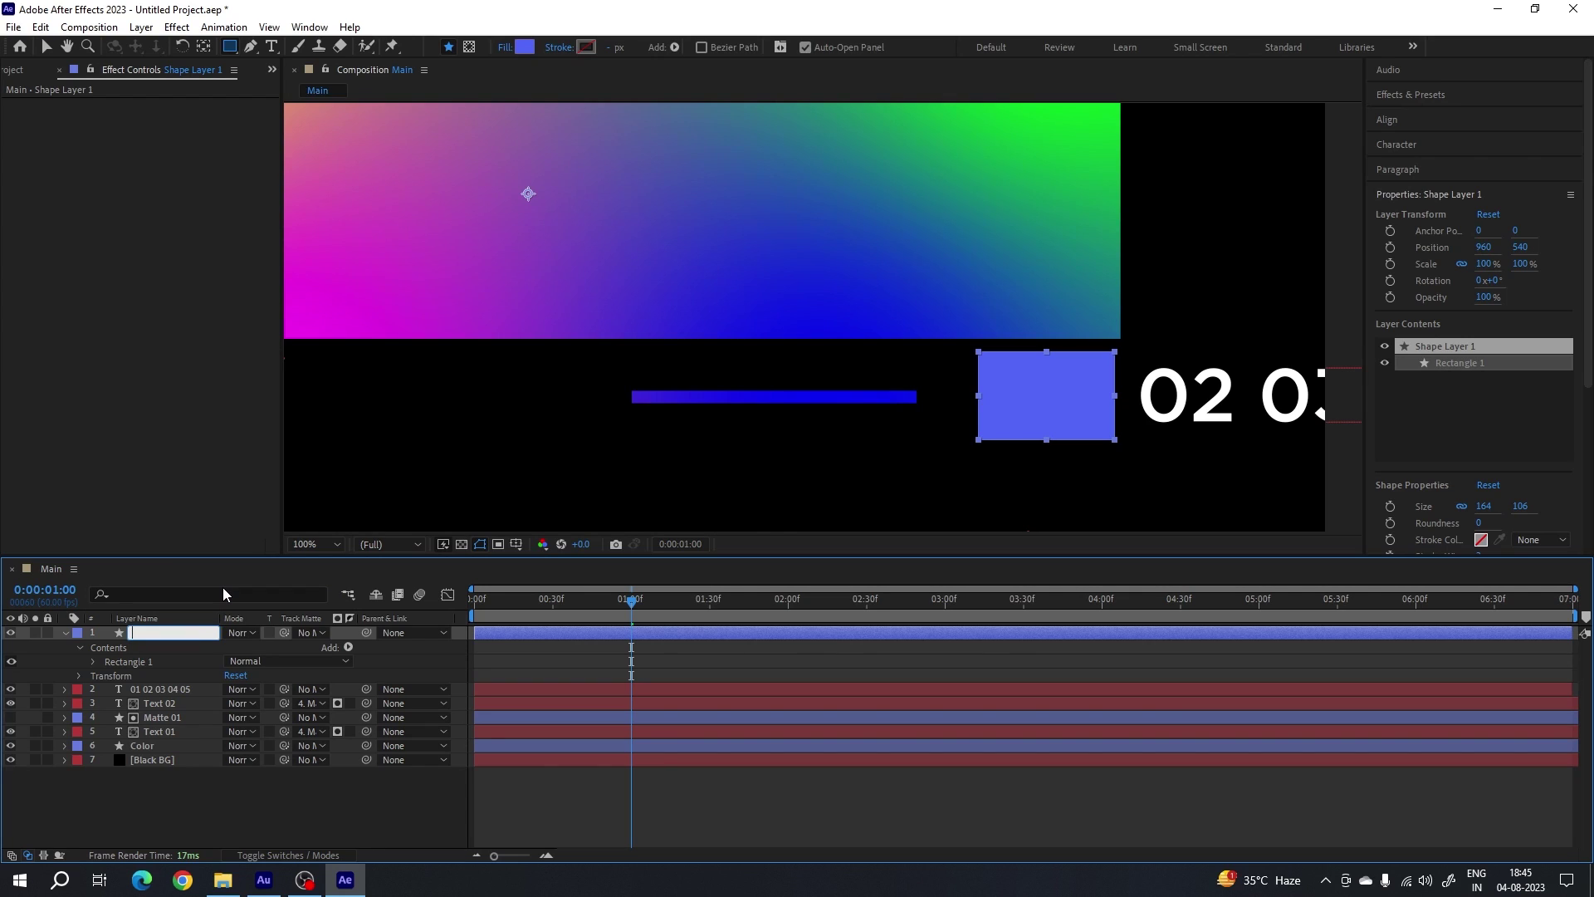
pyautogui.write('Matte 02')
pyautogui.press('Return')
pyautogui.click(158, 690)
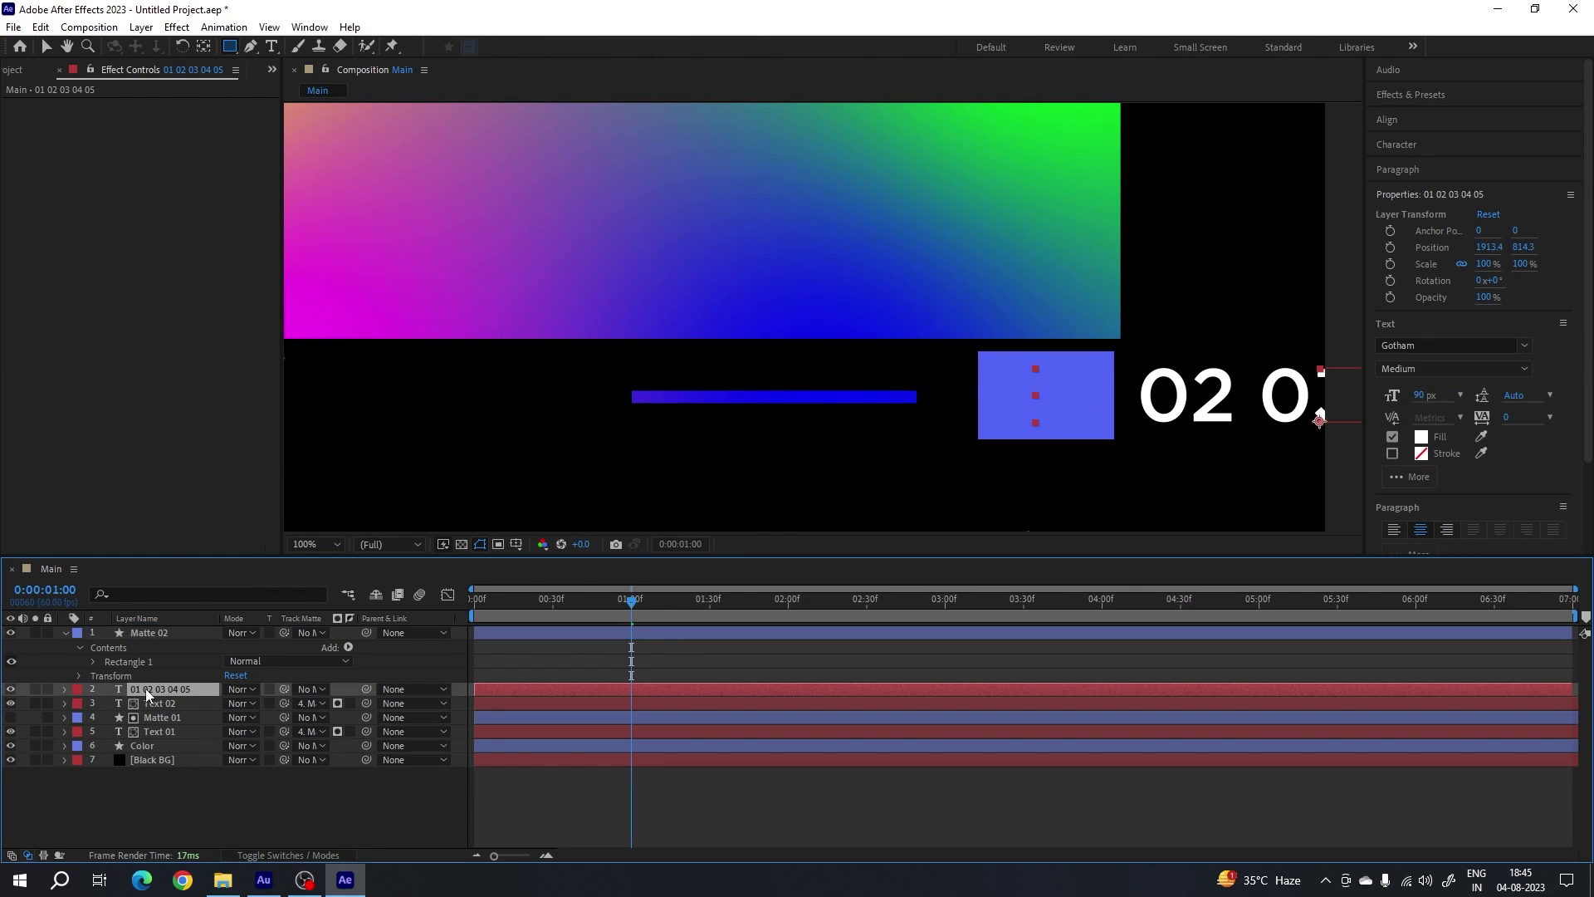
pyautogui.click(306, 693)
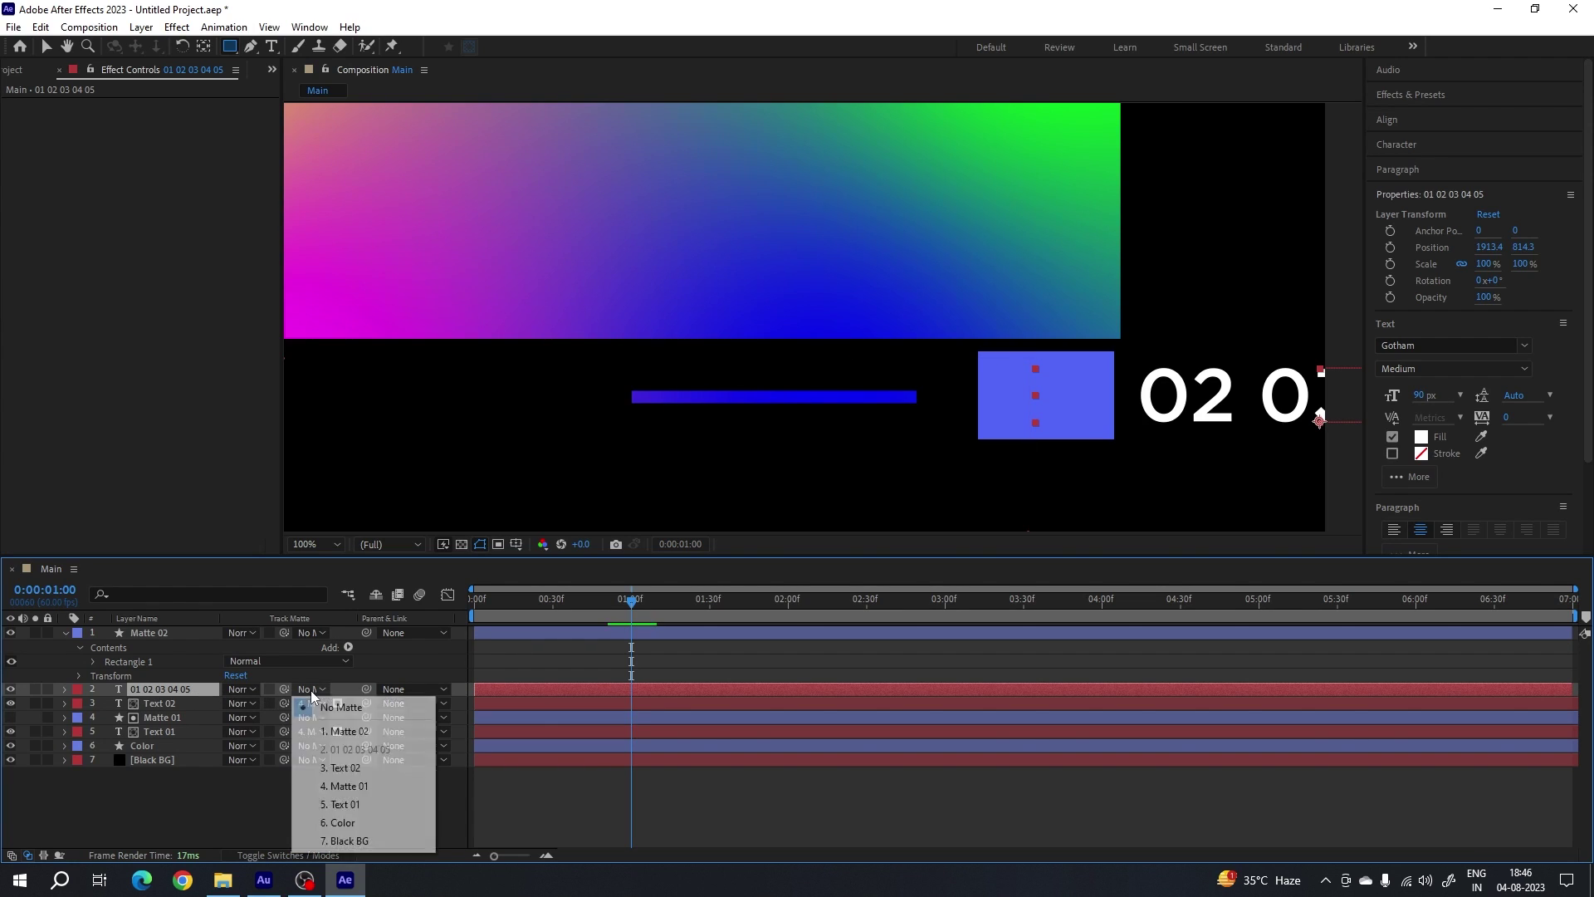
pyautogui.click(366, 733)
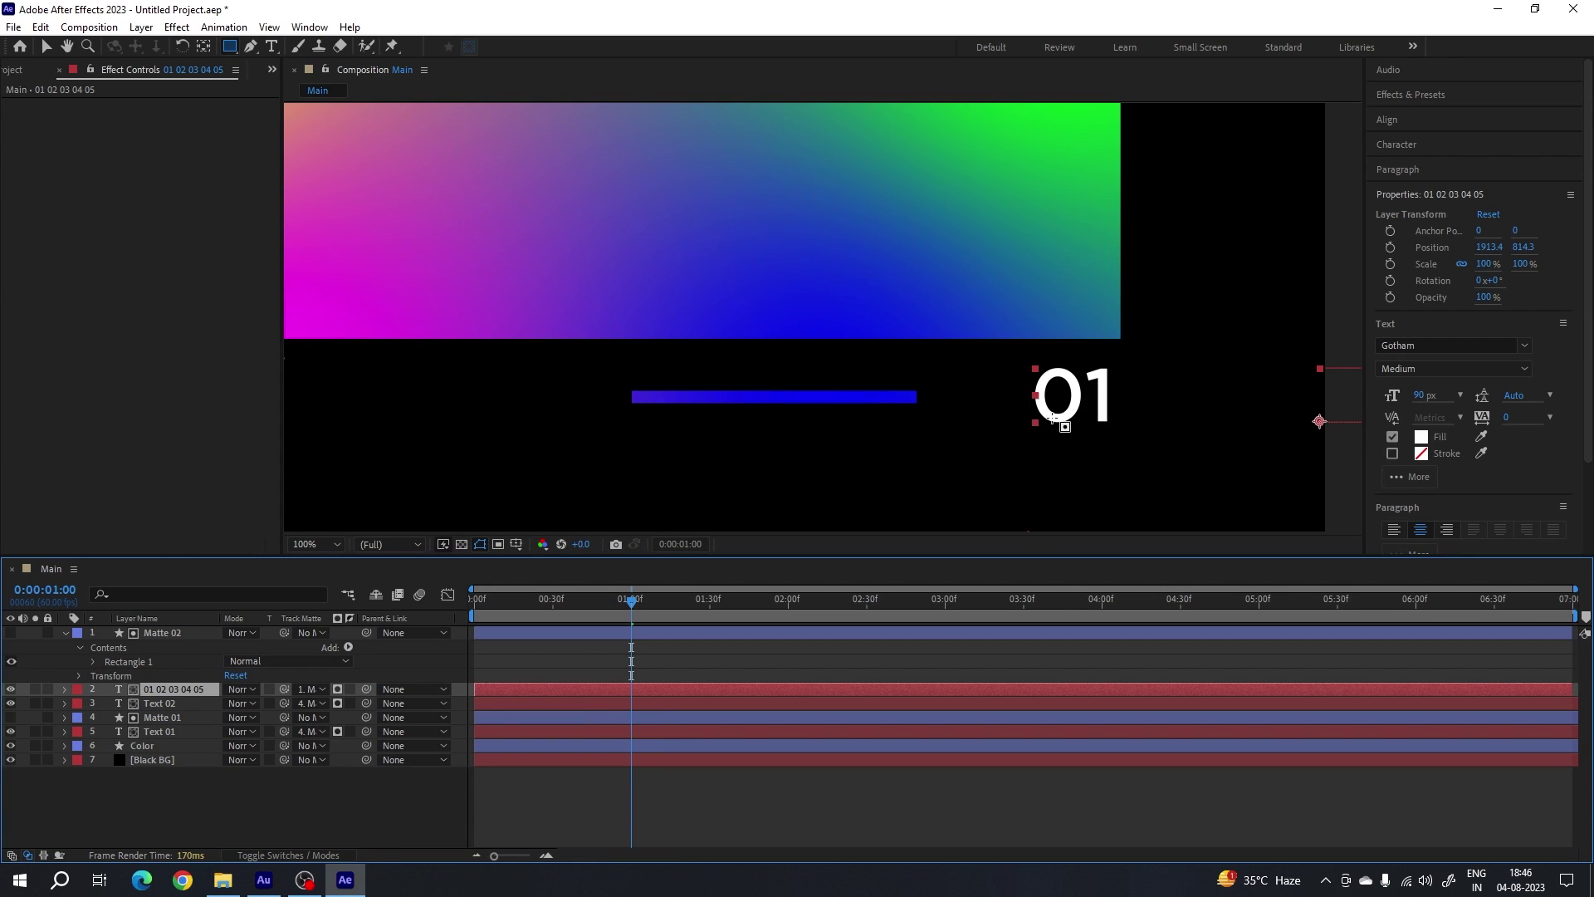
pyautogui.click(64, 634)
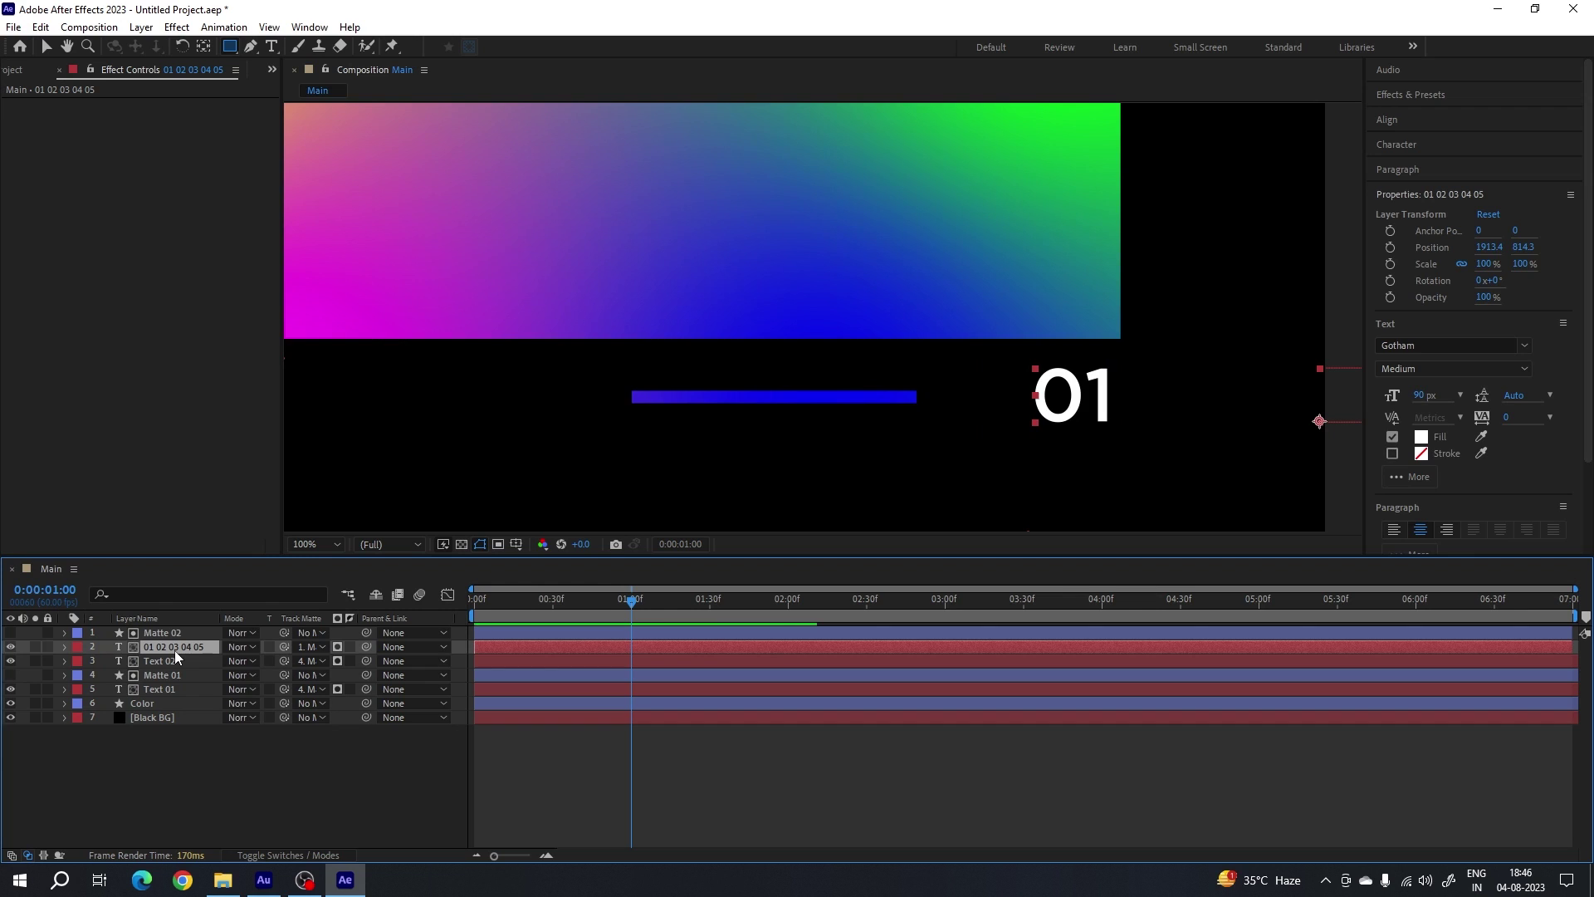
# - Keyframe the number line's Position at 2053.4, 814.3 at 1:00 and 1903.4, 814.3 at 1:30 to slide 01 into the matte
pyautogui.press('p')
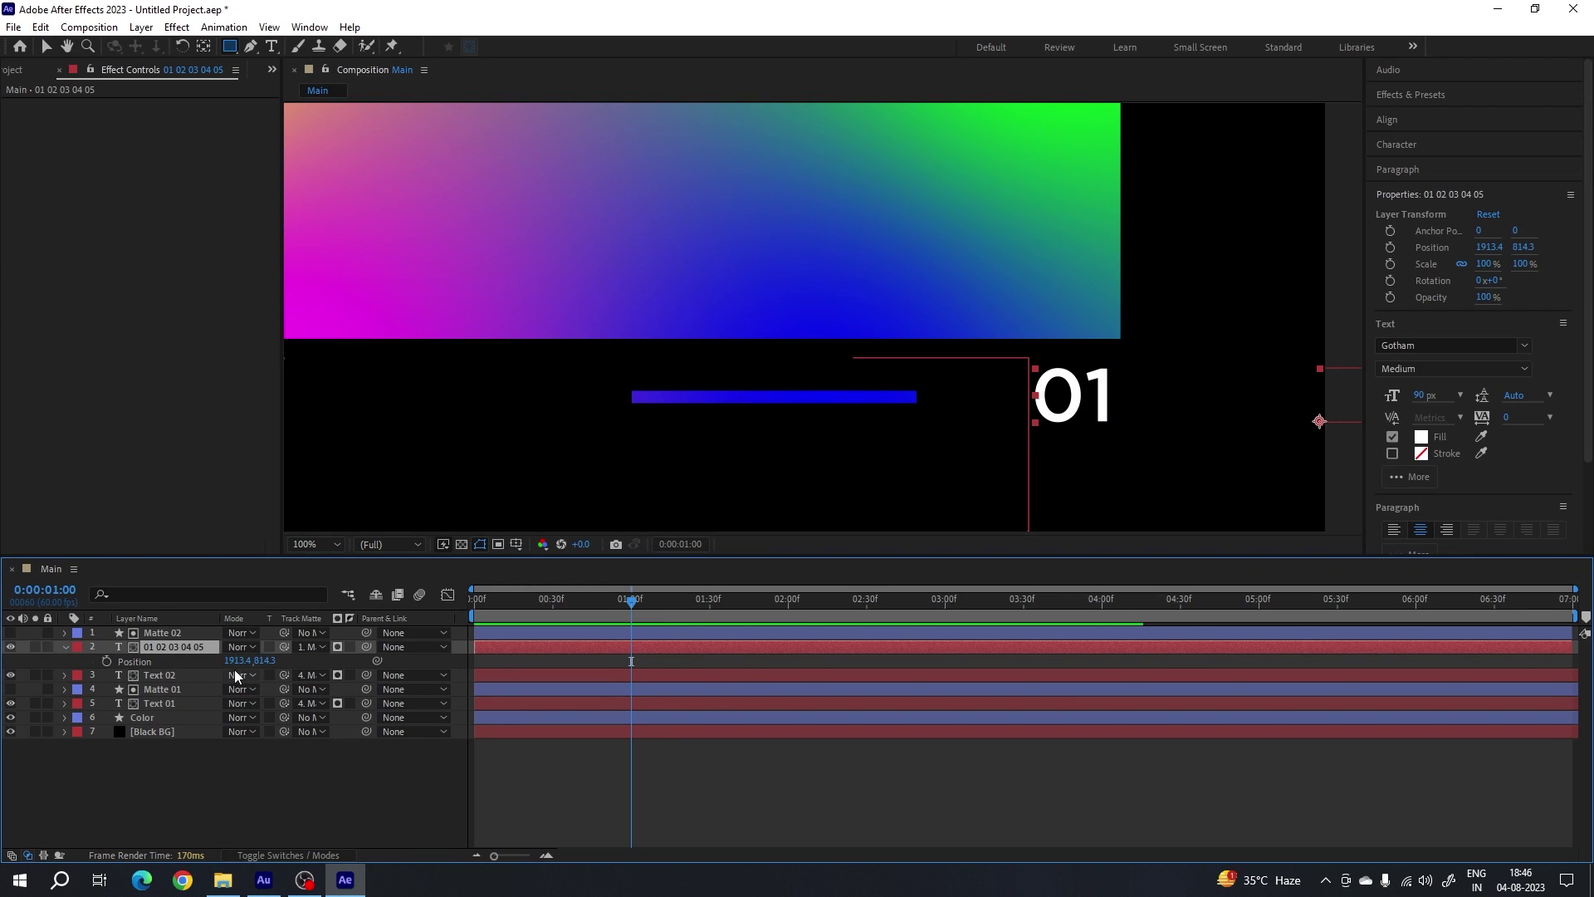
pyautogui.moveTo(234, 661); pyautogui.dragTo(352, 673)
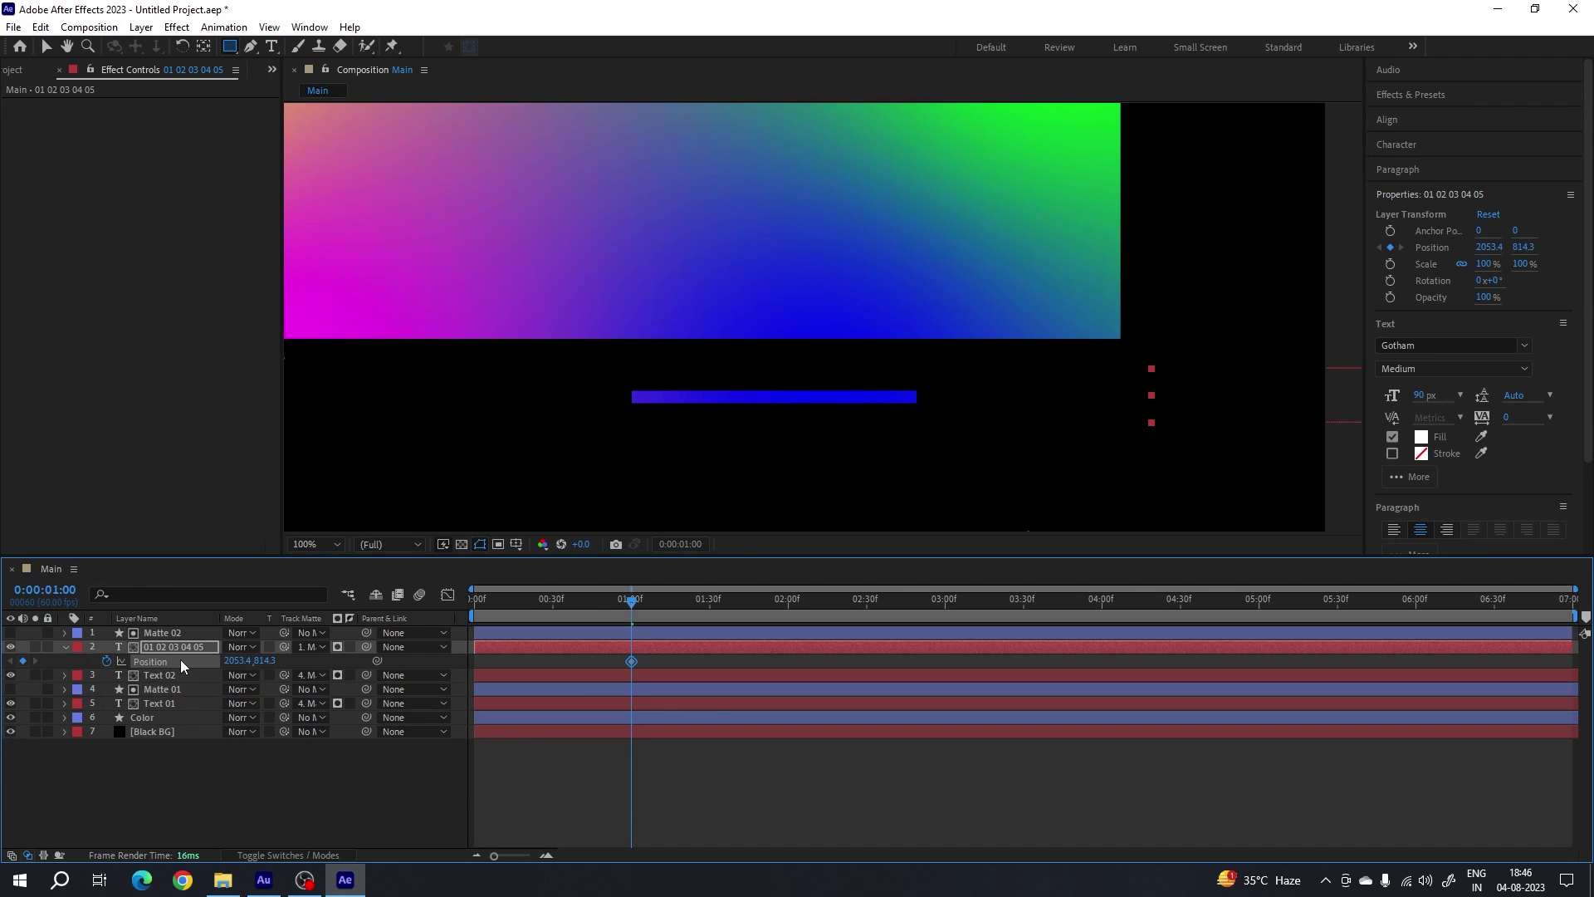
pyautogui.moveTo(660, 623); pyautogui.dragTo(709, 619)
pyautogui.moveTo(238, 660); pyautogui.dragTo(116, 661)
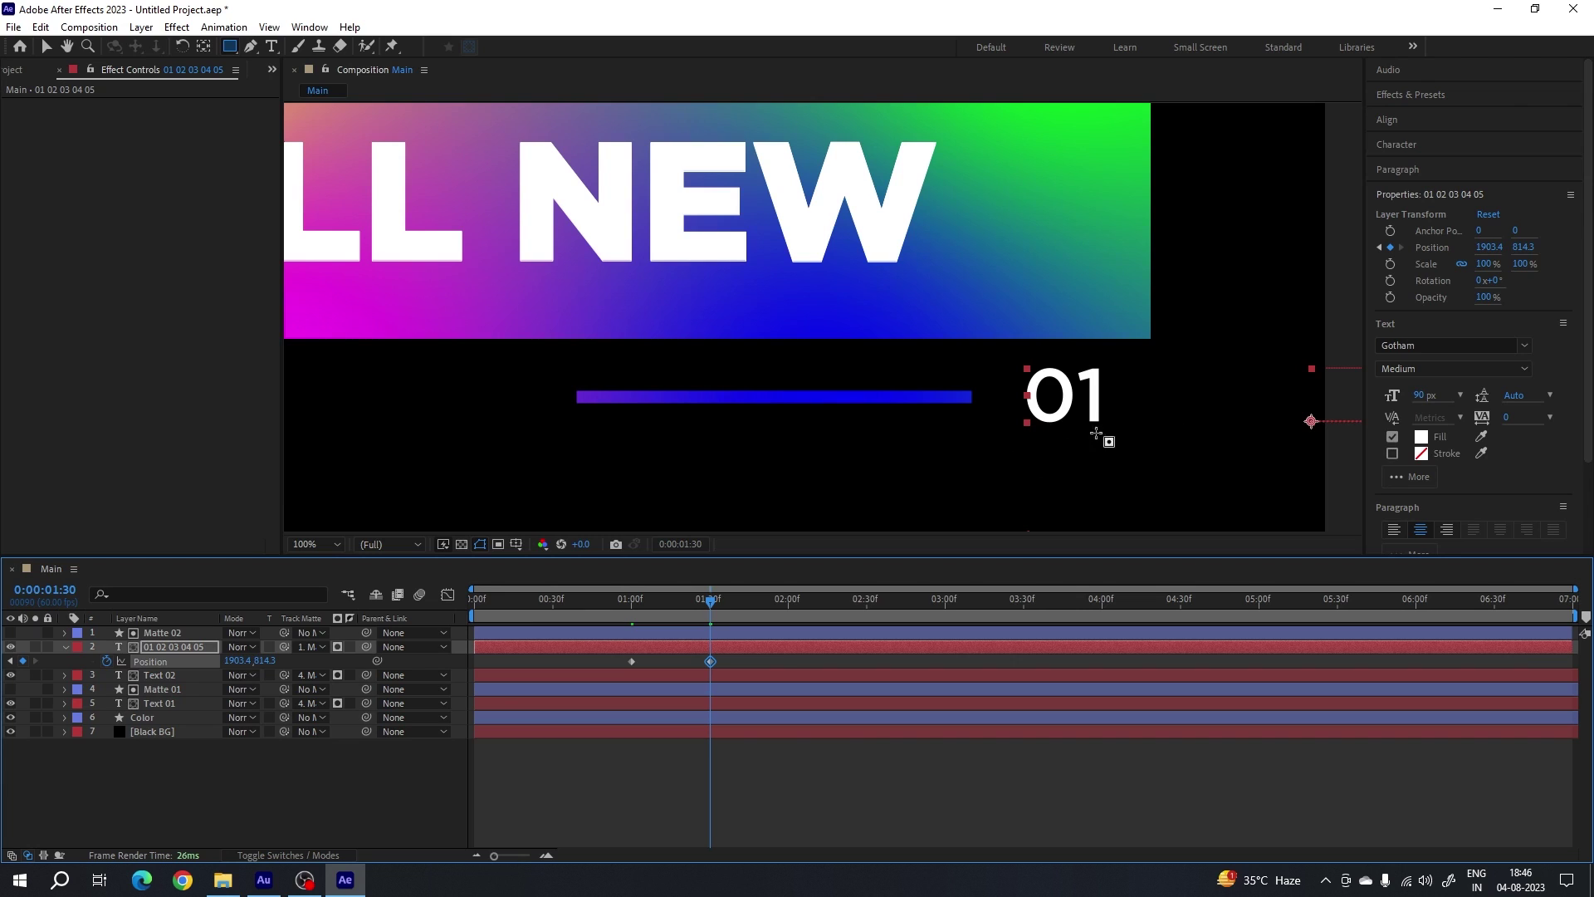
# - Add a hold Position keyframe for the number line at 2:00 and set its X position to 1745.4 at 2:30, bringing in 02
pyautogui.moveTo(725, 613); pyautogui.dragTo(789, 611)
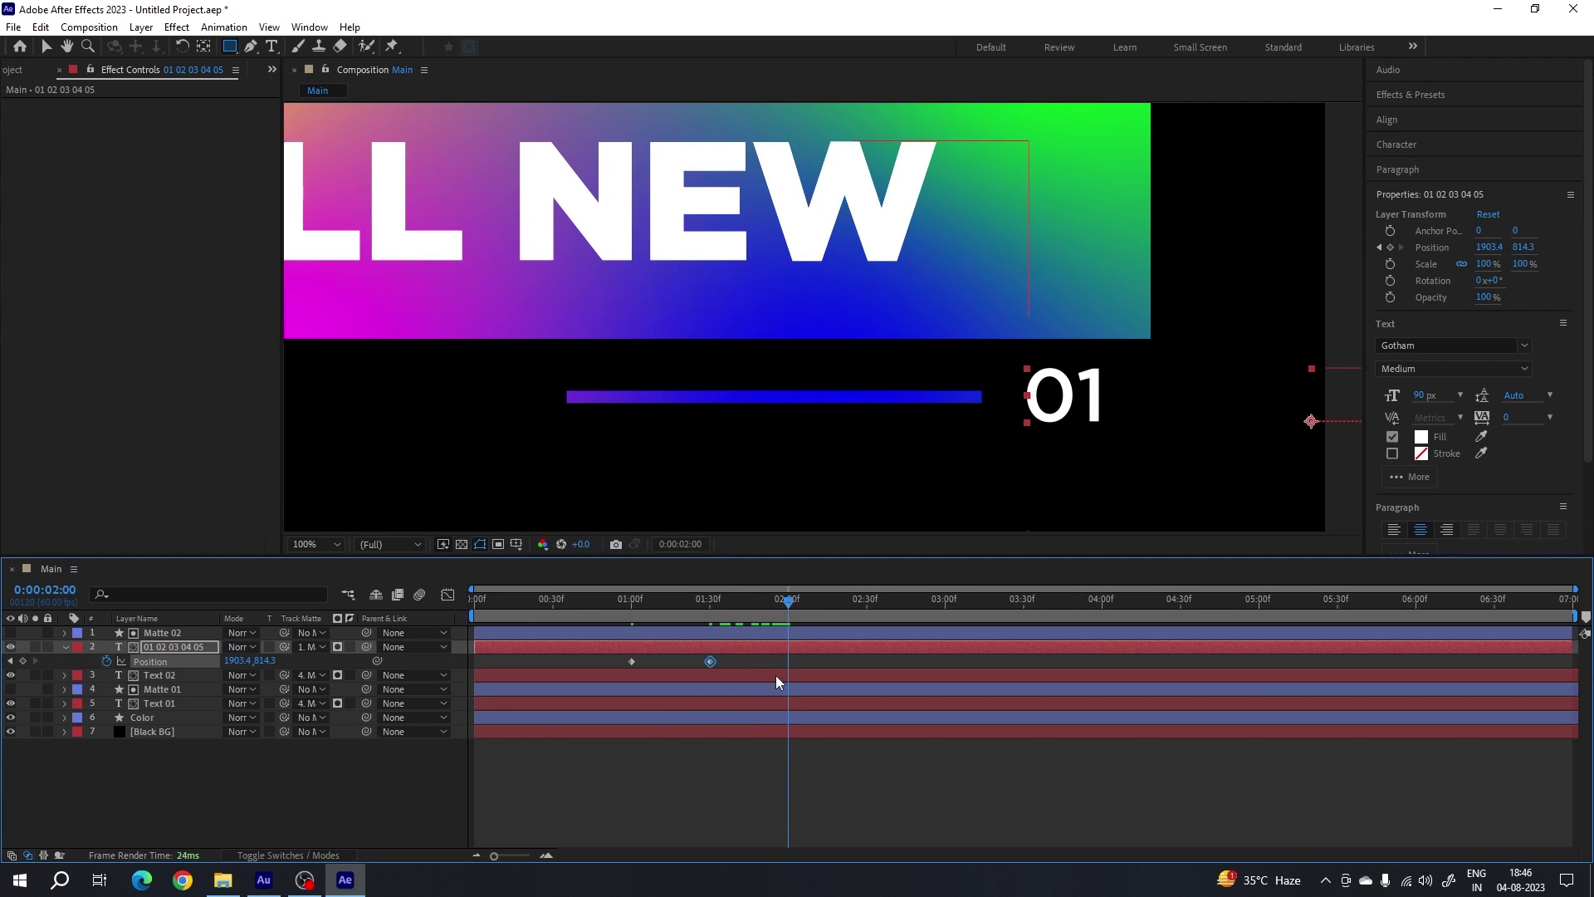
pyautogui.click(22, 661)
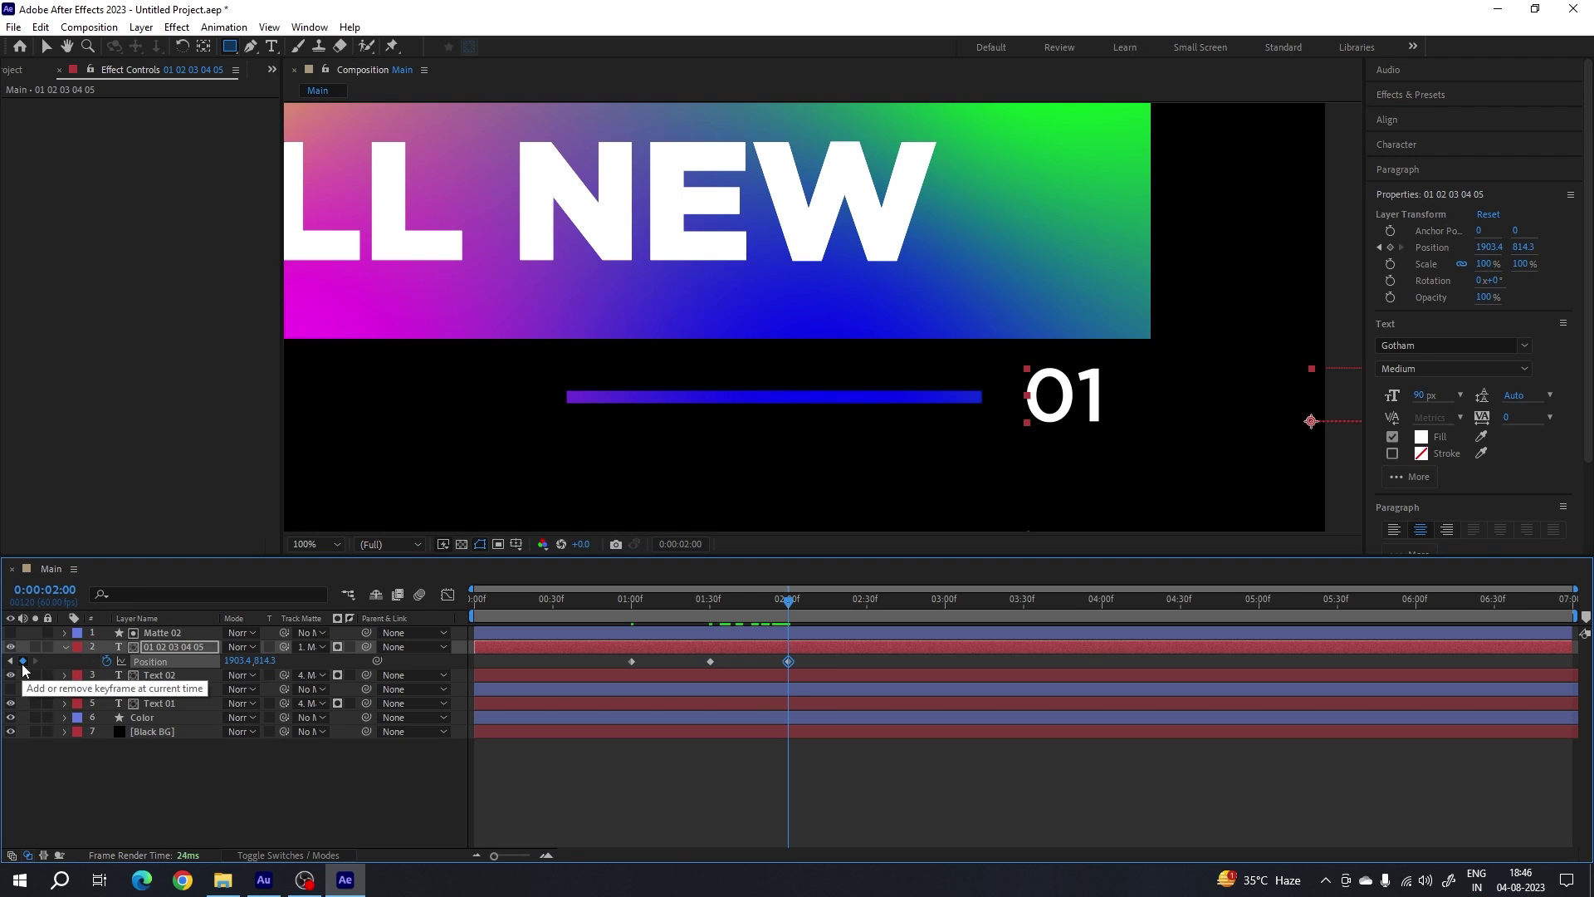
pyautogui.moveTo(801, 613); pyautogui.dragTo(867, 619)
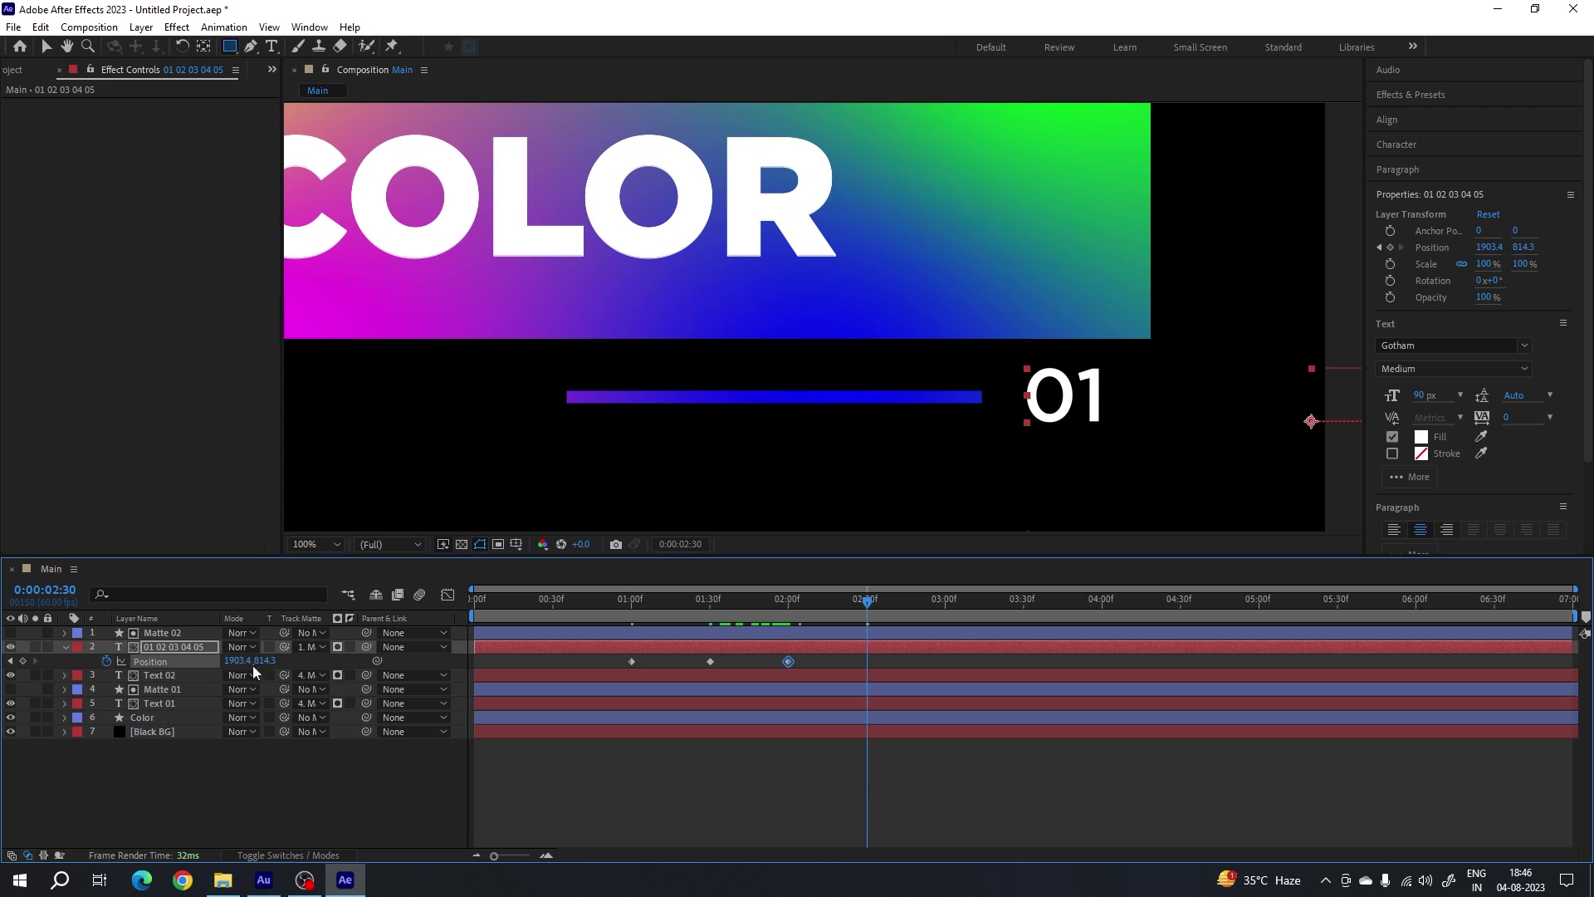
pyautogui.moveTo(239, 662); pyautogui.dragTo(118, 675)
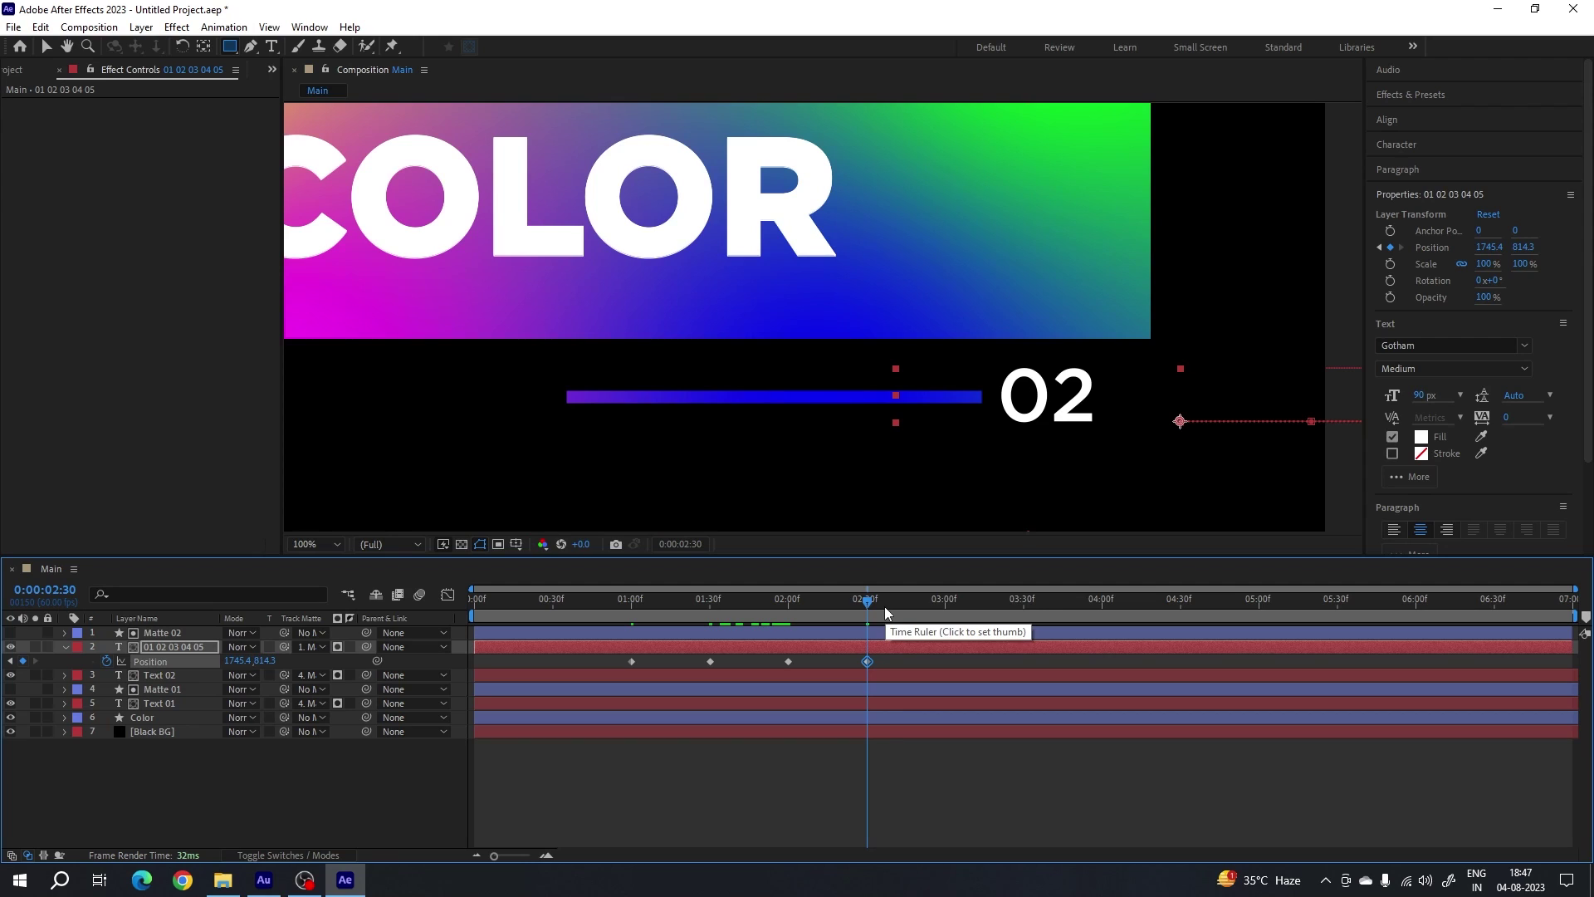
# - Add a hold Position keyframe for the number line at 3:00 and shift it left at 3:30 to bring in 03
pyautogui.moveTo(886, 606); pyautogui.dragTo(944, 620)
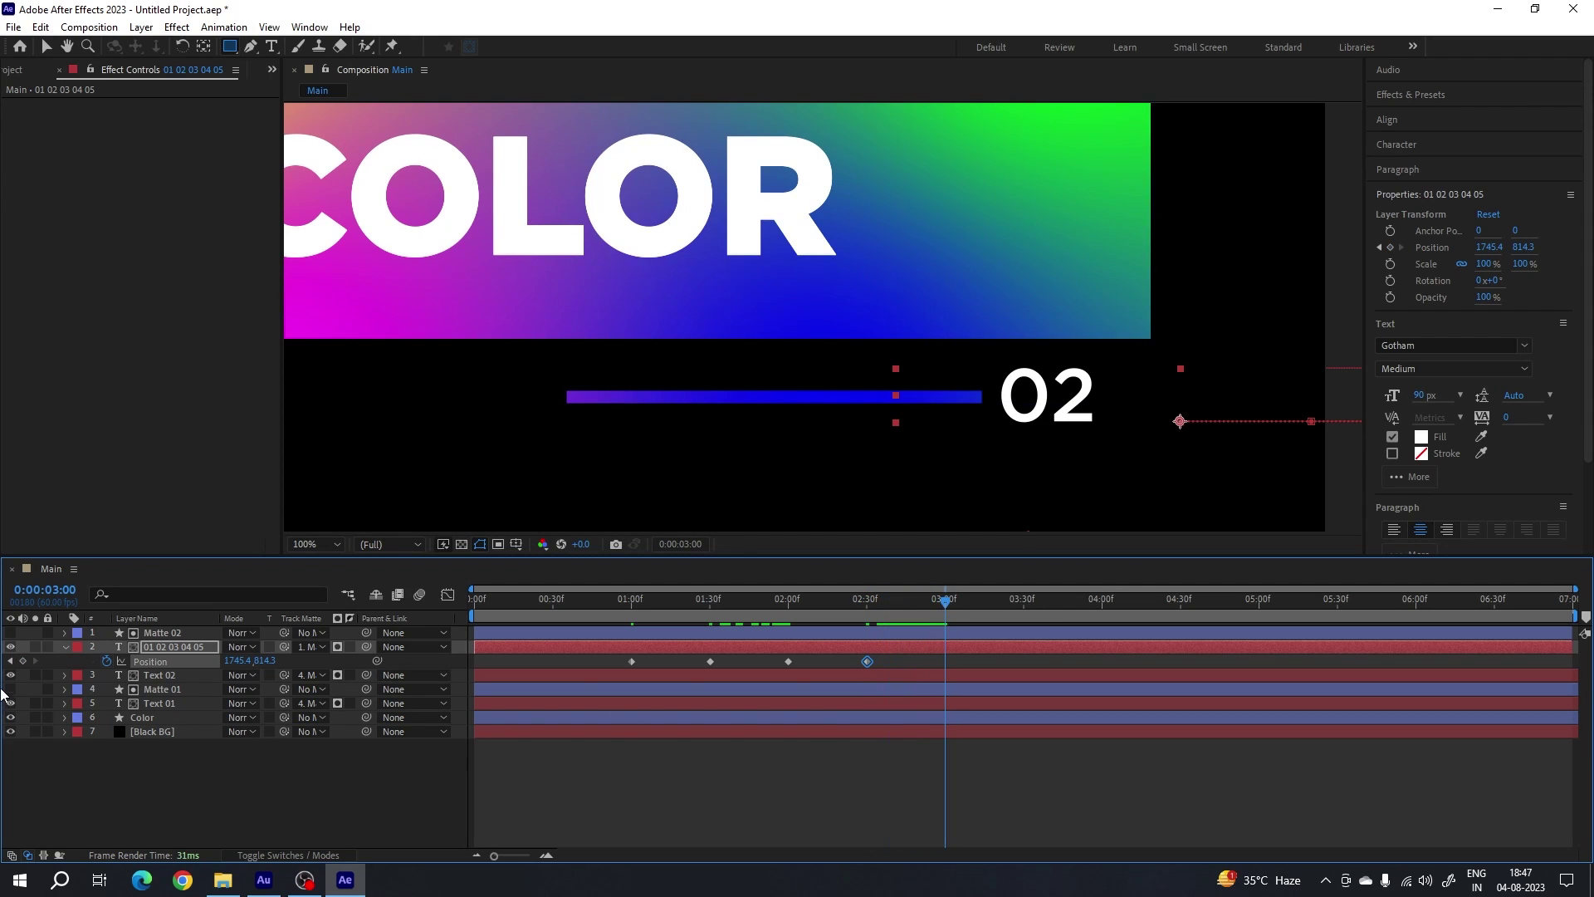
pyautogui.click(22, 661)
pyautogui.moveTo(976, 621); pyautogui.dragTo(1024, 619)
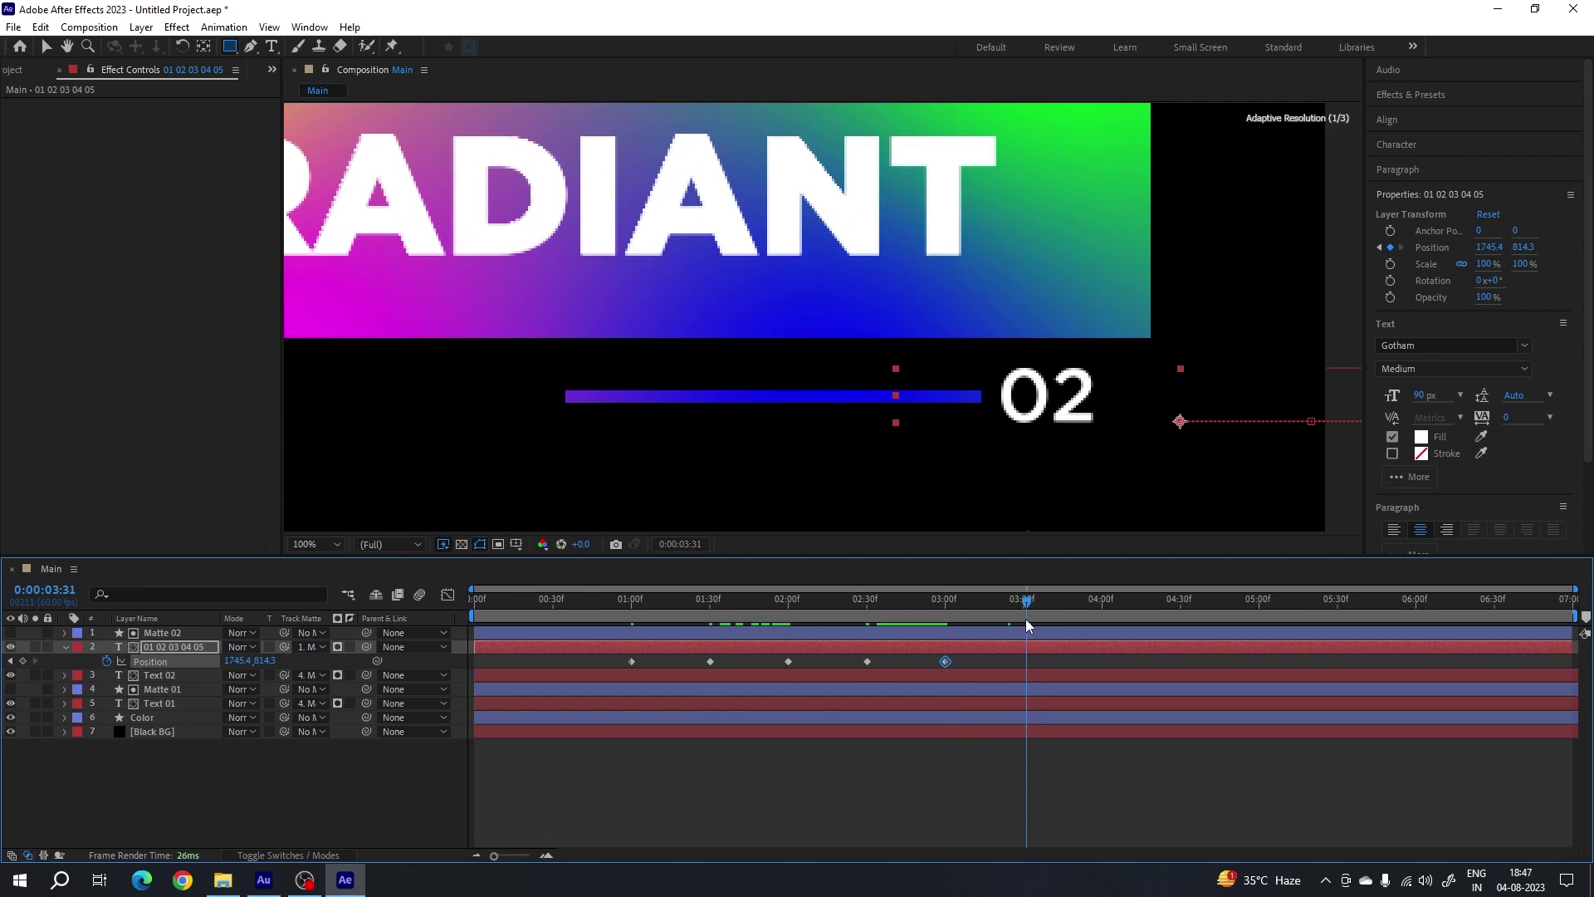
pyautogui.moveTo(238, 661); pyautogui.dragTo(117, 663)
# - Alternate hold and leftward-shift Position keyframes every half second from 4:00, showing 04 and 05 and ending outside the matte at X 1132.4 at 6:30
pyautogui.moveTo(1024, 619); pyautogui.dragTo(1182, 618)
pyautogui.click(22, 661)
pyautogui.moveTo(238, 661); pyautogui.dragTo(118, 662)
pyautogui.moveTo(1197, 616); pyautogui.dragTo(1355, 615)
pyautogui.click(23, 661)
pyautogui.moveTo(238, 661); pyautogui.dragTo(110, 662)
pyautogui.moveTo(1355, 616); pyautogui.dragTo(1494, 616)
pyautogui.click(22, 661)
pyautogui.moveTo(238, 661); pyautogui.dragTo(116, 662)
# - Scrub through the number line's movement and apply Easy Ease to all of its Position keyframes
pyautogui.moveTo(598, 606); pyautogui.dragTo(1532, 611)
pyautogui.moveTo(1549, 665); pyautogui.dragTo(609, 723)
pyautogui.press('F9')
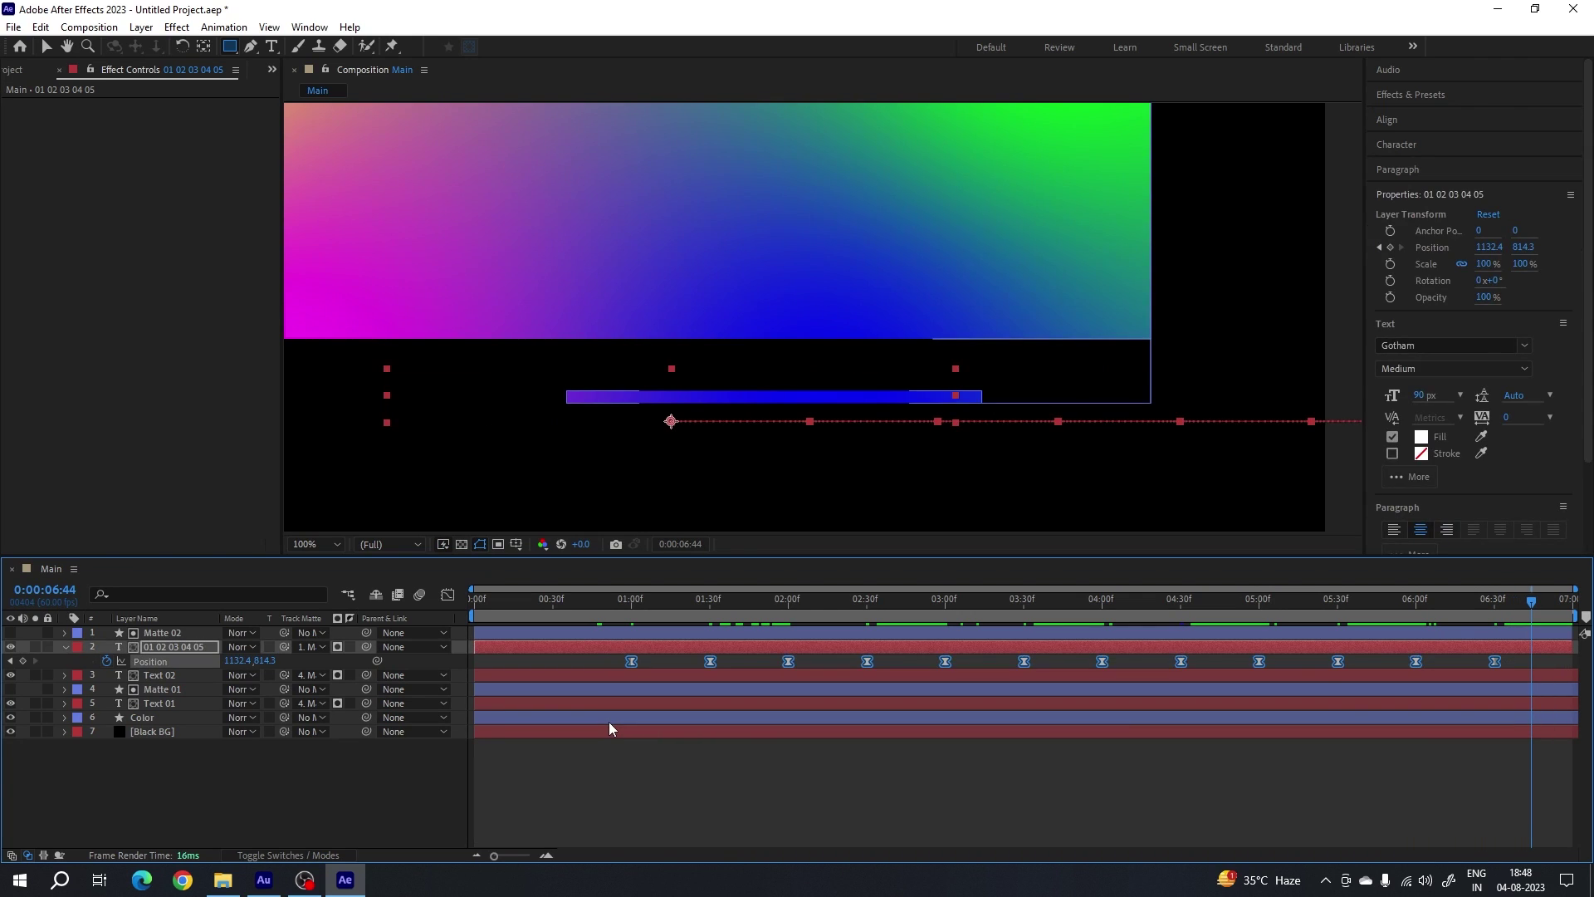
# - Reshape the number line's Position speed curve so each move peaks early and slows gradually into its end keyframe, and return to the layer bars
pyautogui.click(447, 596)
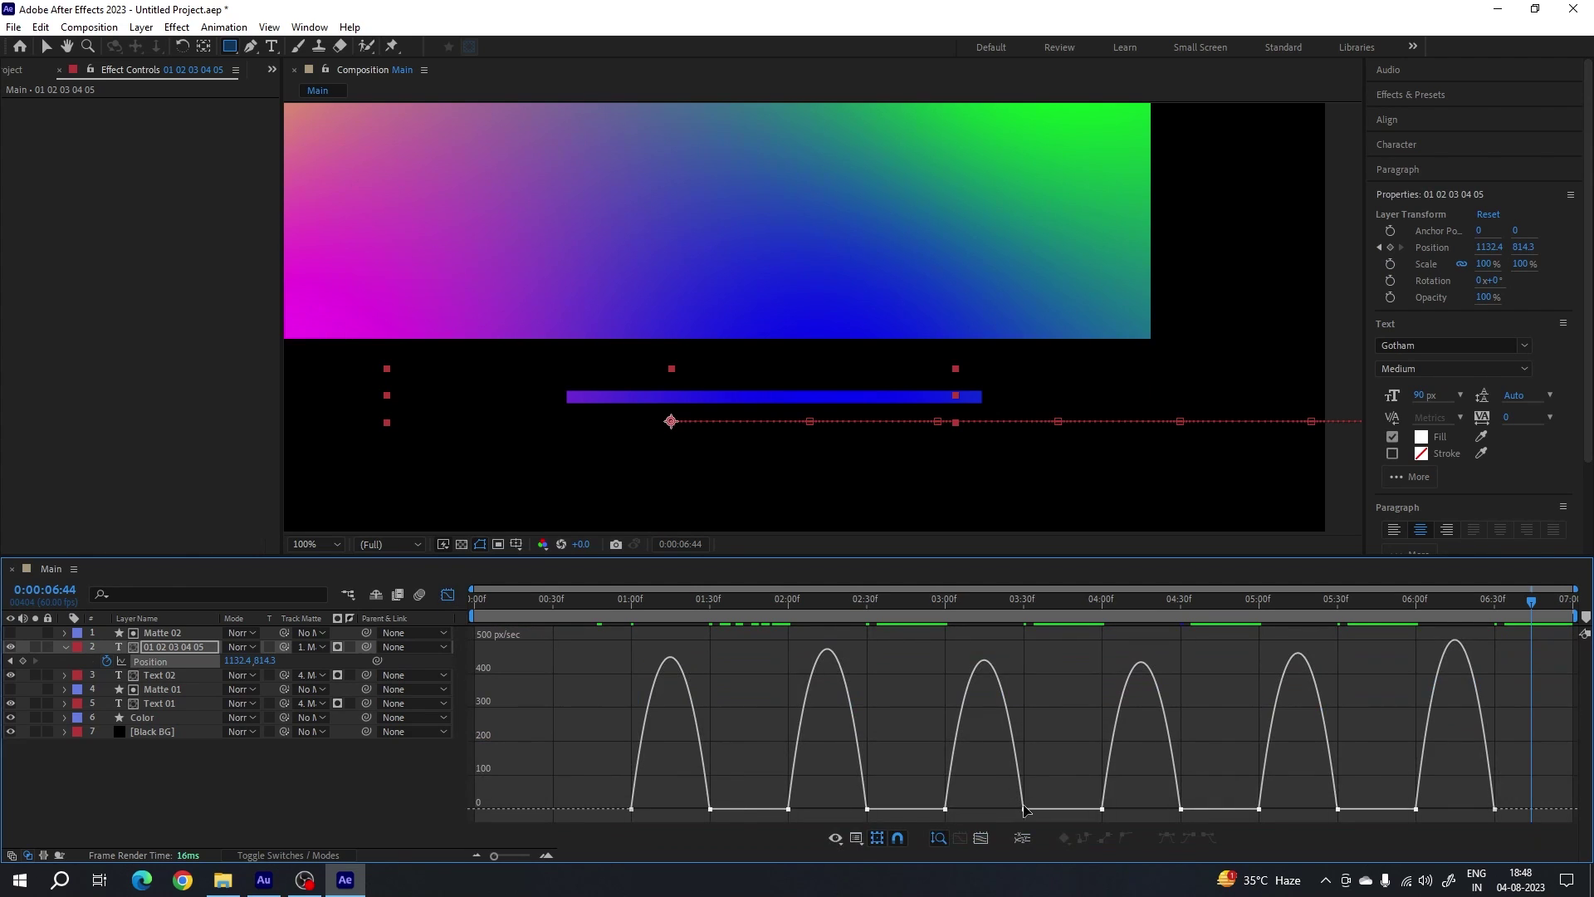
pyautogui.moveTo(730, 793); pyautogui.dragTo(699, 820)
pyautogui.moveTo(878, 793); pyautogui.dragTo(857, 818)
pyautogui.moveTo(1014, 777); pyautogui.dragTo(1040, 816)
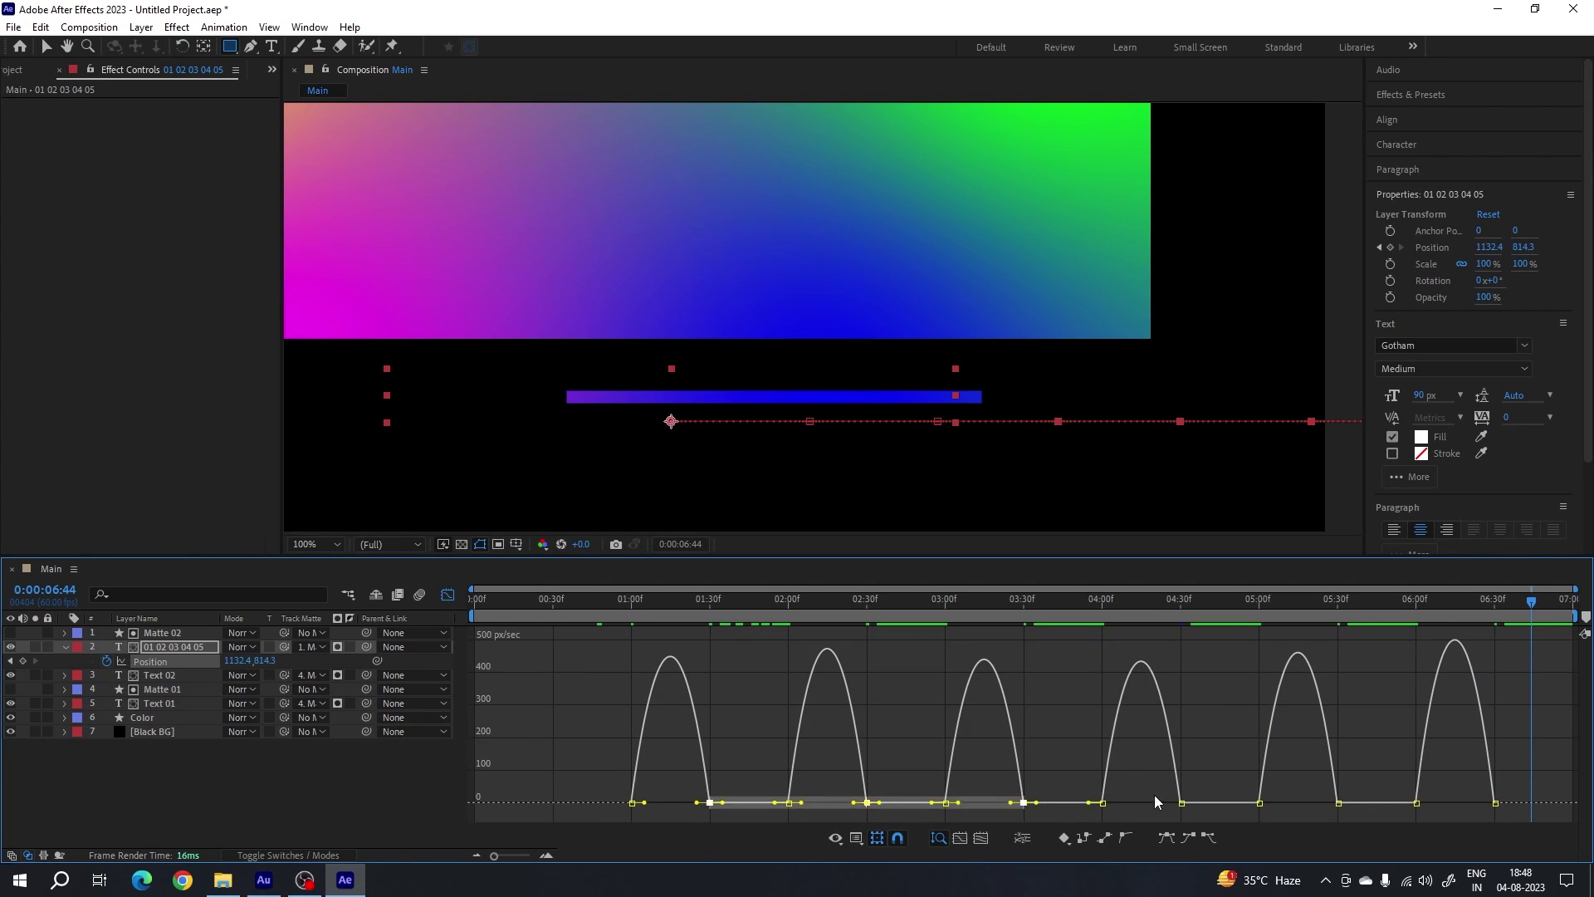
pyautogui.moveTo(1208, 779); pyautogui.dragTo(1178, 823)
pyautogui.moveTo(1362, 785); pyautogui.dragTo(1327, 822)
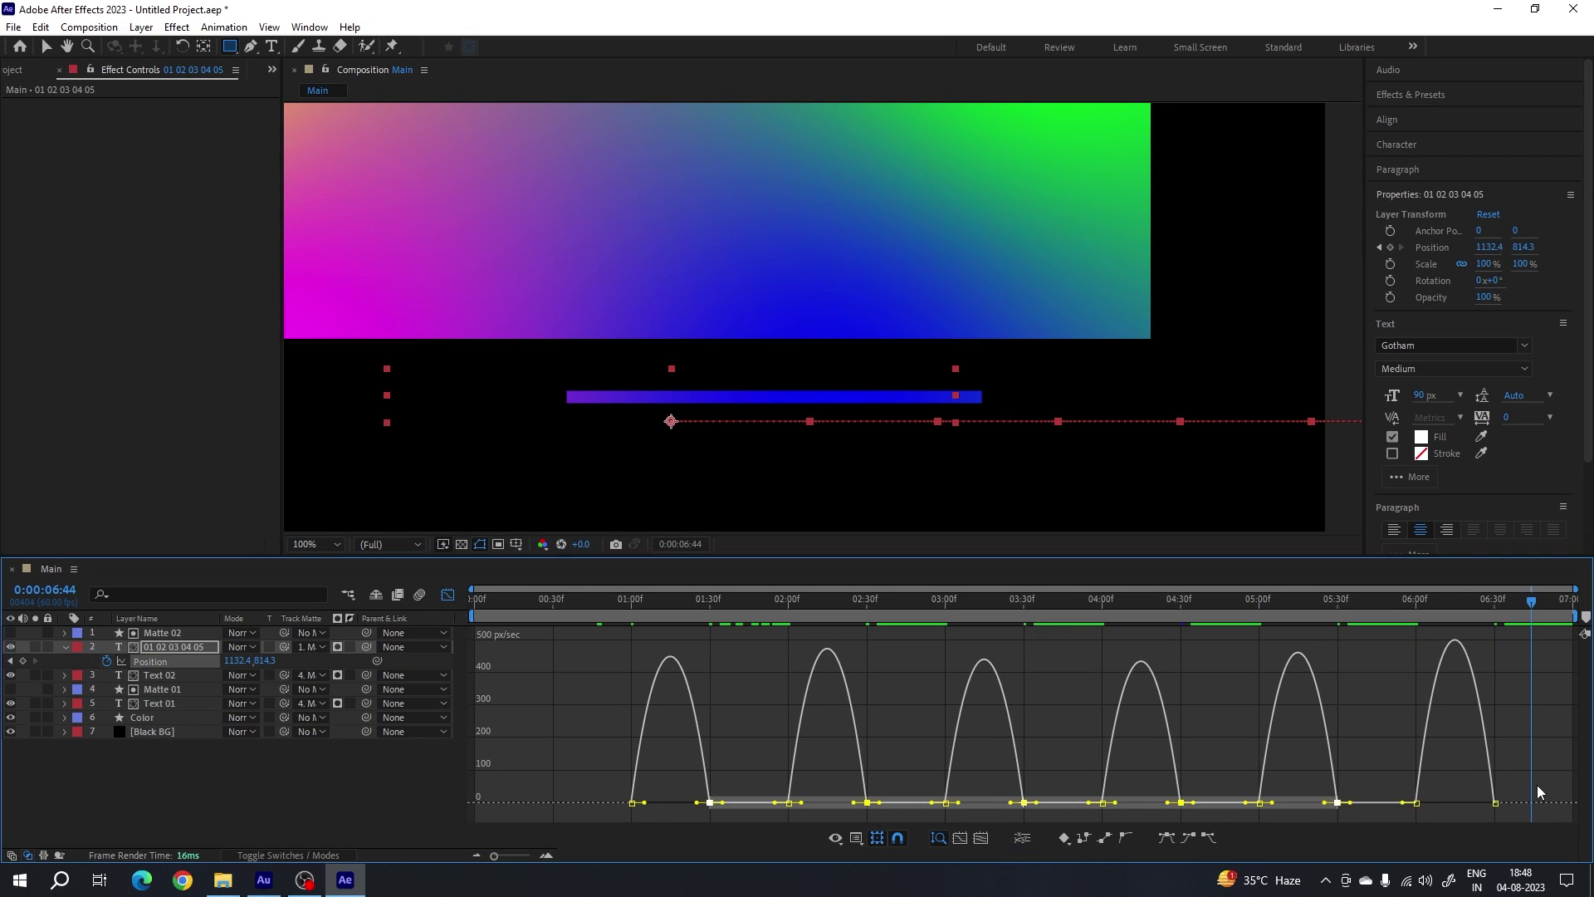
pyautogui.moveTo(1514, 808); pyautogui.dragTo(1475, 829)
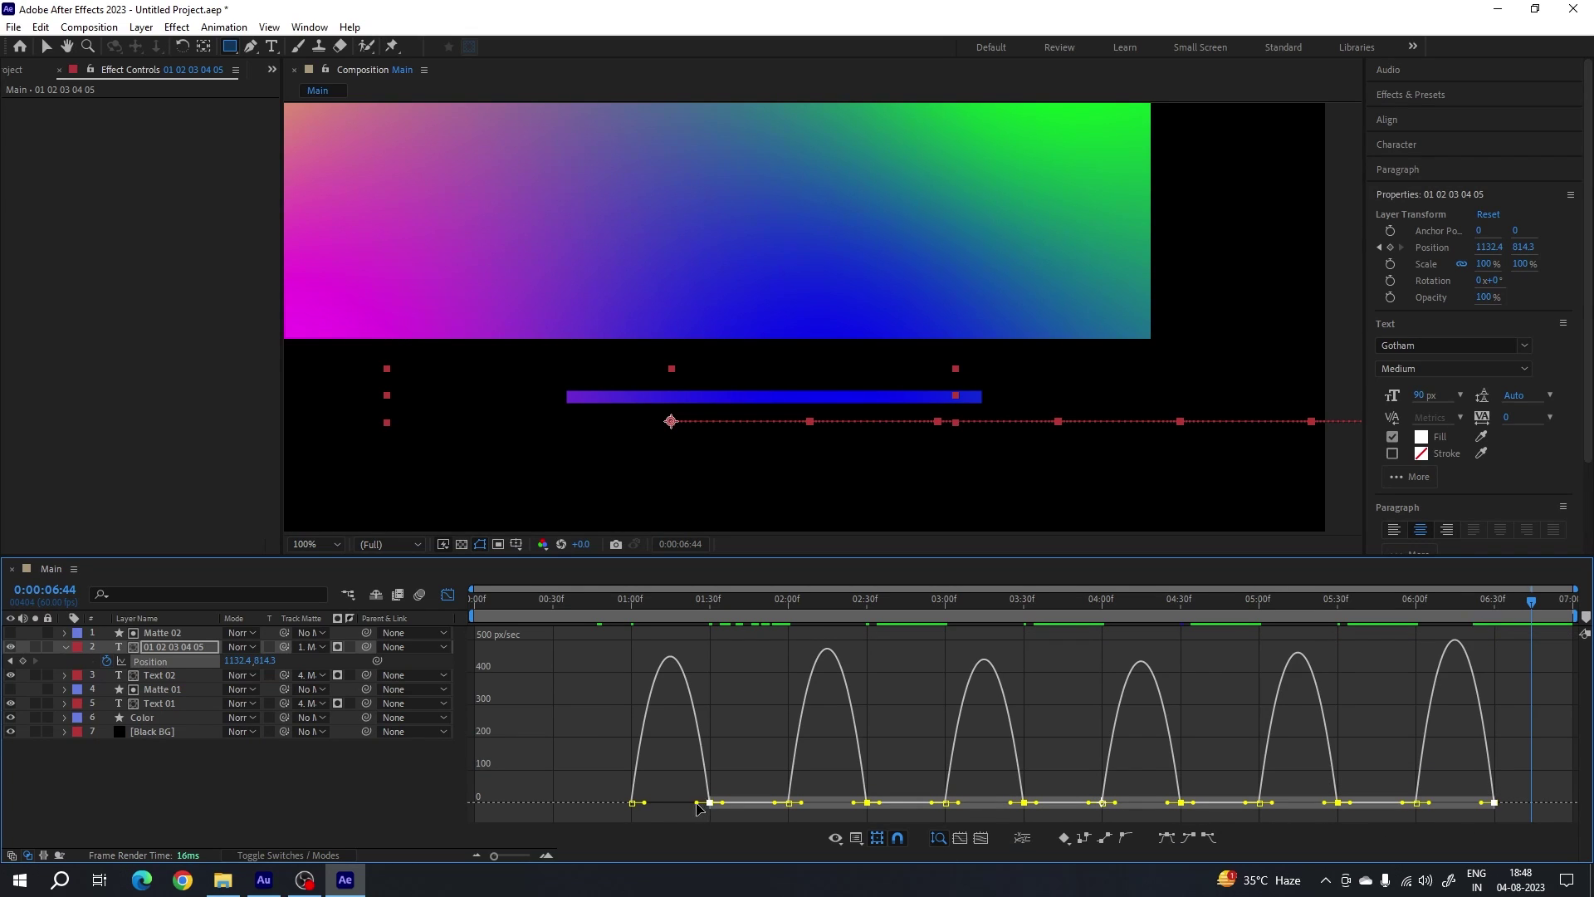
pyautogui.moveTo(697, 806); pyautogui.dragTo(648, 807)
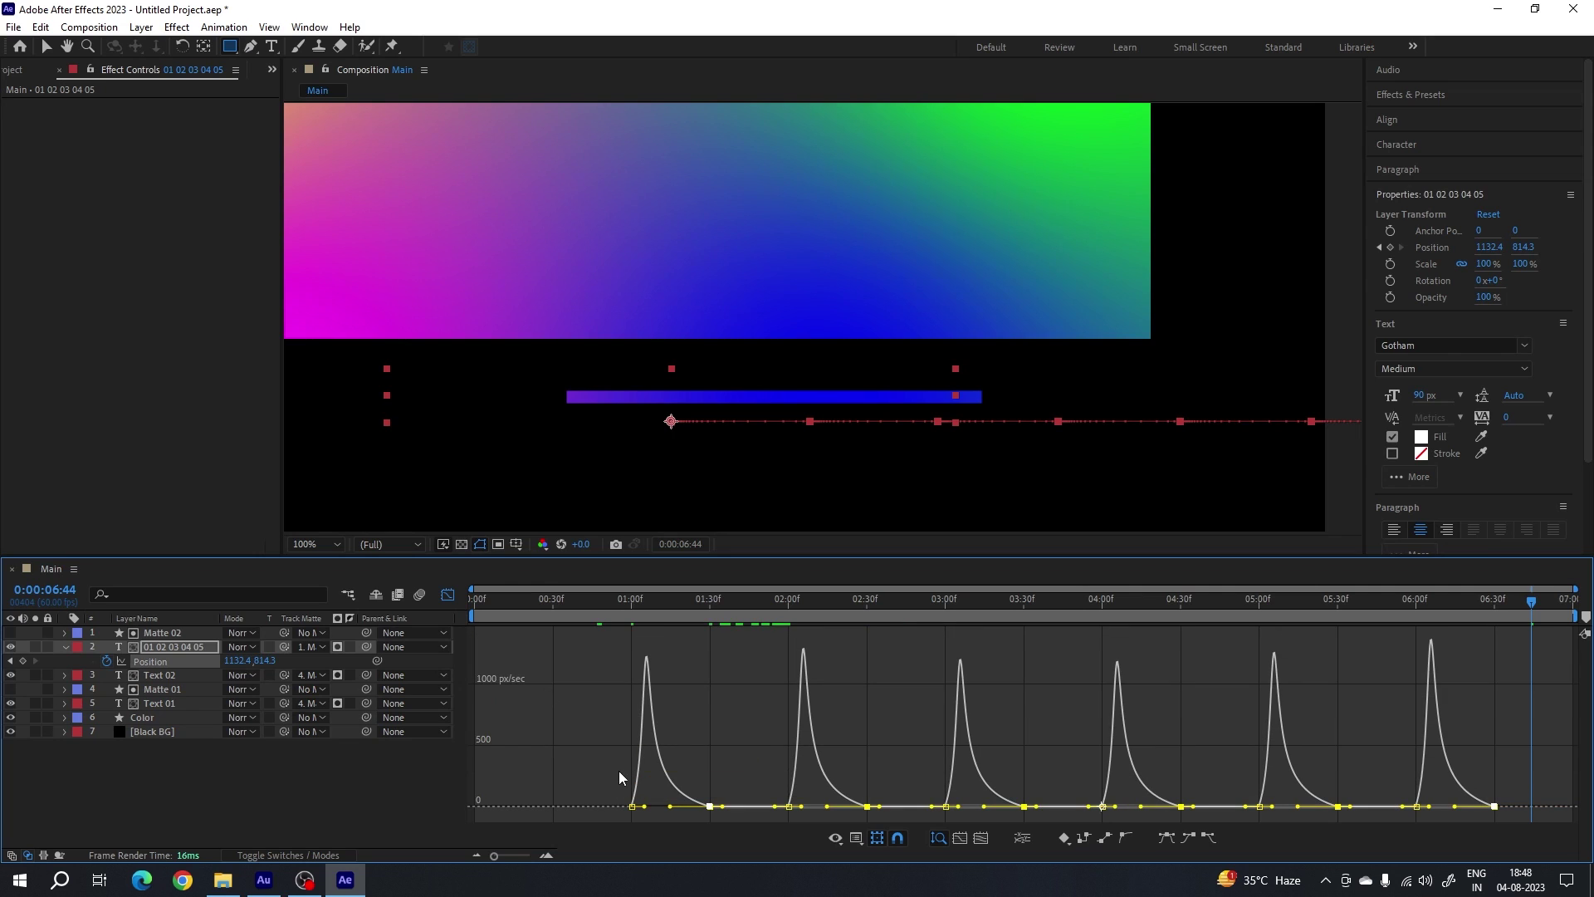
pyautogui.hotkey('shift', 'F3')
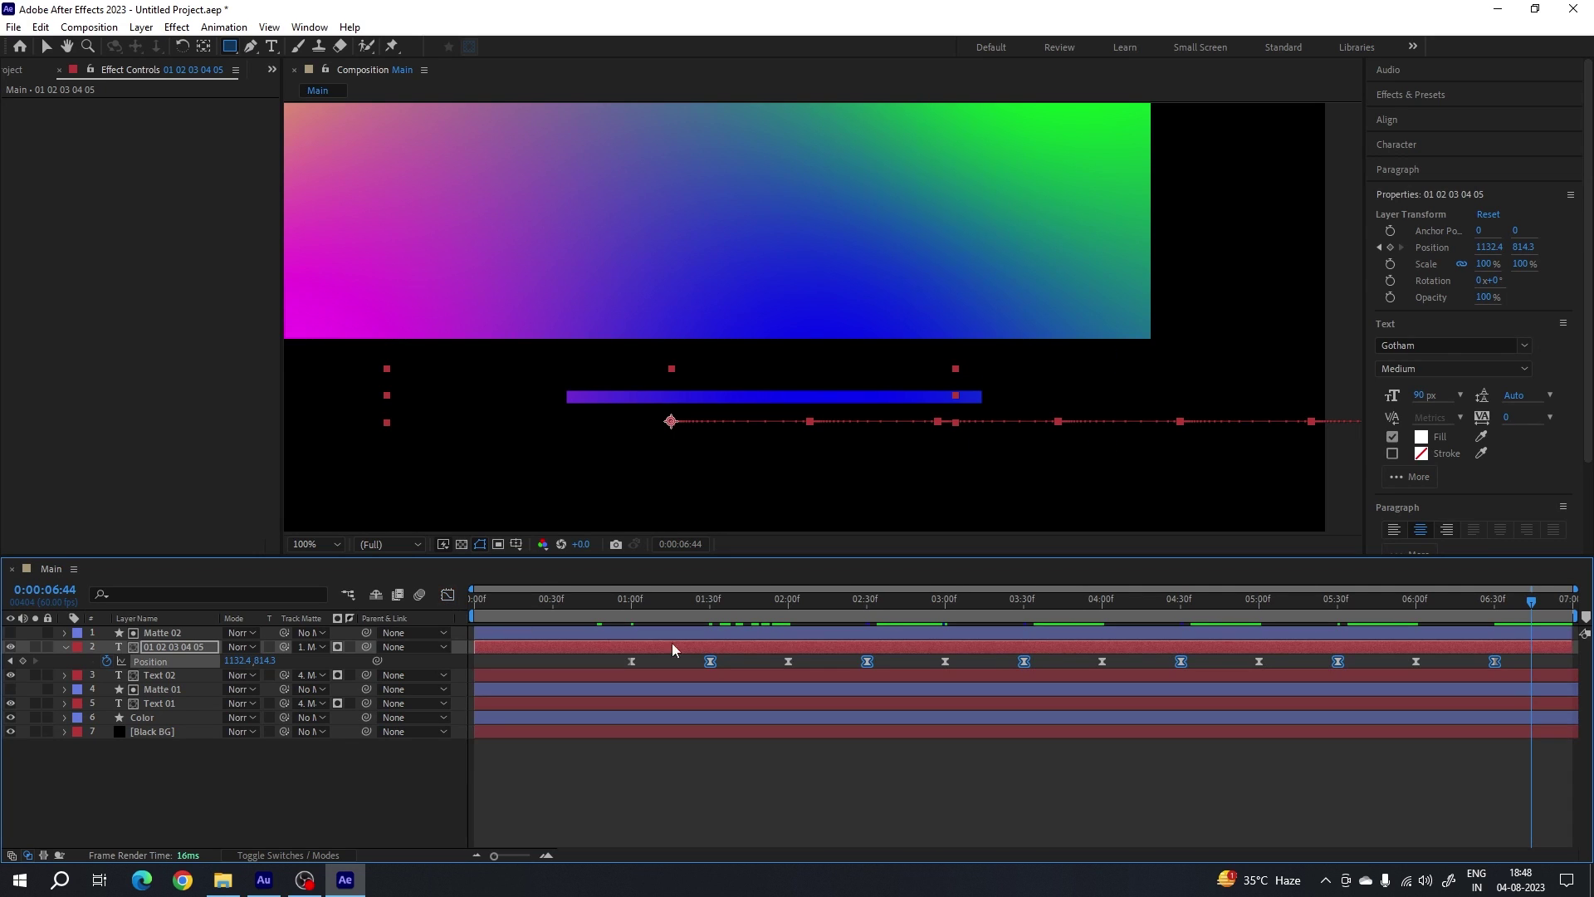
# - Play back the number line animation from 0:50
pyautogui.click(615, 620)
pyautogui.press('space')
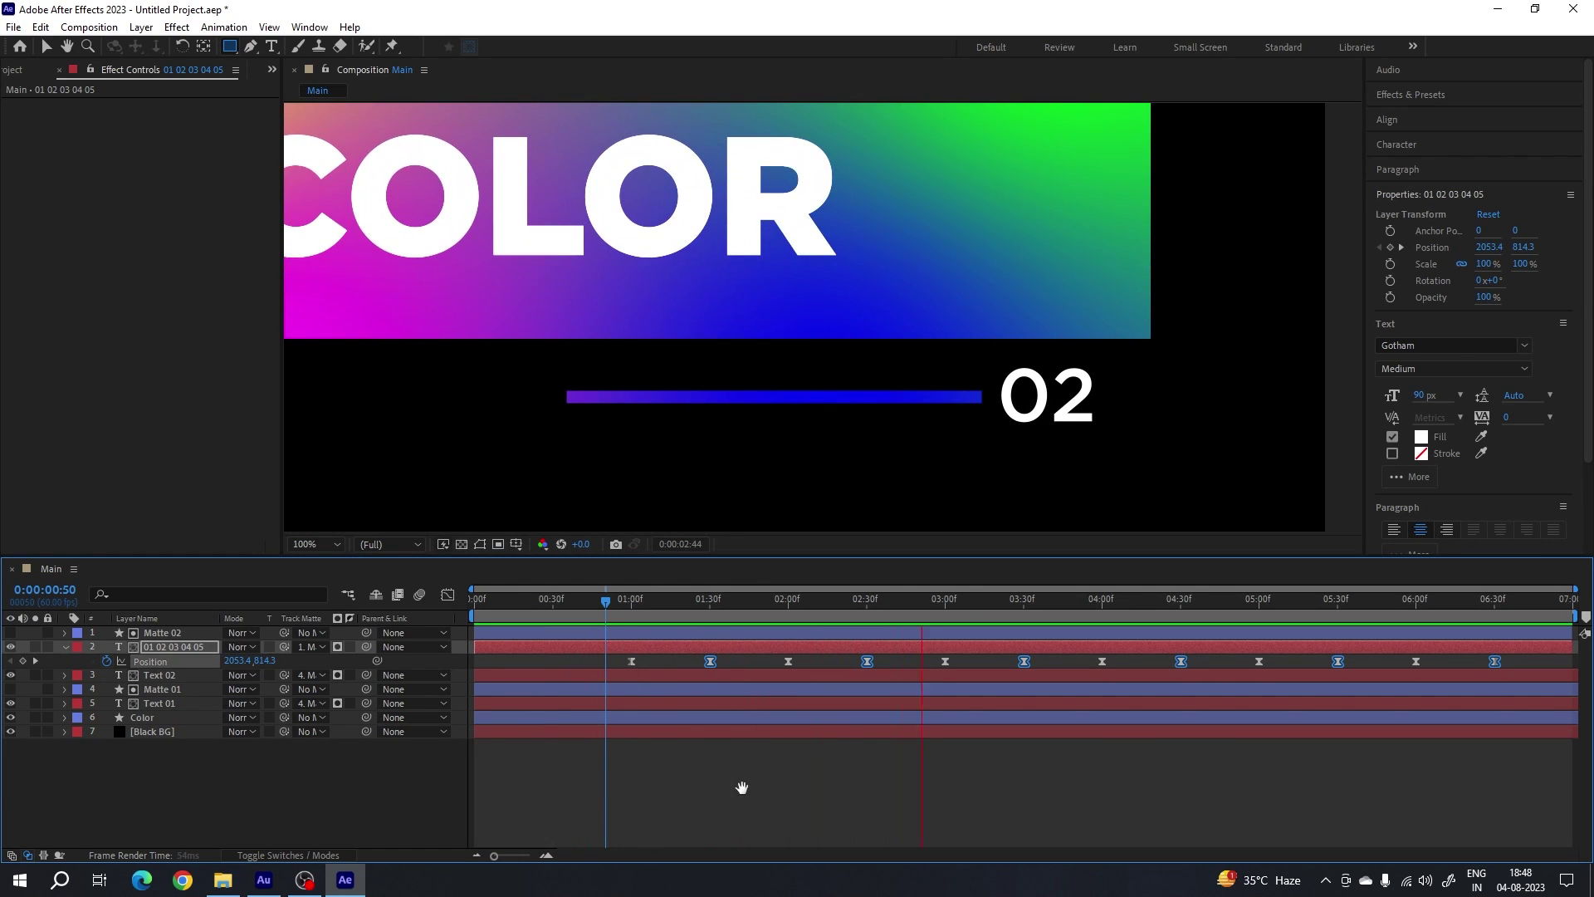
pyautogui.press('space')
# - Unlink the proportions of Matte 02's rectangle path and set its size to 140 by 100
pyautogui.click(169, 636)
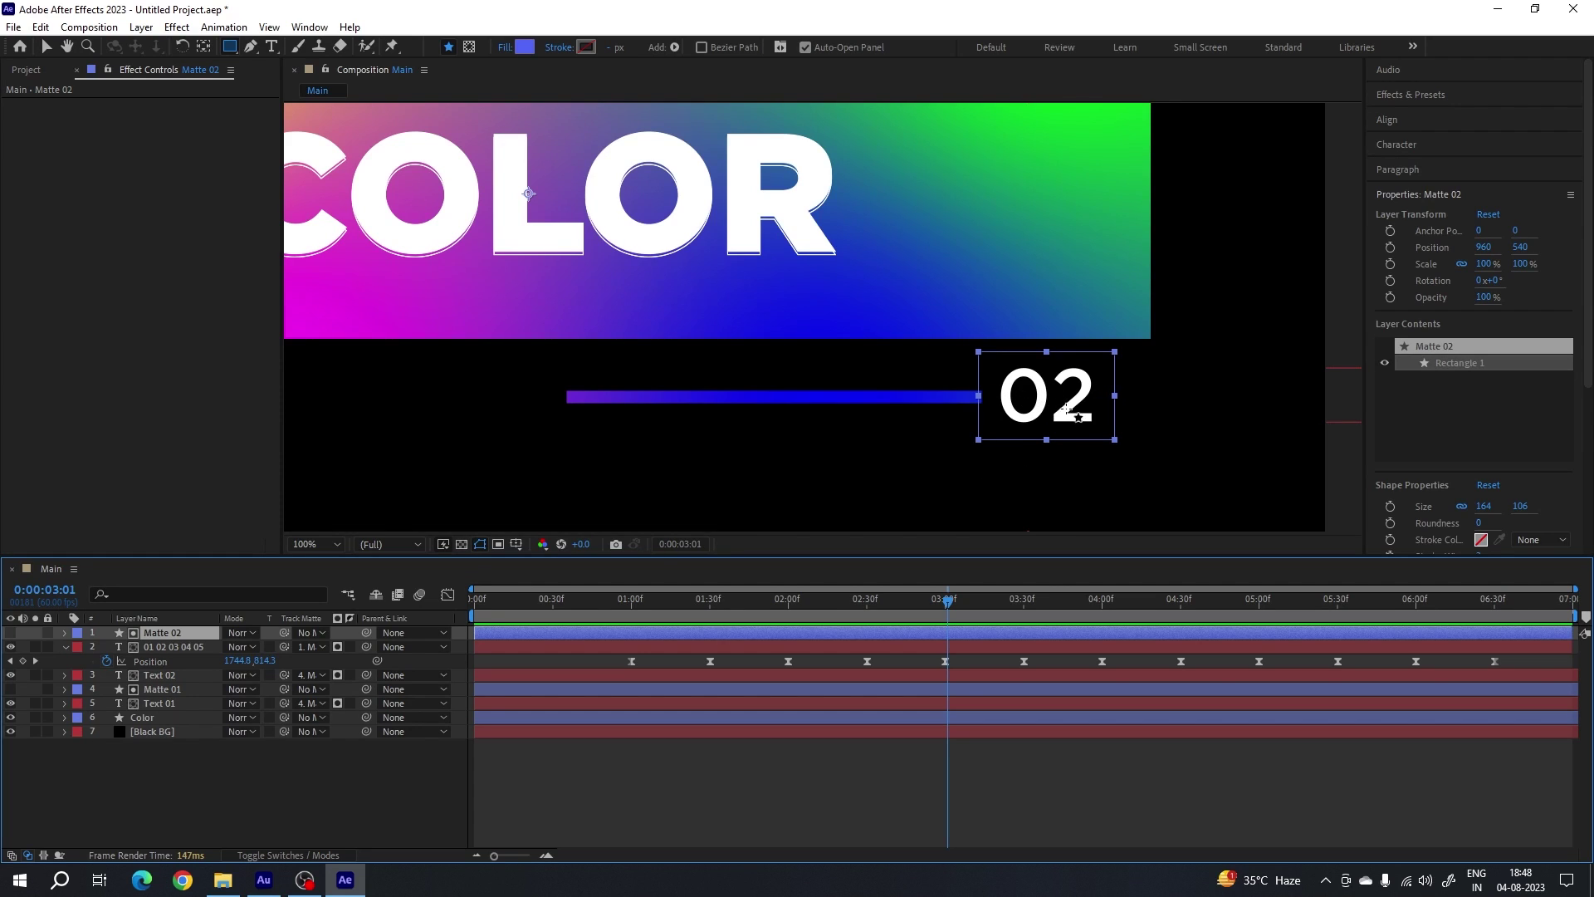
pyautogui.click(64, 632)
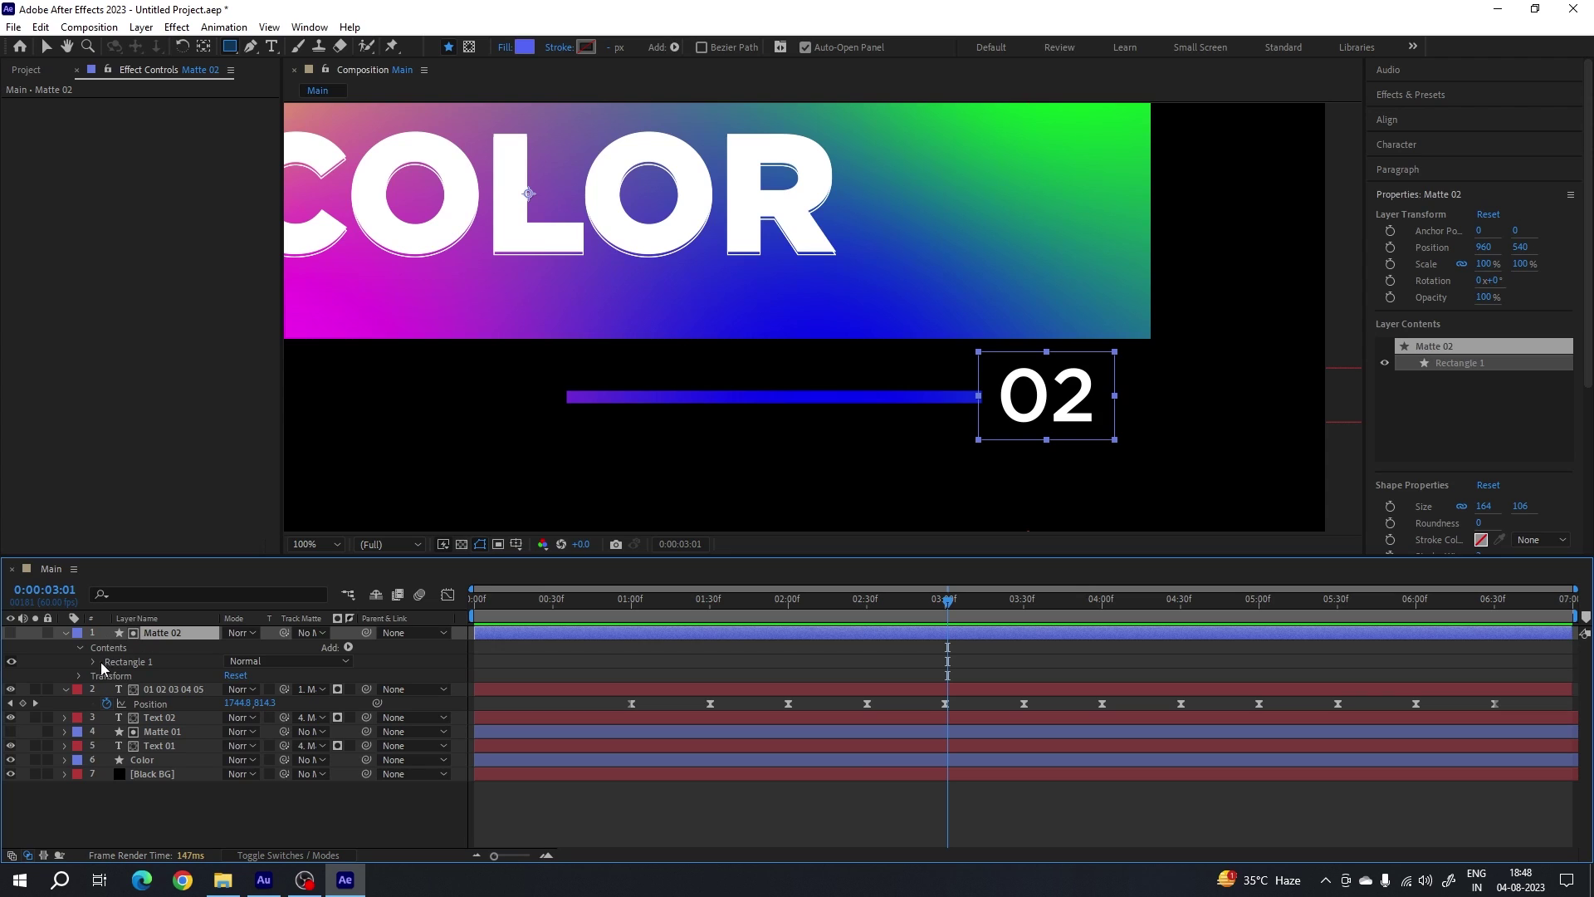
pyautogui.click(93, 663)
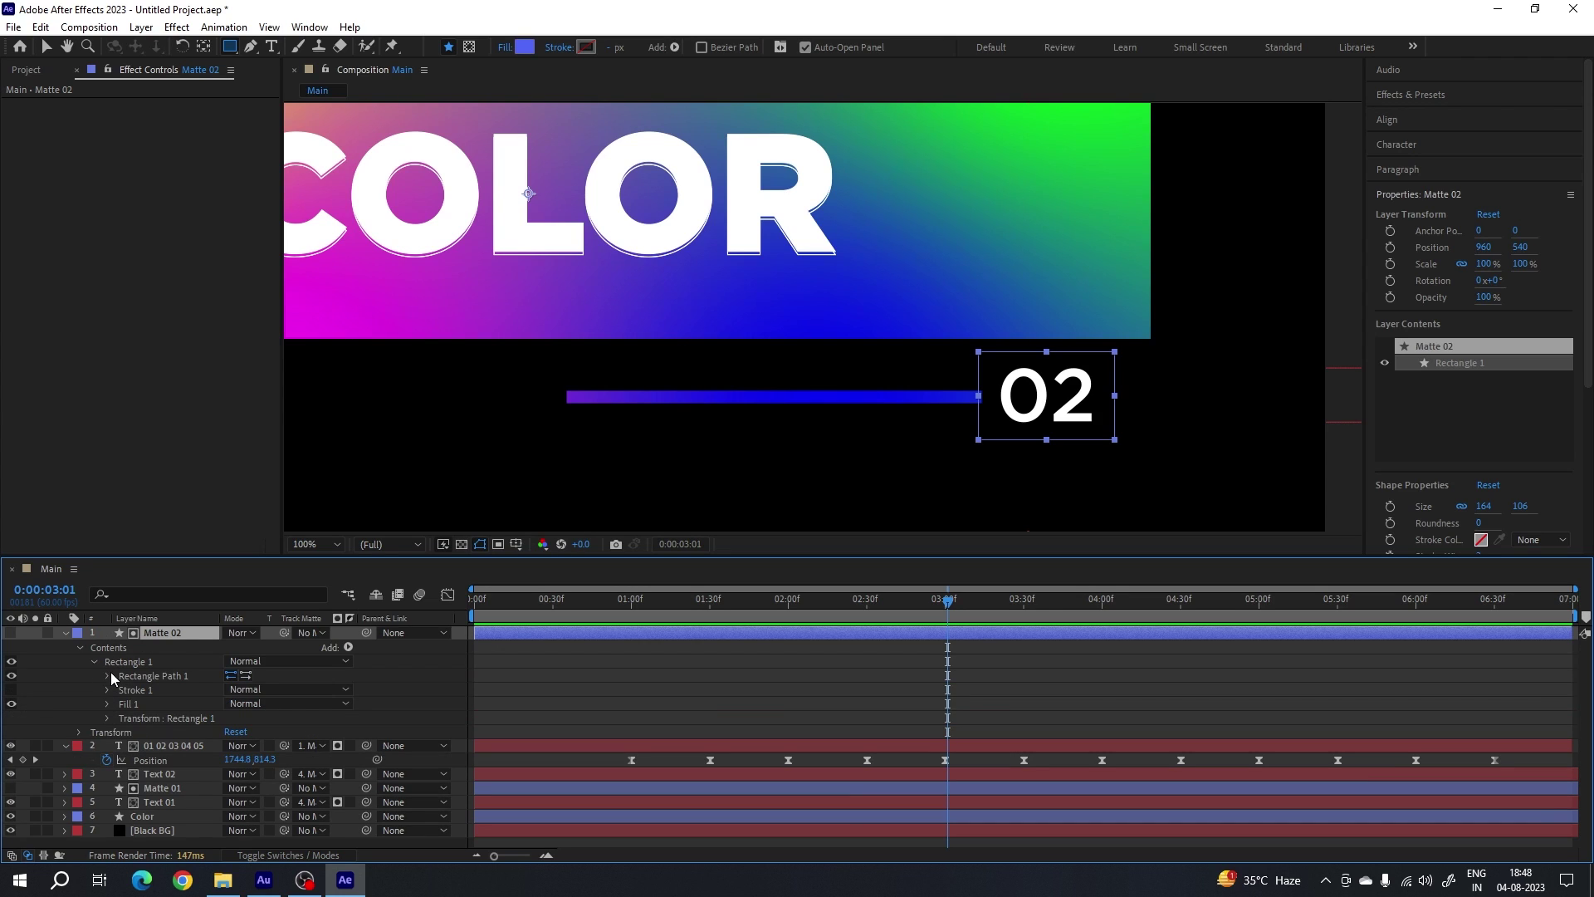
pyautogui.click(108, 674)
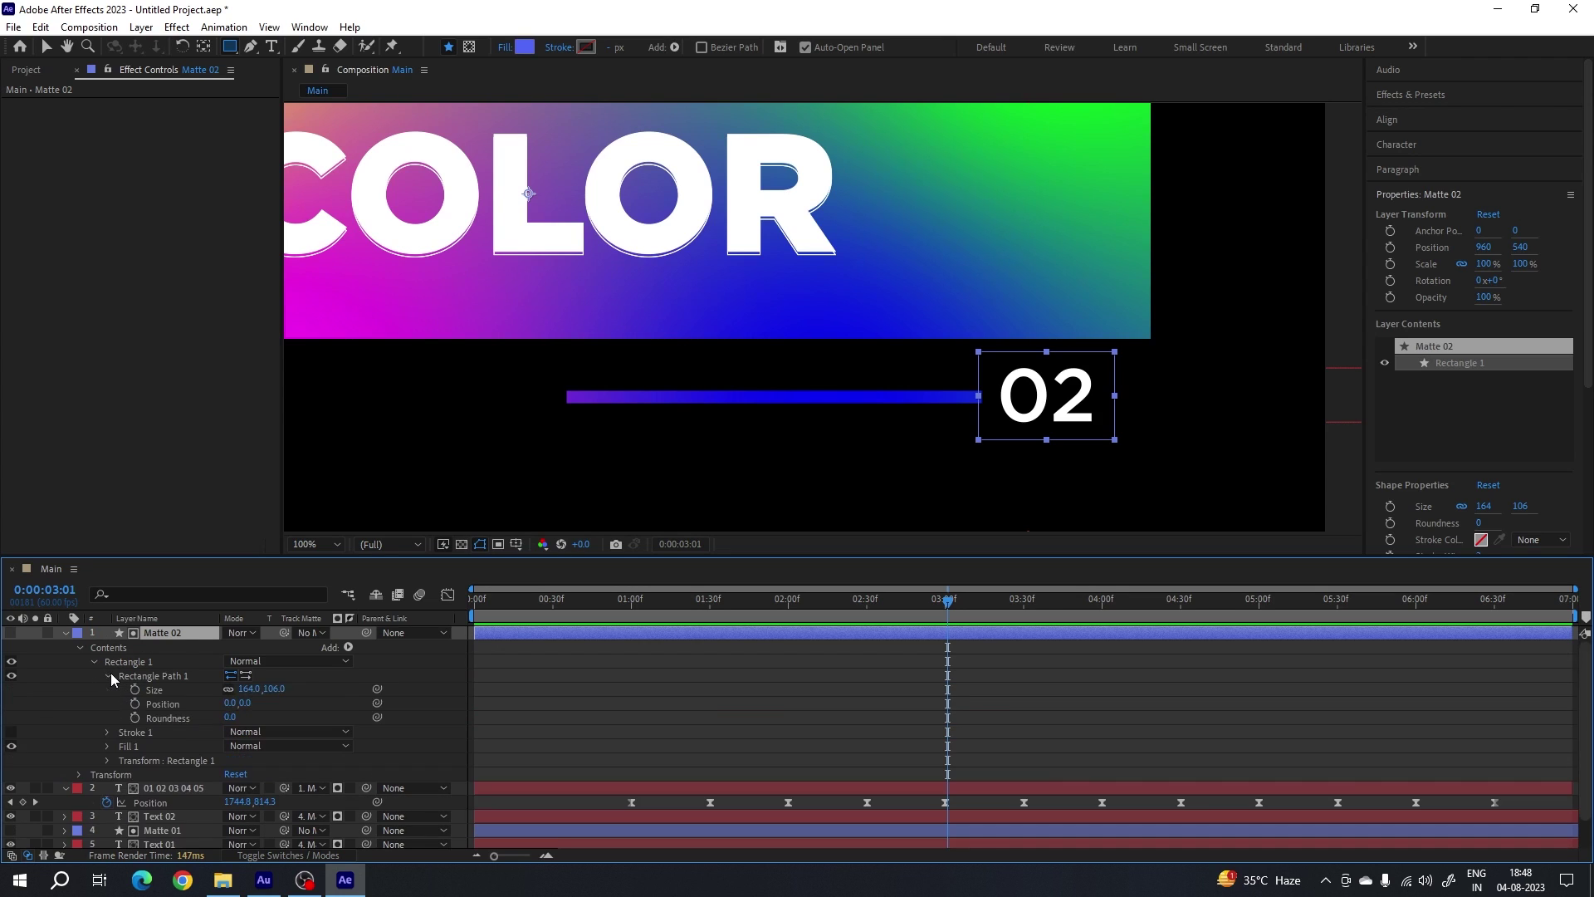
pyautogui.click(227, 689)
pyautogui.click(247, 689)
pyautogui.press('Return')
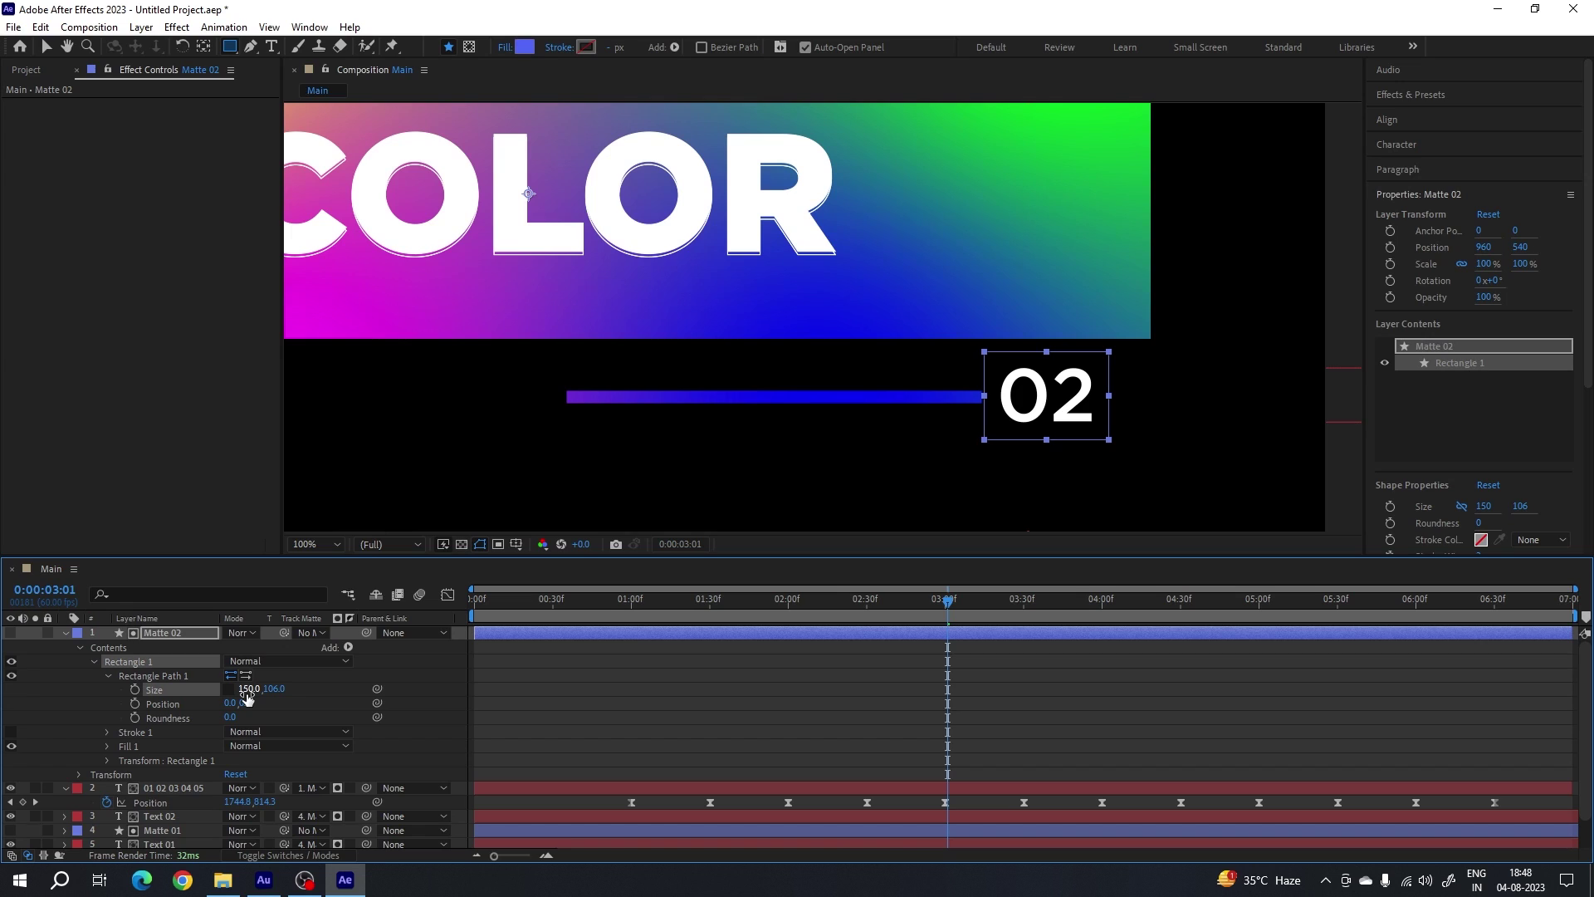
pyautogui.click(247, 690)
pyautogui.write('140')
pyautogui.press('Return')
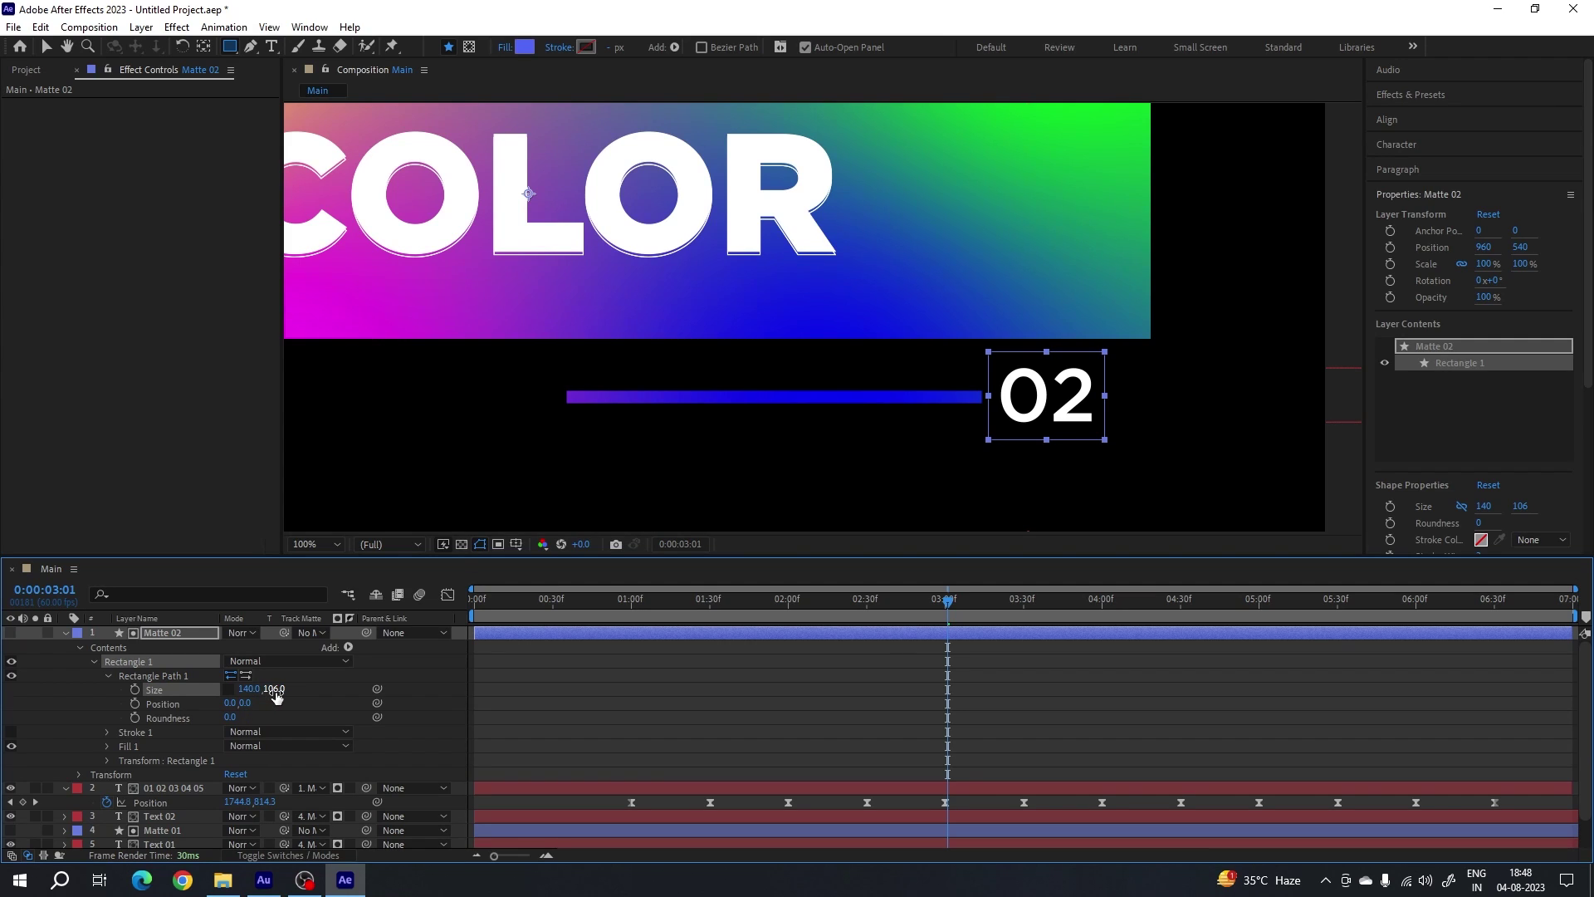
pyautogui.click(276, 691)
pyautogui.press('Return')
# - Nudge Matte 02 right to X position 963, collapse it and the number line layer, and deselect everything
pyautogui.click(160, 636)
pyautogui.press('Right')
pyautogui.press('Right')
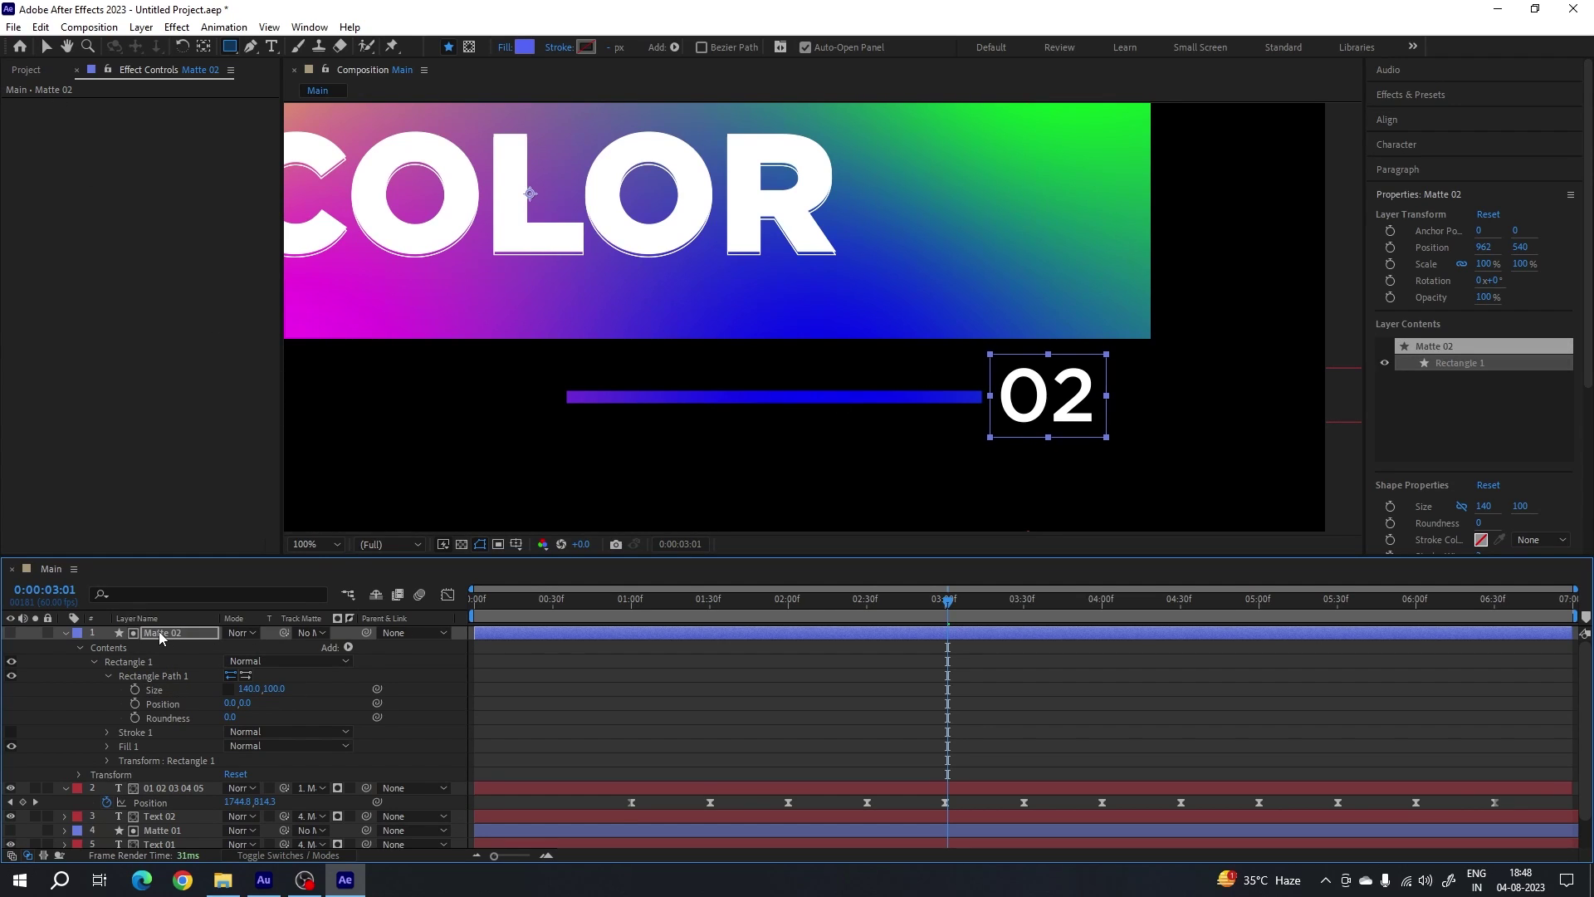
pyautogui.press('Right')
pyautogui.press('Right')
pyautogui.press('Left')
pyautogui.press('Left')
pyautogui.click(66, 633)
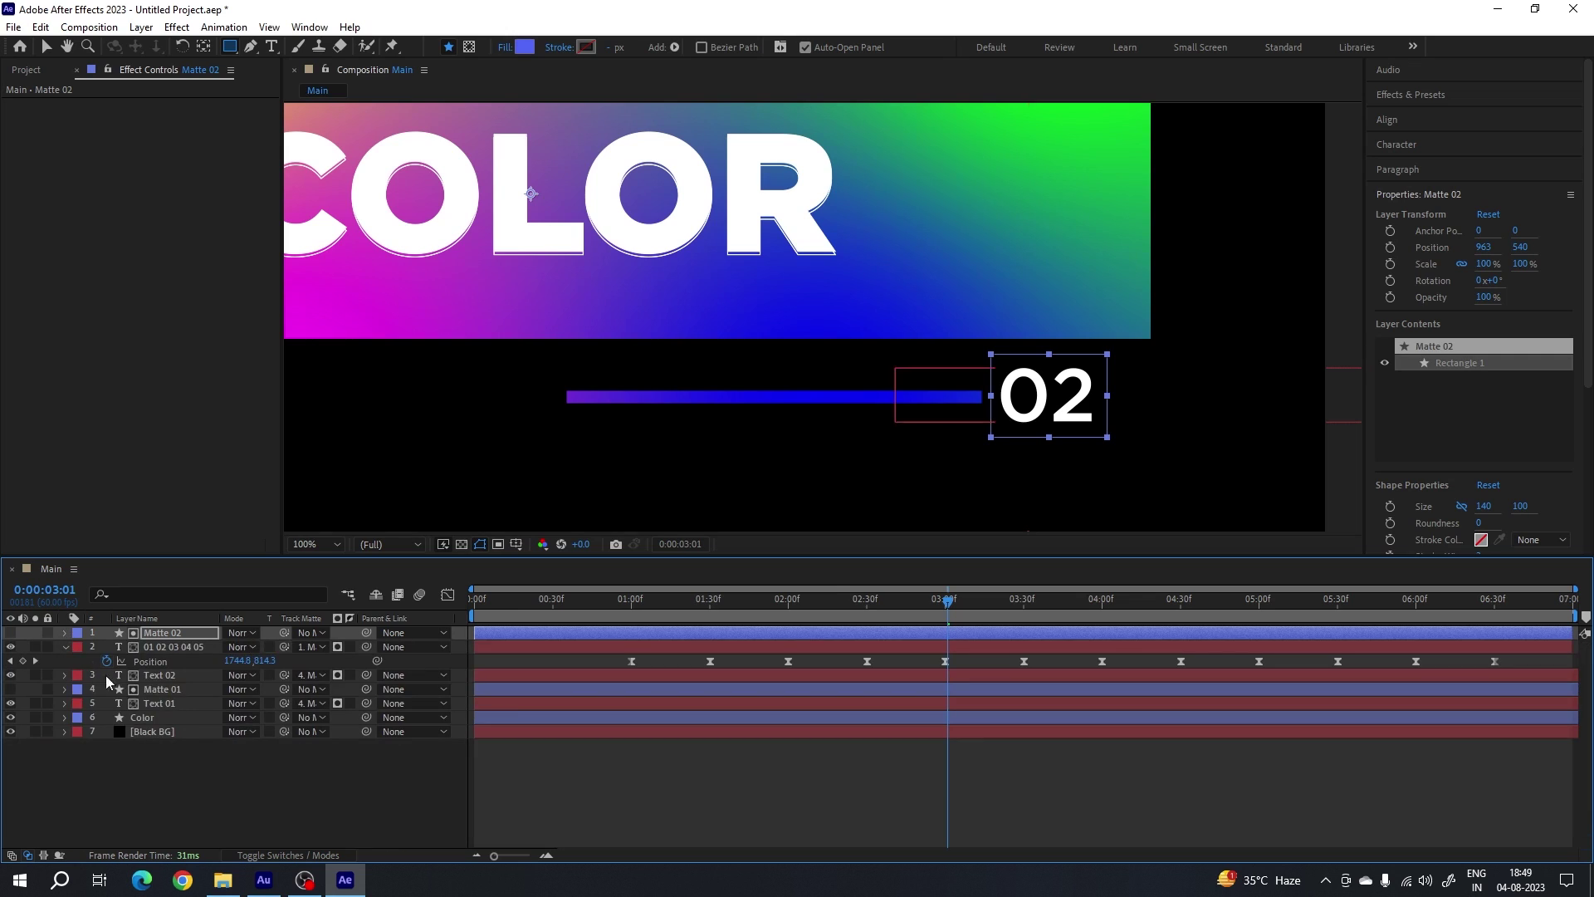
pyautogui.click(66, 647)
pyautogui.hotkey('ctrl', 'shift', 'a')
# - Scrub to check the numbers inside the matte and fit the whole composition in the viewer
pyautogui.moveTo(812, 621); pyautogui.dragTo(1308, 617)
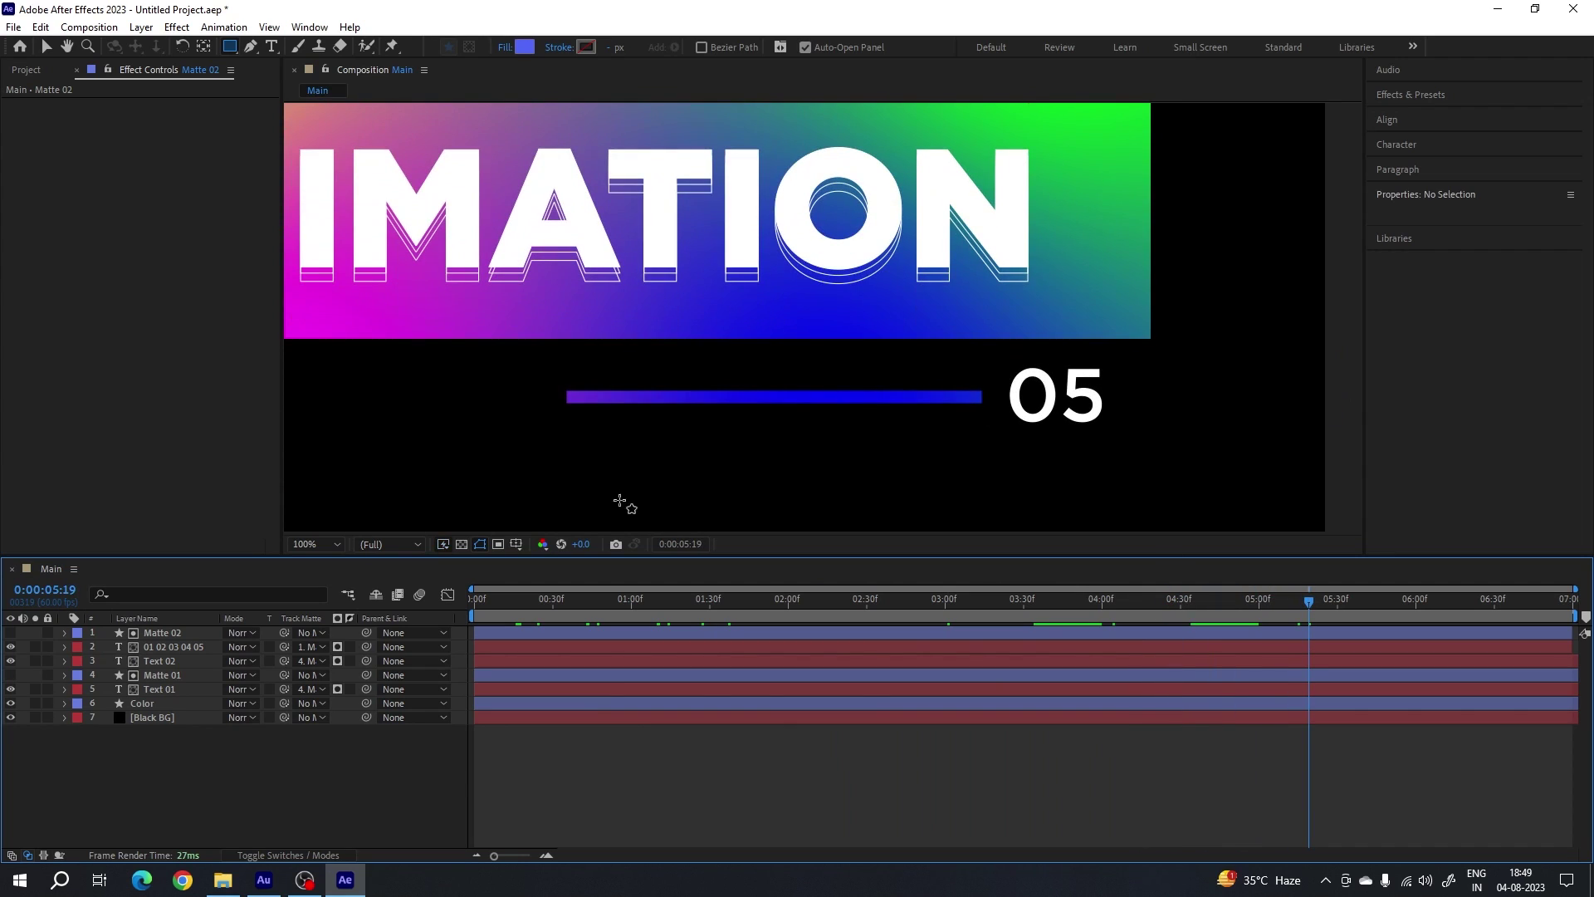
pyautogui.click(307, 545)
pyautogui.click(320, 722)
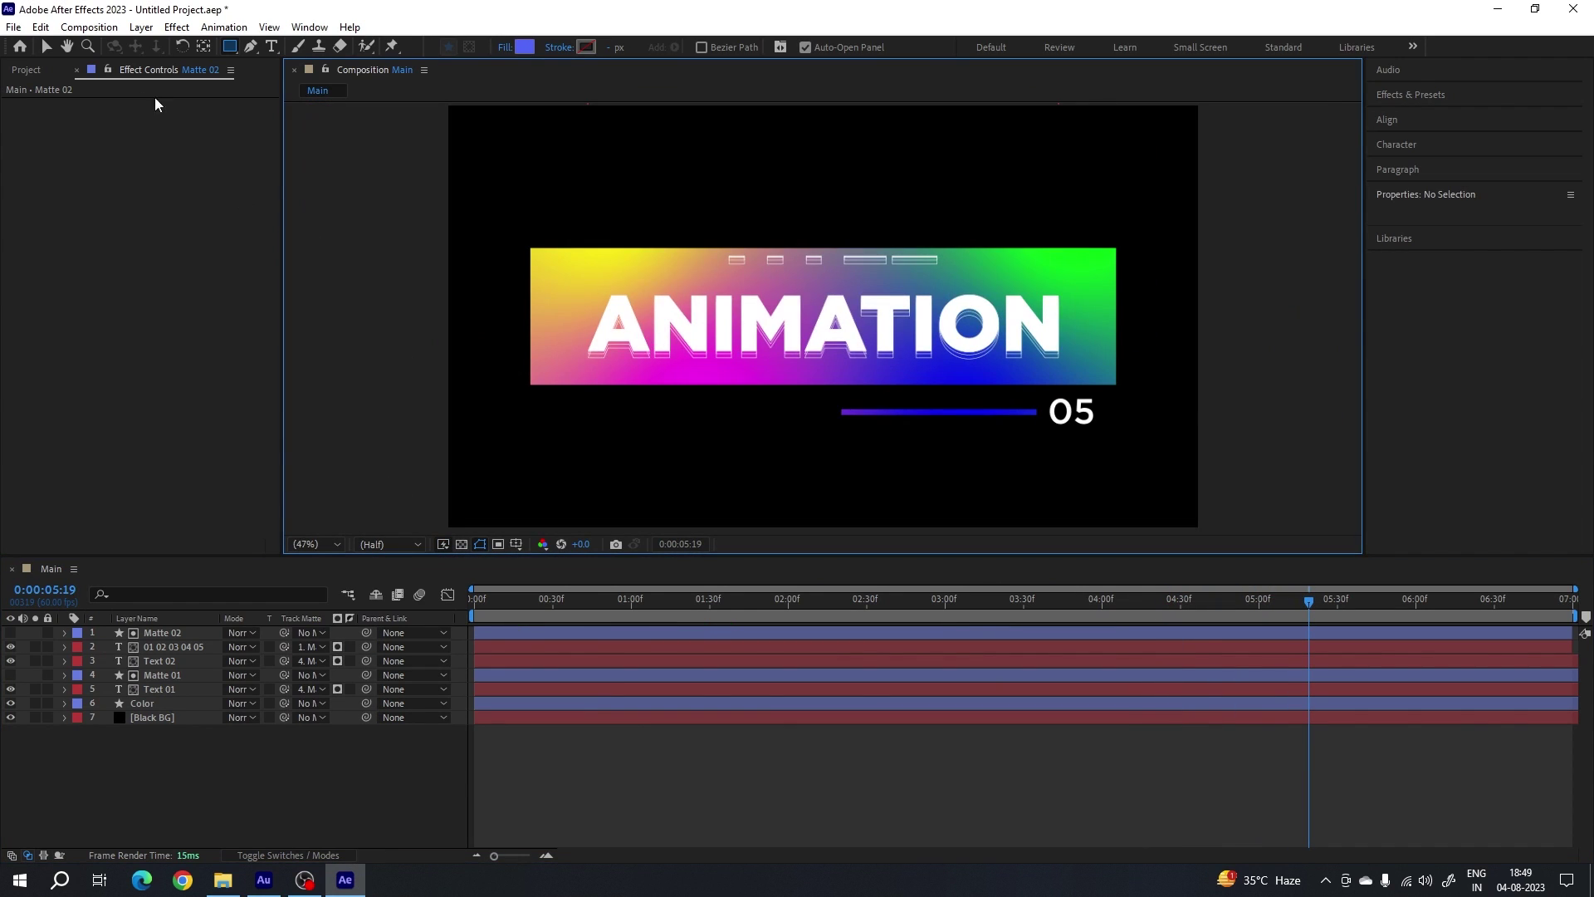
pyautogui.click(46, 48)
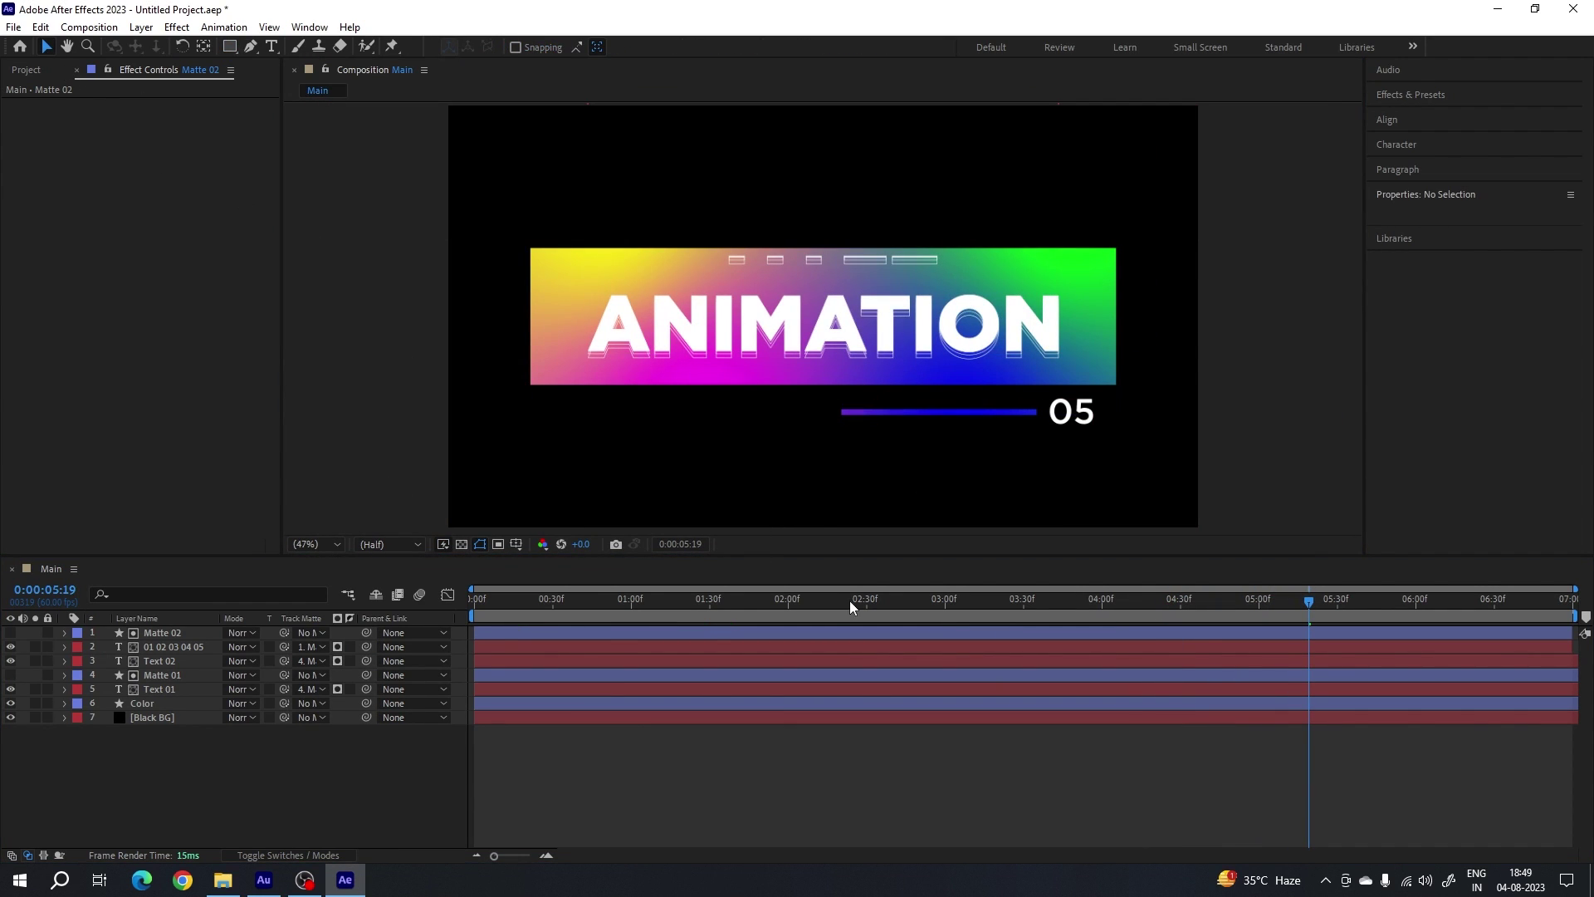
pyautogui.moveTo(849, 600); pyautogui.dragTo(903, 611)
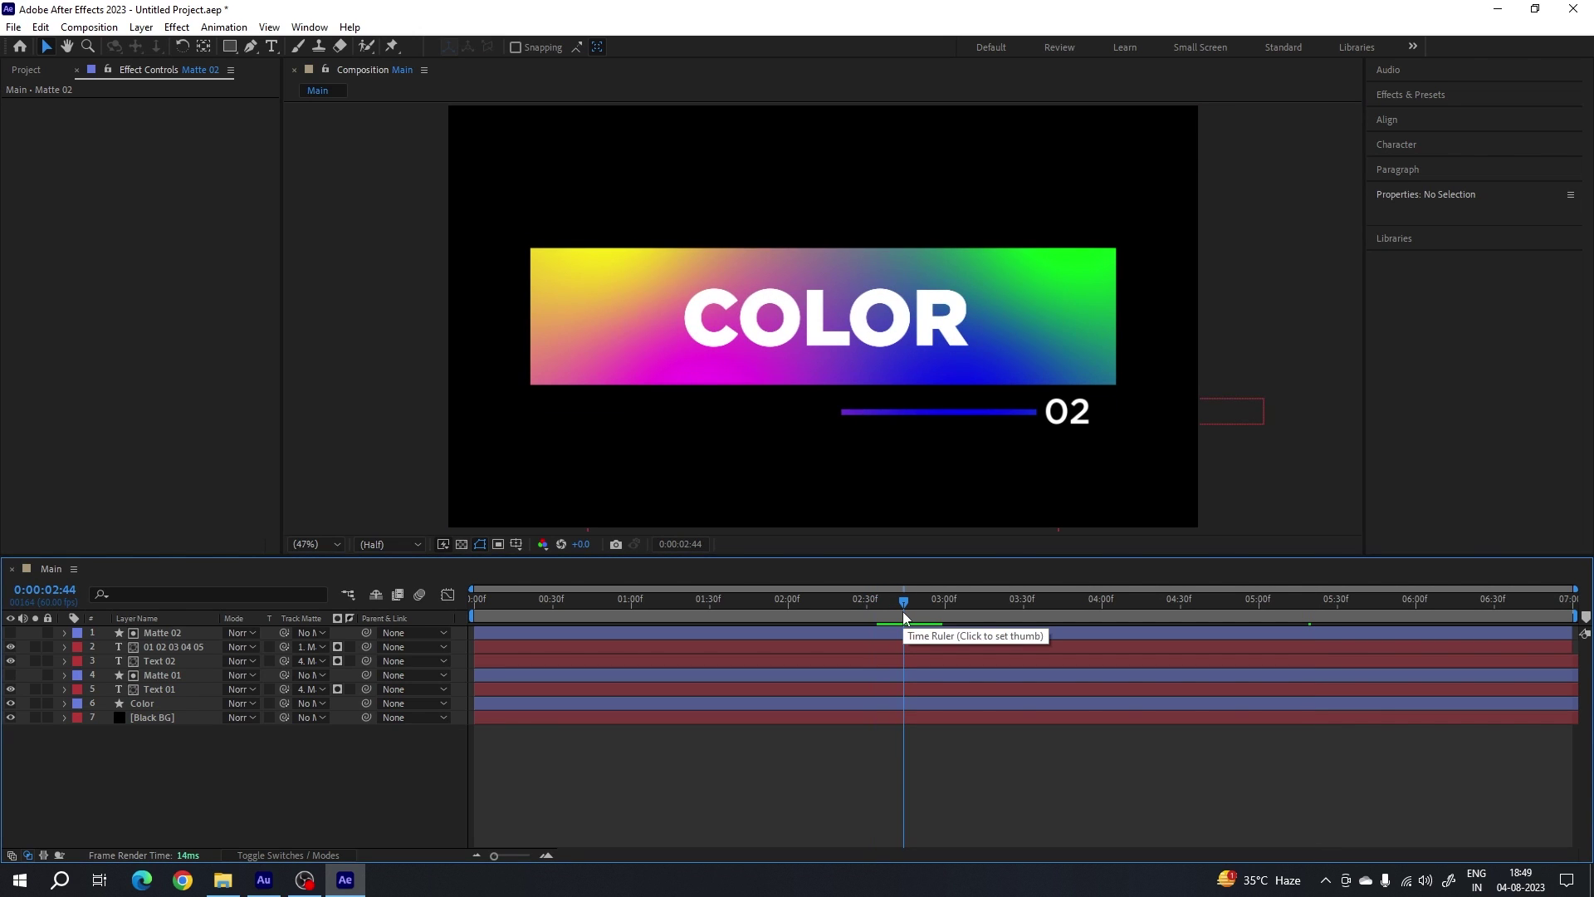
# - Add a text layer reading "skylinemotions.com" near the frame's upper-right corner
pyautogui.click(271, 47)
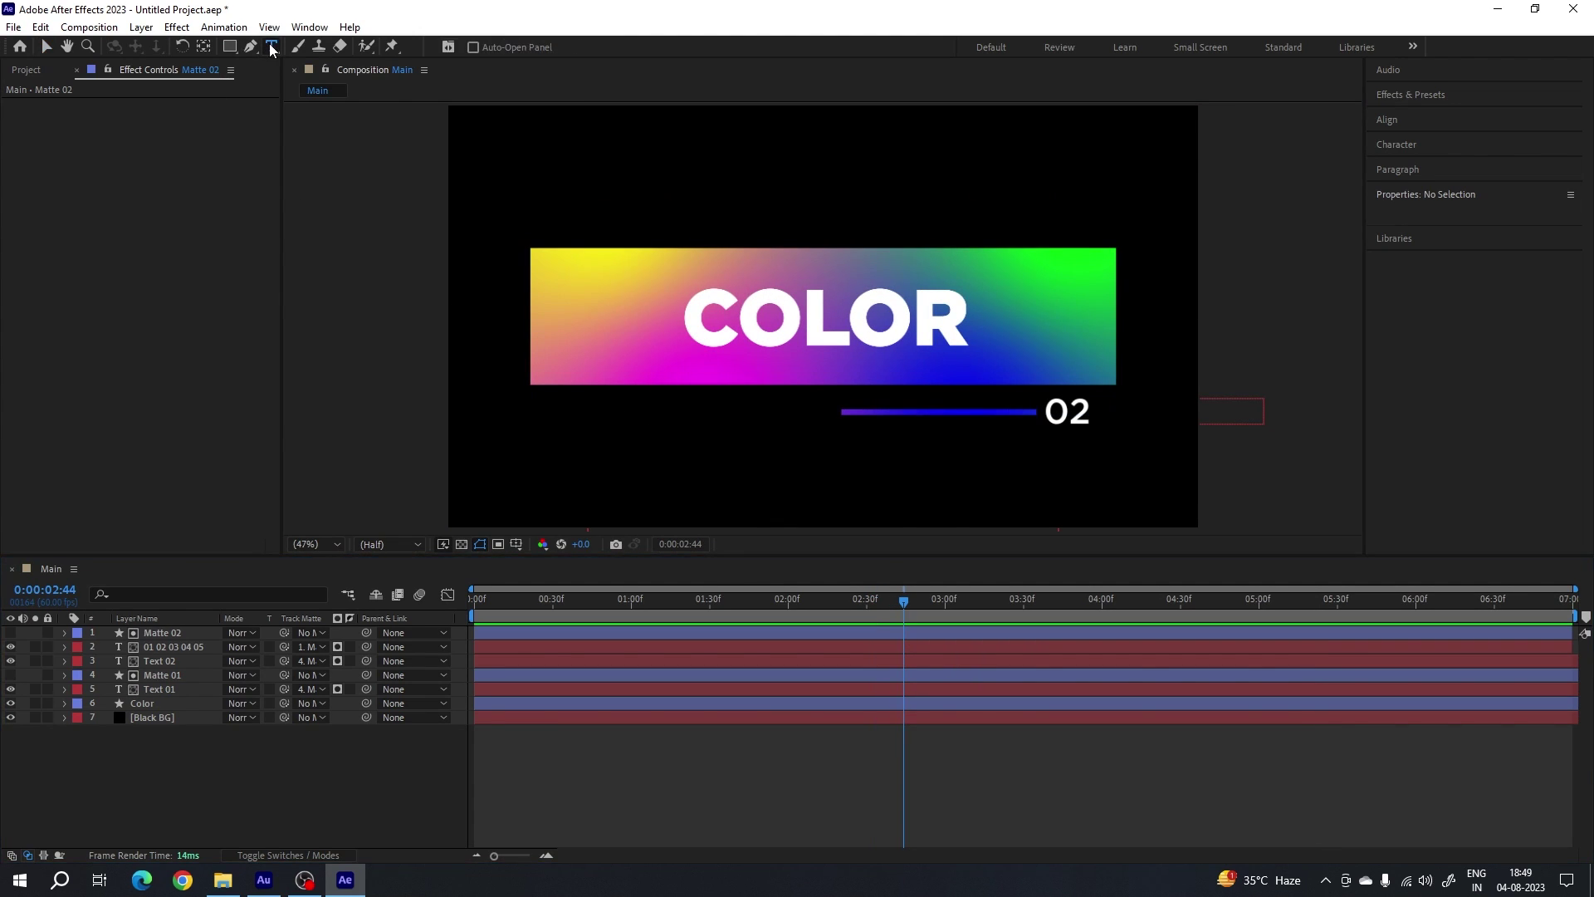
pyautogui.click(1040, 134)
pyautogui.write('skylinemot')
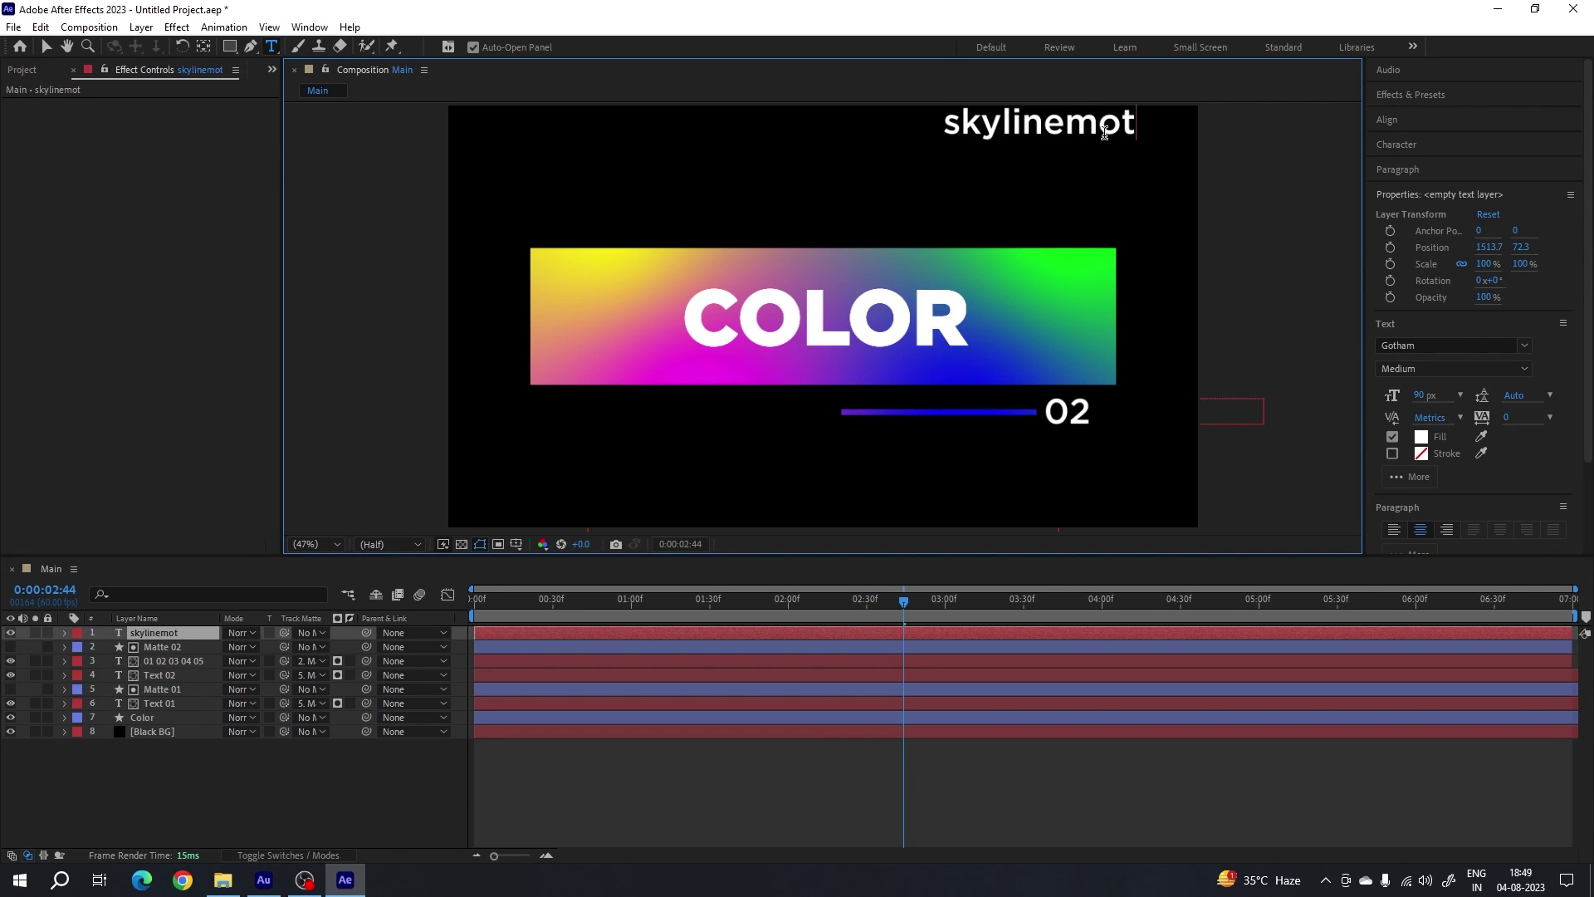
pyautogui.write('ions.com')
# - Set the whole skylinemotions.com caption to Gotham Book at 35 px and move it right to X position about 1667
pyautogui.hotkey('ctrl', 'a')
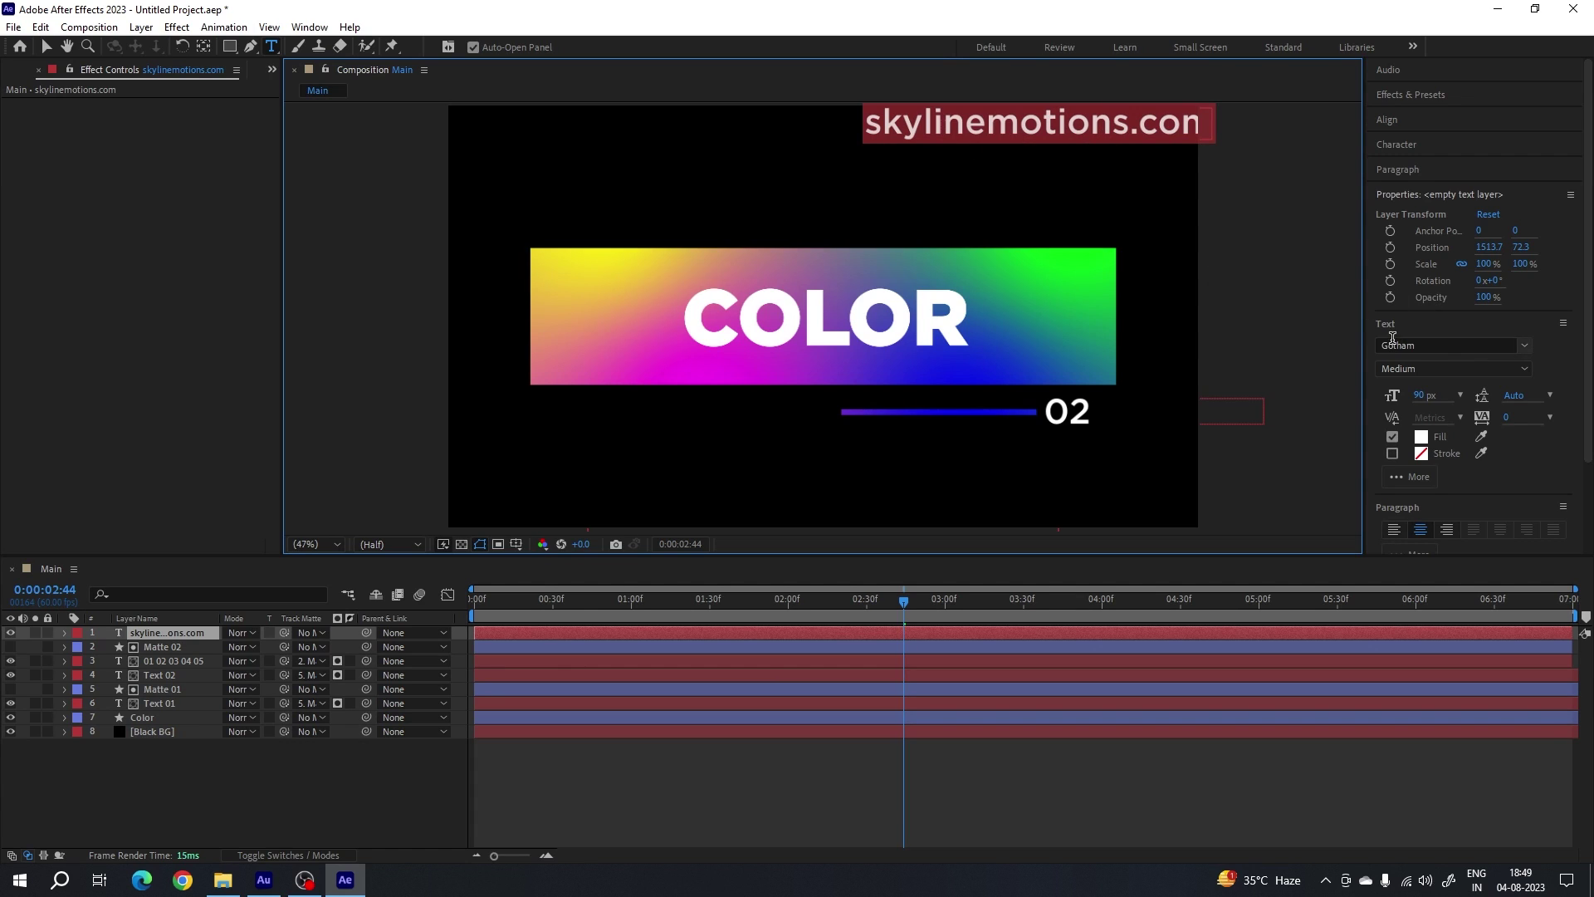
pyautogui.click(1483, 369)
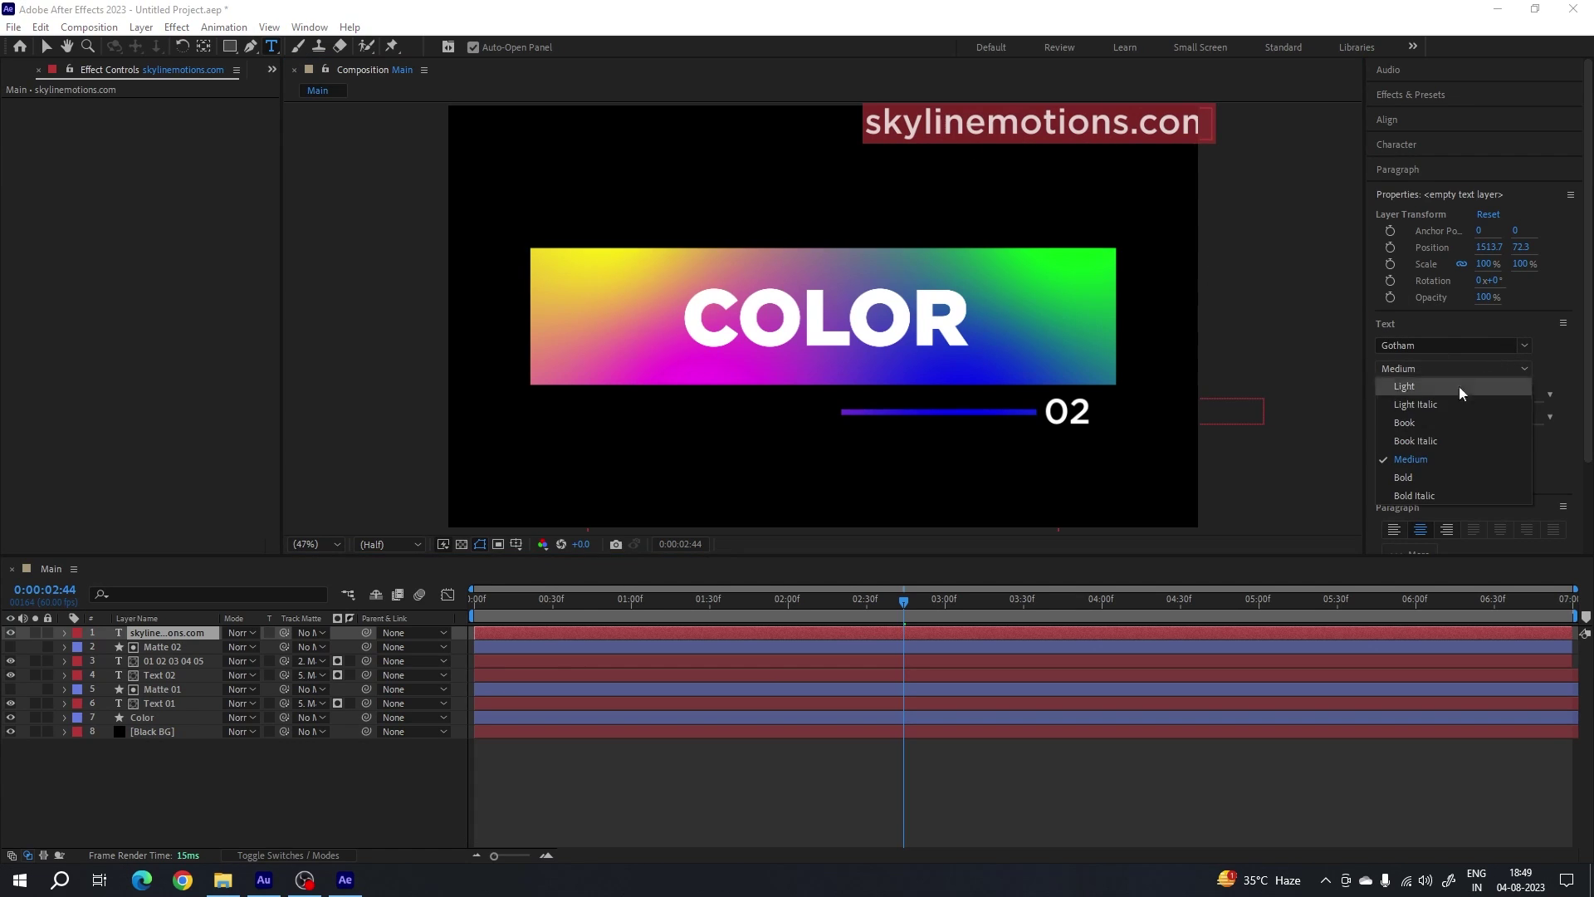
pyautogui.click(1419, 432)
pyautogui.moveTo(1421, 397); pyautogui.dragTo(1371, 398)
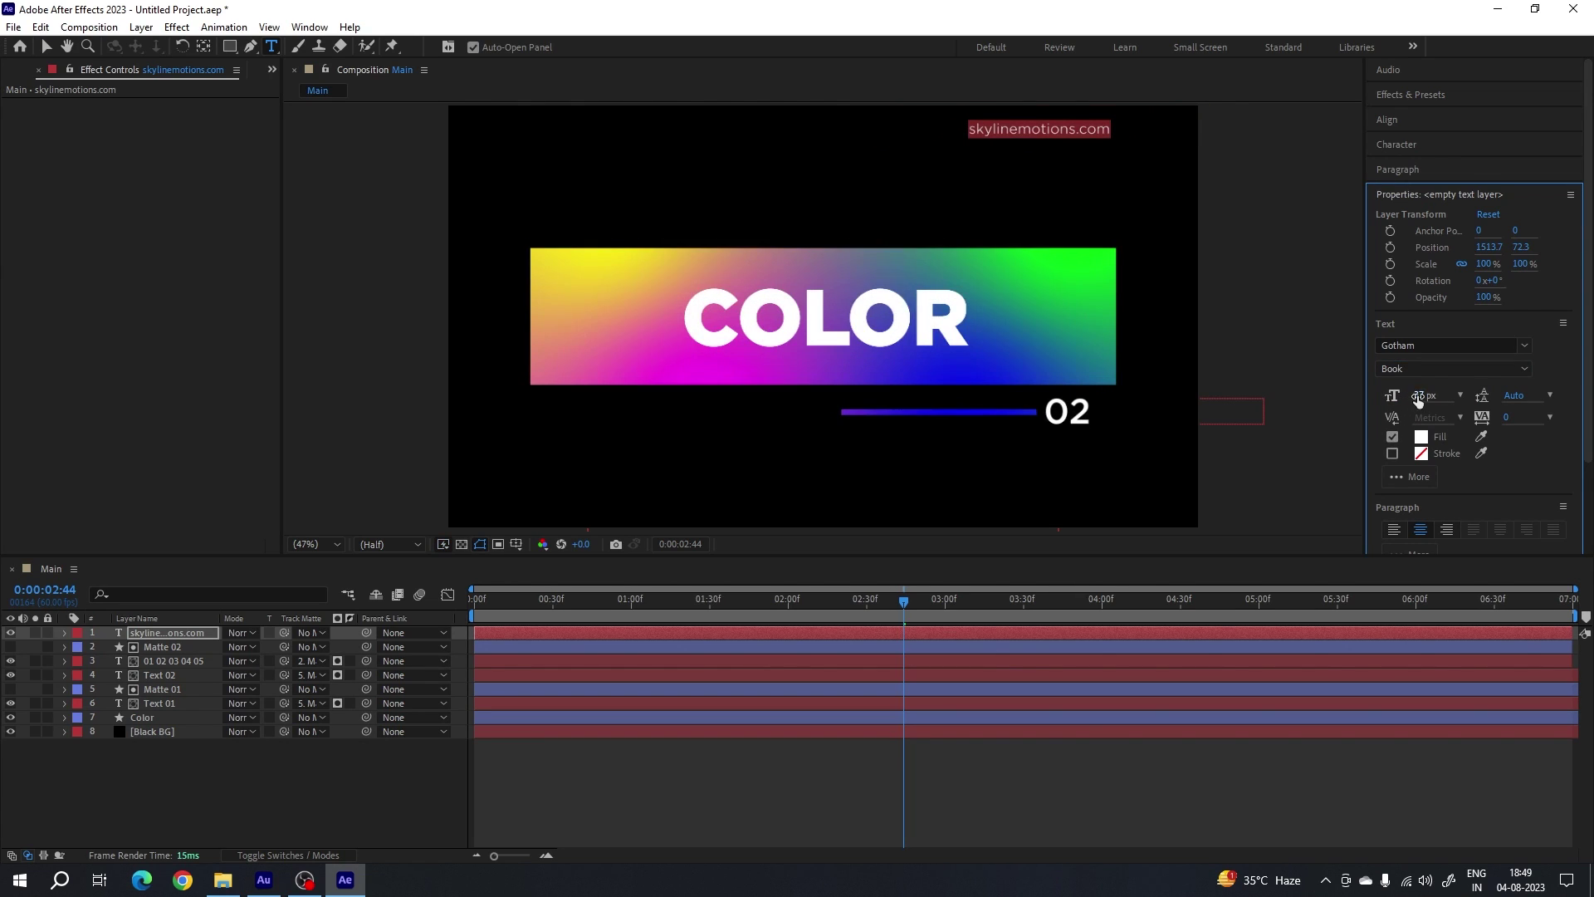
pyautogui.click(47, 47)
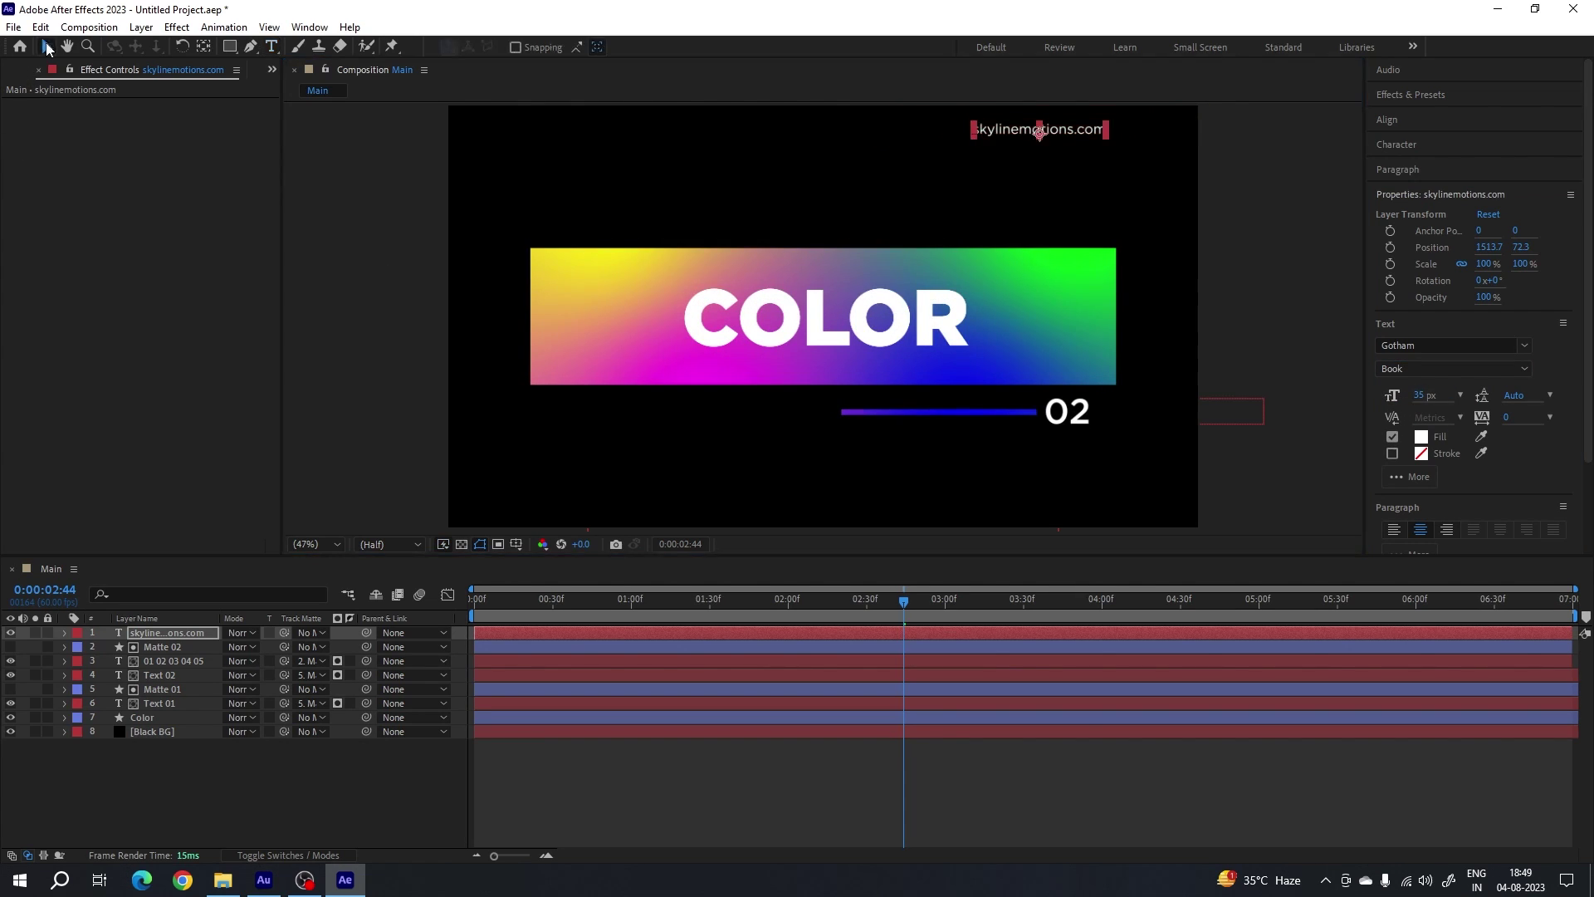
pyautogui.moveTo(1070, 130); pyautogui.dragTo(1131, 132)
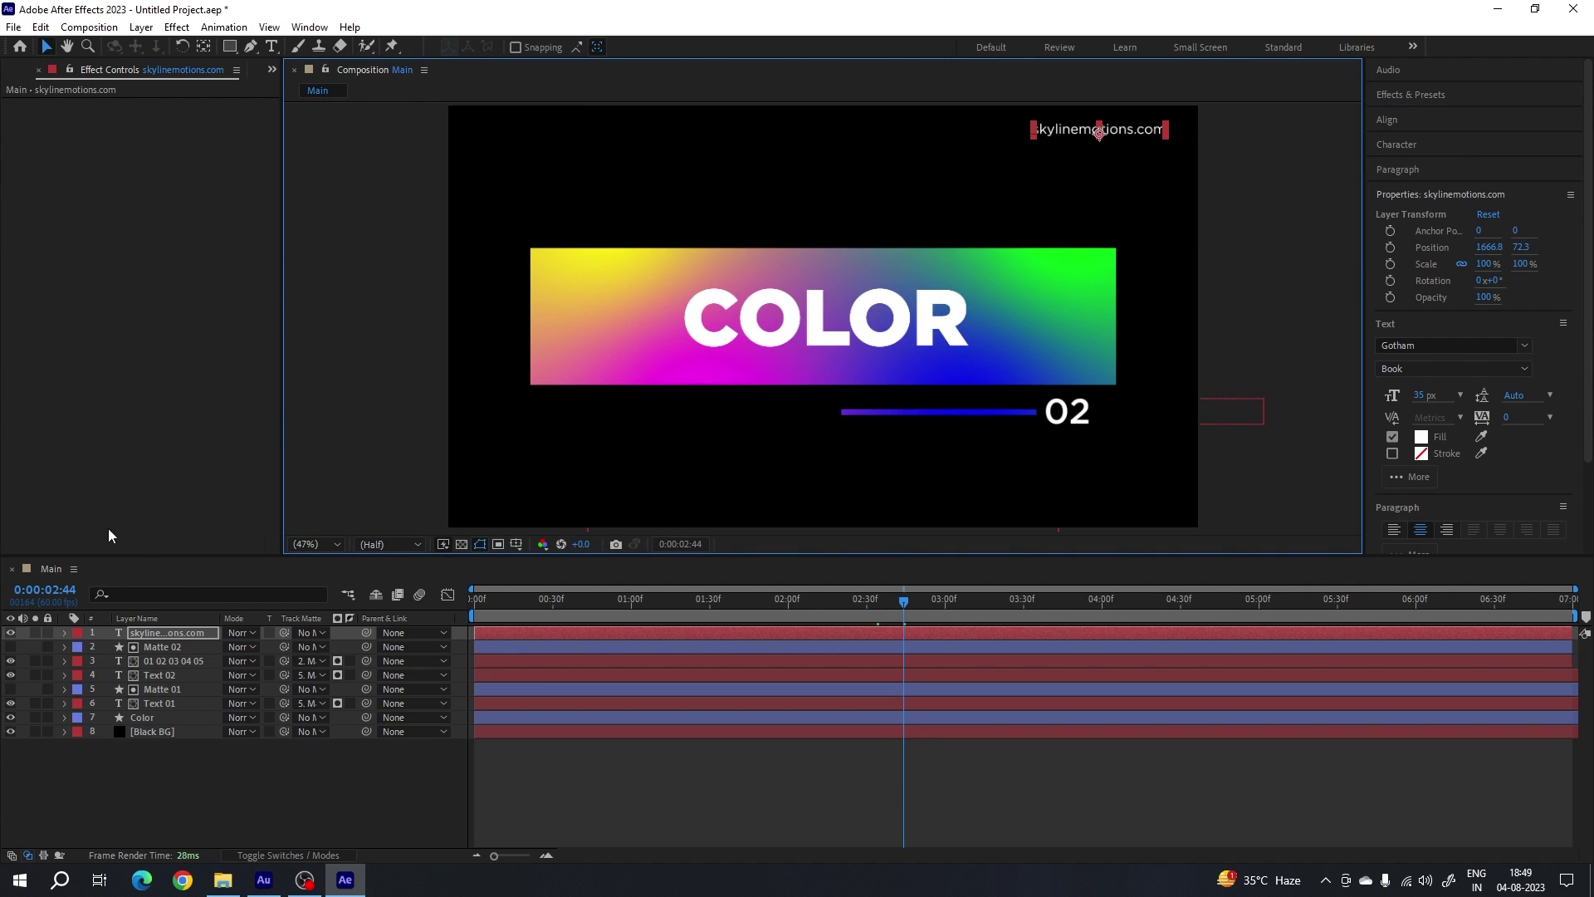
pyautogui.click(180, 633)
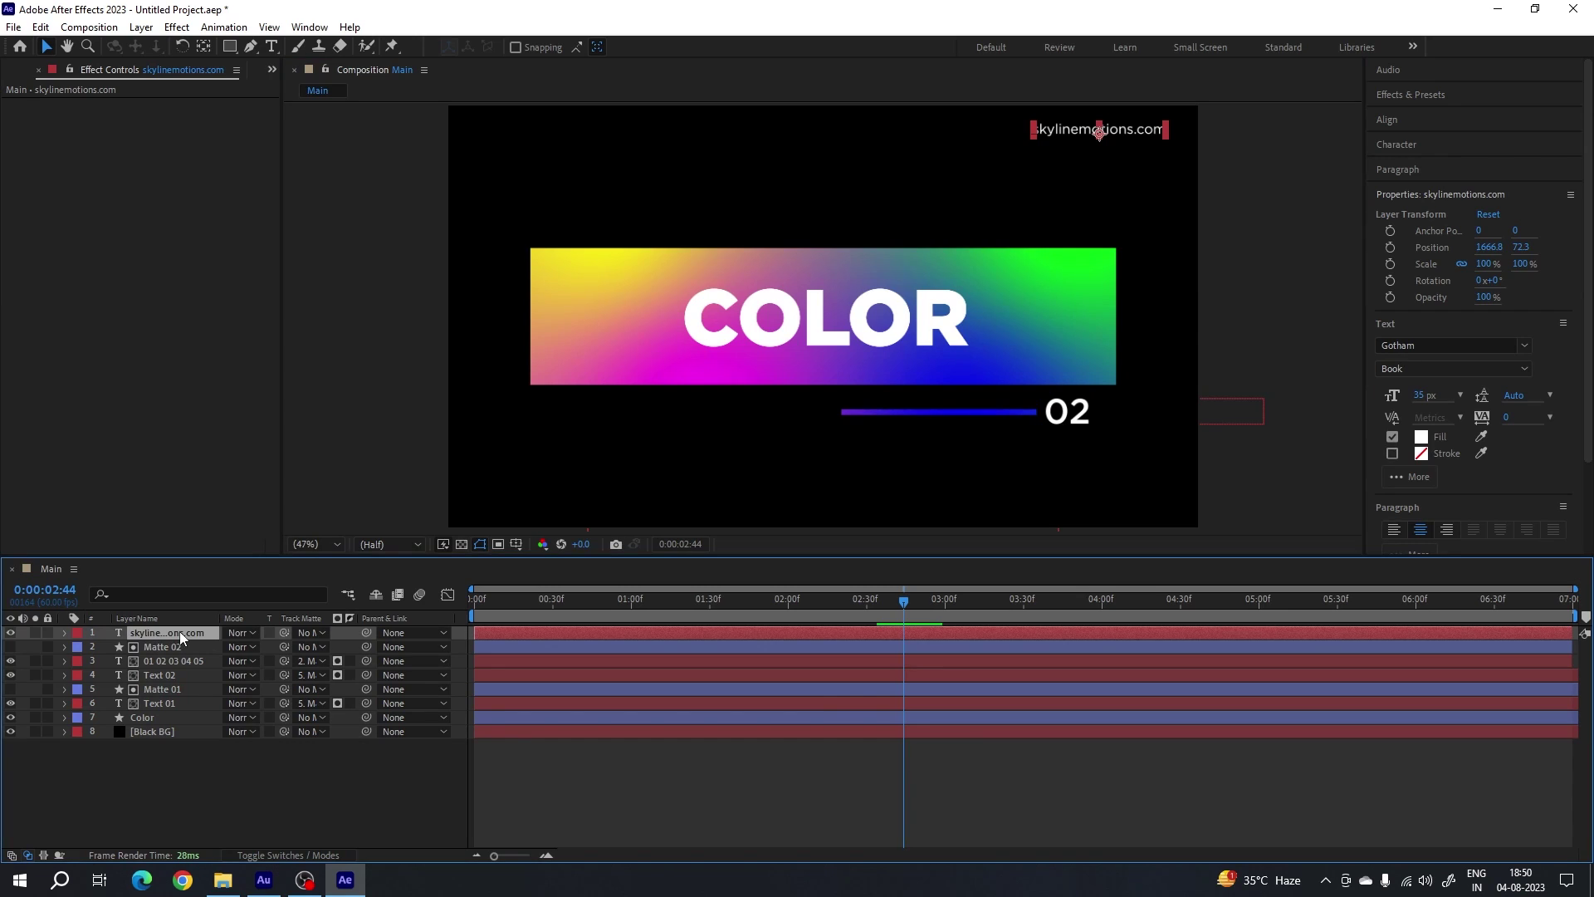
pyautogui.hotkey('ctrl', 'd')
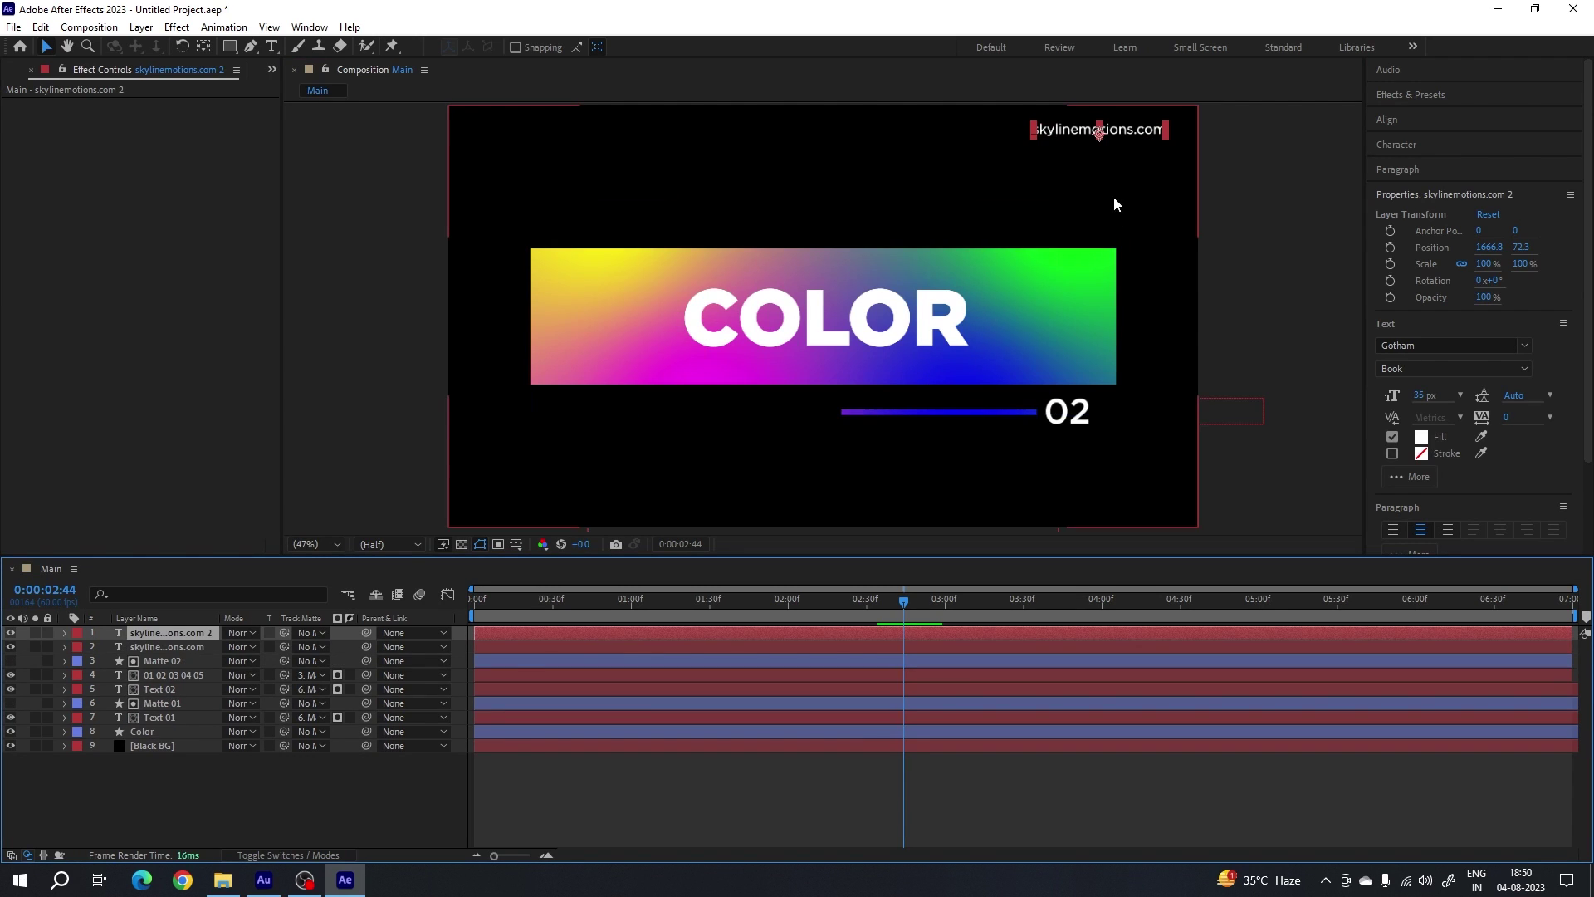
pyautogui.moveTo(1096, 133); pyautogui.dragTo(565, 508)
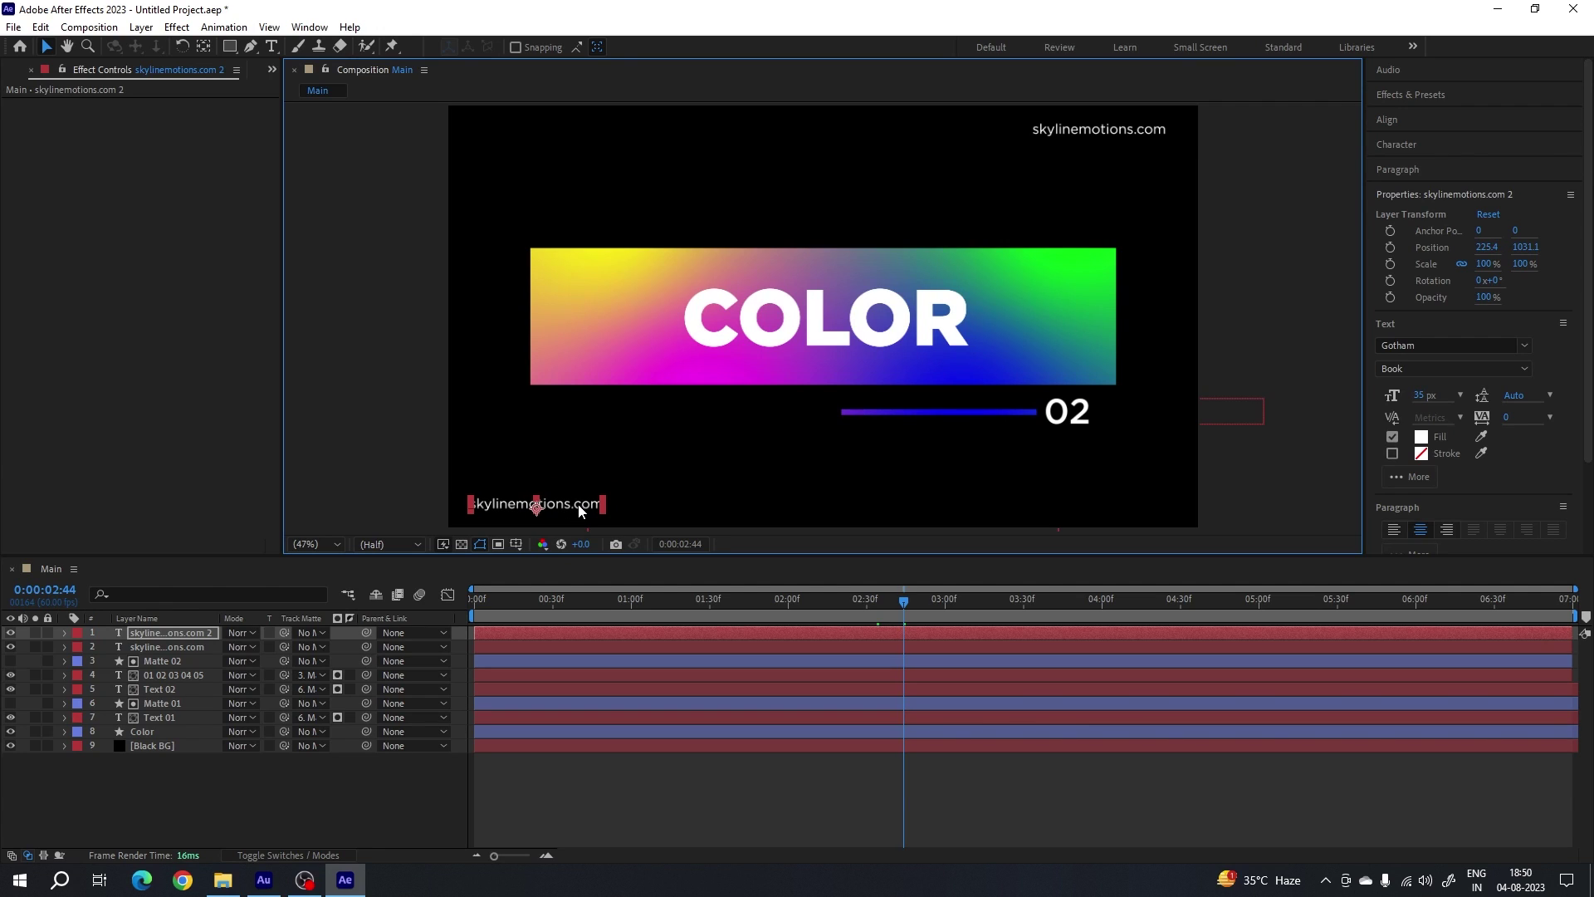
pyautogui.doubleClick(579, 506)
pyautogui.write('@skylinemotions')
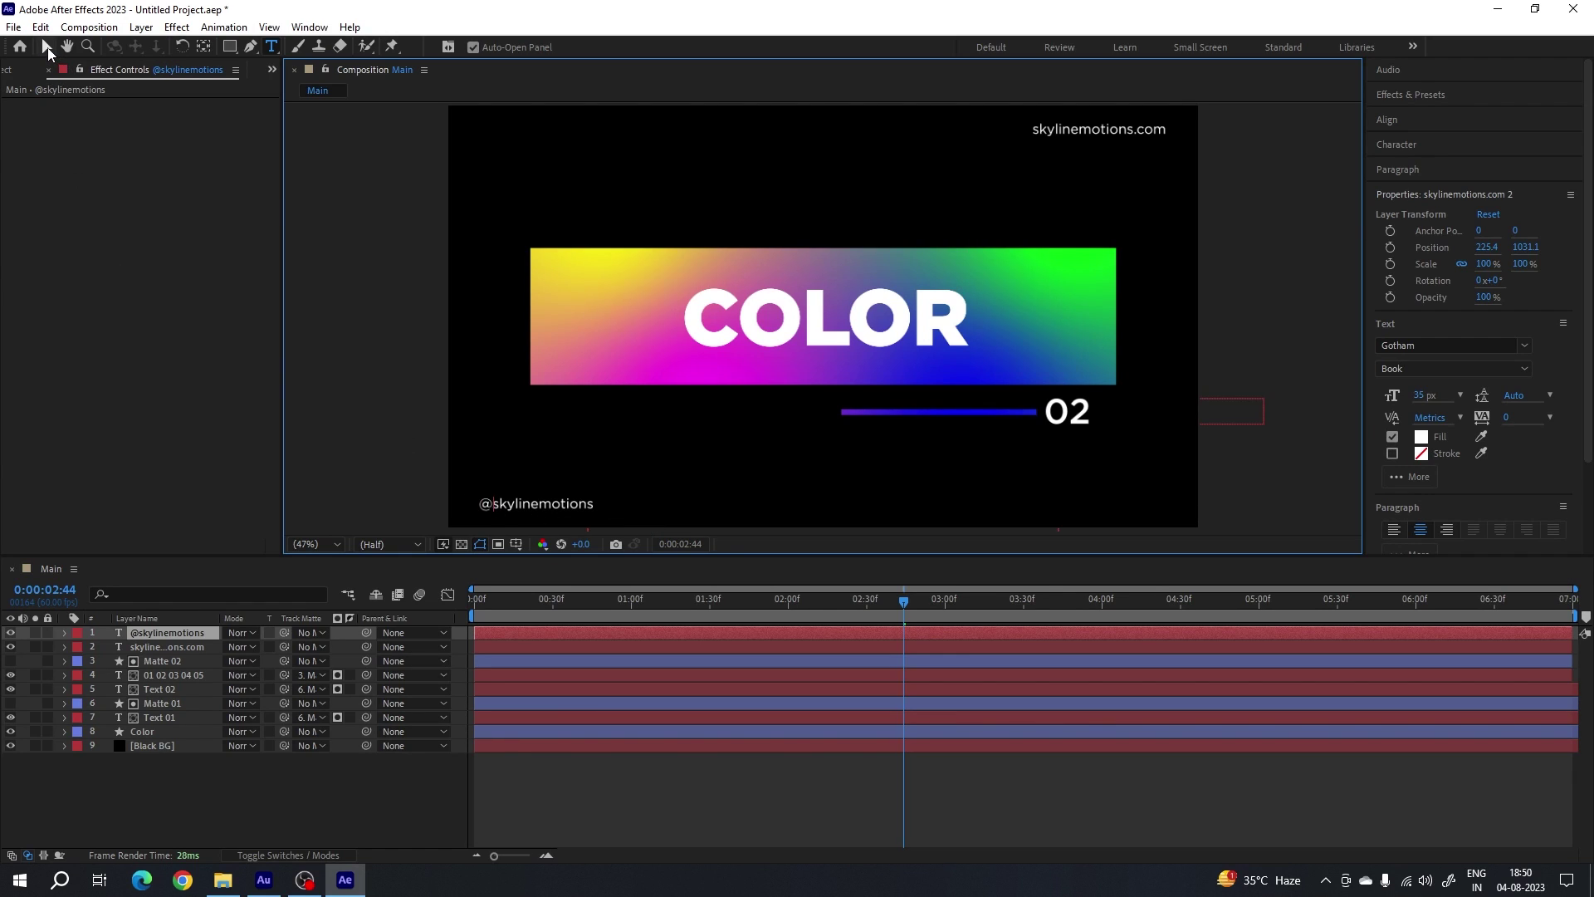
pyautogui.click(46, 47)
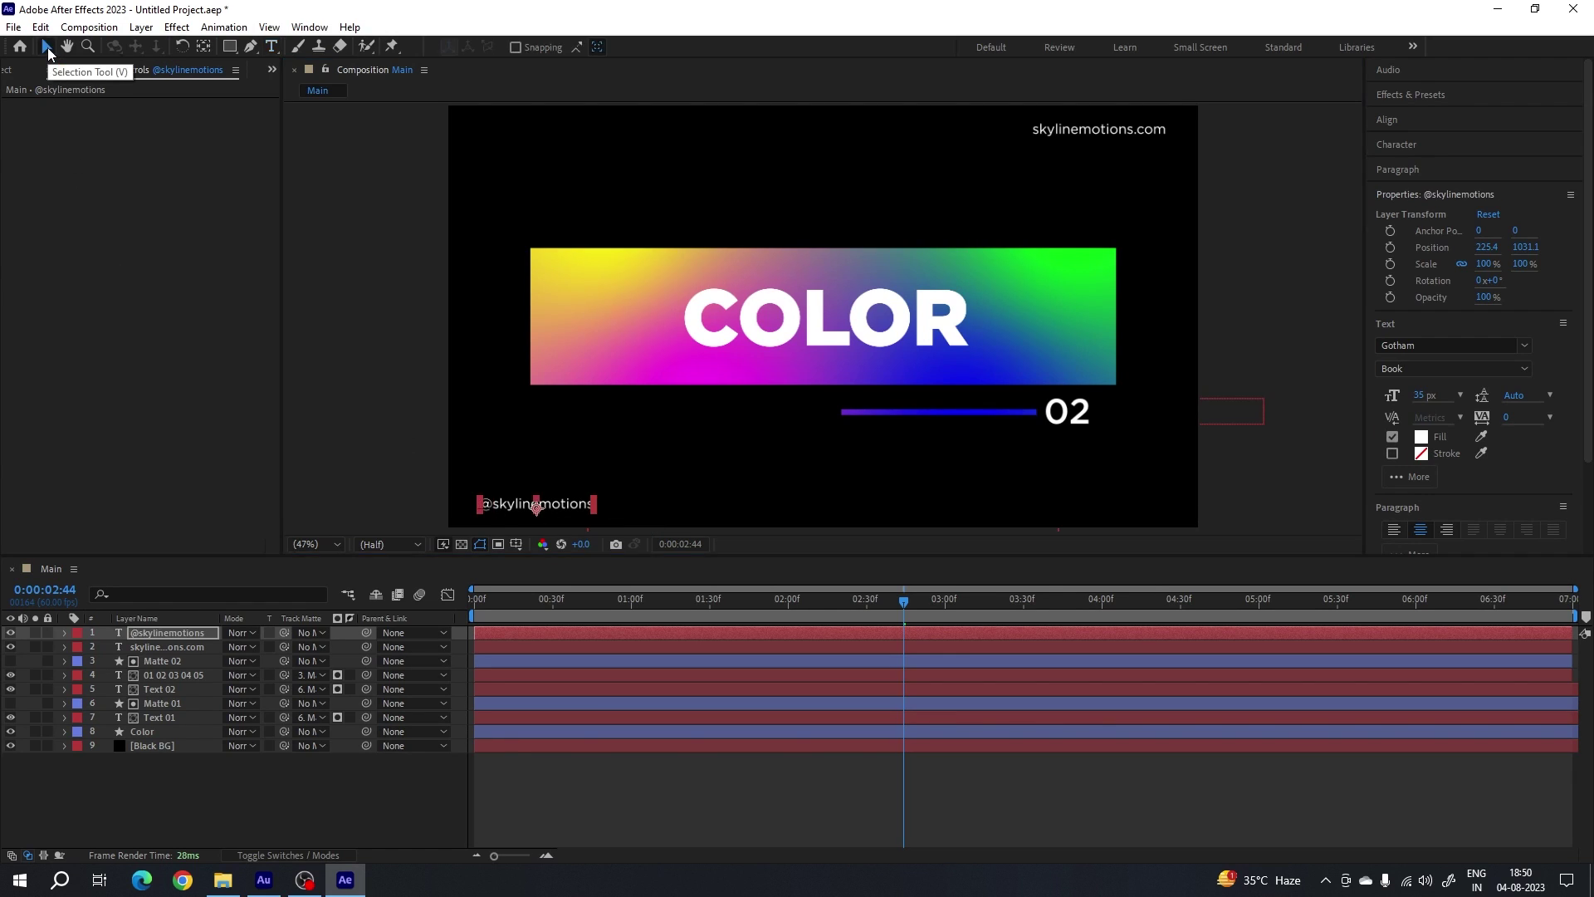
pyautogui.click(329, 786)
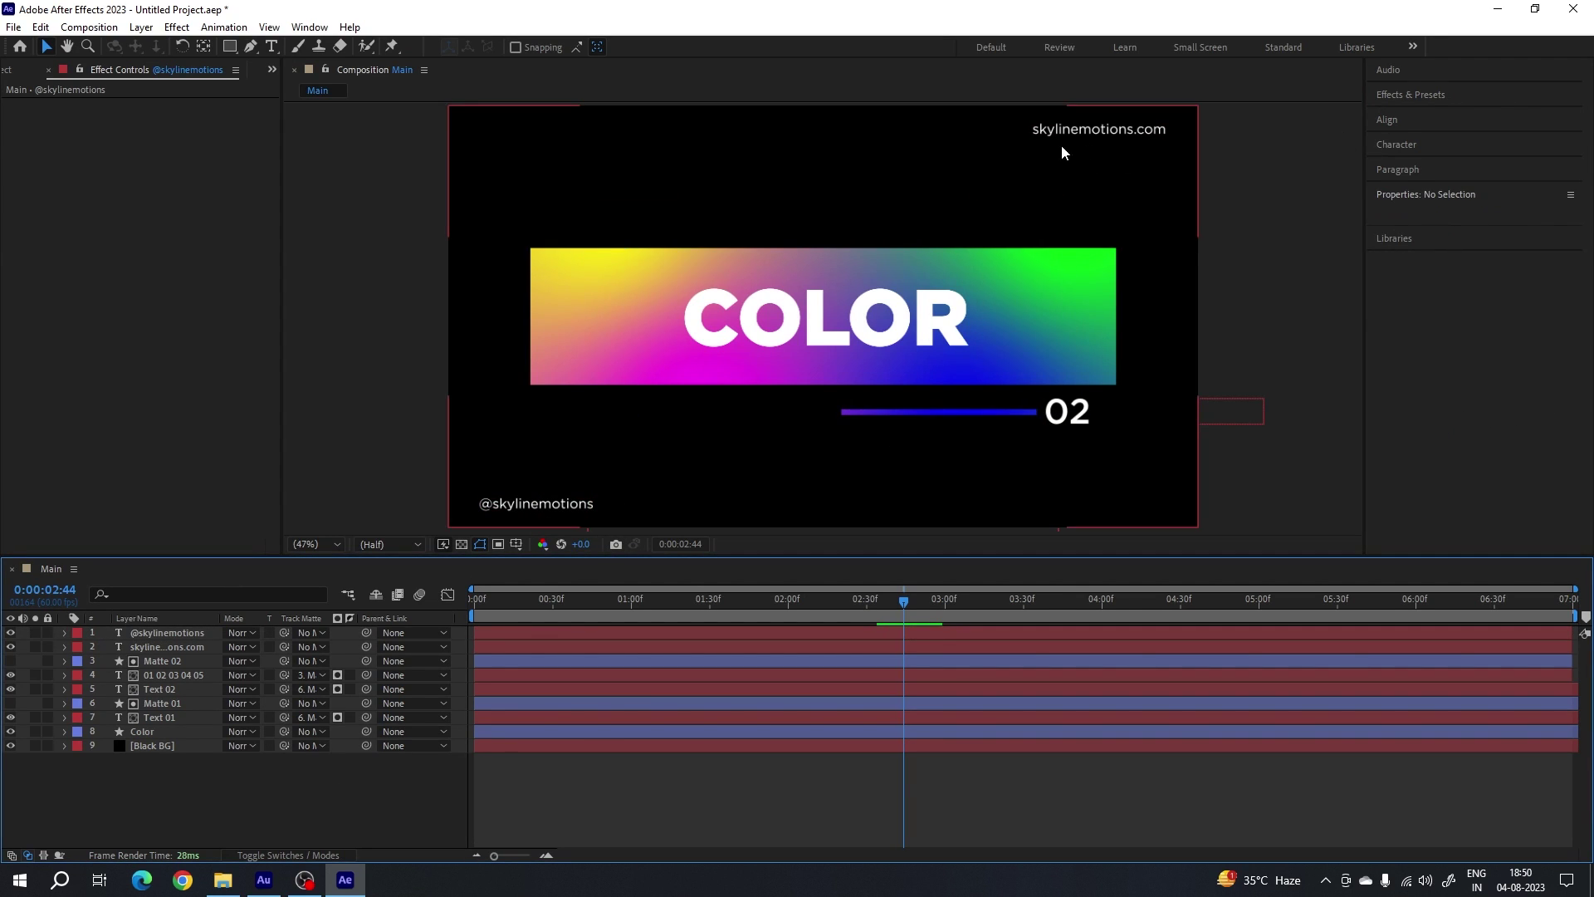
# - Add 100% Opacity keyframes to both caption layers at 0:00:01:00
pyautogui.moveTo(580, 600); pyautogui.dragTo(631, 636)
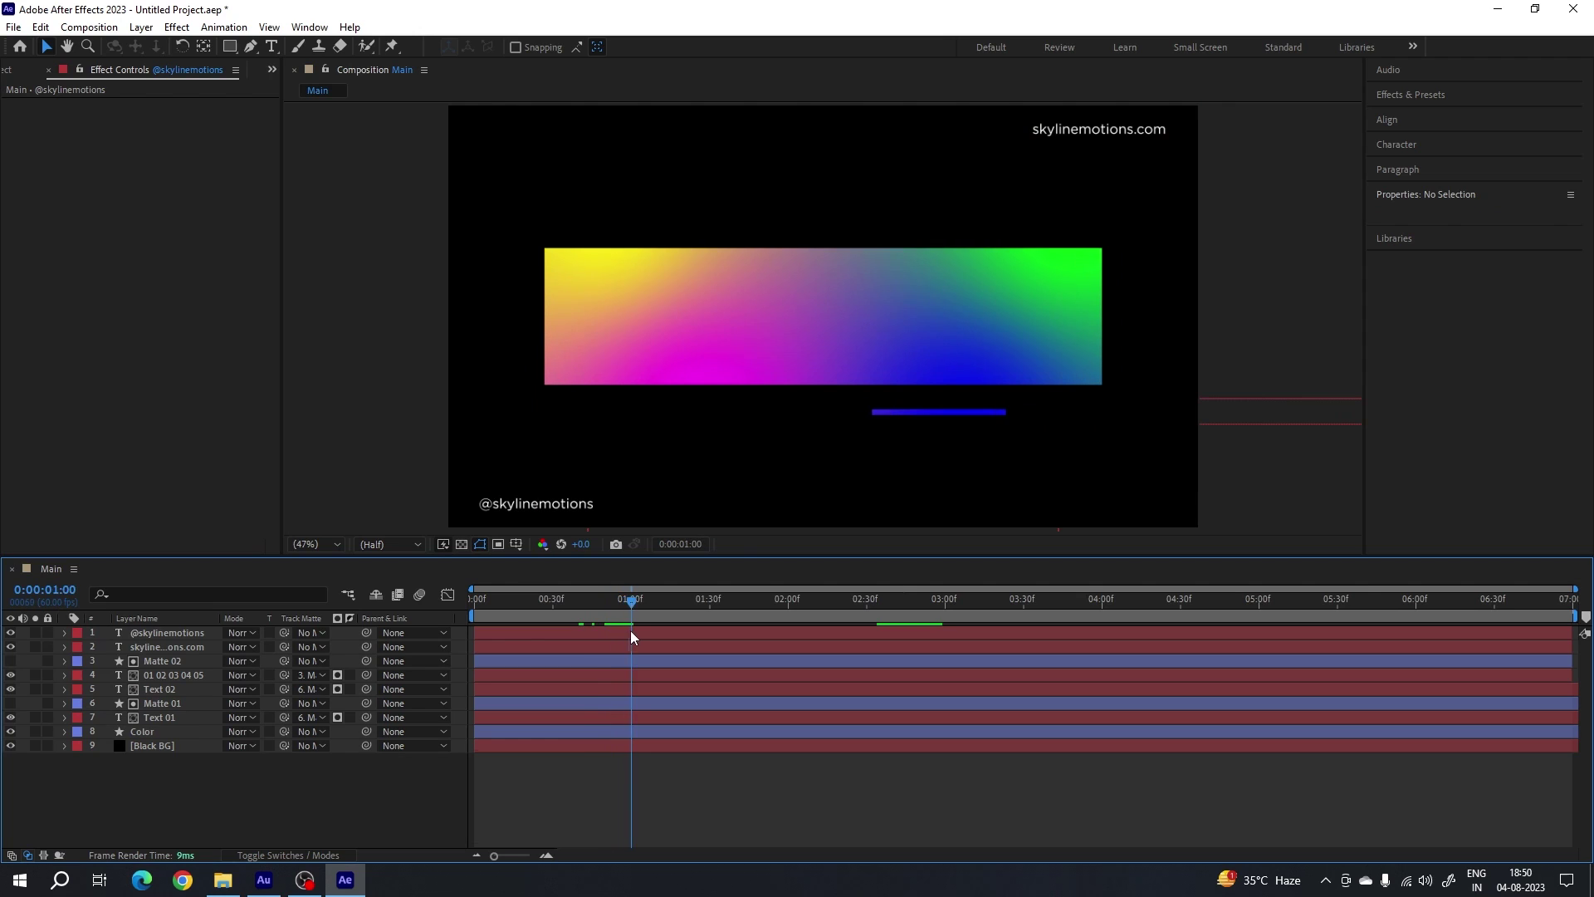
pyautogui.click(163, 647)
pyautogui.keyDown('shift'); pyautogui.click(161, 636); pyautogui.keyUp('shift')
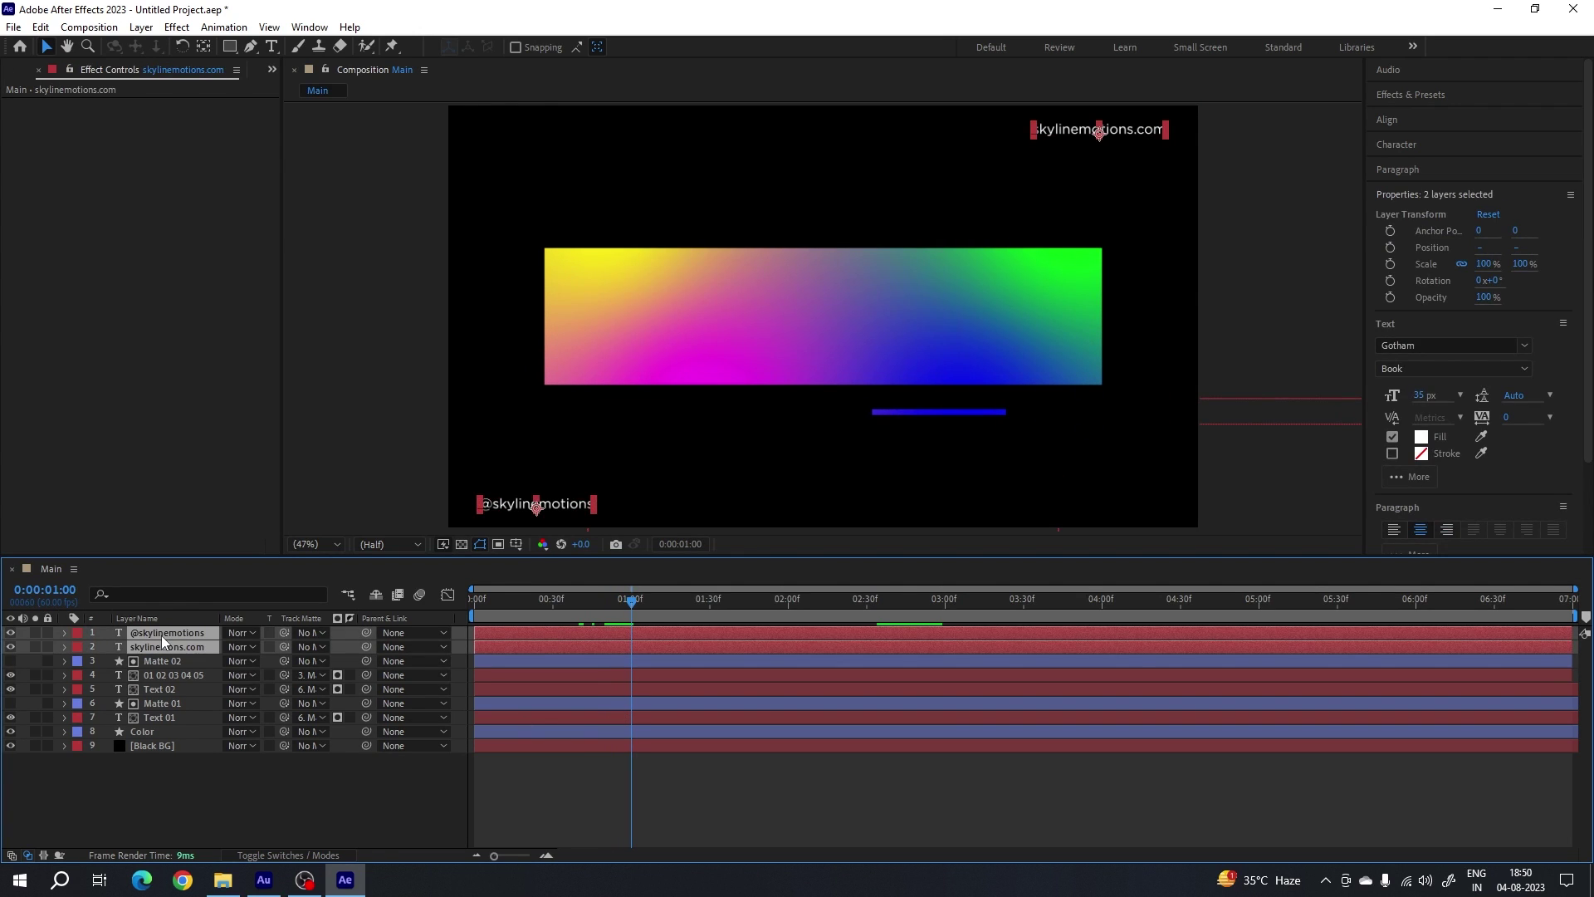
pyautogui.press('t')
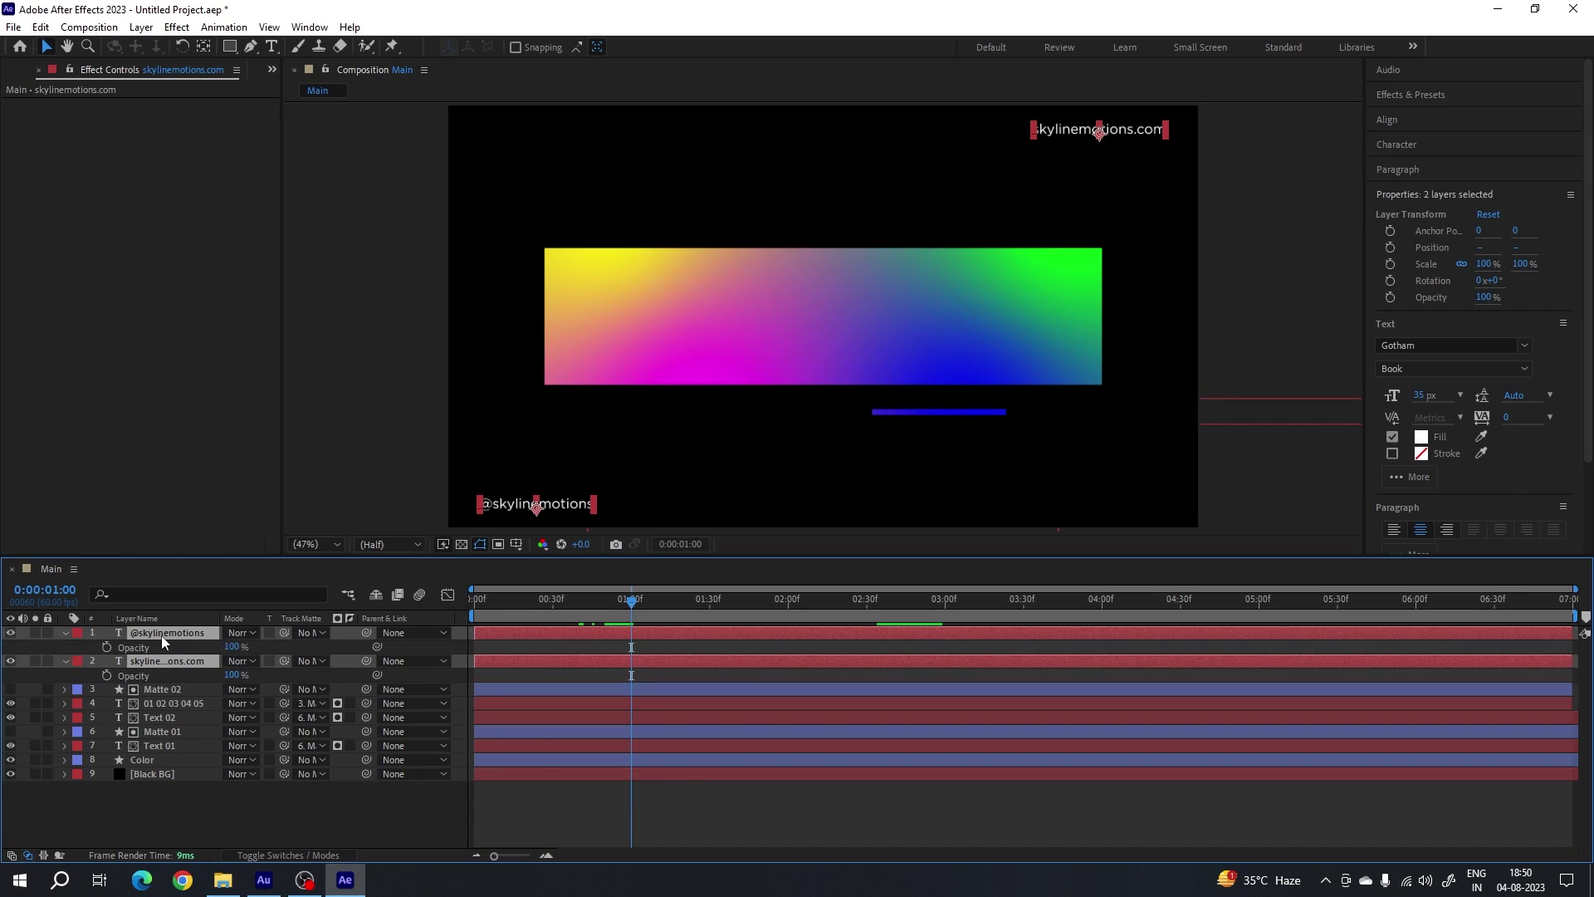
pyautogui.click(108, 648)
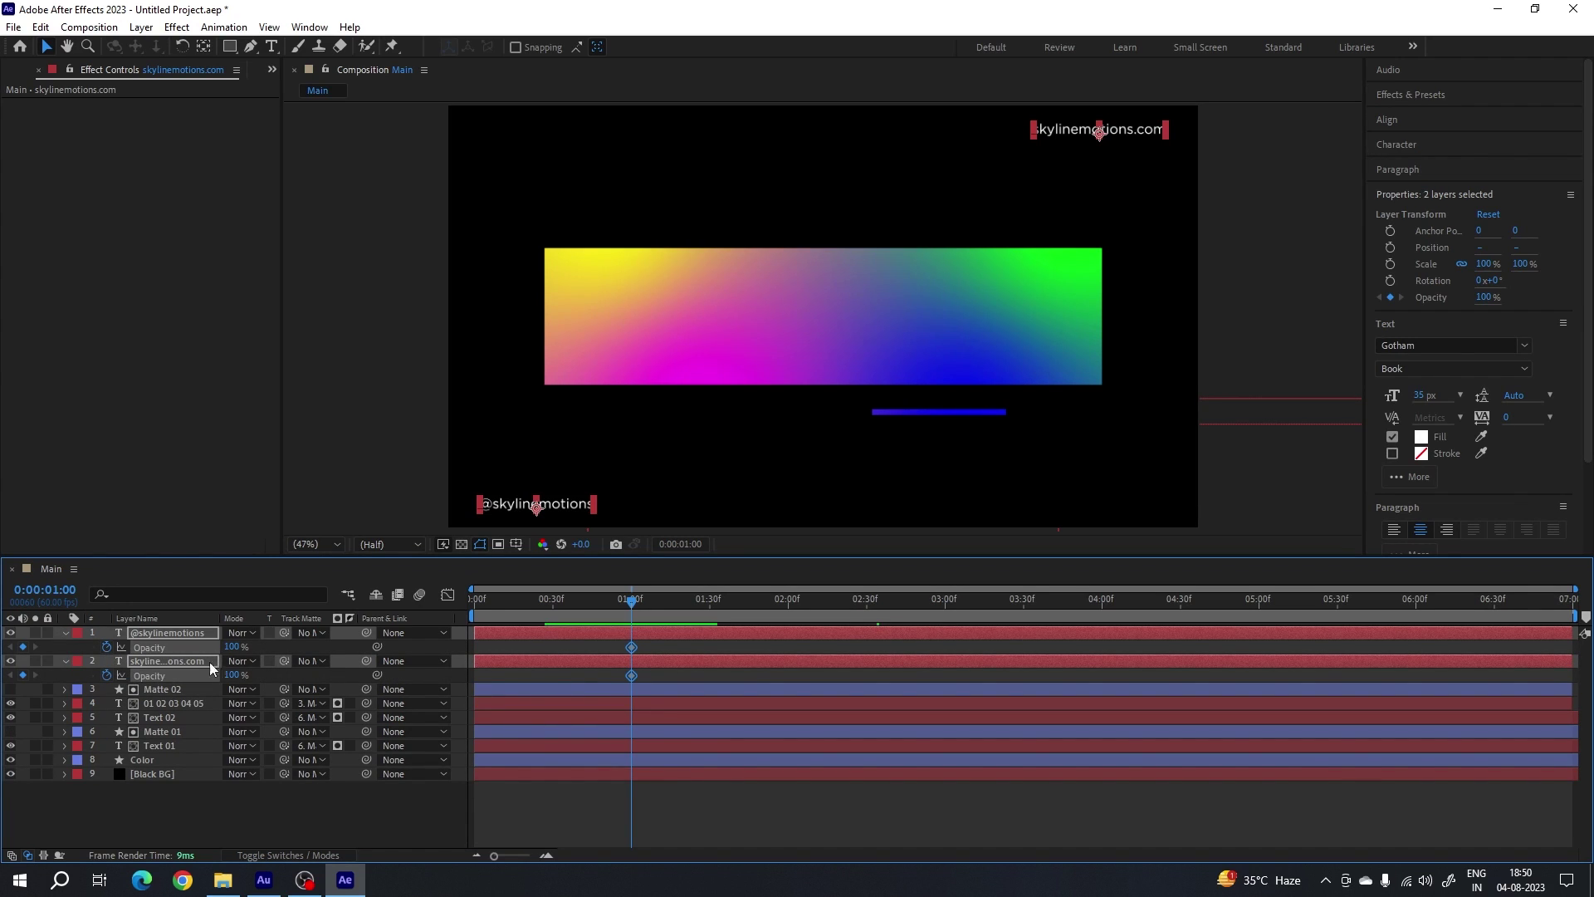
# - Set both captions' Opacity to 0% at 0:00:00:00 and play back the fade-in
pyautogui.moveTo(577, 600); pyautogui.dragTo(453, 606)
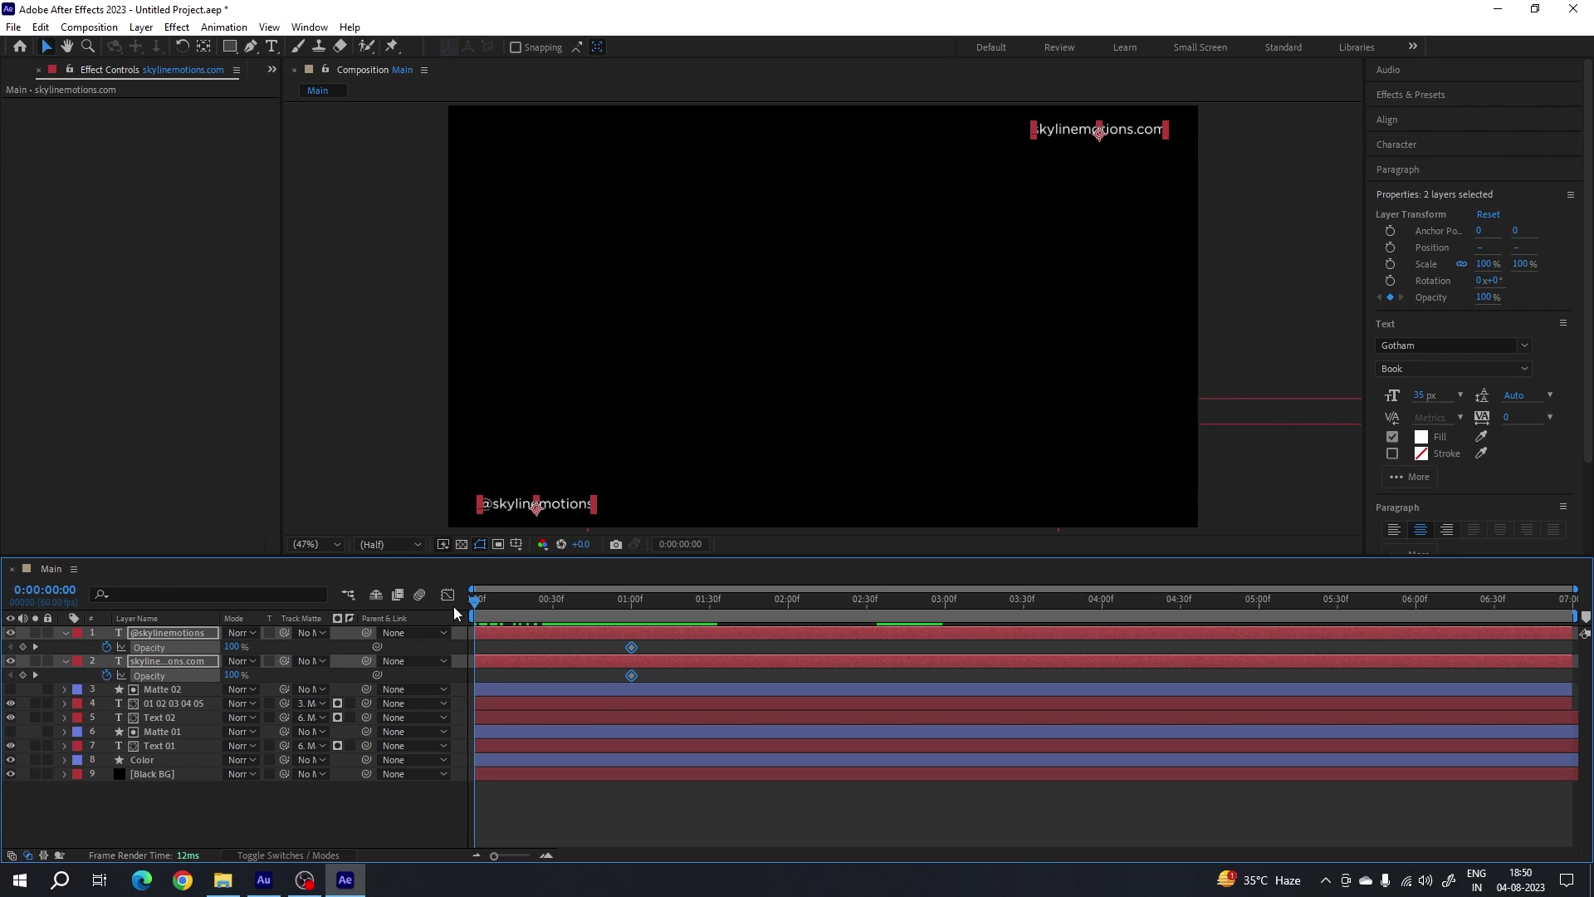
pyautogui.click(233, 647)
pyautogui.write('0')
pyautogui.press('Return')
pyautogui.press('space')
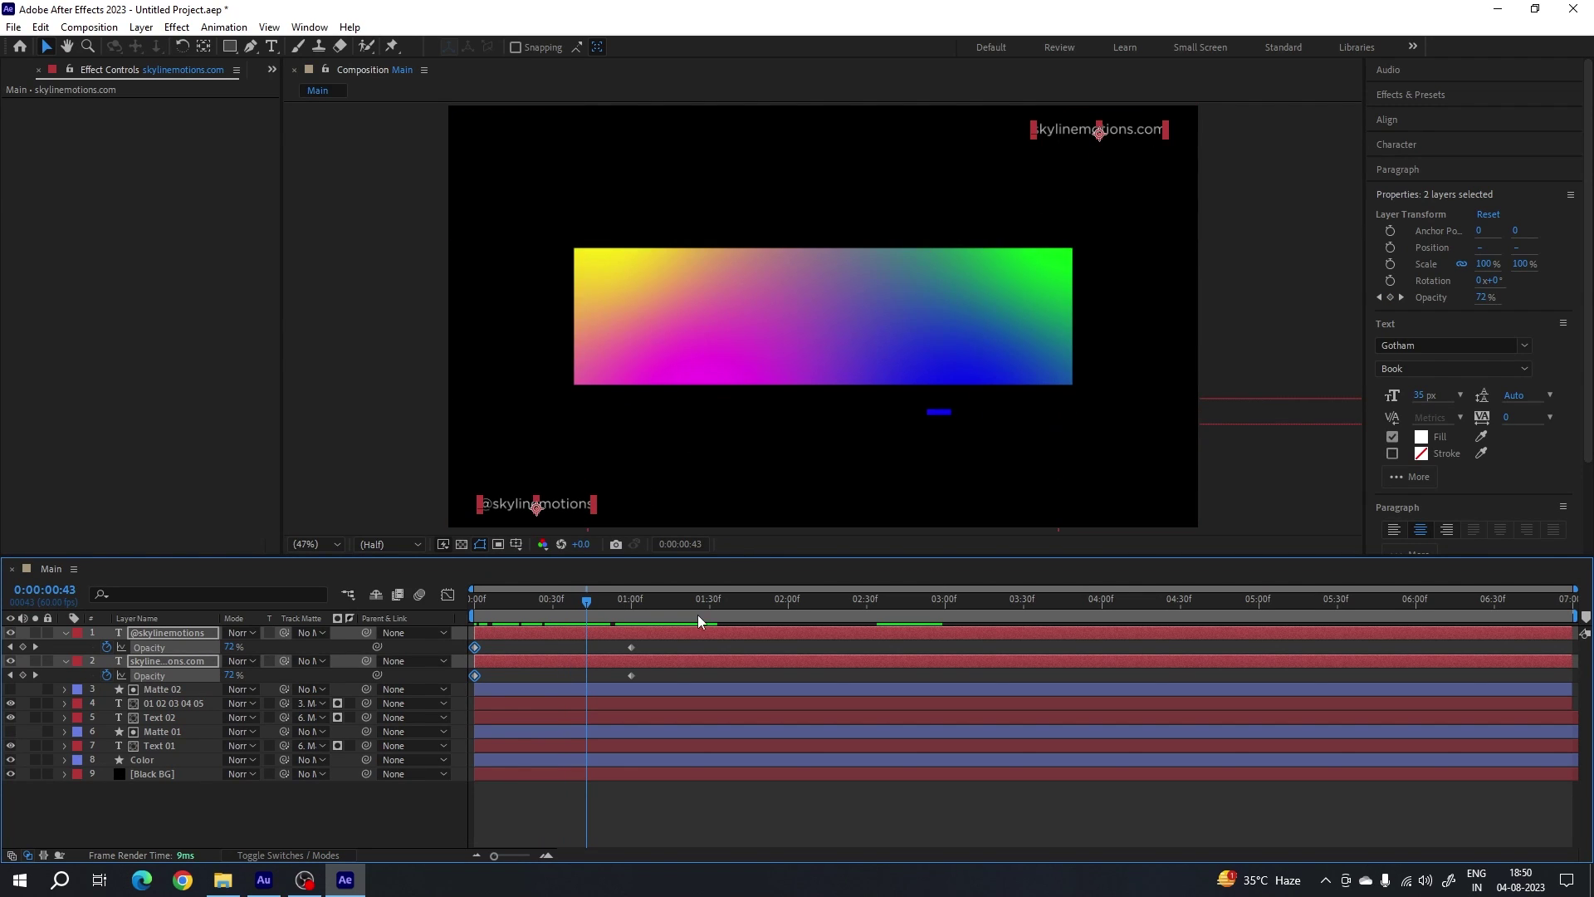
# - Add Opacity keyframes holding both captions at 100% at 0:00:06:00
pyautogui.moveTo(587, 601); pyautogui.dragTo(1421, 630)
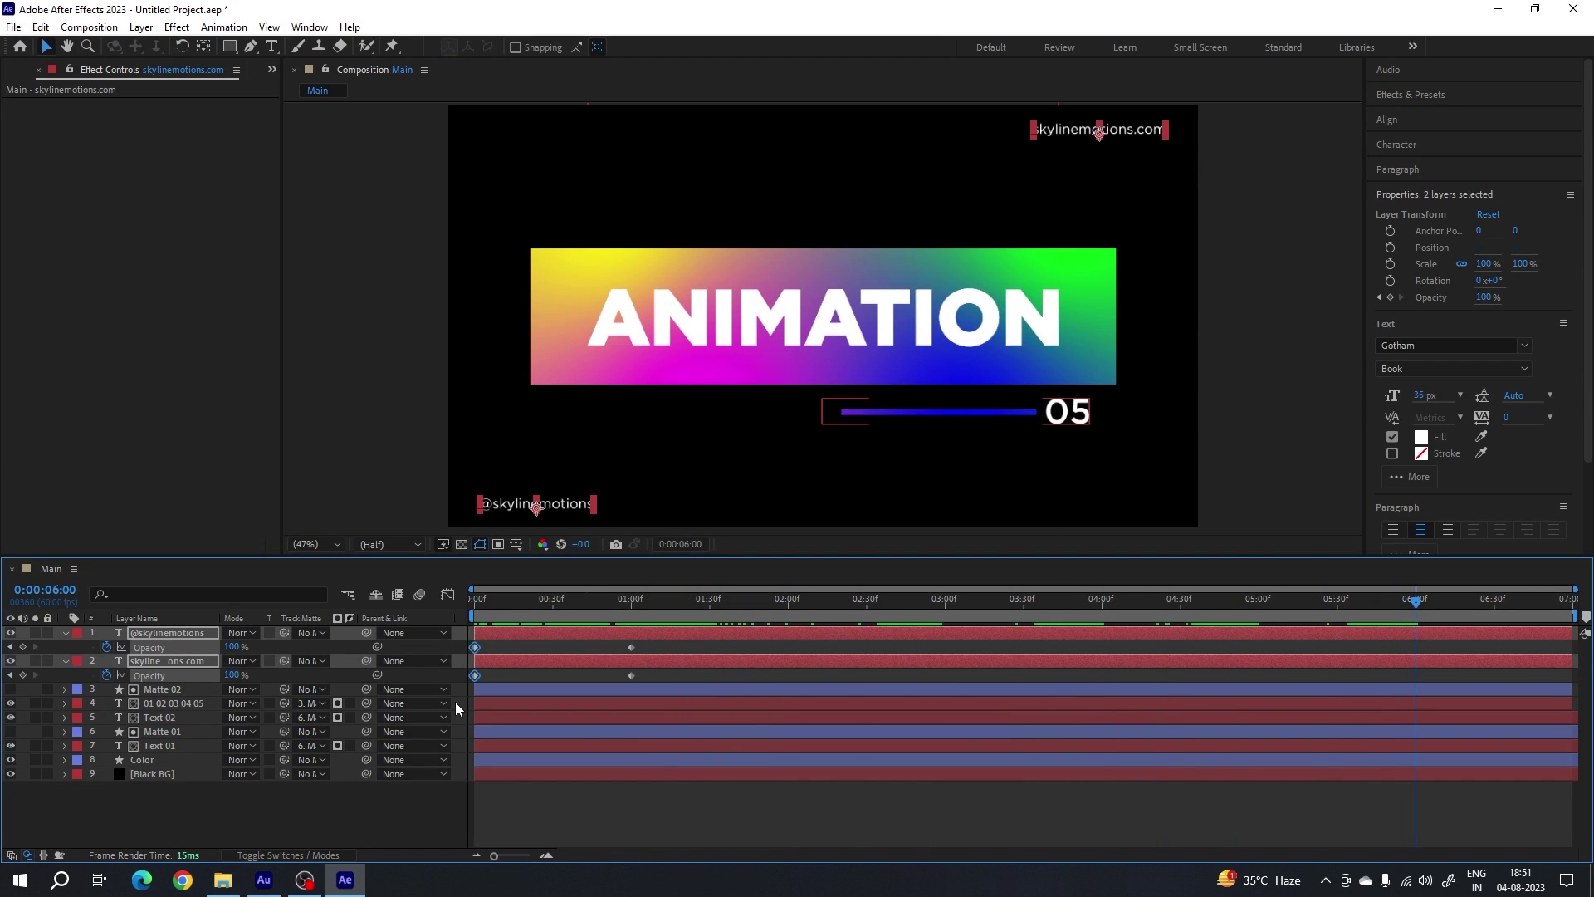
pyautogui.click(23, 647)
pyautogui.click(22, 675)
# - Set both captions' Opacity to 0% at 0:00:06:59, then collapse and deselect the two layers
pyautogui.moveTo(1415, 610); pyautogui.dragTo(1571, 602)
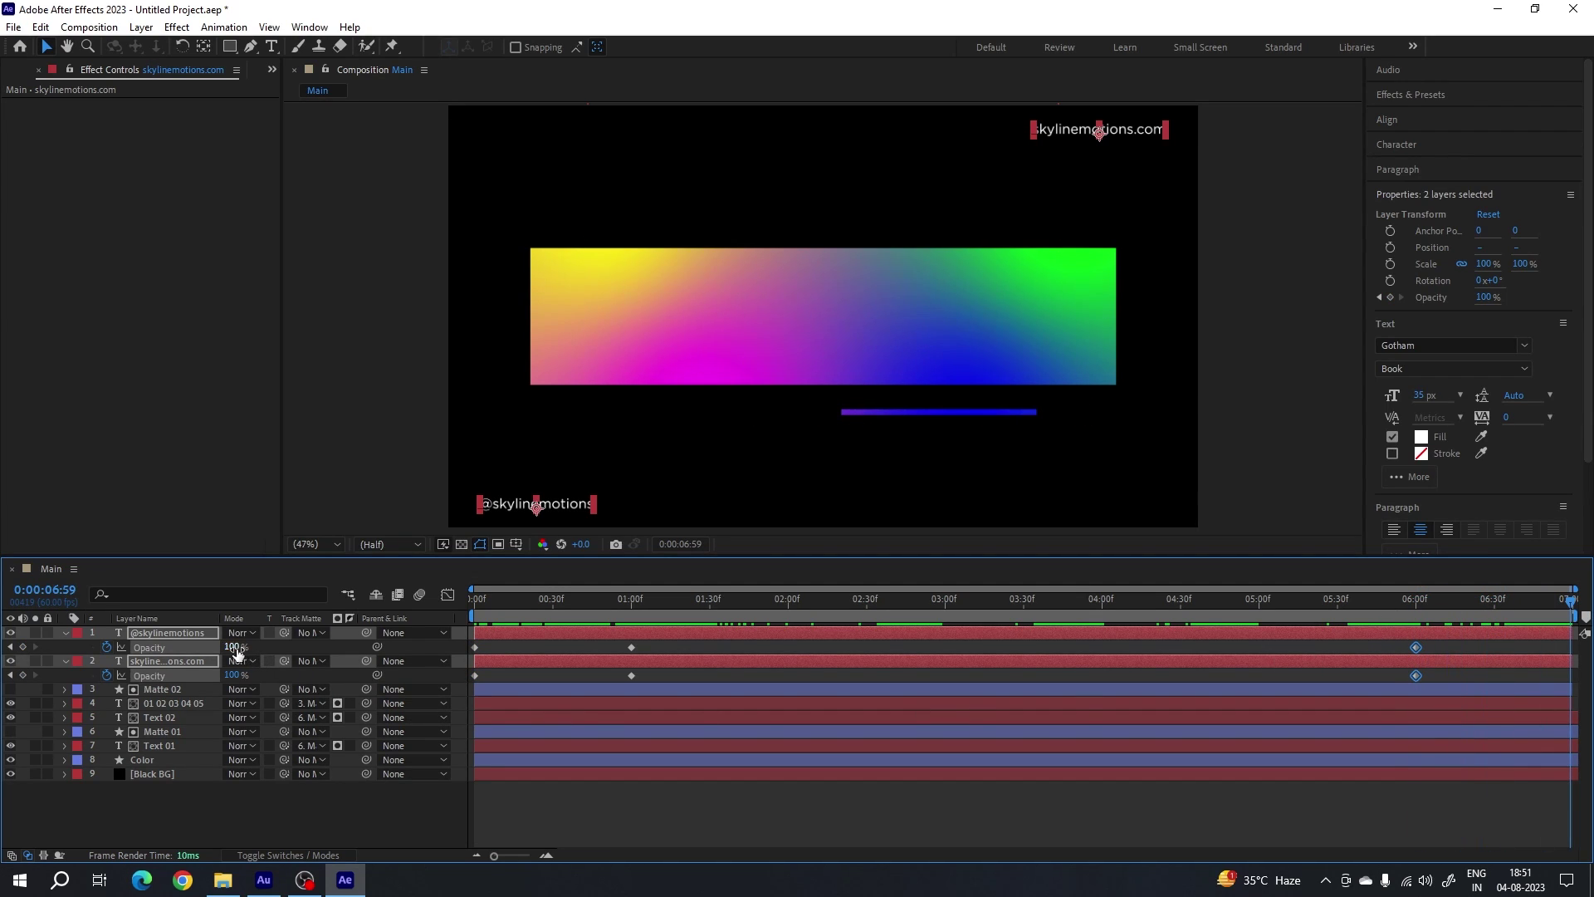
pyautogui.click(235, 647)
pyautogui.write('0')
pyautogui.press('Return')
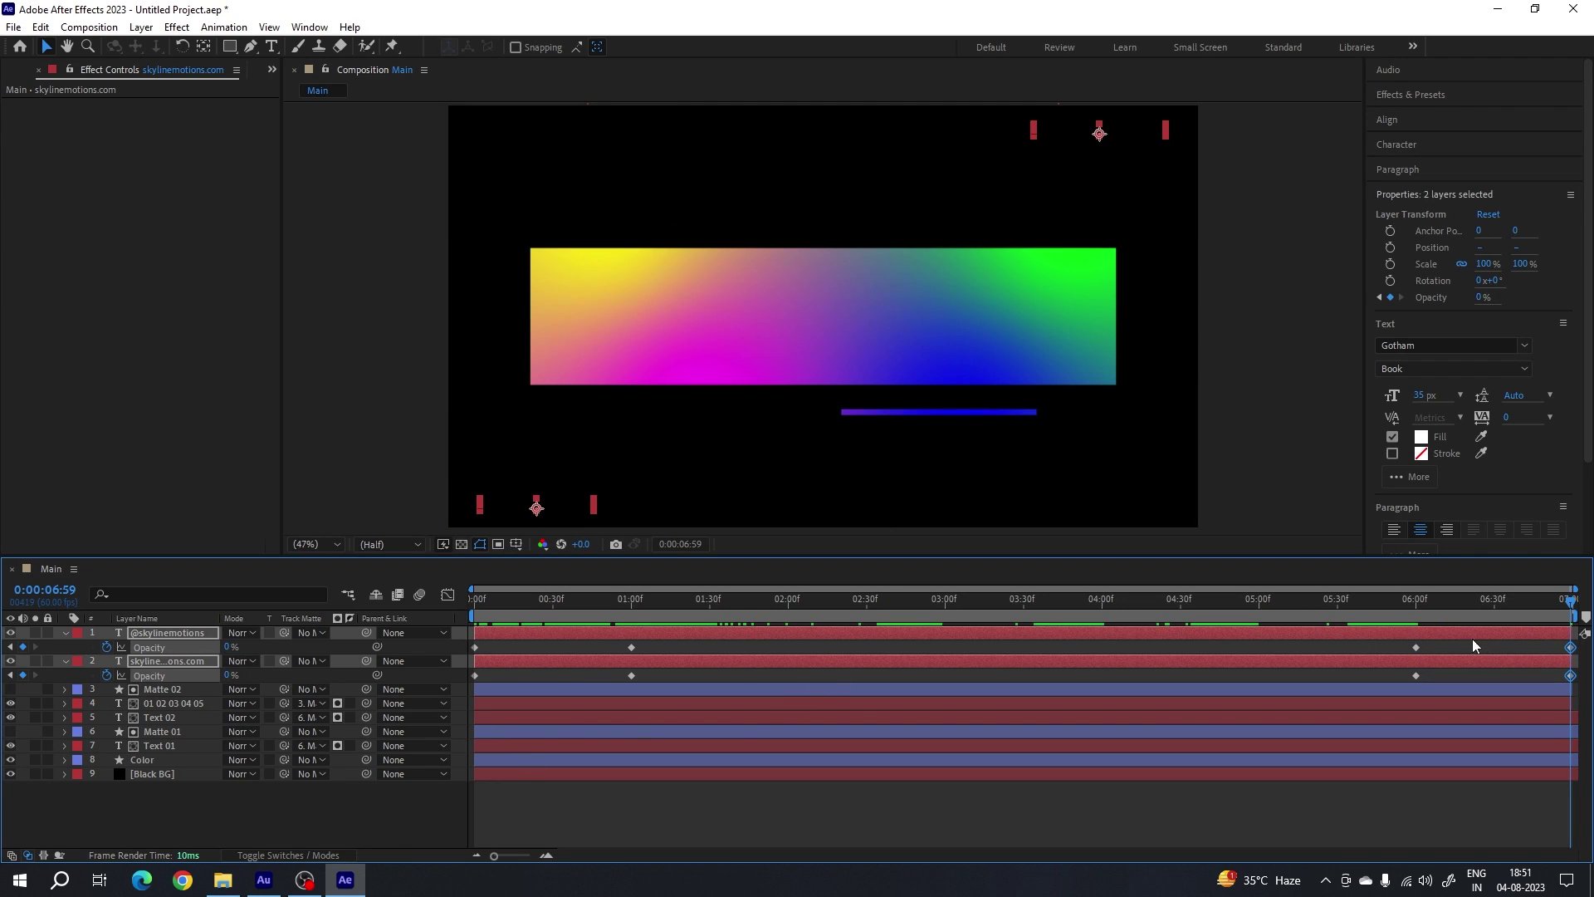
pyautogui.click(65, 632)
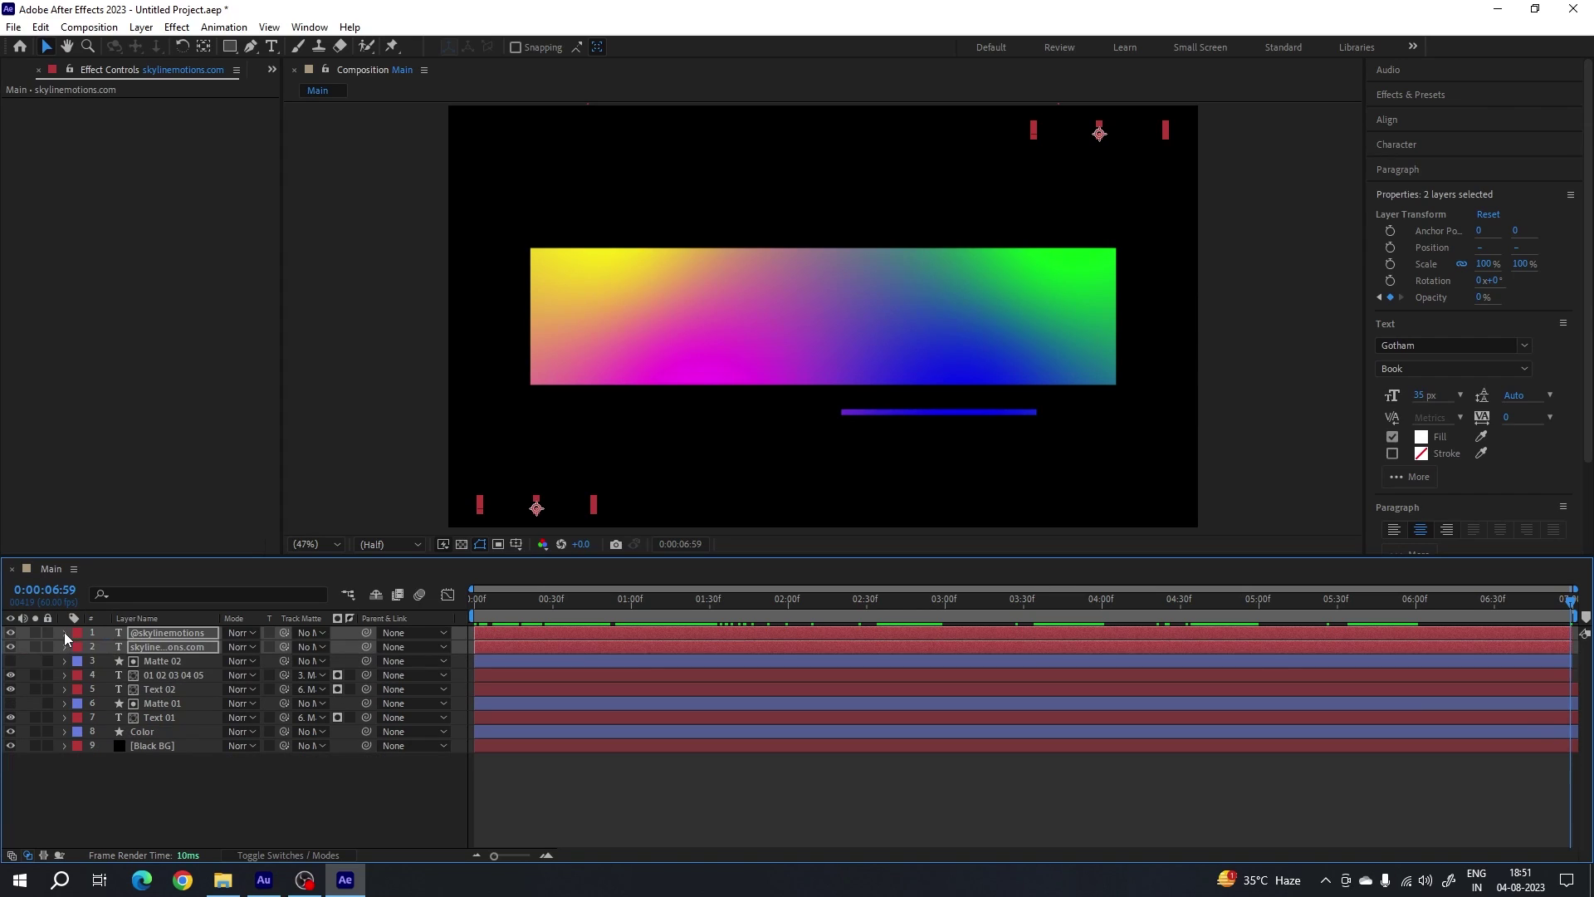
pyautogui.click(210, 777)
# - Reveal the Color layer's keyframes and add a Size keyframe for the large rectangle at 0:00:05:30
pyautogui.click(148, 733)
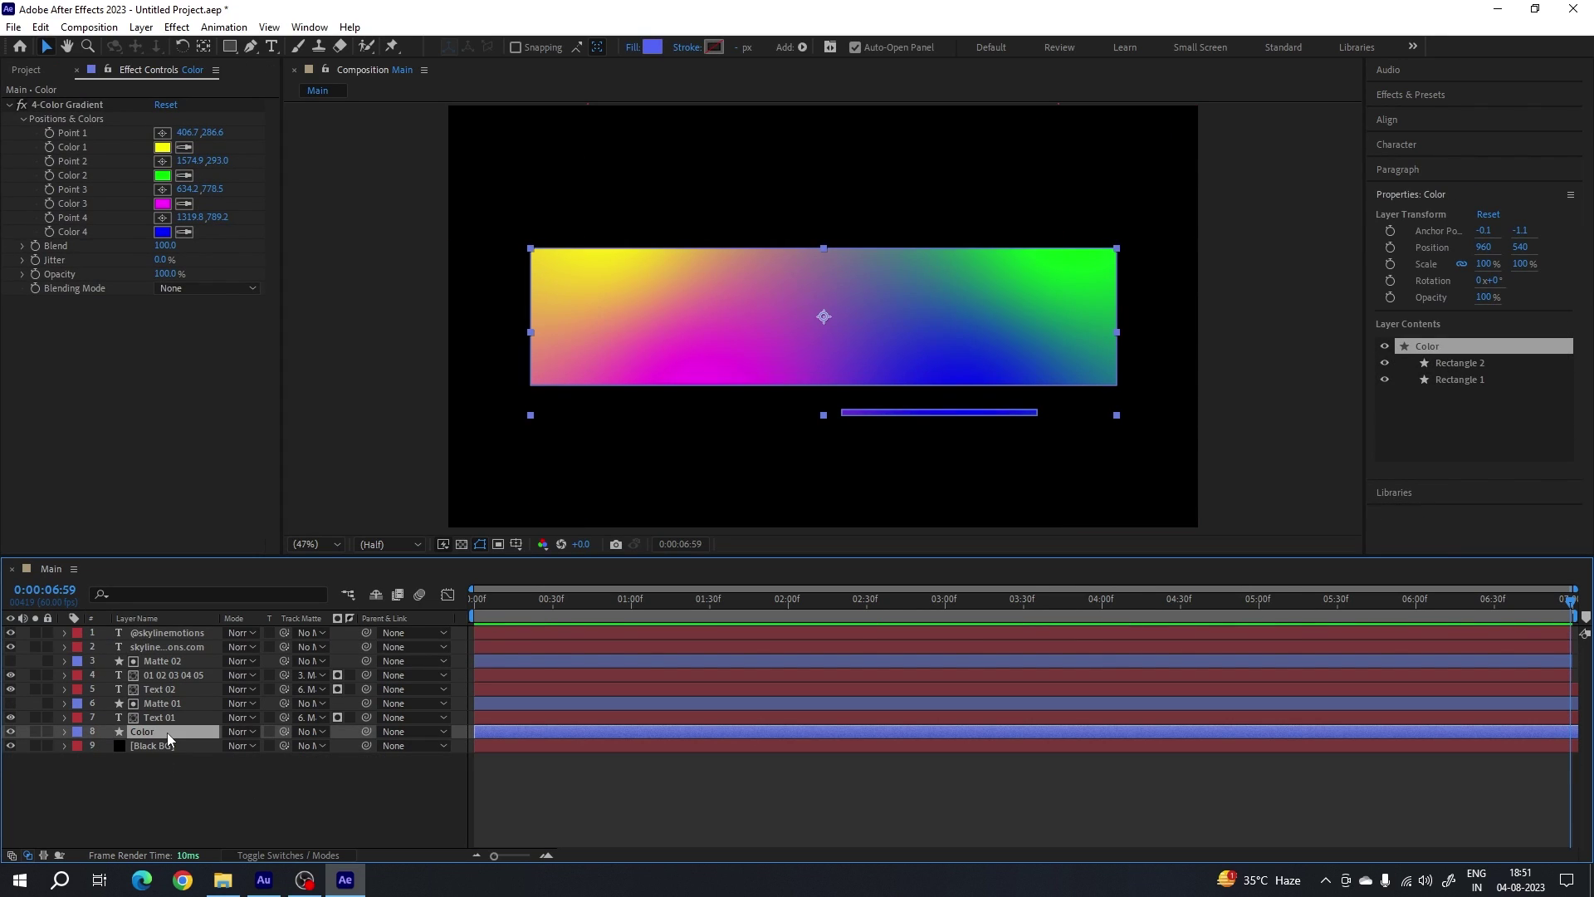
pyautogui.press('u')
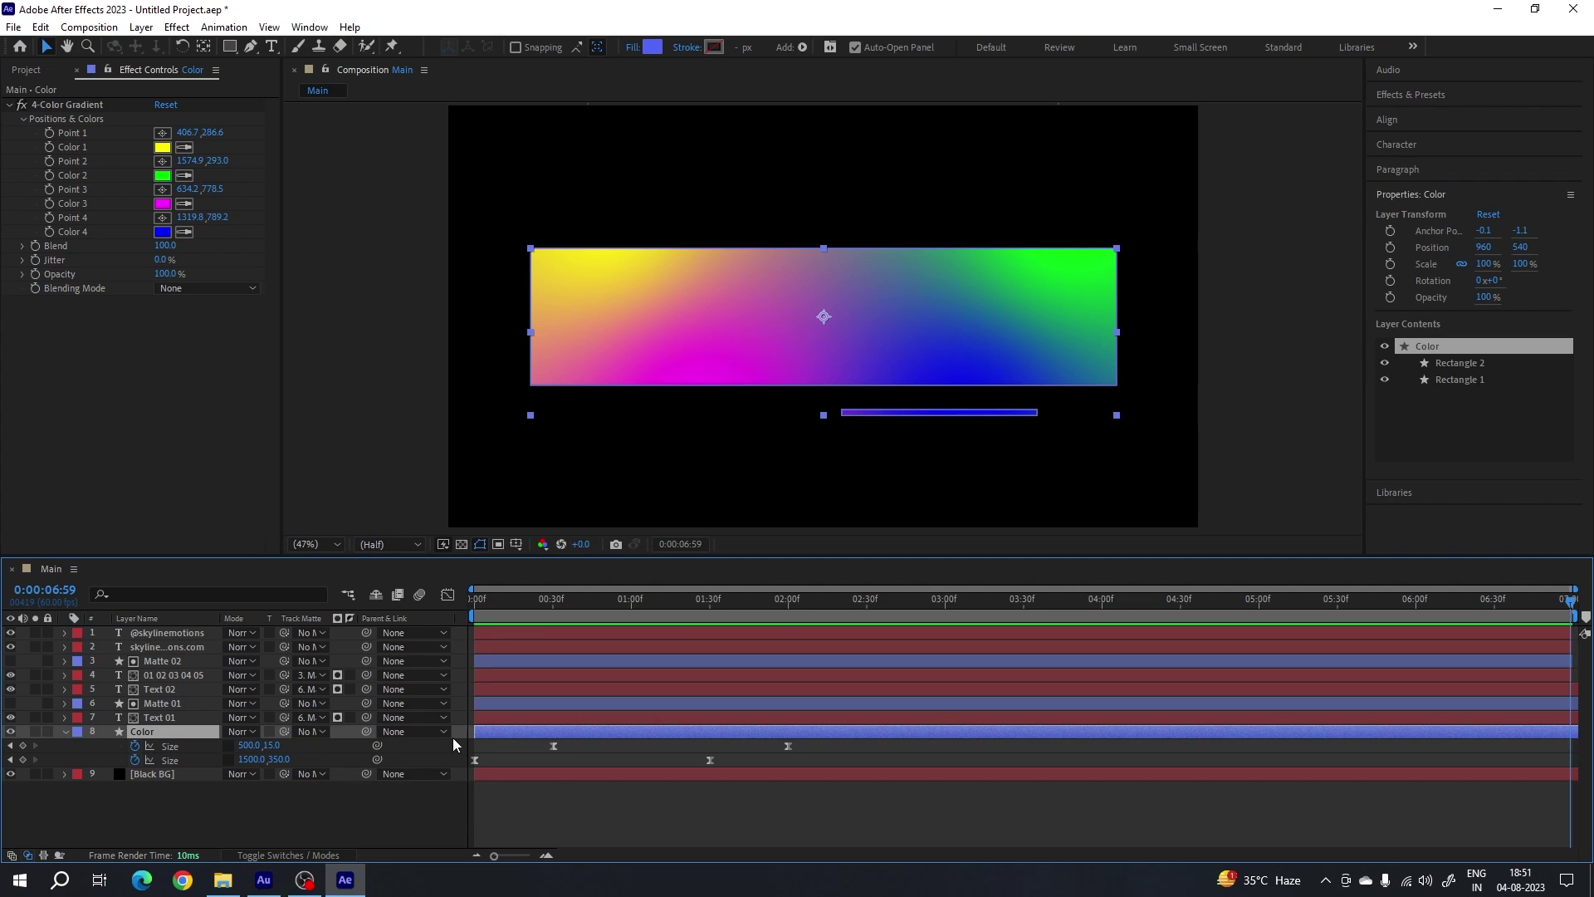
pyautogui.click(170, 760)
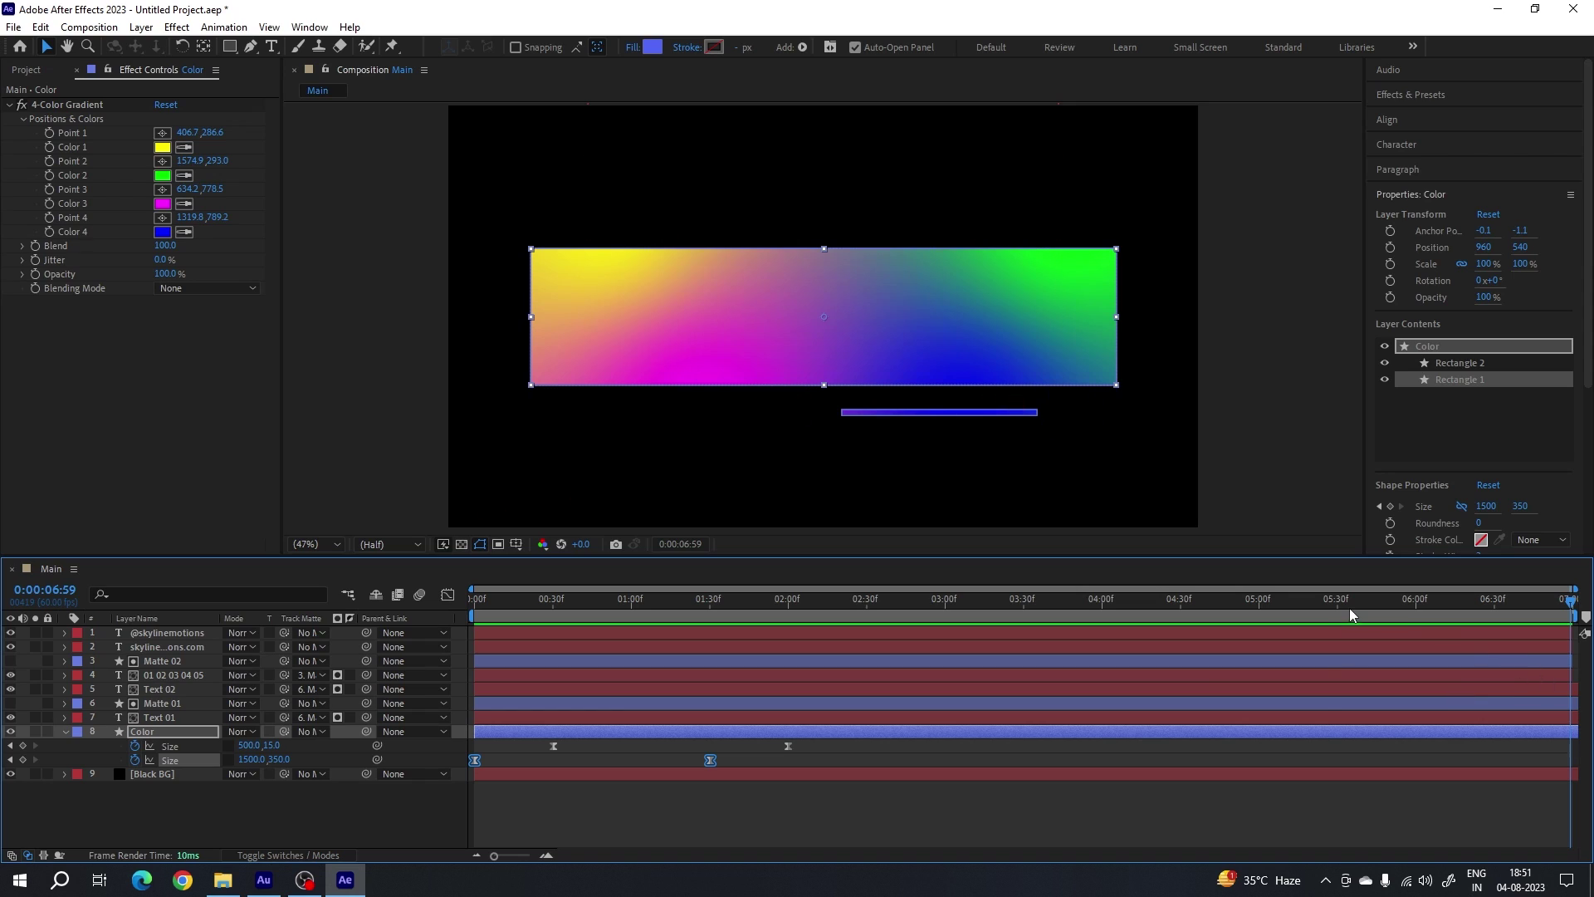
pyautogui.moveTo(1348, 609); pyautogui.dragTo(1337, 616)
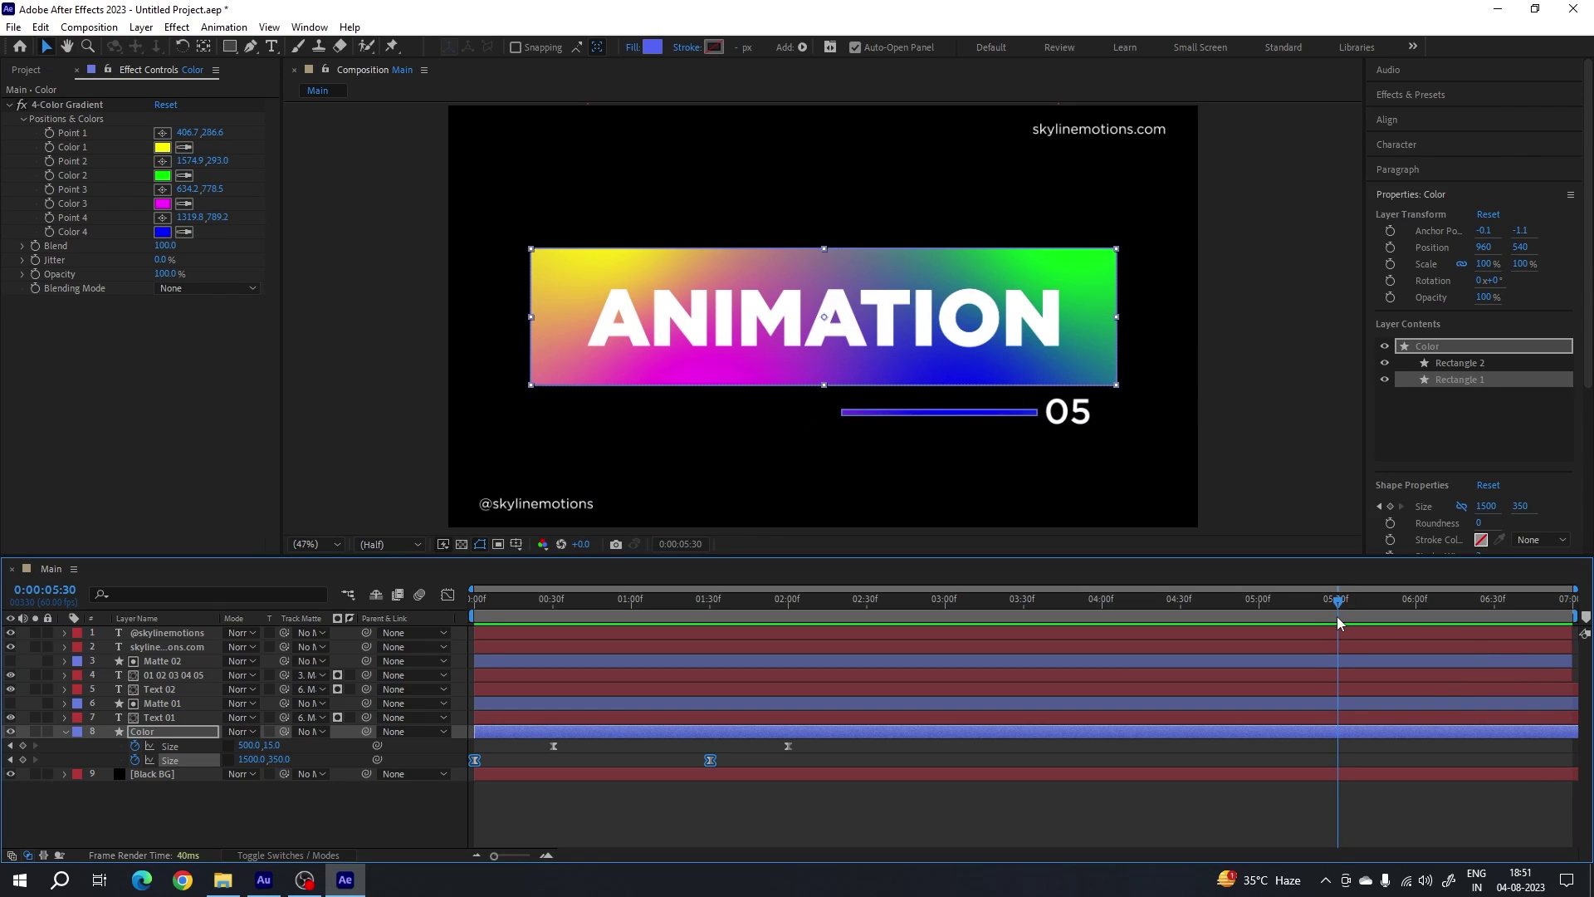
pyautogui.click(22, 759)
# - Set the large rectangle's width to 0 at 0:00:06:59 and scrub through the closing animation
pyautogui.moveTo(1386, 609); pyautogui.dragTo(1573, 609)
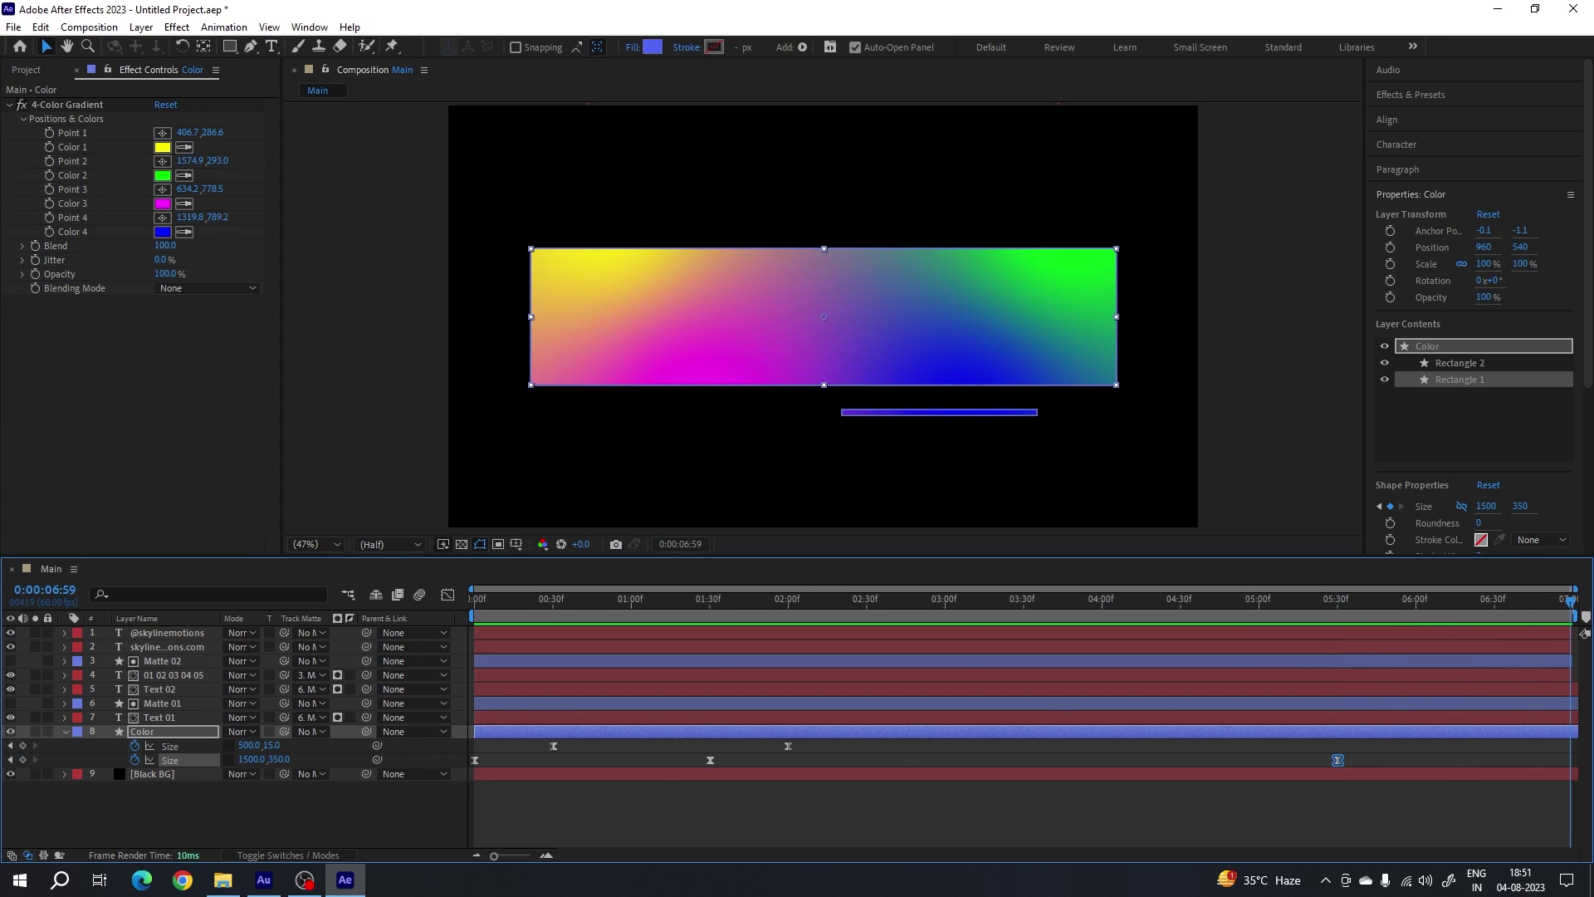
pyautogui.click(251, 760)
pyautogui.write('00')
pyautogui.press('Return')
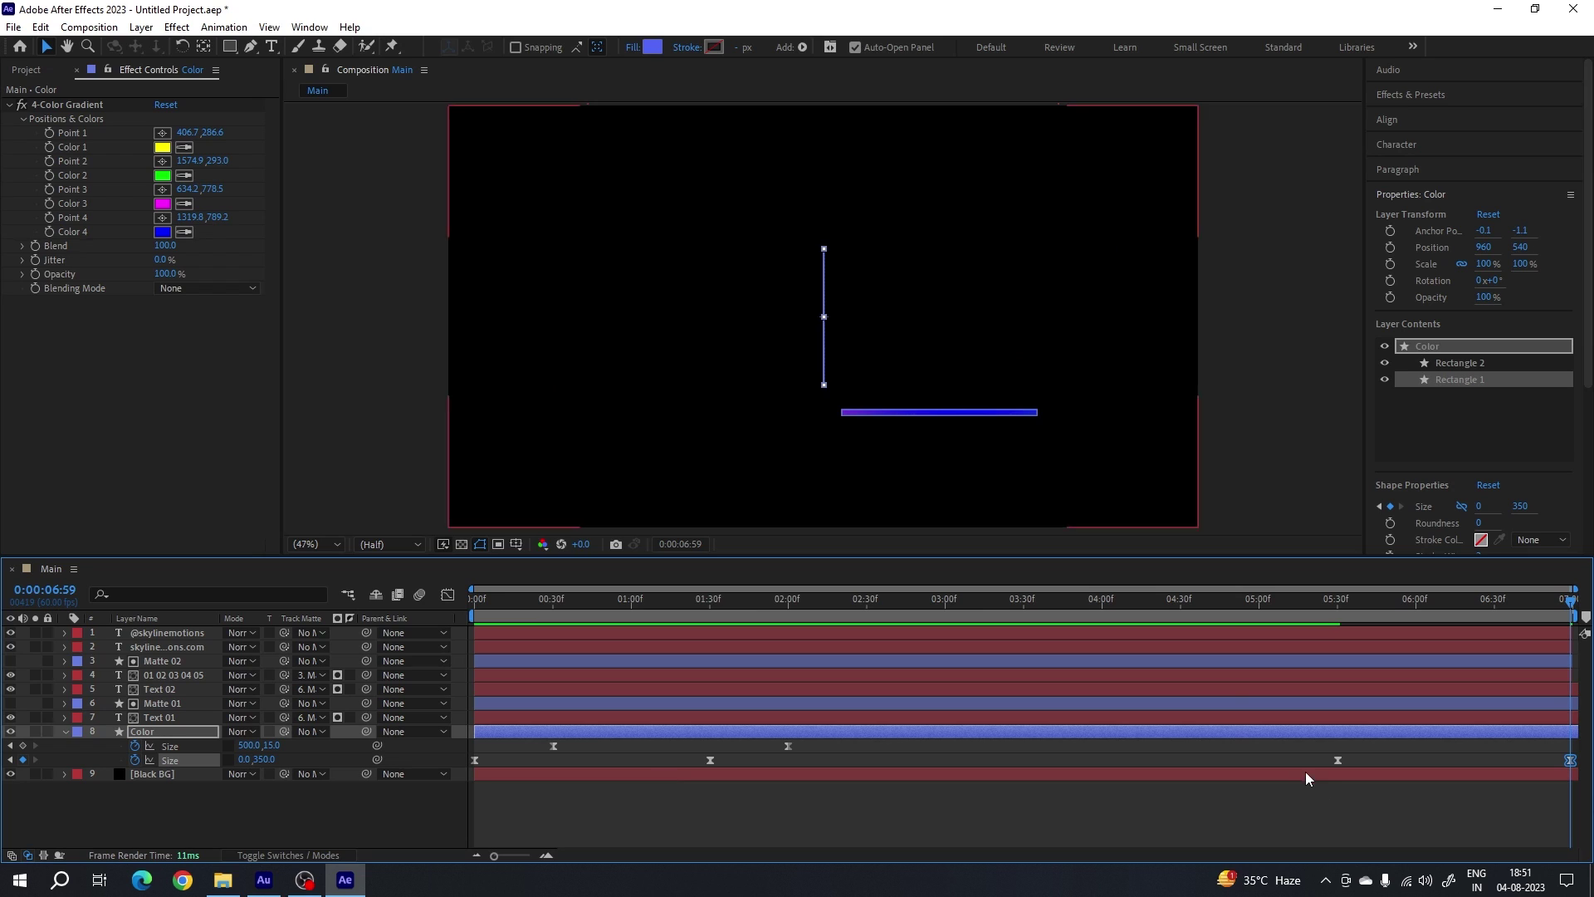
pyautogui.moveTo(1295, 602); pyautogui.dragTo(1532, 610)
pyautogui.click(1307, 625)
# - Lengthen the outgoing ease of the large rectangle's 0:00:05:30 Size keyframe in the speed graph and preview the closing motion
pyautogui.moveTo(1320, 747); pyautogui.dragTo(1576, 802)
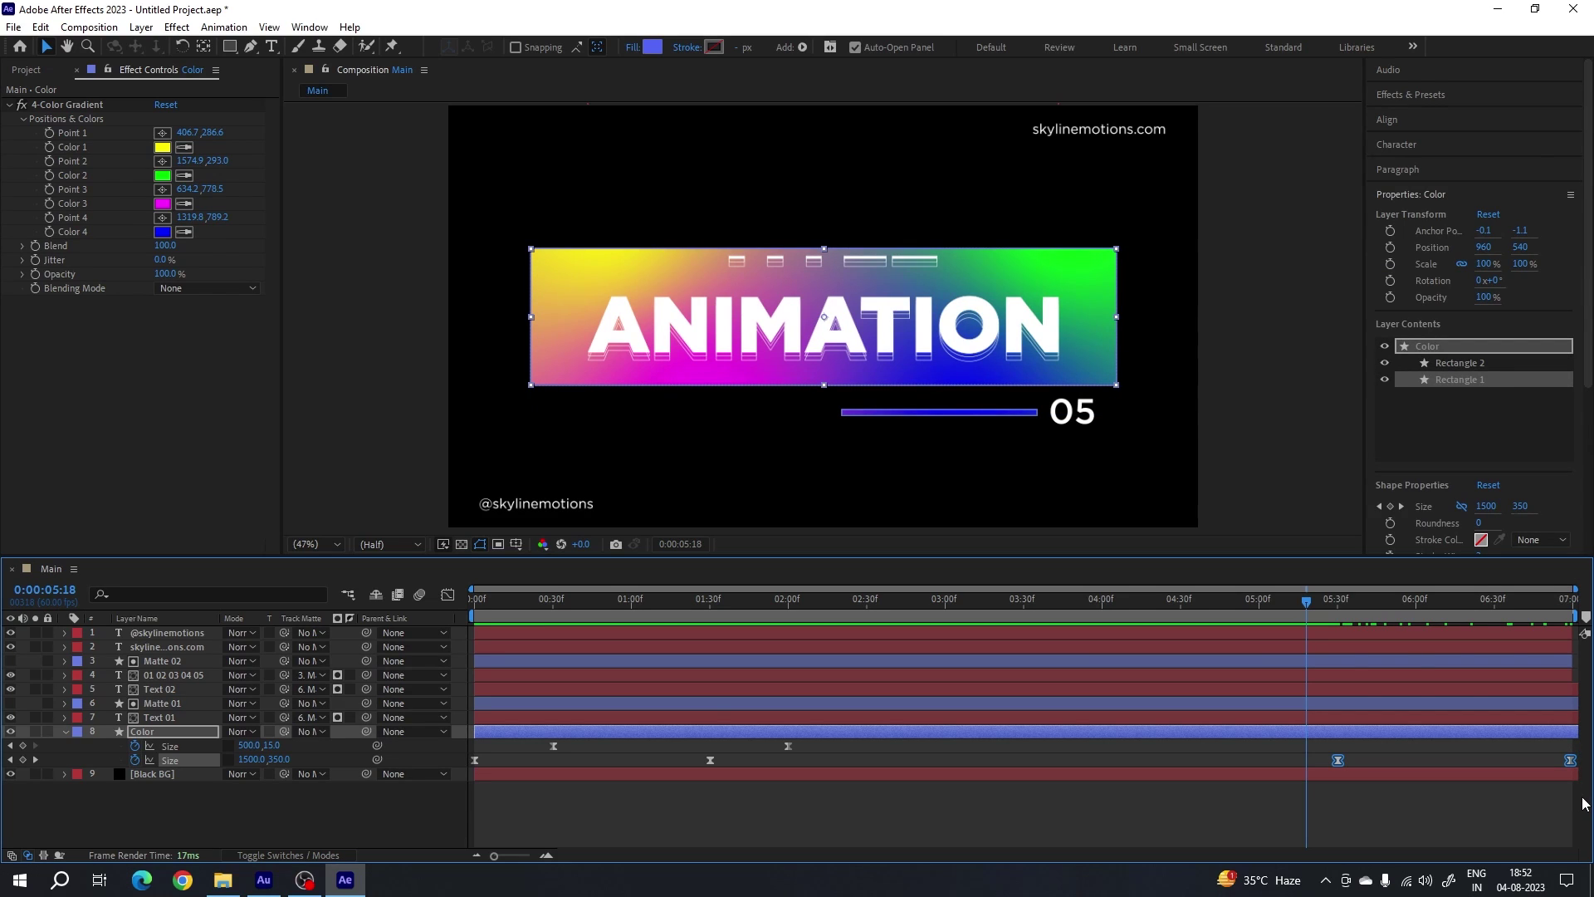
pyautogui.click(448, 595)
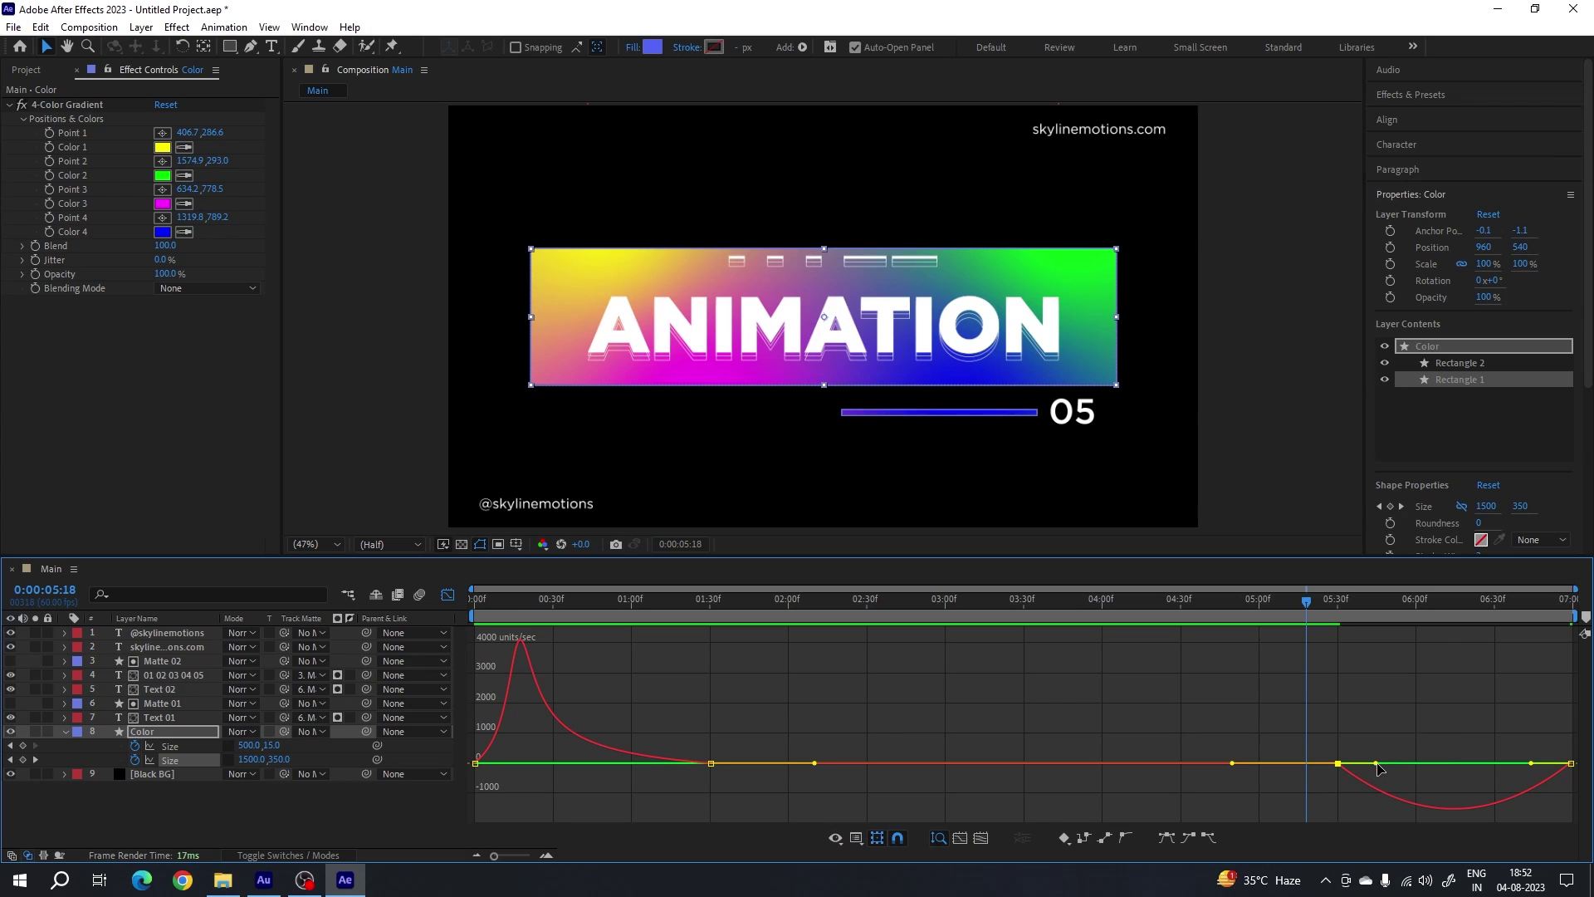
pyautogui.moveTo(1376, 762); pyautogui.dragTo(1468, 796)
pyautogui.click(452, 598)
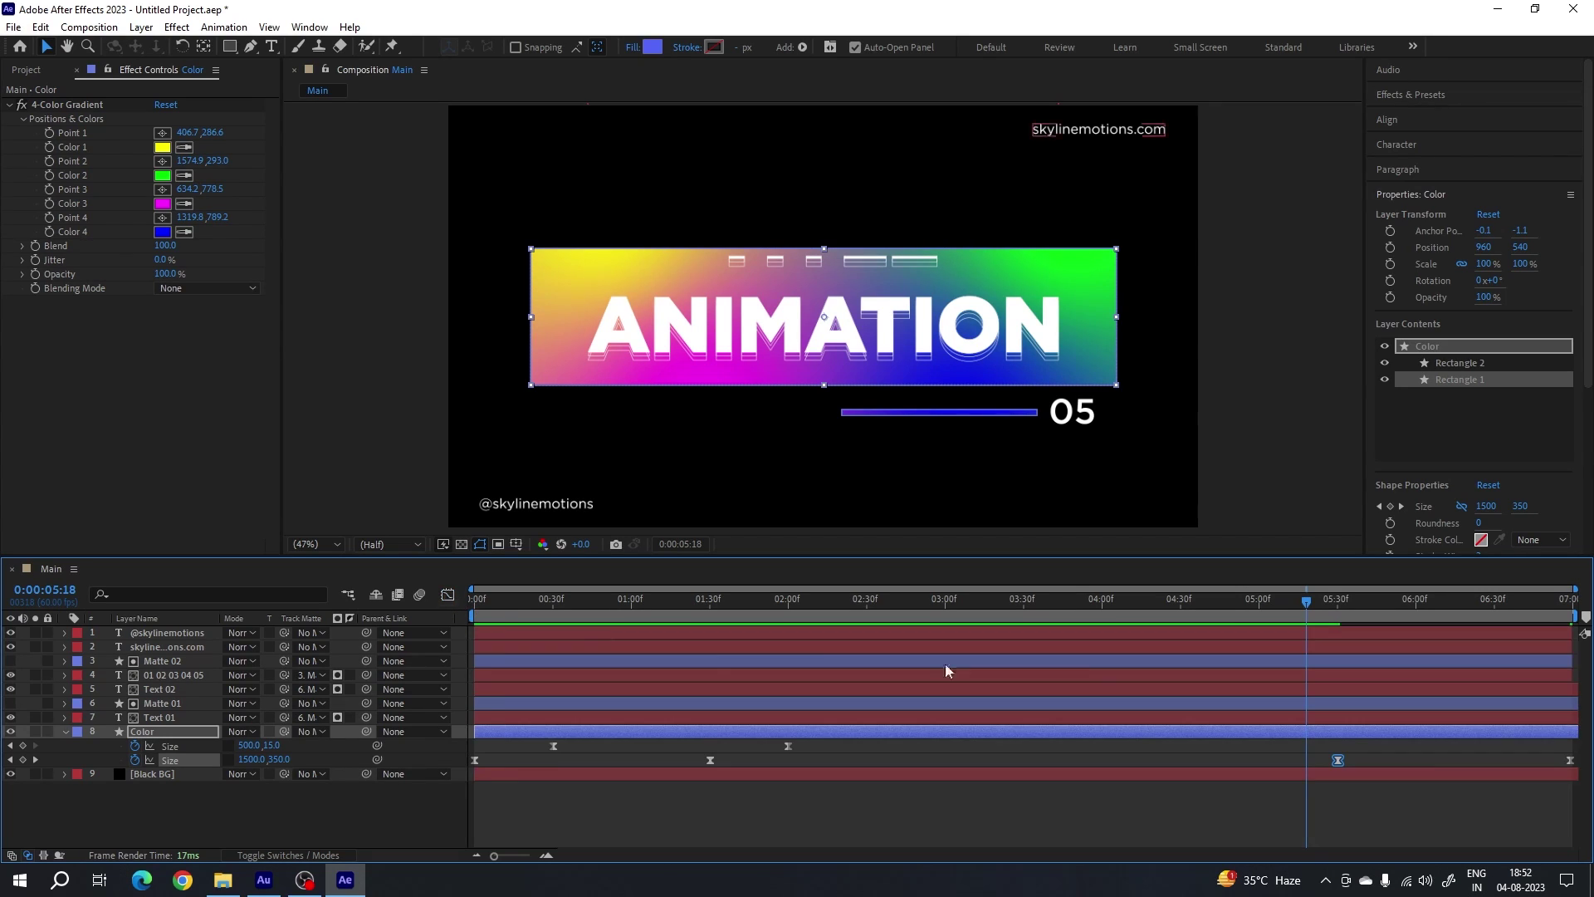
pyautogui.press('space')
pyautogui.click(1314, 600)
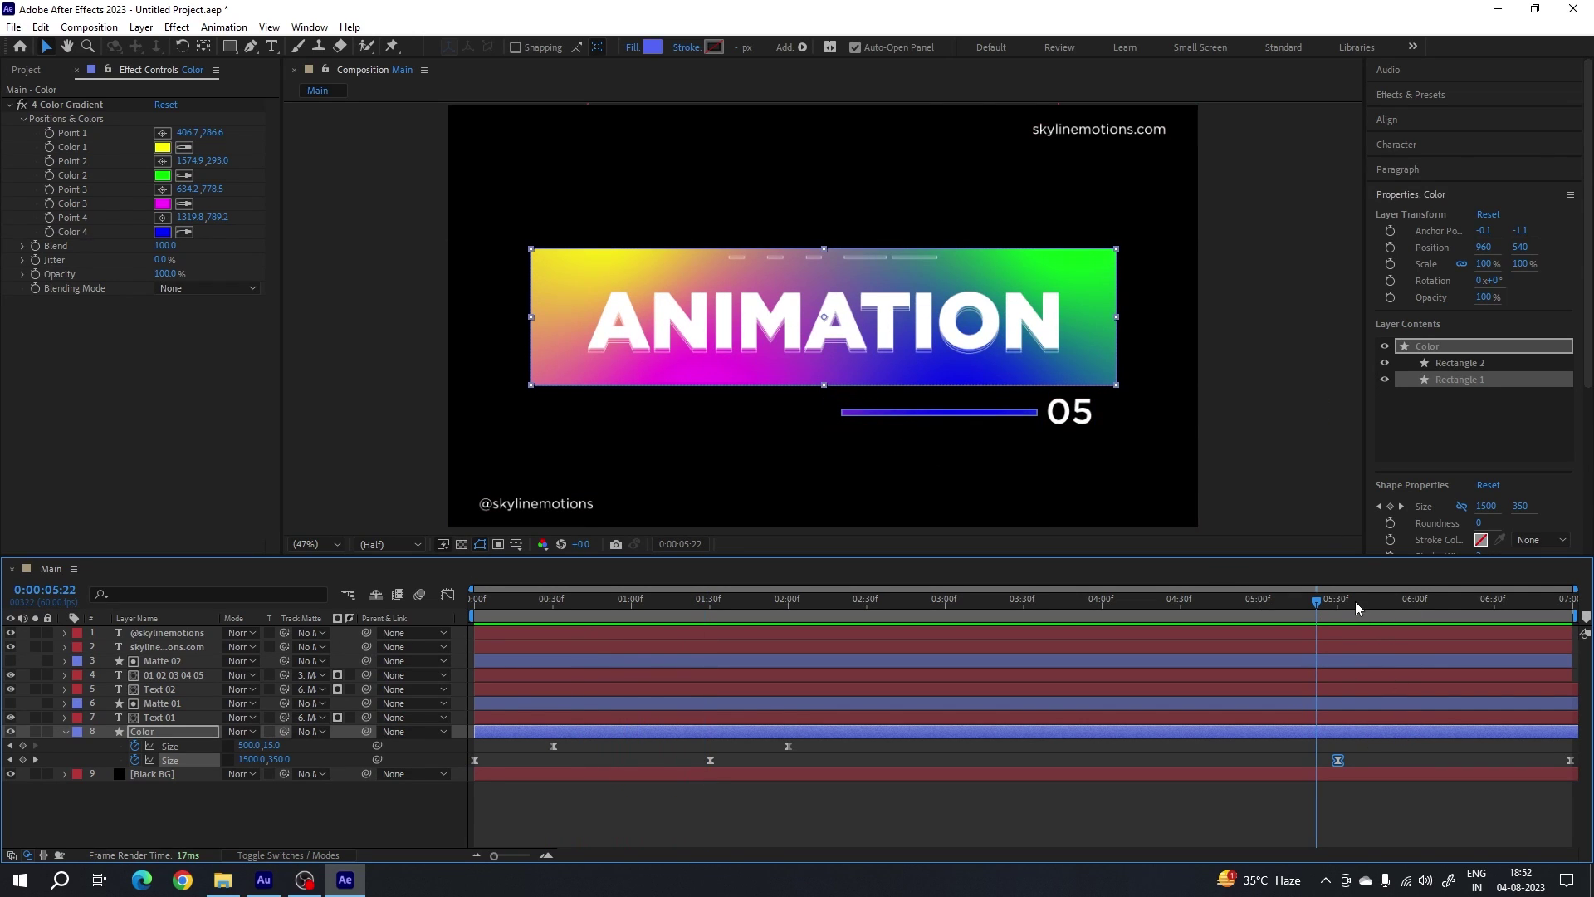
# - Add a Size keyframe for the small bar in the Color layer at 0:00:05:00
pyautogui.moveTo(1324, 603); pyautogui.dragTo(1260, 633)
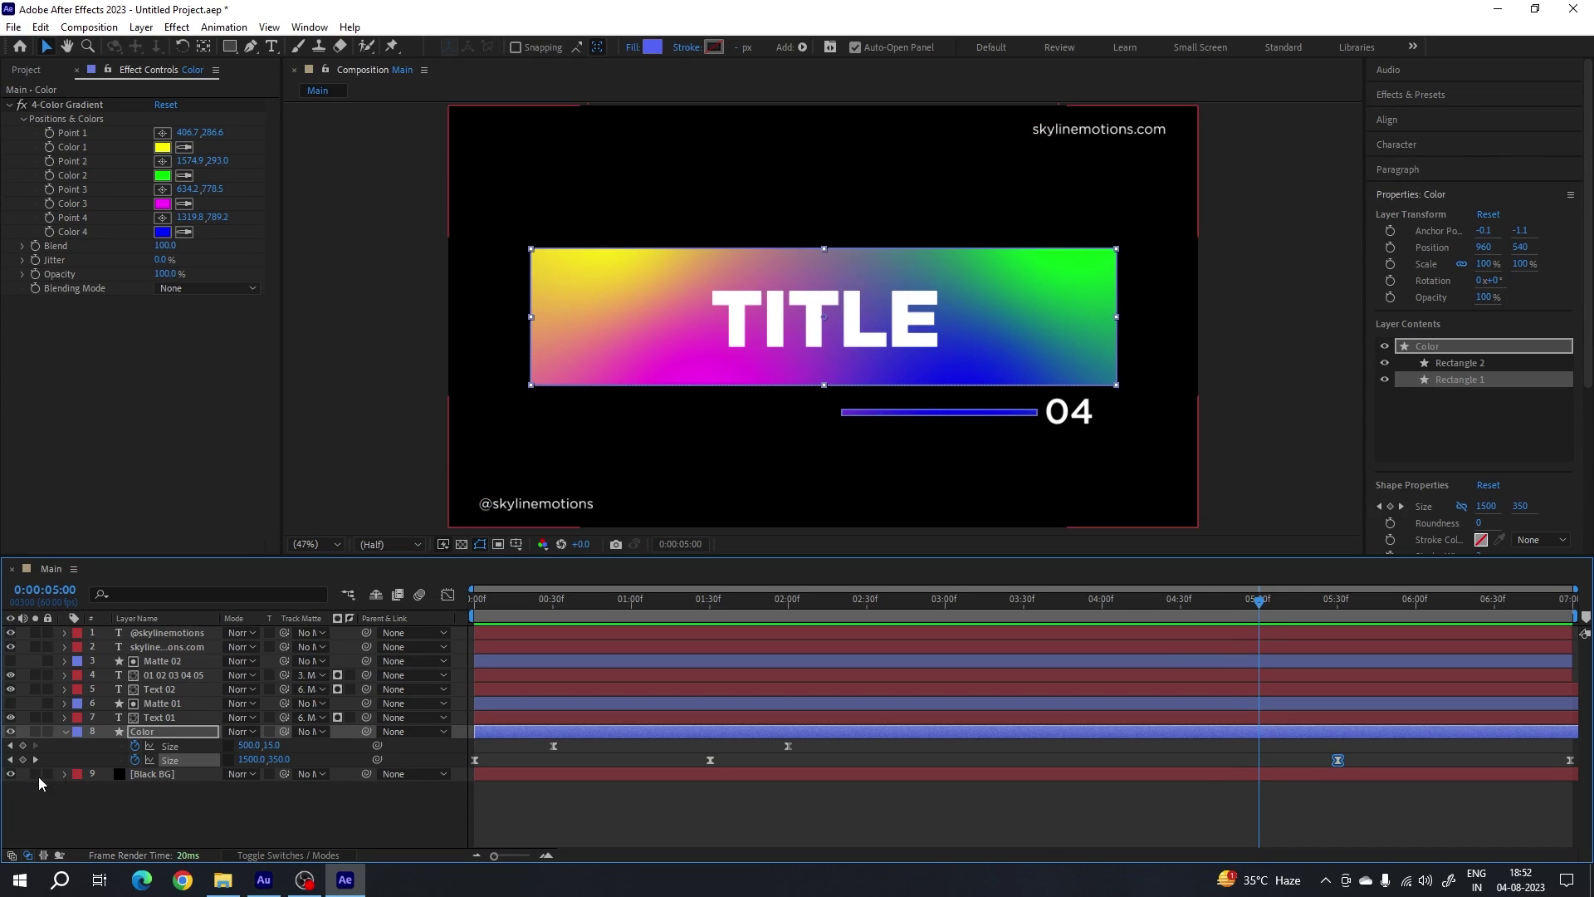
pyautogui.click(183, 747)
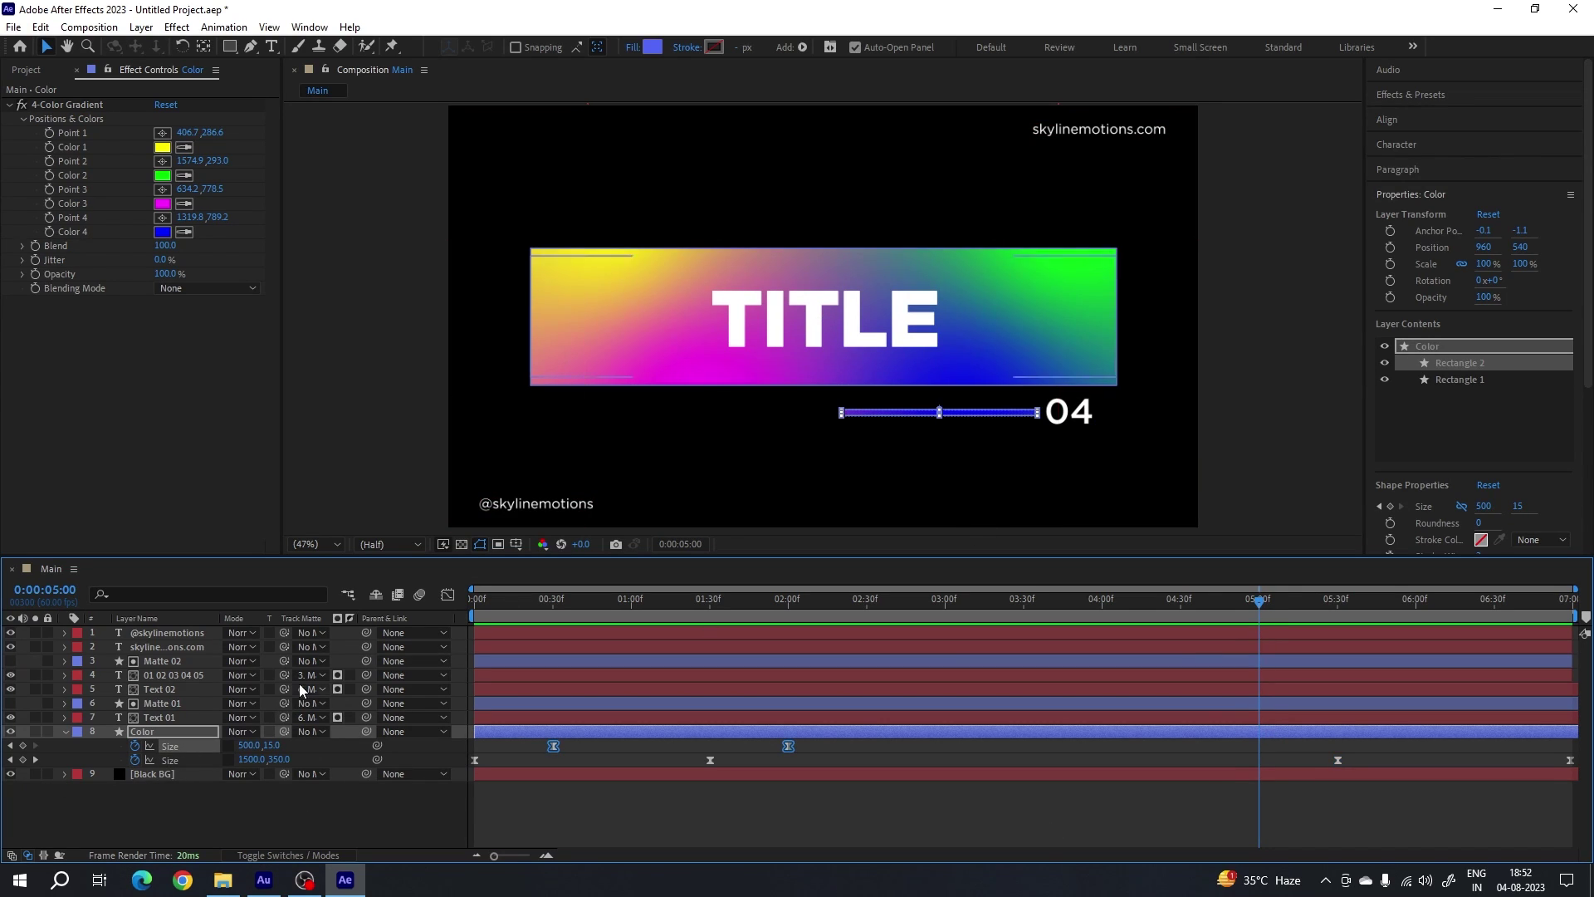
pyautogui.click(23, 745)
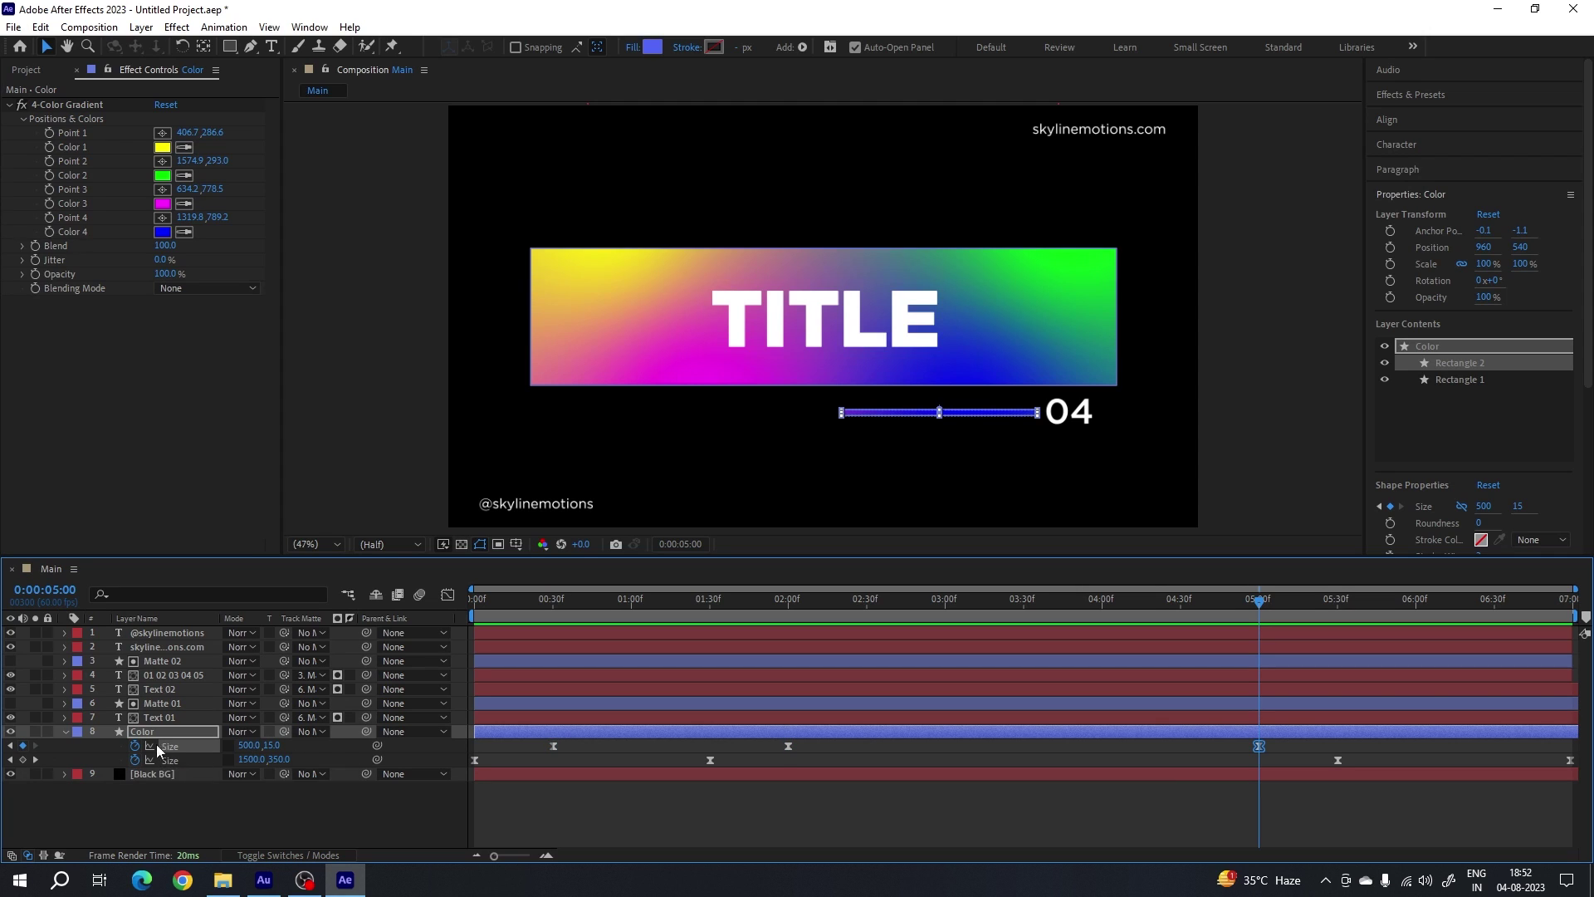
# - Set the small bar's width to 0 at 0:00:06:30, keeping its height
pyautogui.moveTo(1267, 612); pyautogui.dragTo(1493, 625)
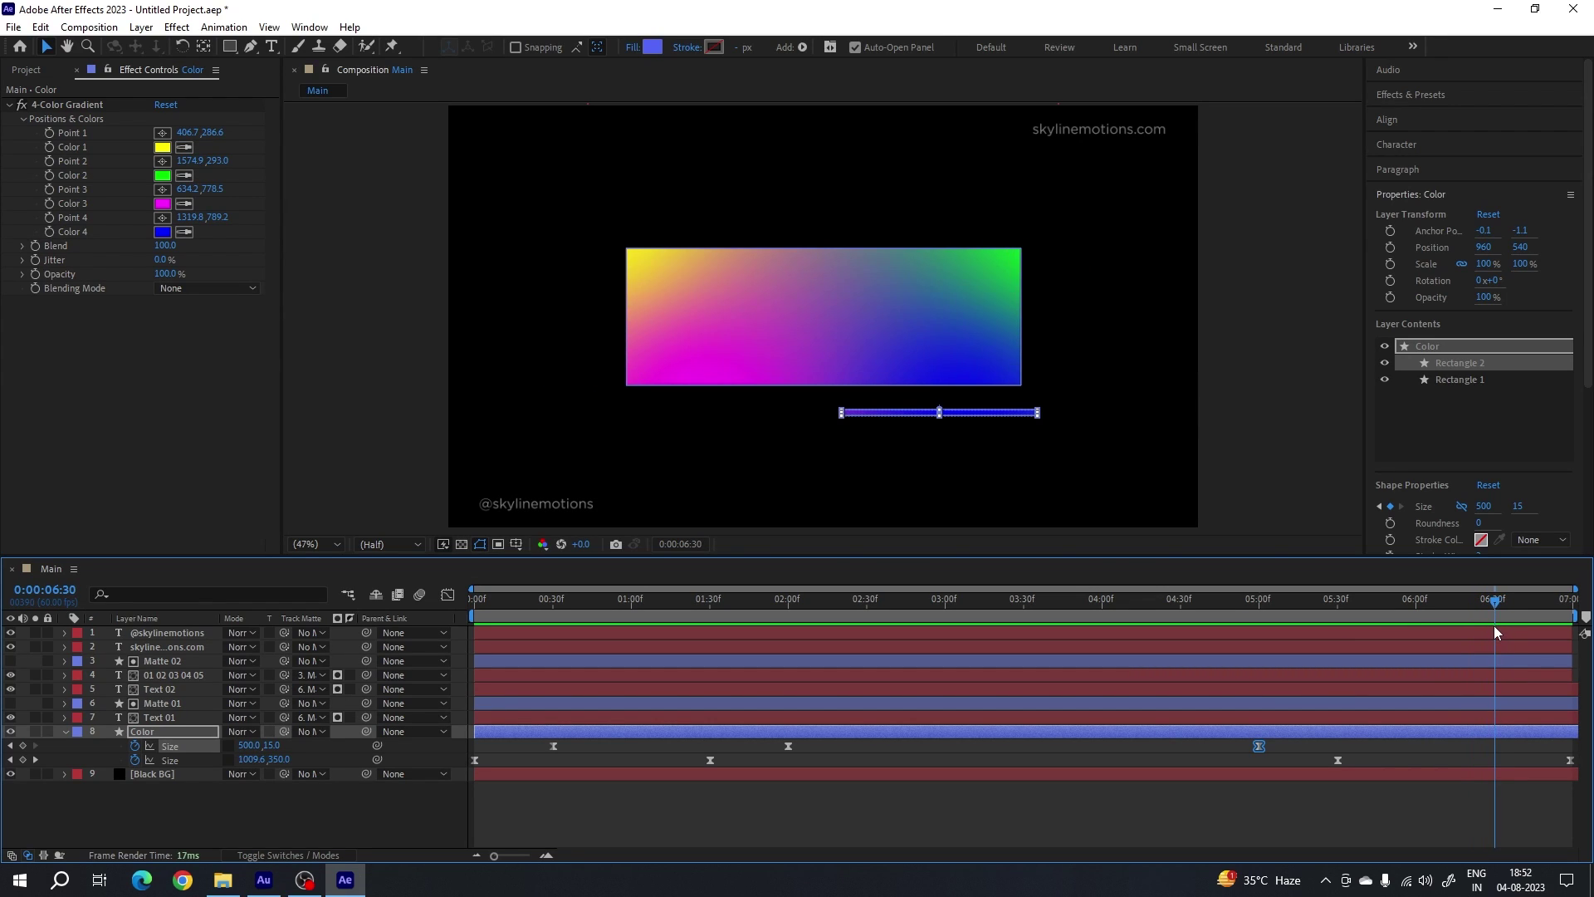
pyautogui.click(249, 746)
pyautogui.write('0')
pyautogui.press('Return')
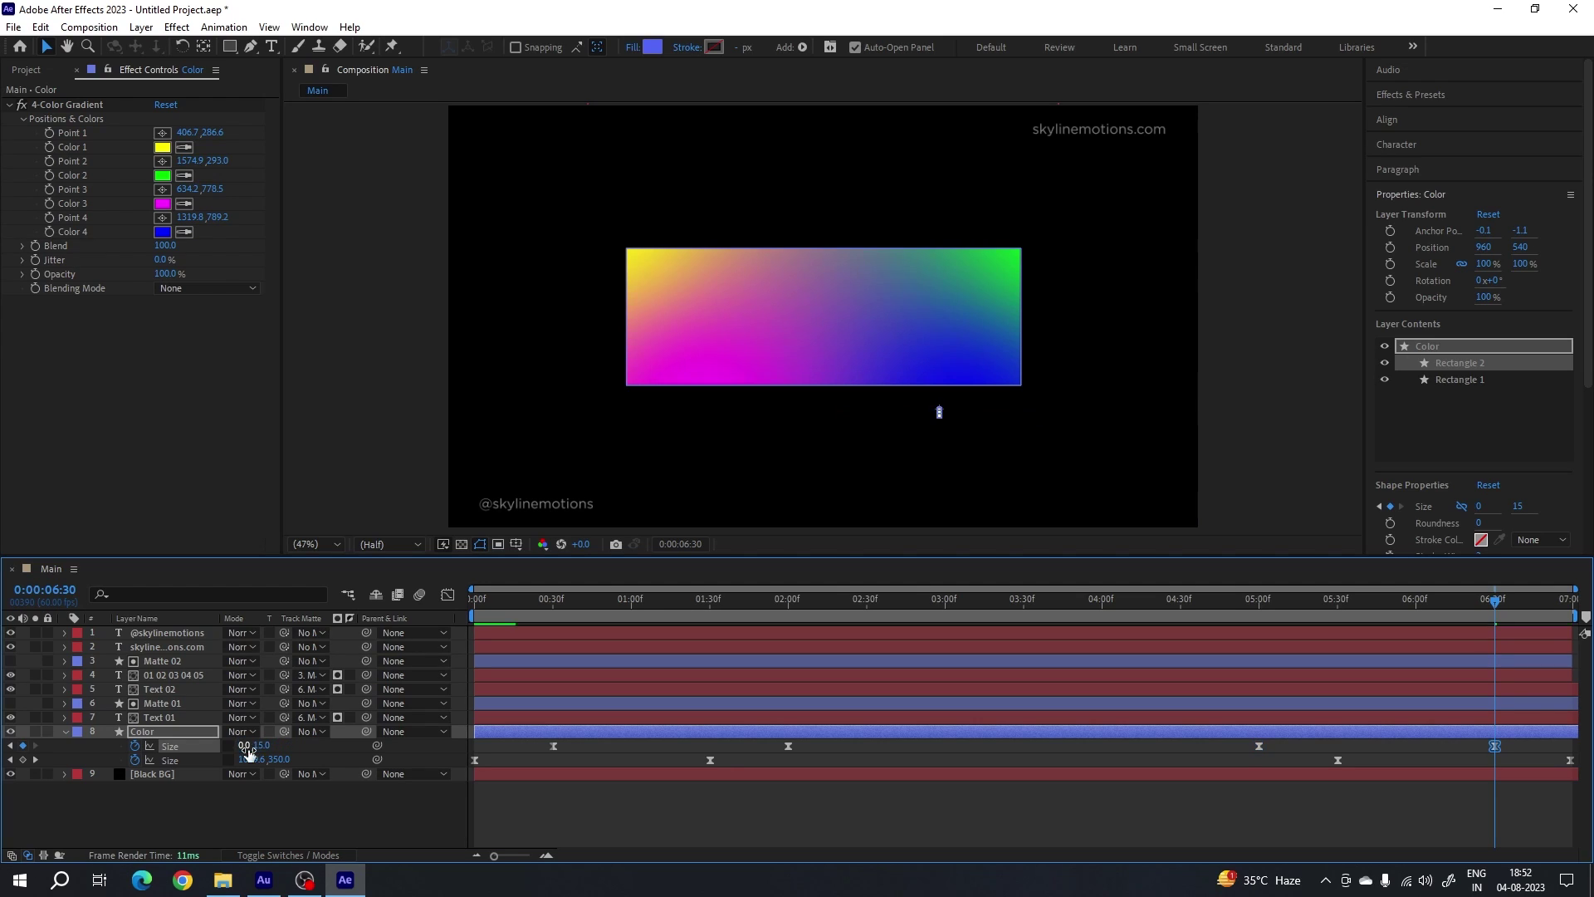
# - Shape the small bar's closing speed curve in the graph editor so it peaks just before 0:00:06:30, then preview the animation
pyautogui.click(1518, 746)
pyautogui.moveTo(1517, 746); pyautogui.dragTo(1431, 764)
pyautogui.click(448, 595)
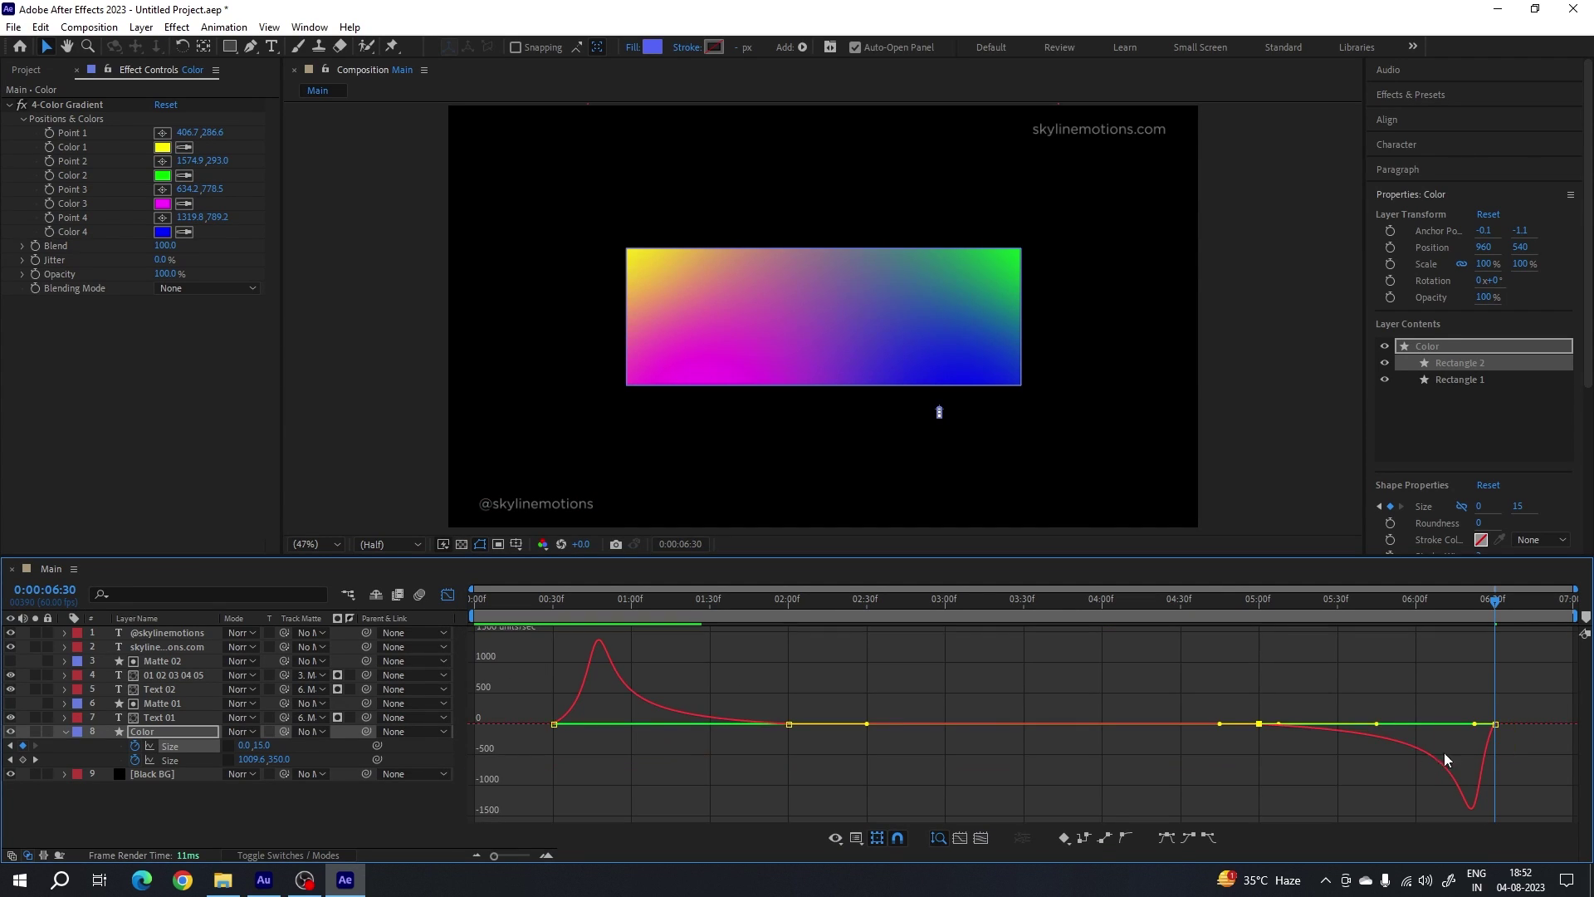
pyautogui.click(449, 594)
pyautogui.press('space')
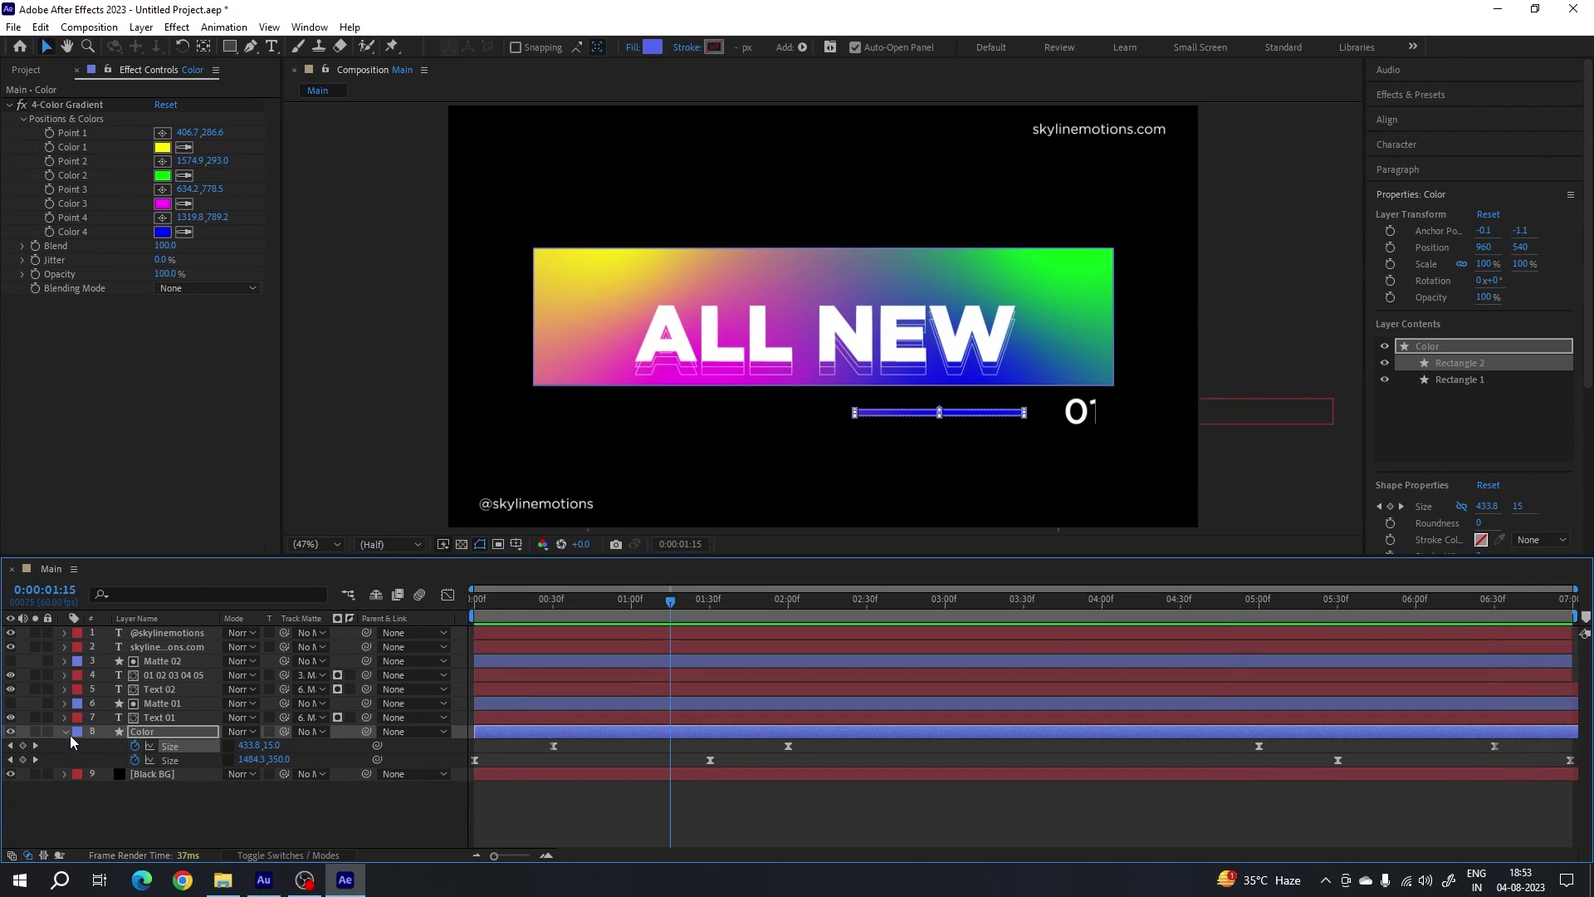
# - Collapse and deselect the Color layer, then reveal the layer switches and enable motion blur for all nine layers and the composition
pyautogui.click(64, 732)
pyautogui.click(264, 780)
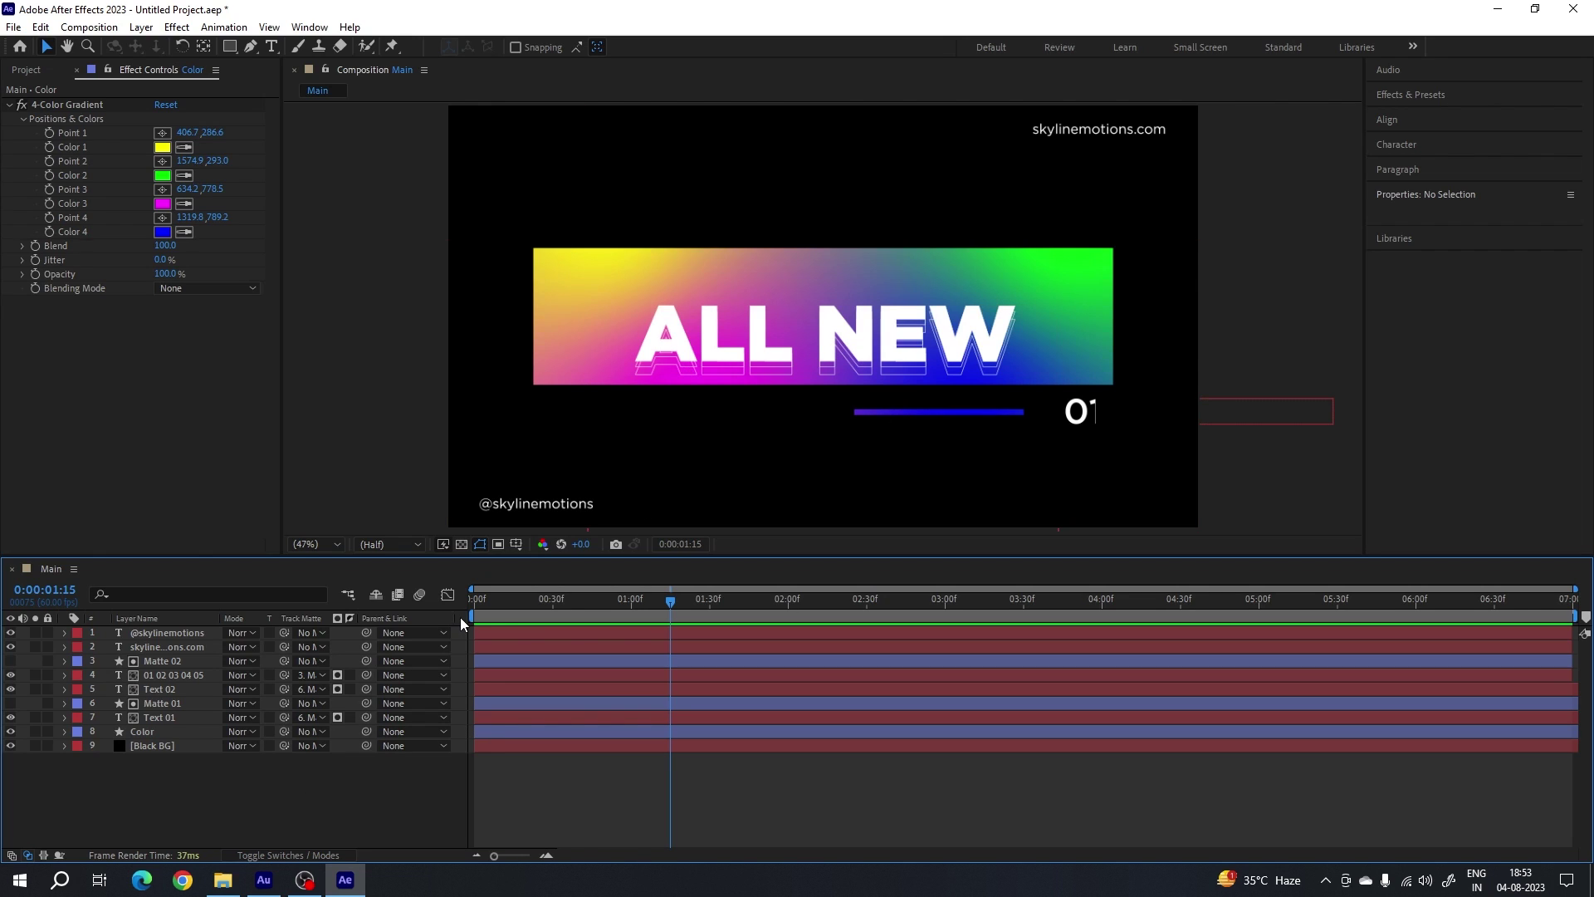
pyautogui.click(305, 859)
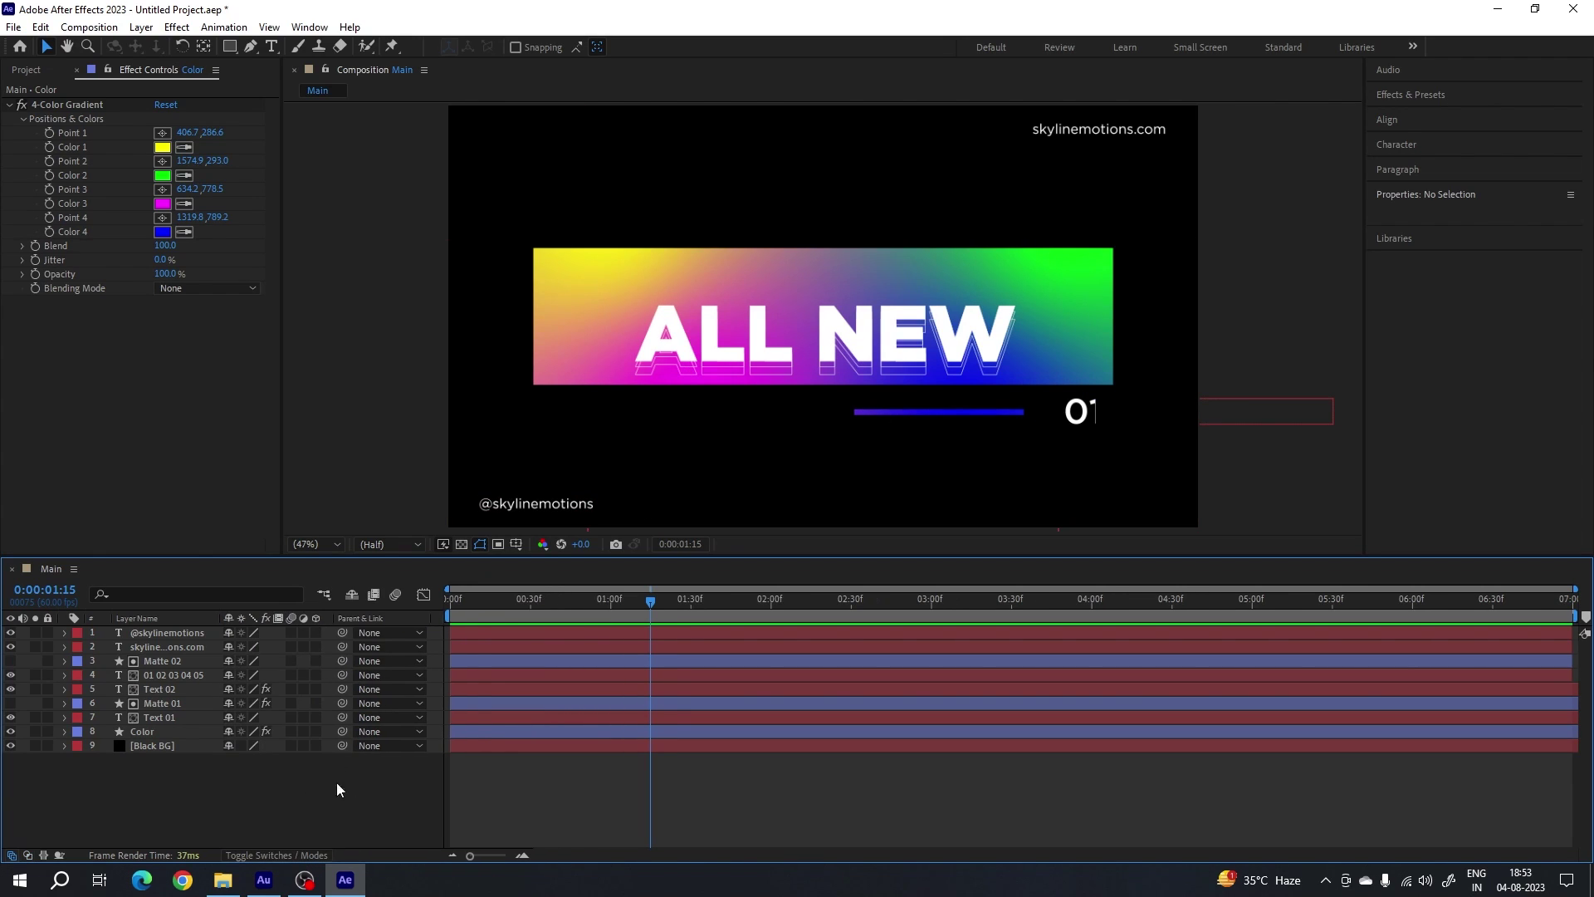
pyautogui.moveTo(292, 631); pyautogui.dragTo(297, 704)
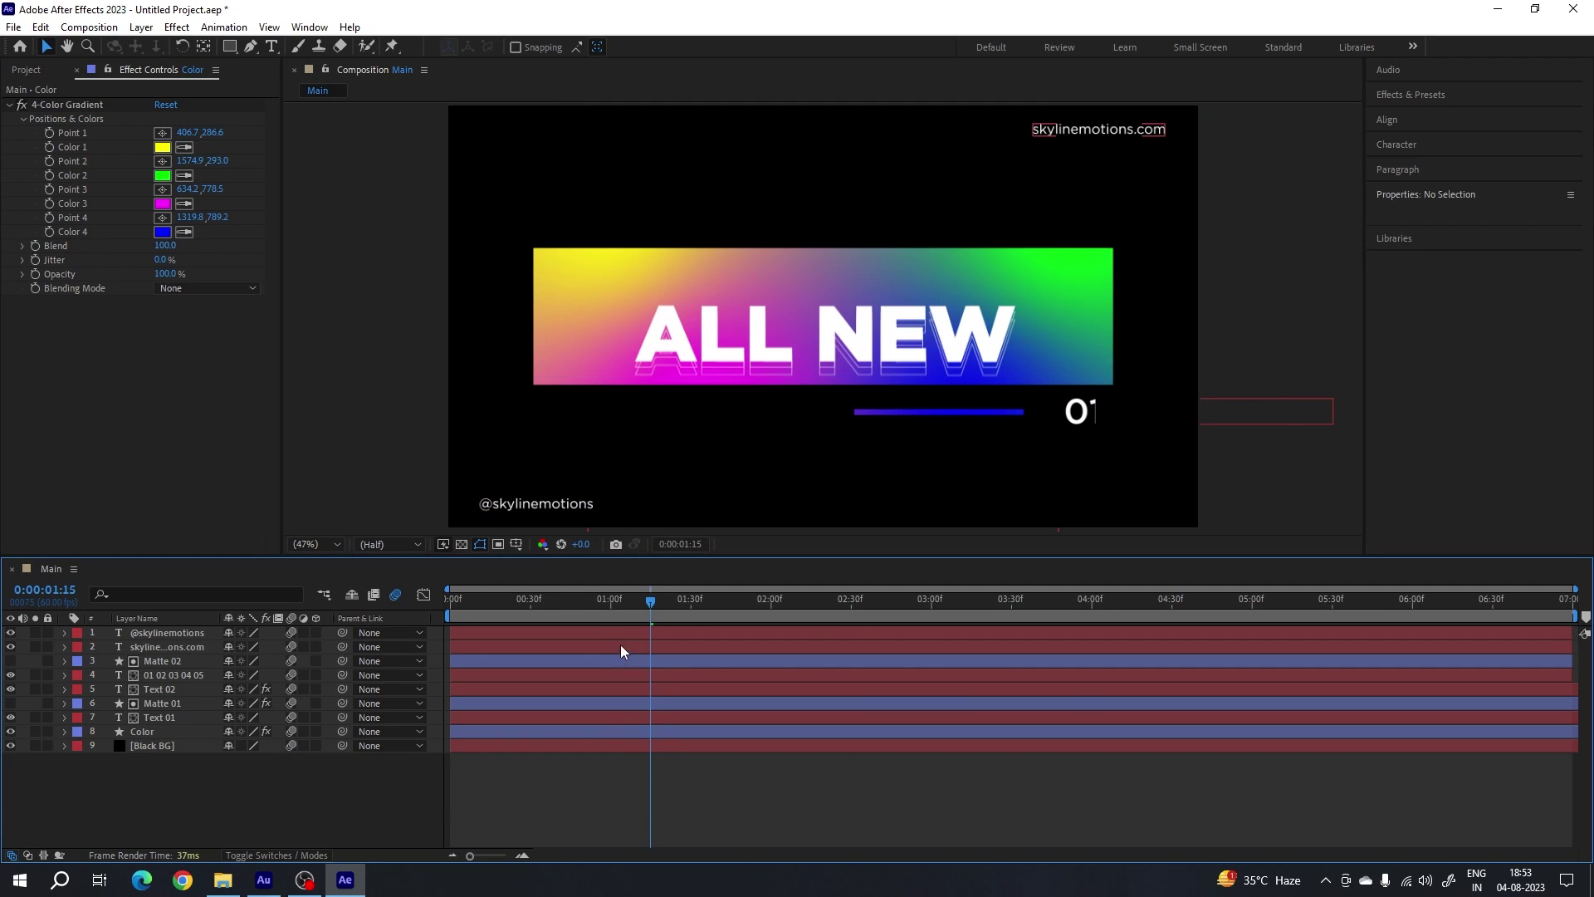
# - Play the animation from 0:00:00:00 in a maximized composition view at Full resolution
pyautogui.moveTo(610, 601); pyautogui.dragTo(438, 601)
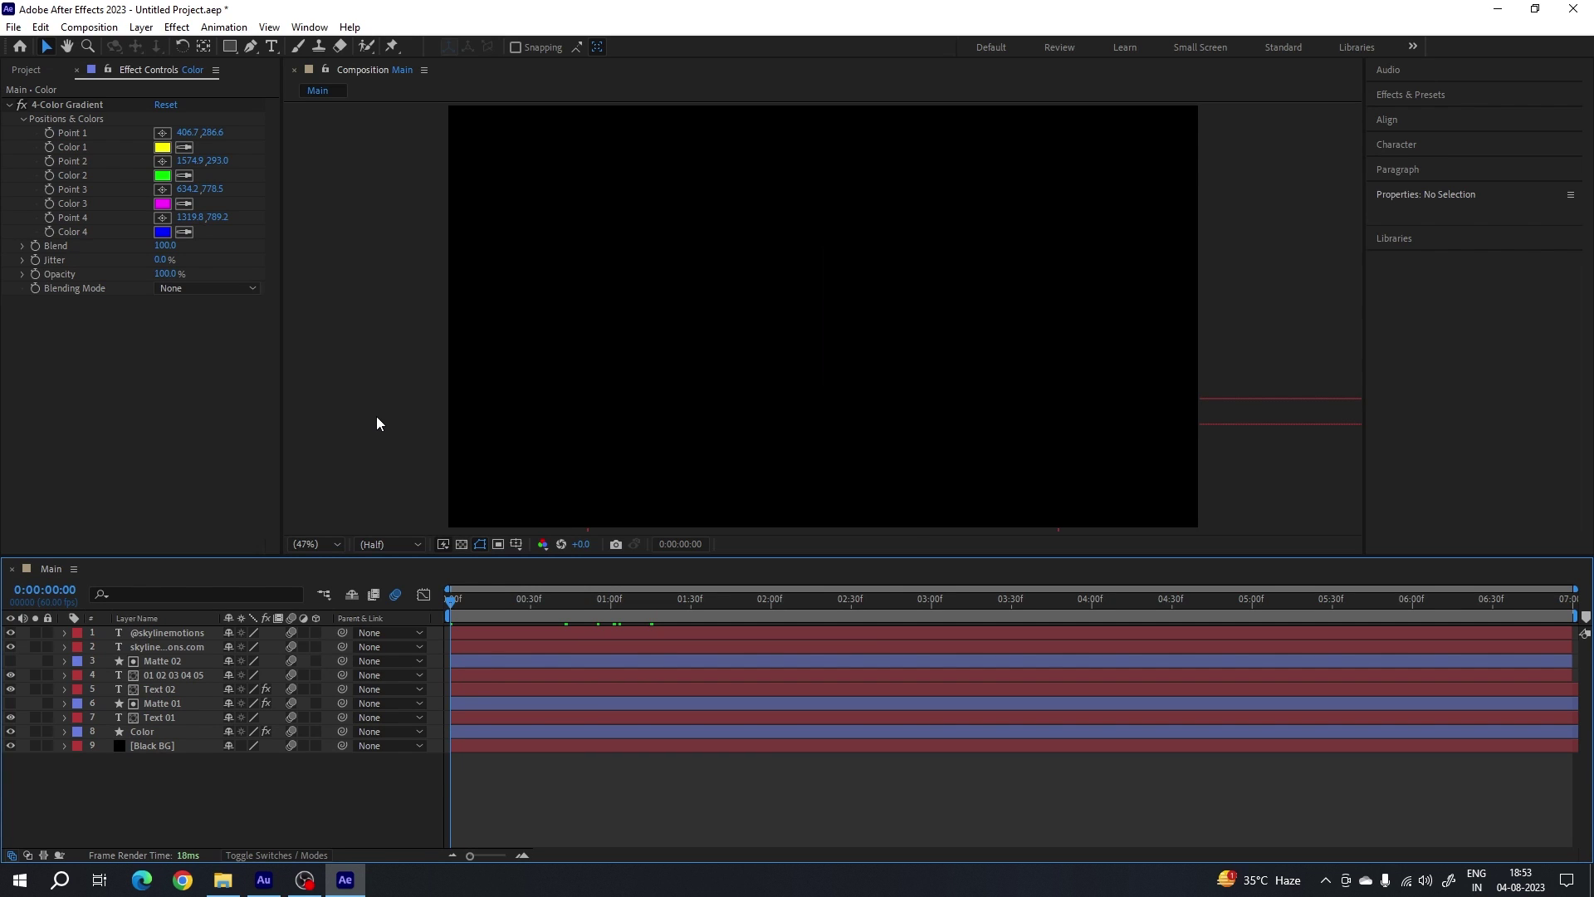
pyautogui.press('`')
pyautogui.press('space')
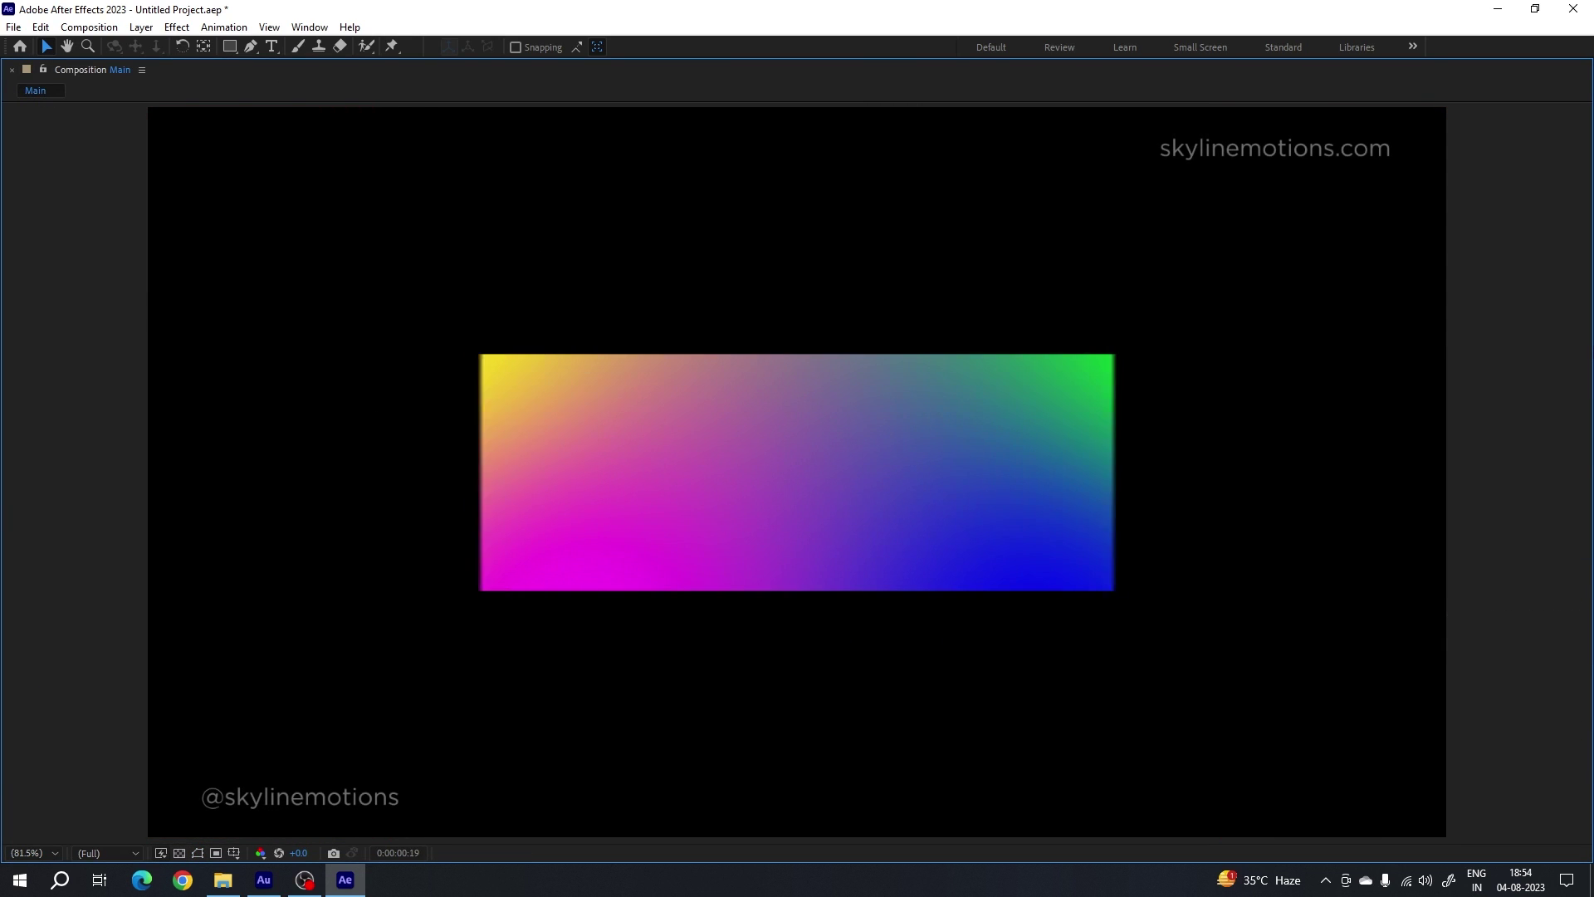